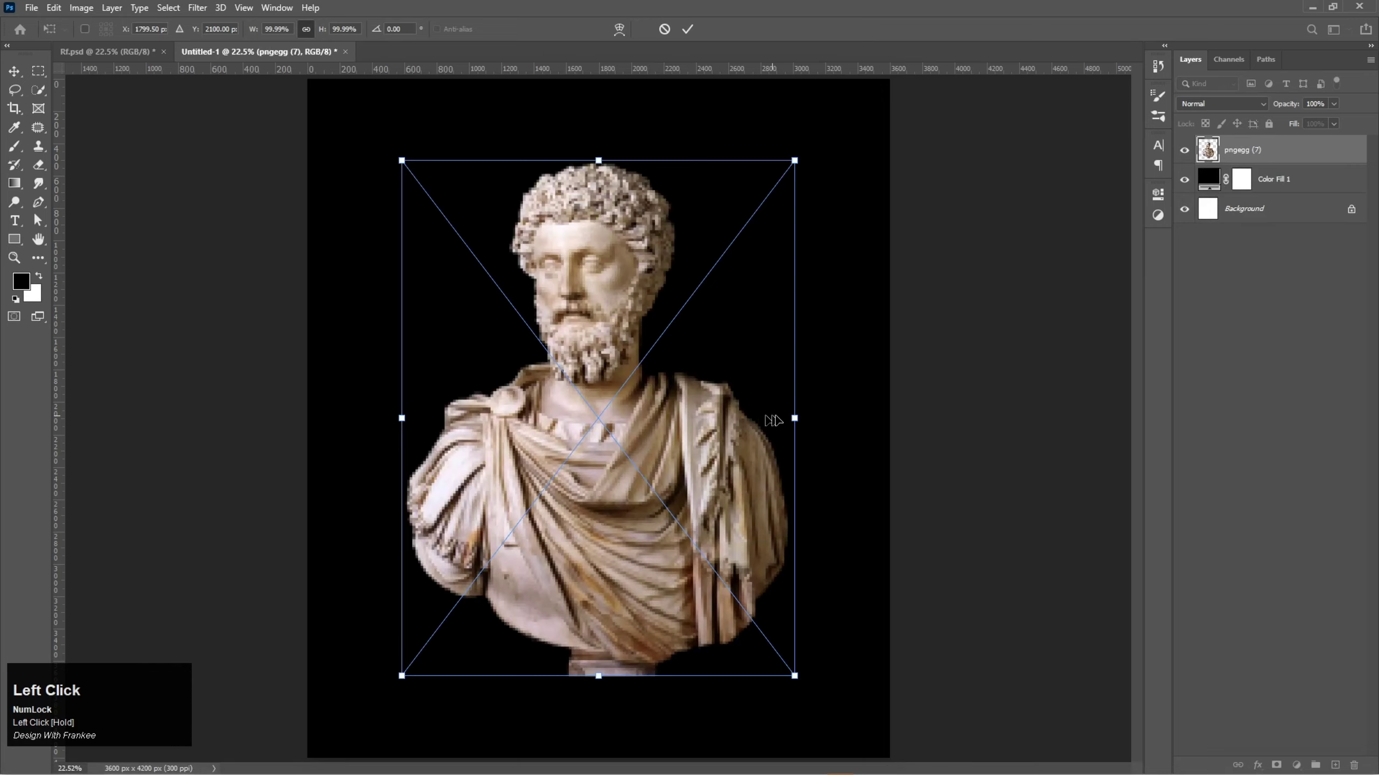
Scale down the statue bust on the black canvas and commit the transform
drag(795, 418, 771, 419)
double_click(573, 447)
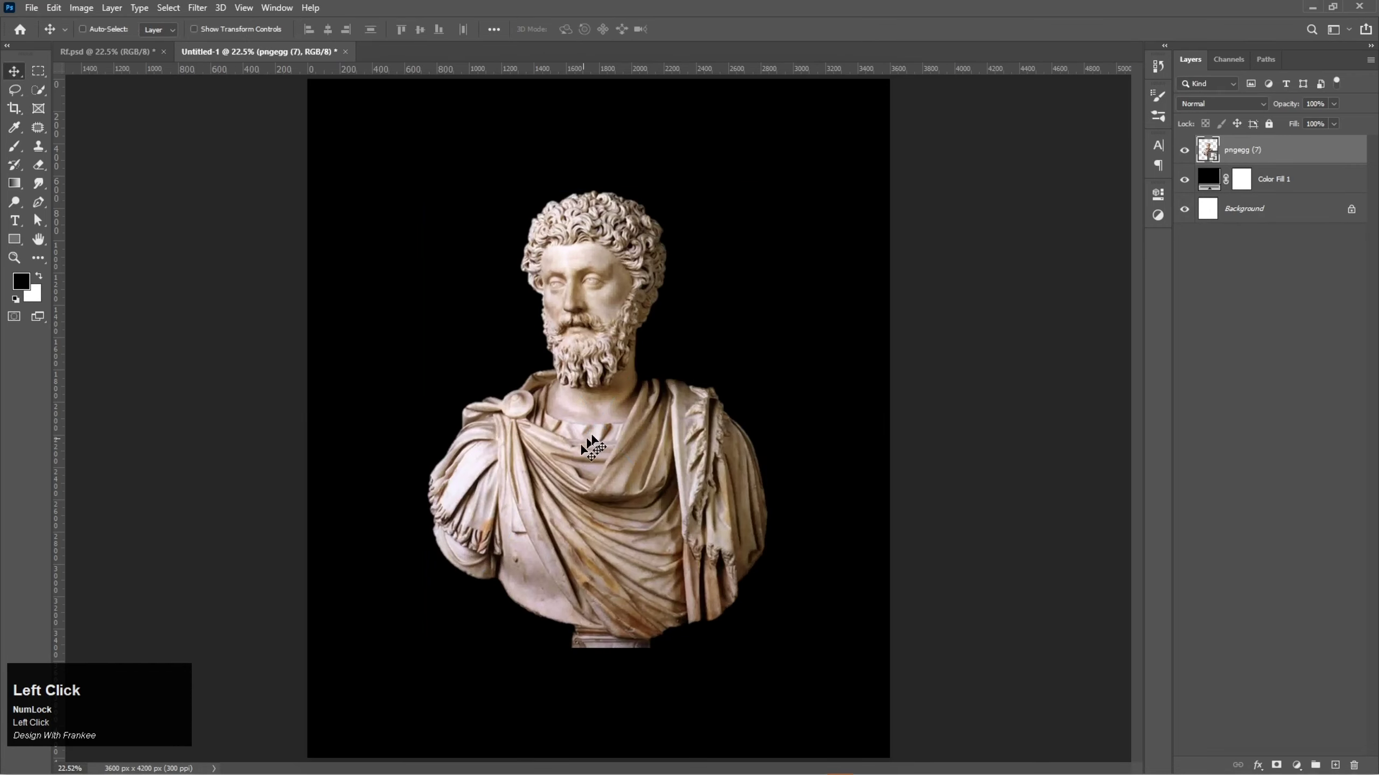
In the Camera Raw Filter, set the bust's saturation to -100, clarity to +11 and contrast to +20
click(196, 15)
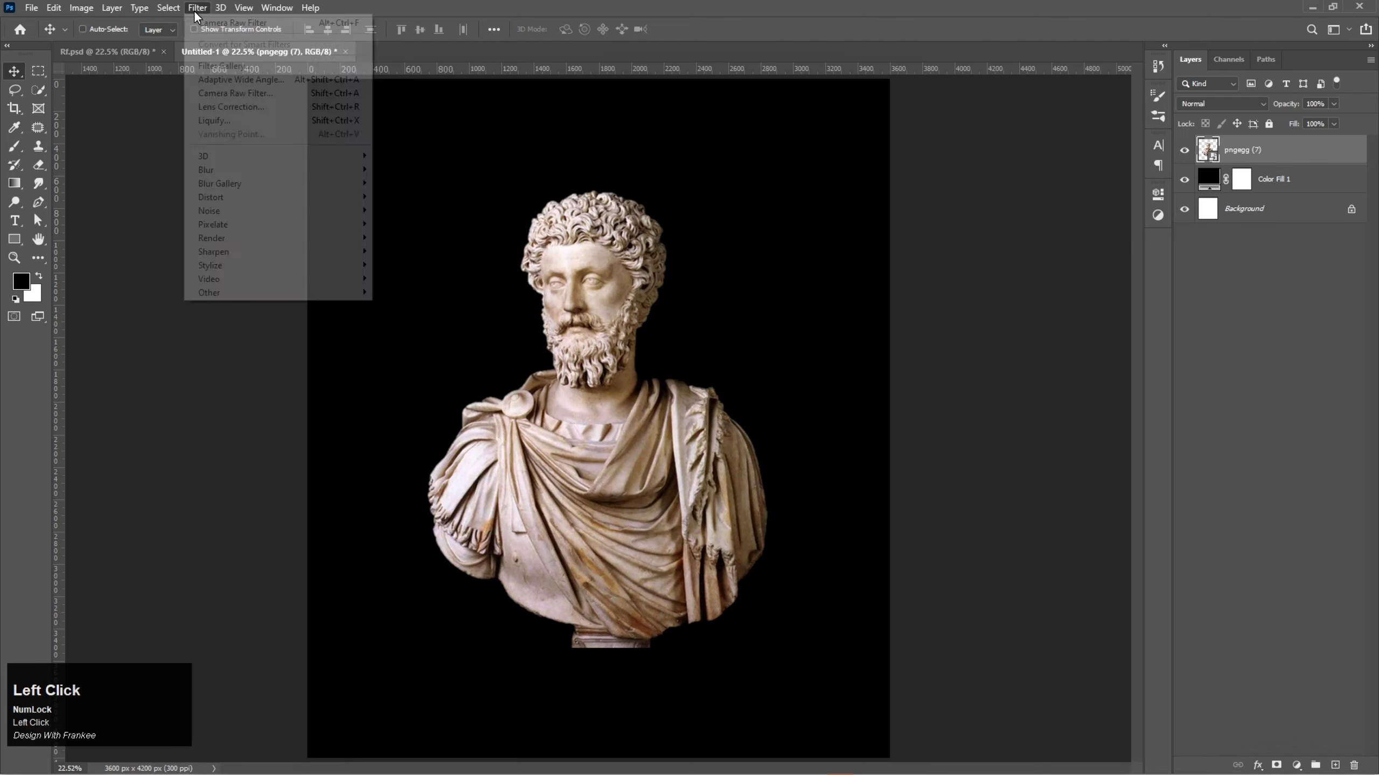
click(221, 94)
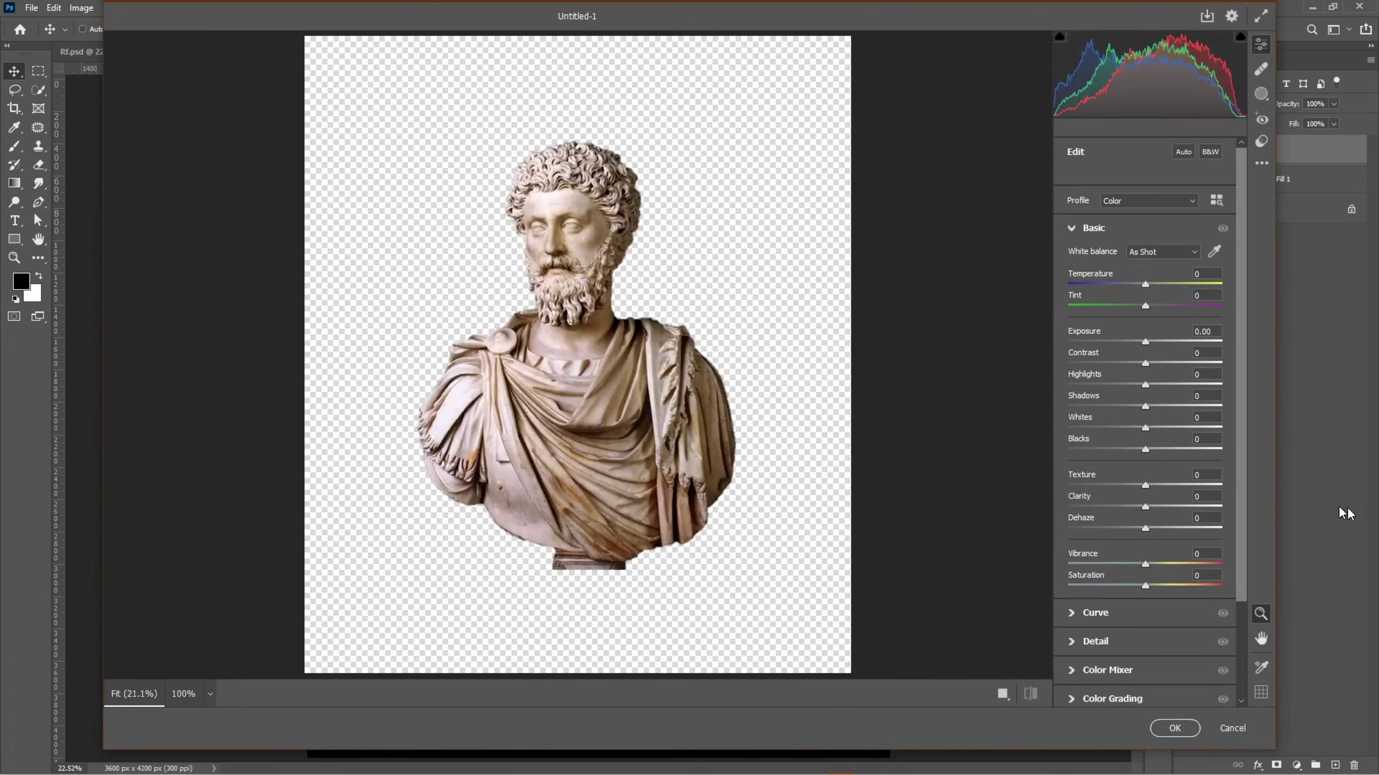
drag(1143, 588, 1023, 590)
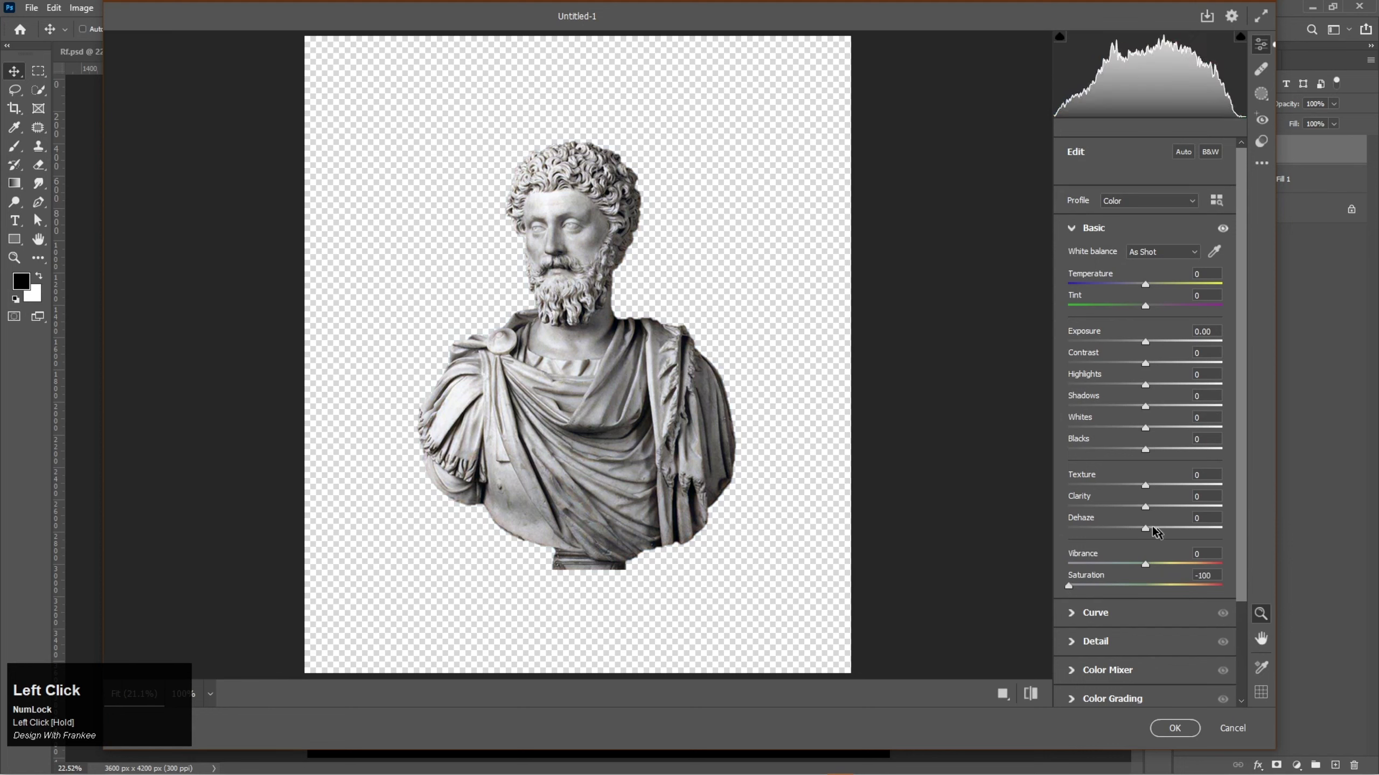
drag(1145, 506, 1154, 506)
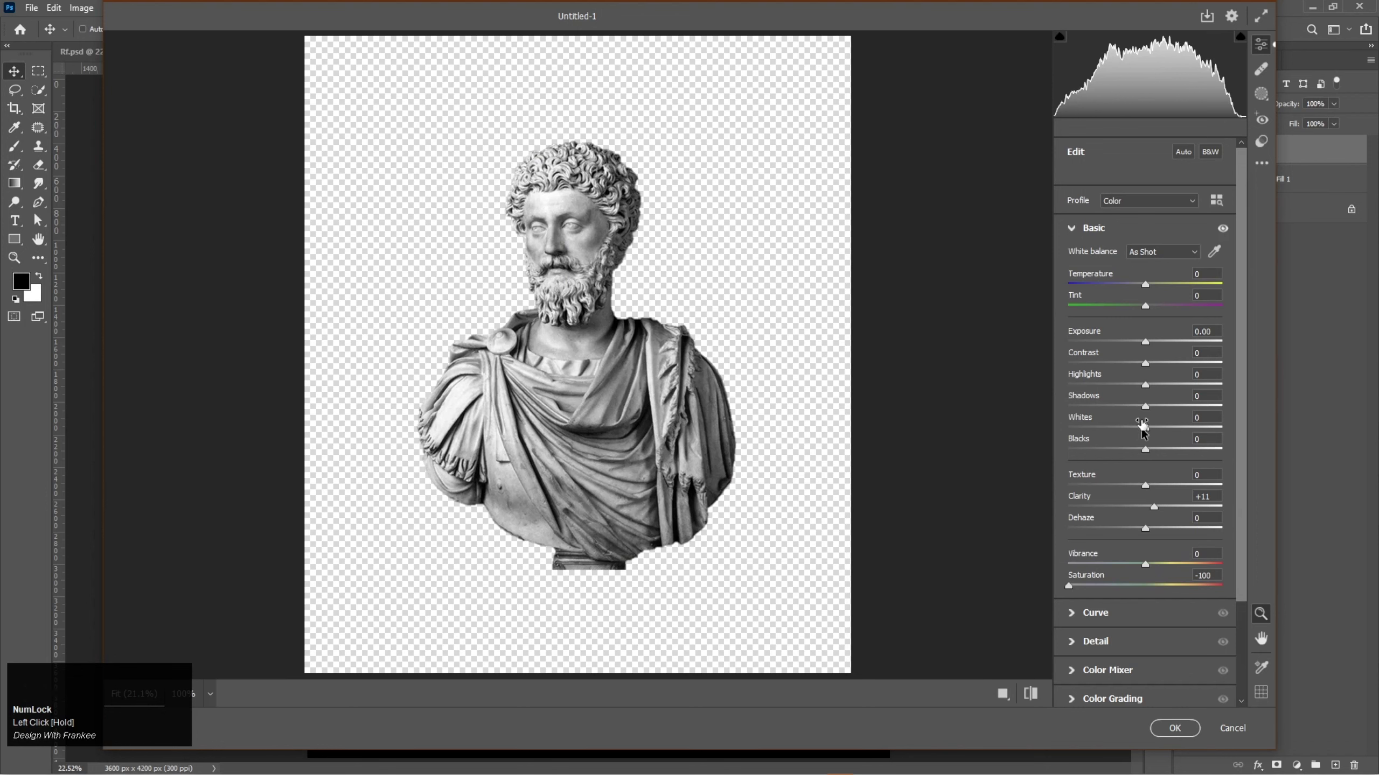
click(1145, 363)
drag(1145, 363, 1160, 362)
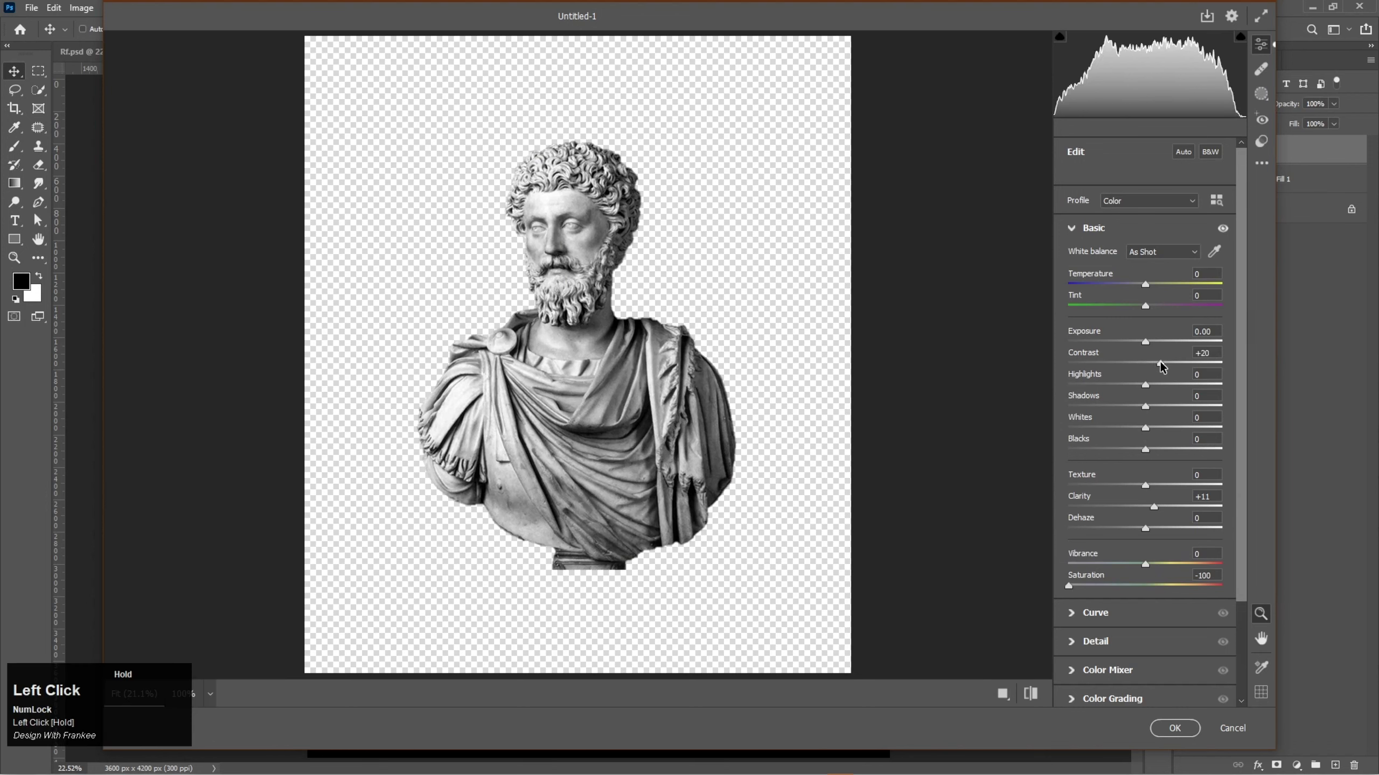
Increase the bust's sharpening and texture, apply the Camera Raw Filter, and collapse the layer's smart filter list
click(1102, 641)
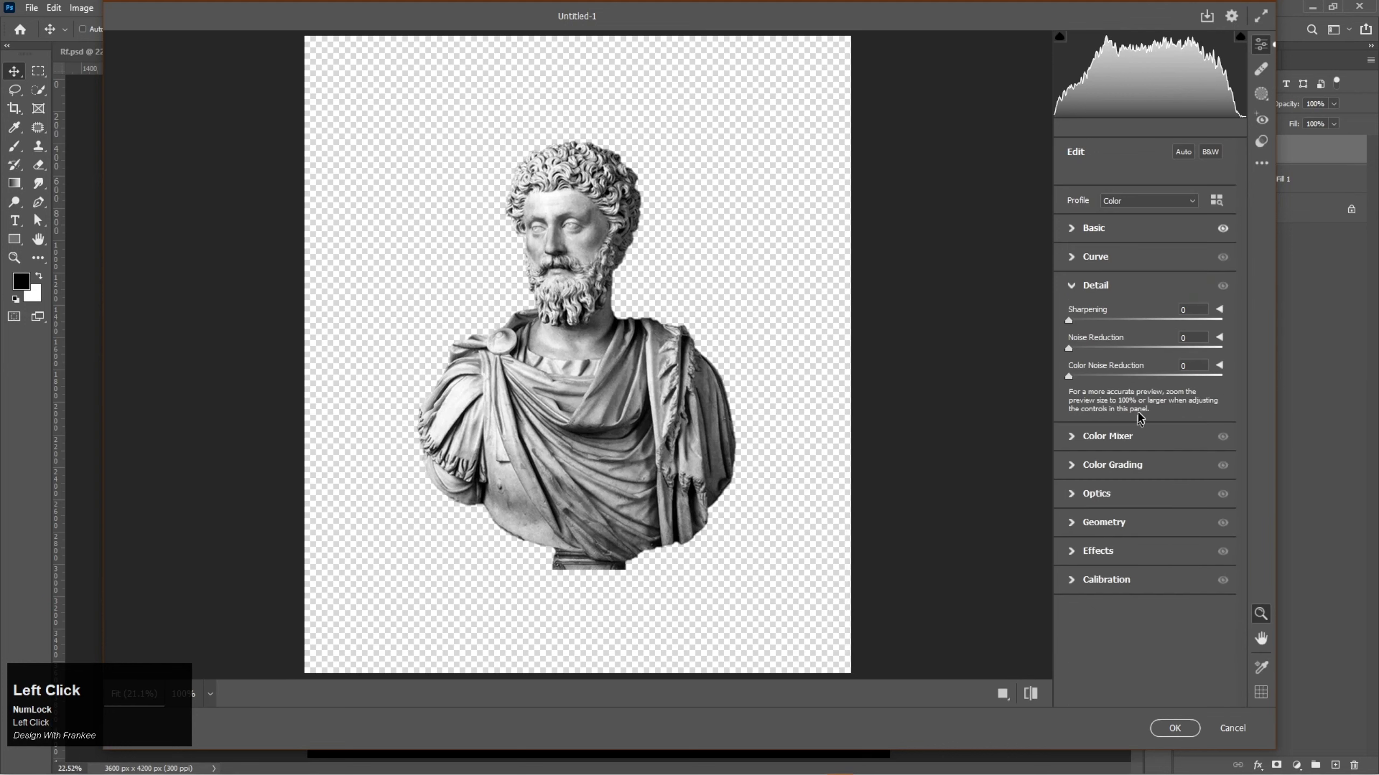
drag(1092, 317, 1128, 320)
click(1093, 228)
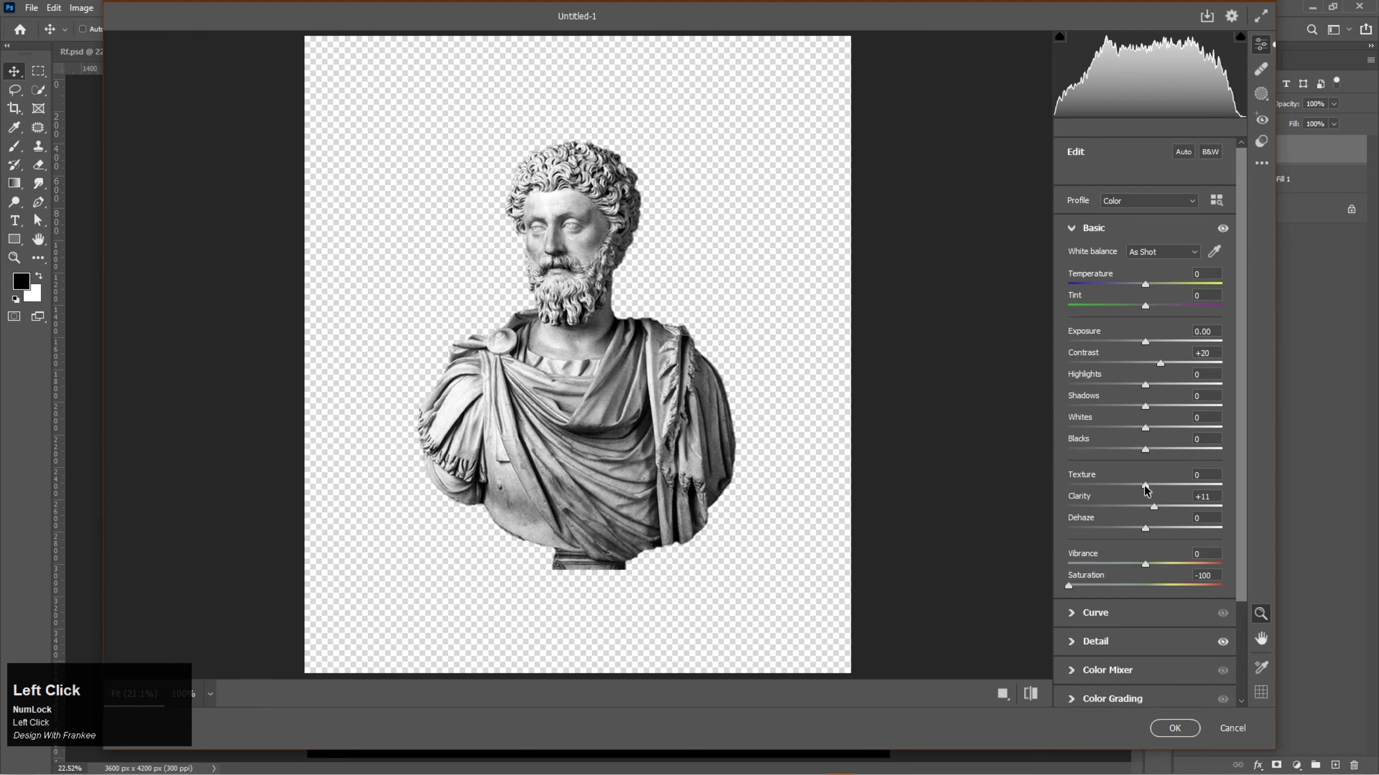
drag(1146, 486, 1172, 486)
click(1174, 728)
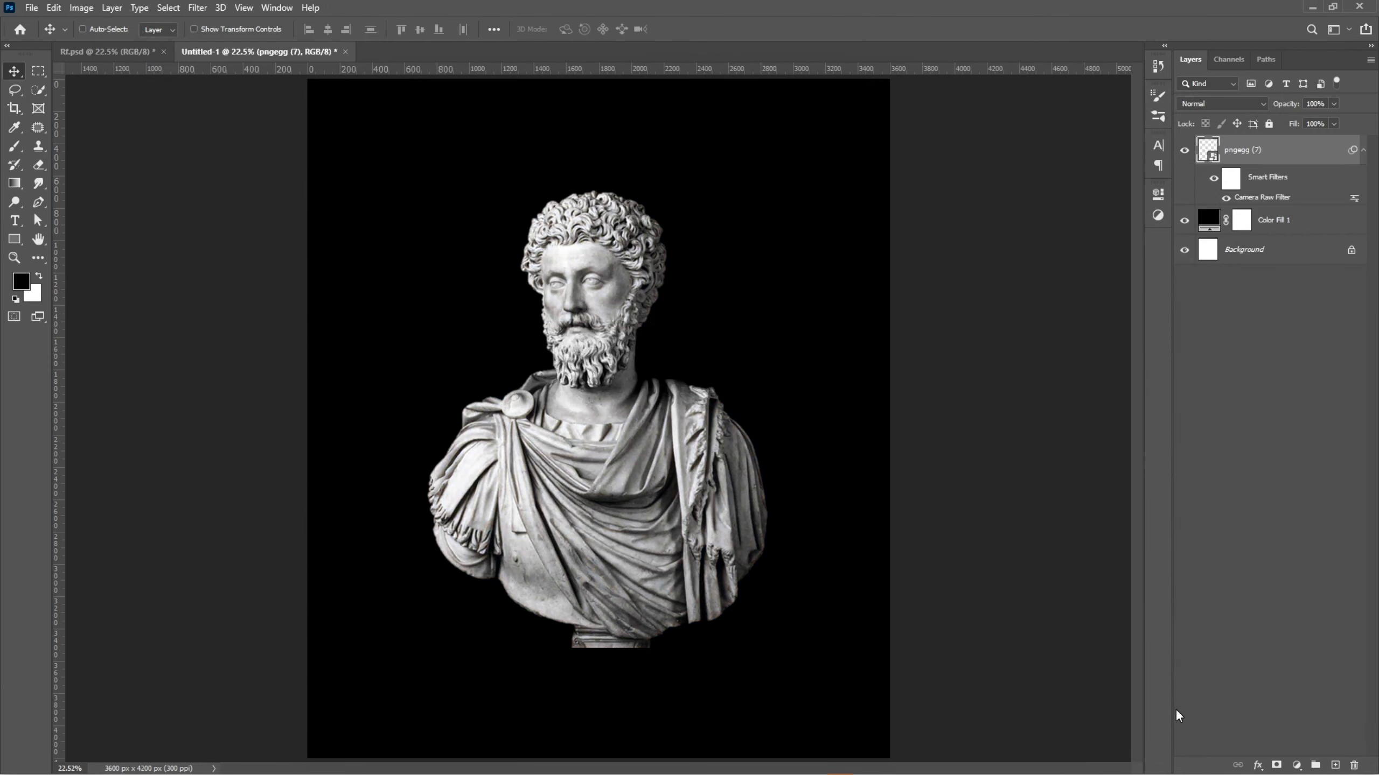
click(1363, 149)
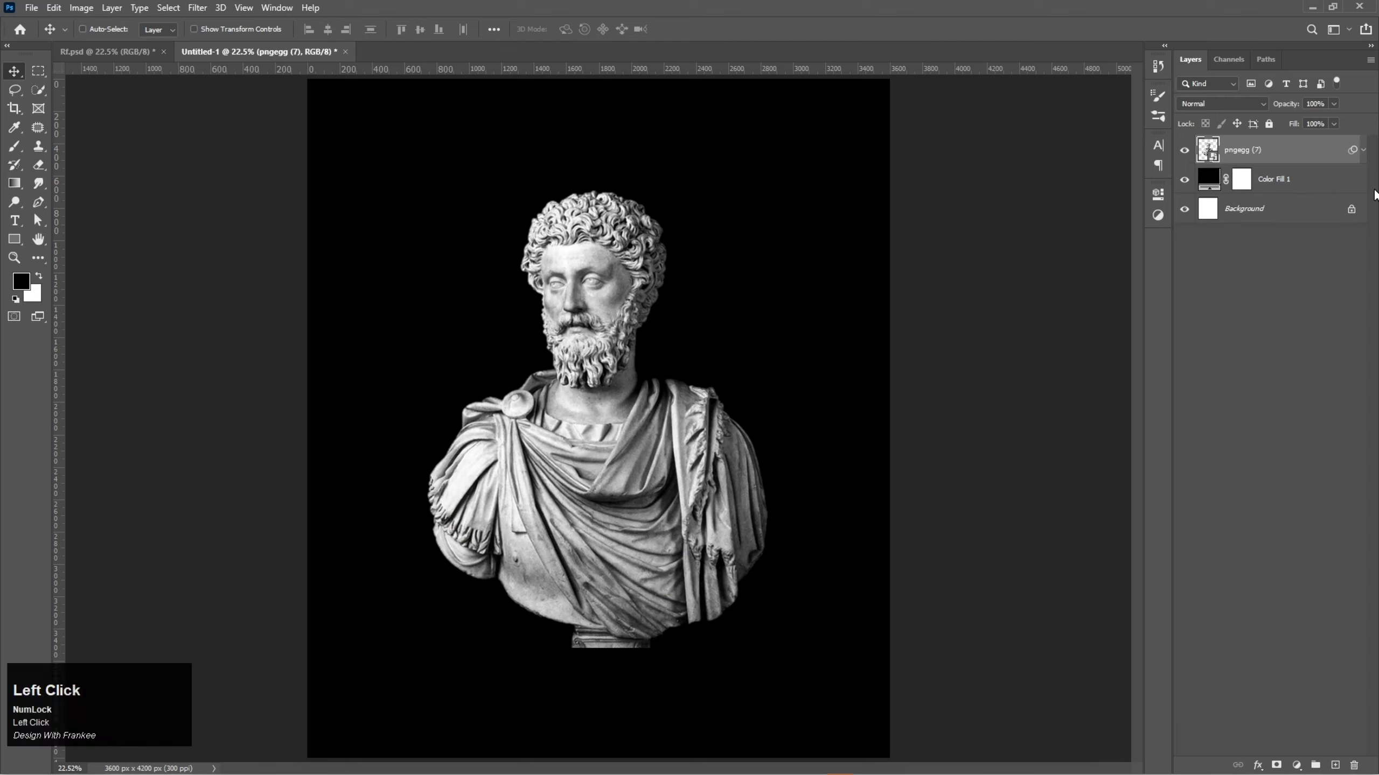
Apply the Oil Paint filter to the bust with stylization 5.0, cleanliness 5.0, scale 0.1 and bristle detail 0.0
click(198, 7)
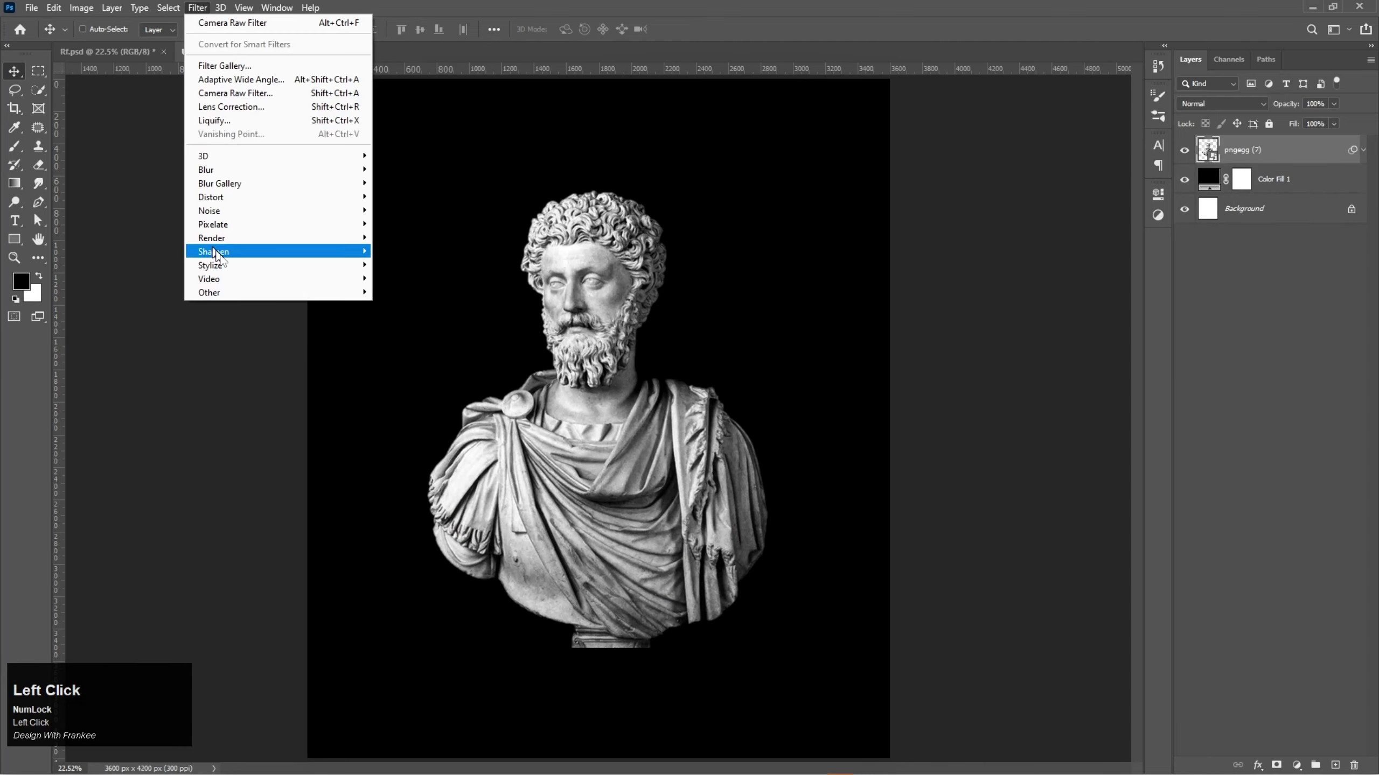
mouse_move(223, 265)
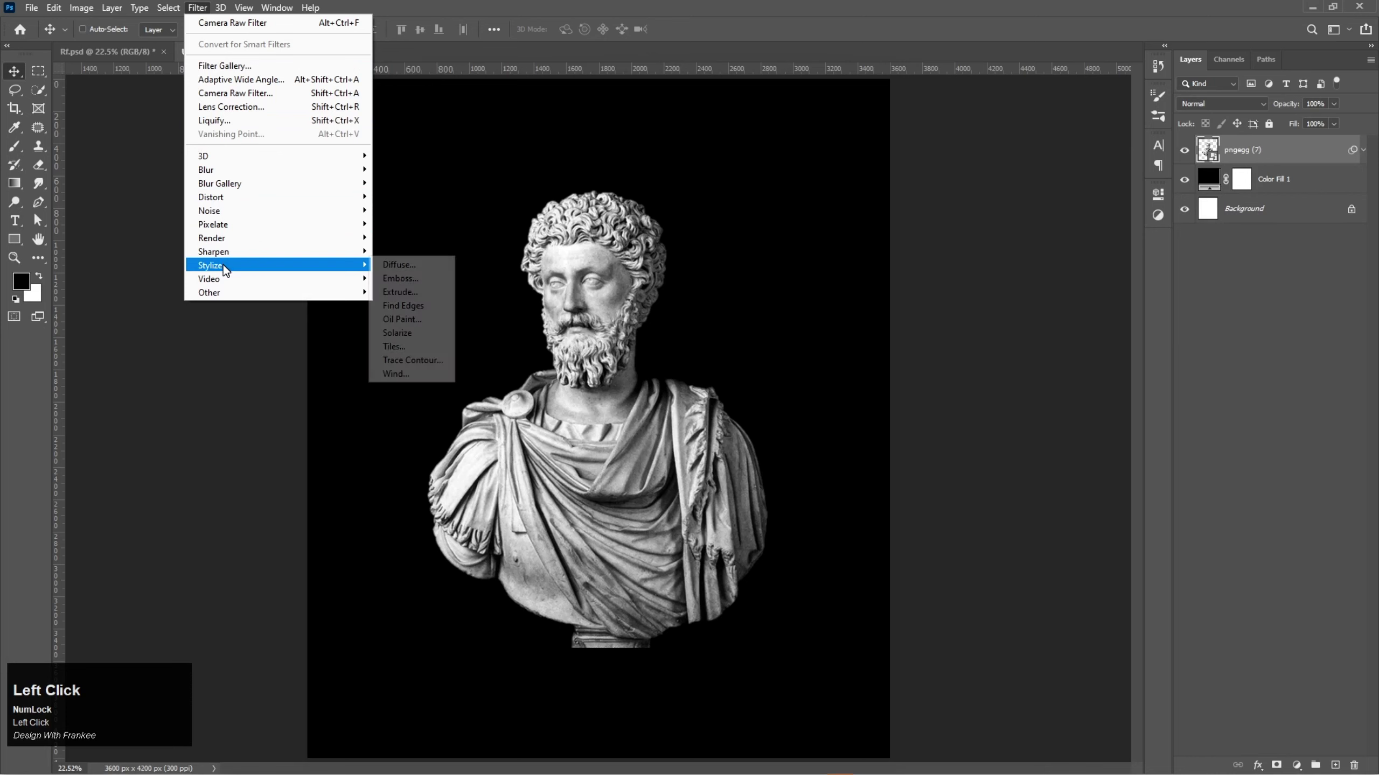
click(404, 319)
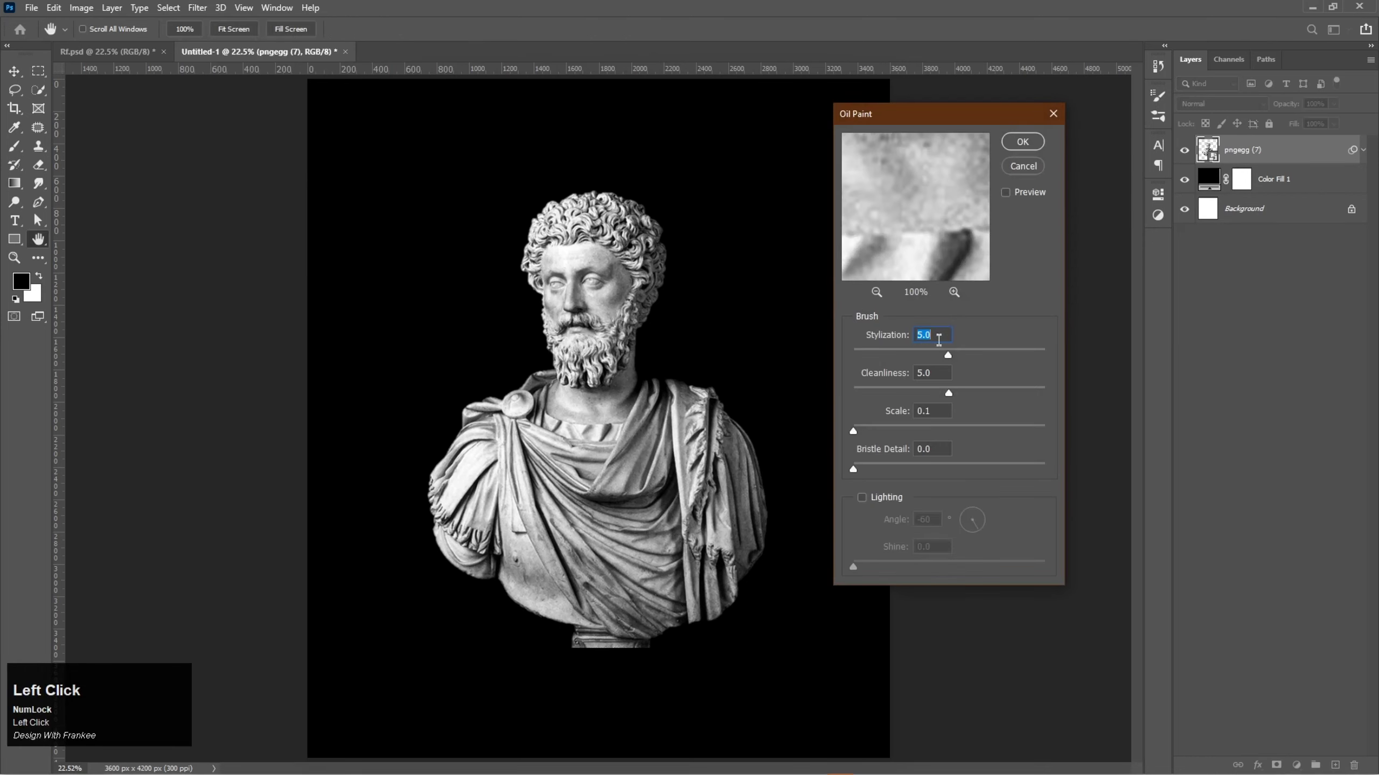
click(929, 372)
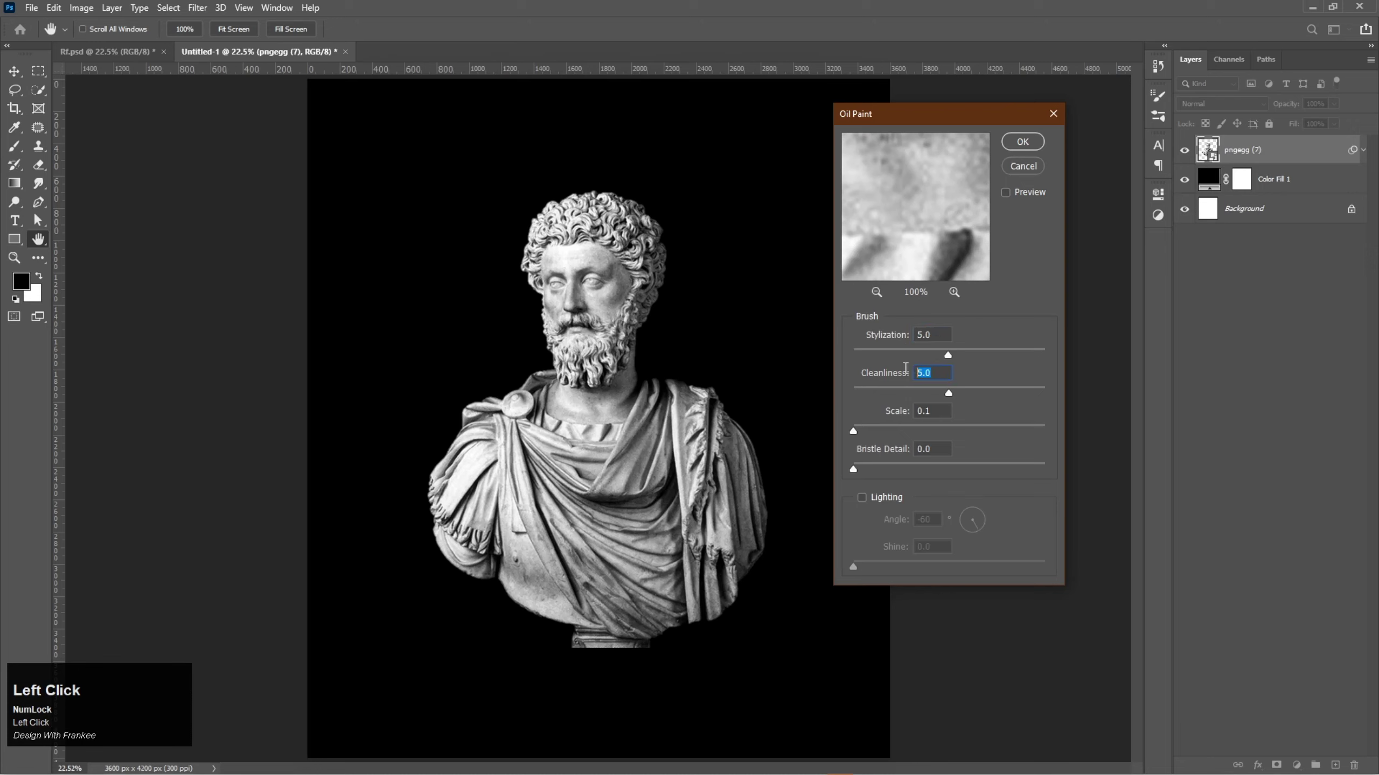
click(926, 411)
click(925, 449)
click(605, 289)
click(584, 274)
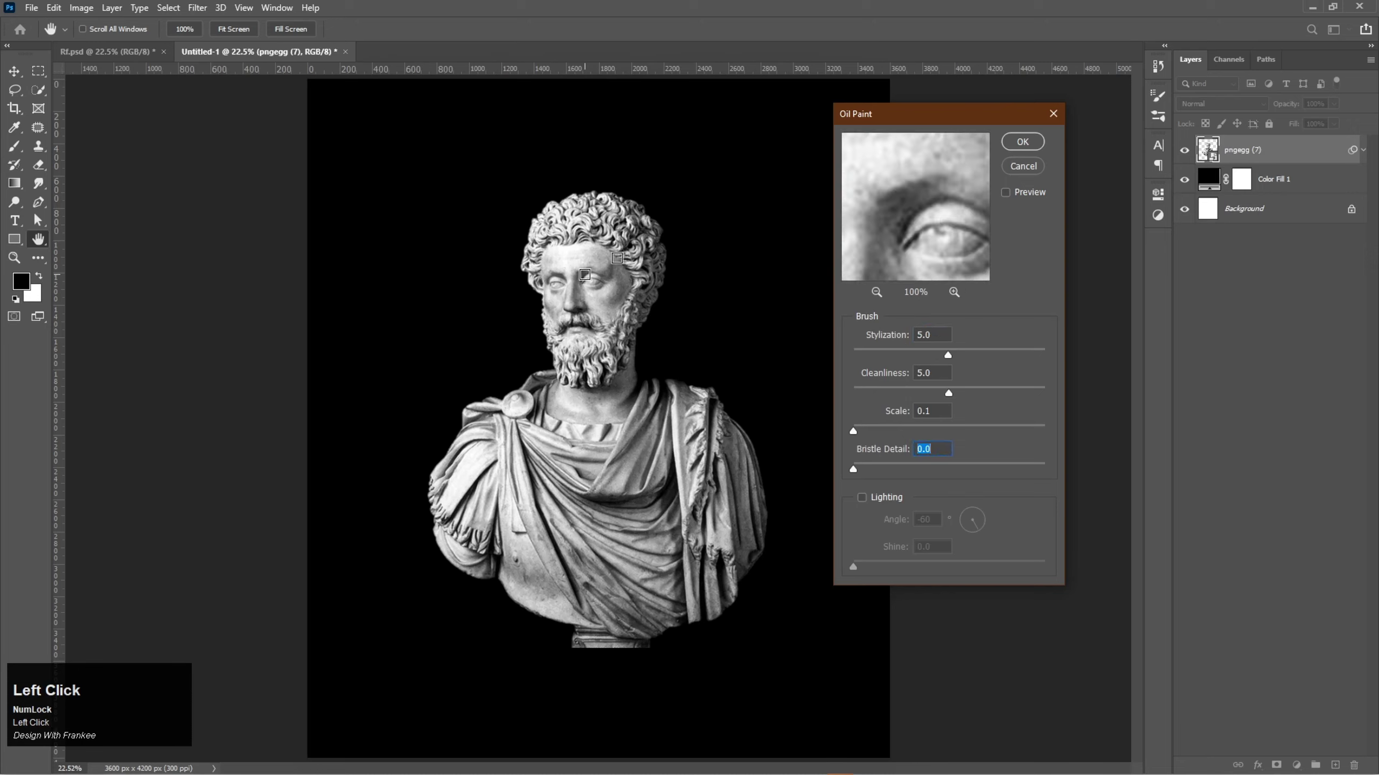
click(1022, 142)
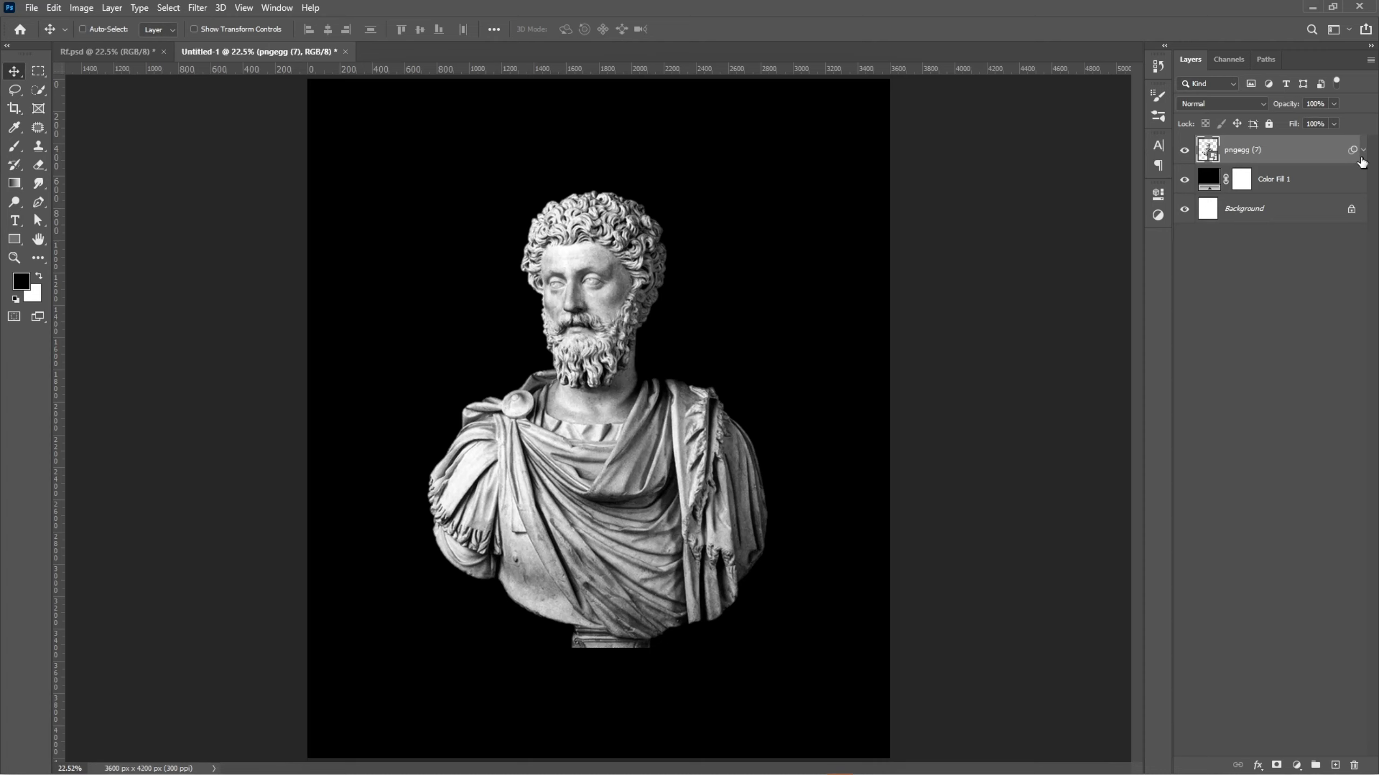
click(1362, 150)
click(1362, 154)
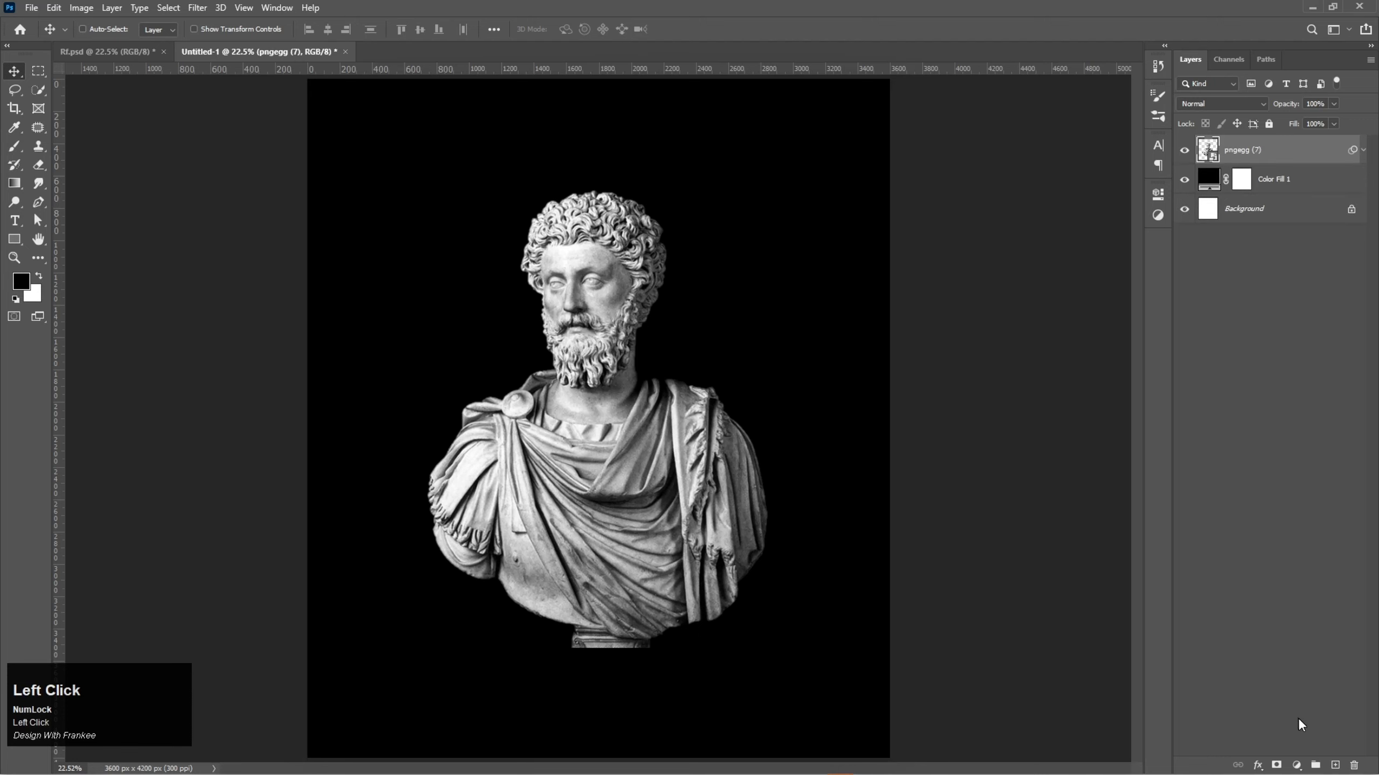
Add a Gradient Map adjustment clipped to the bust layer and set its blend mode to Soft Light
click(1298, 763)
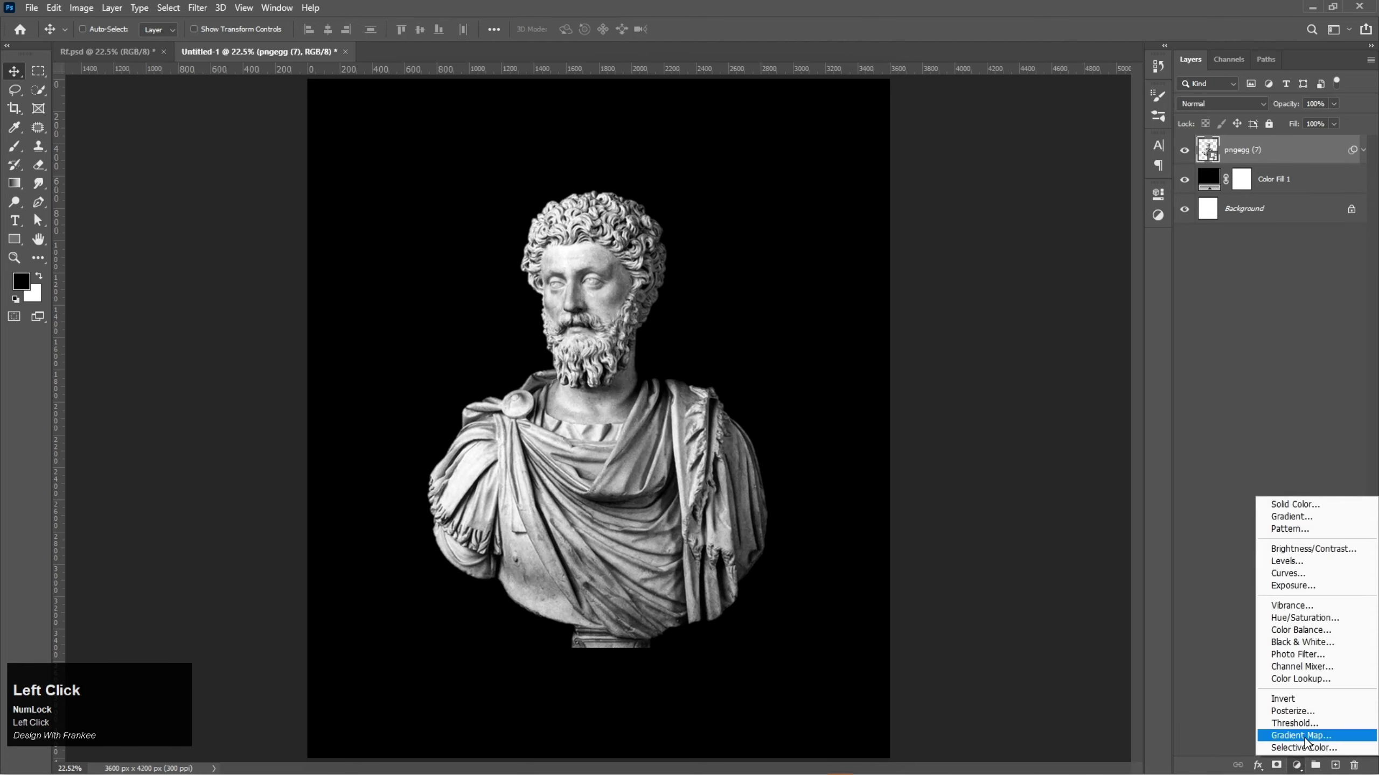
click(1305, 739)
click(1035, 434)
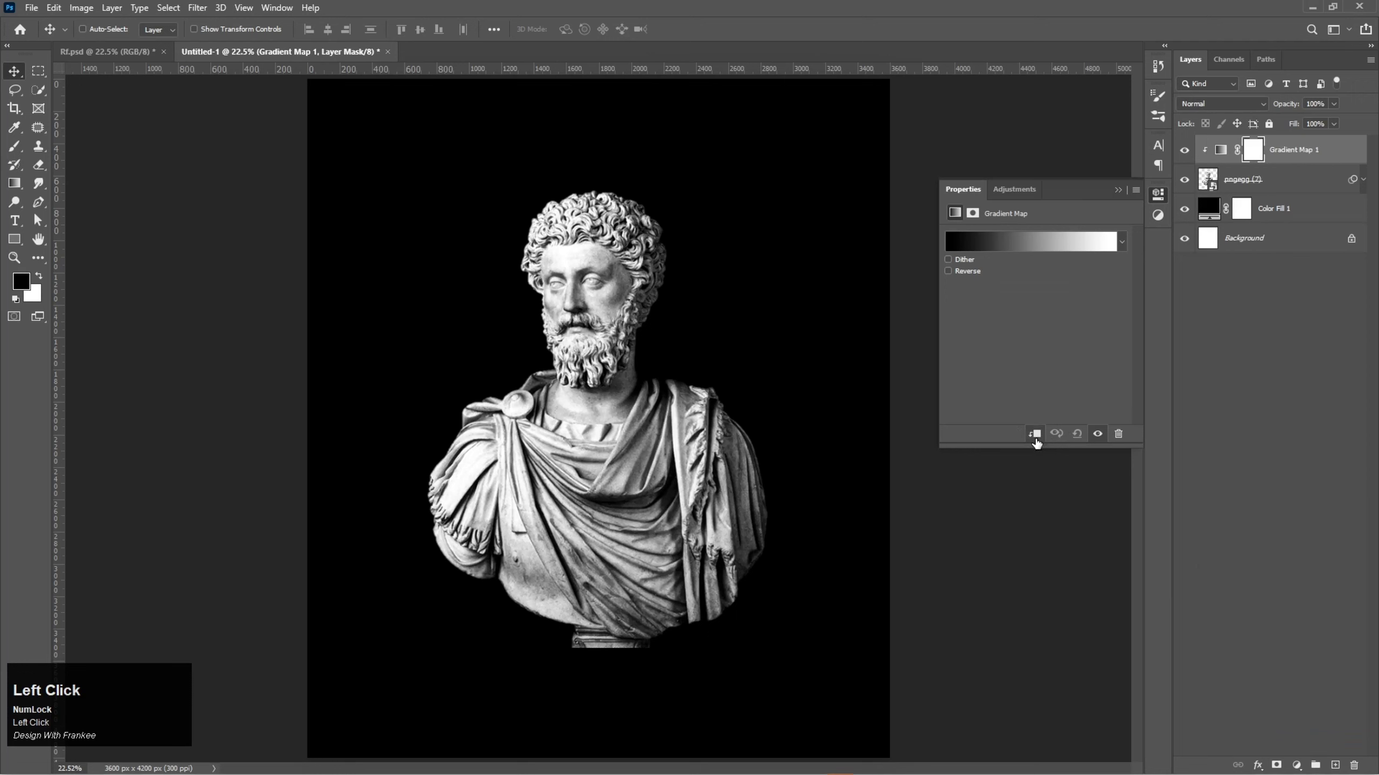
click(1210, 107)
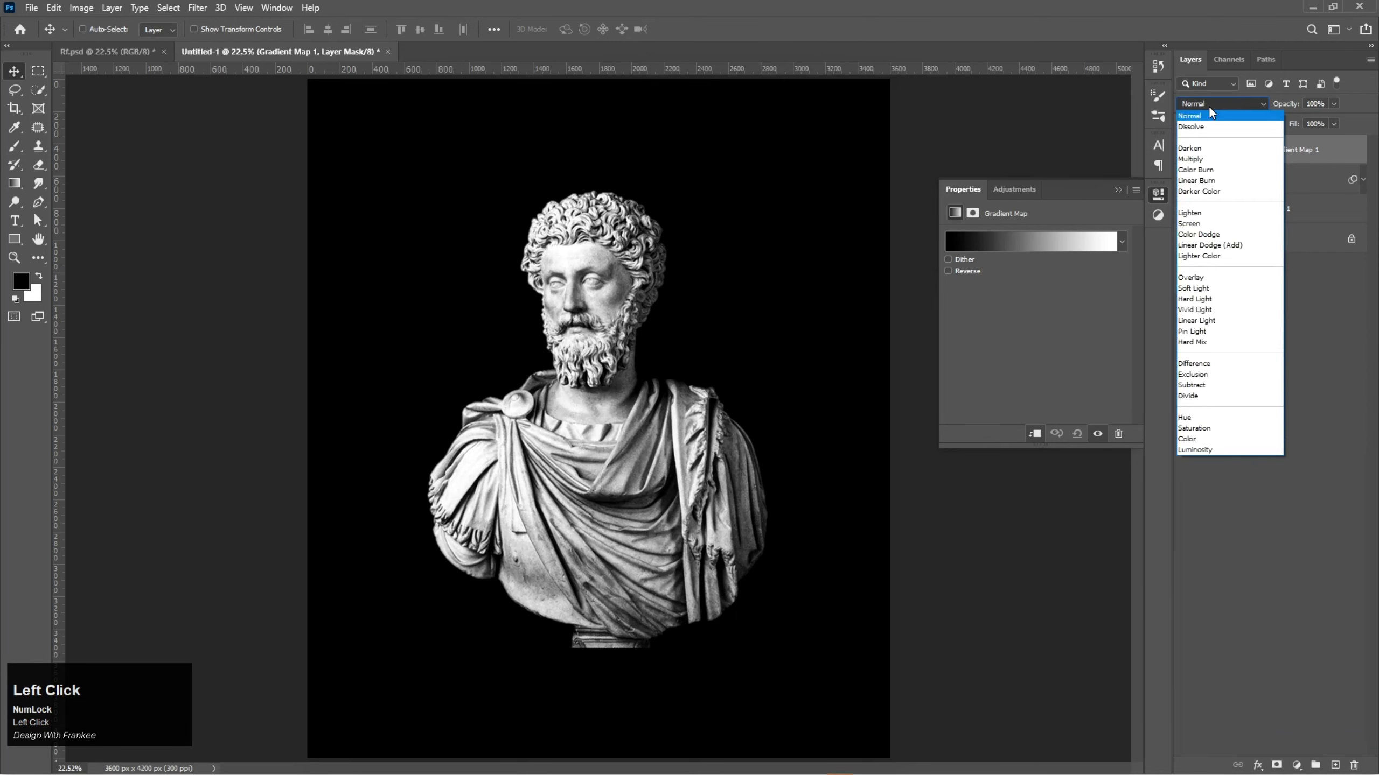
click(1199, 289)
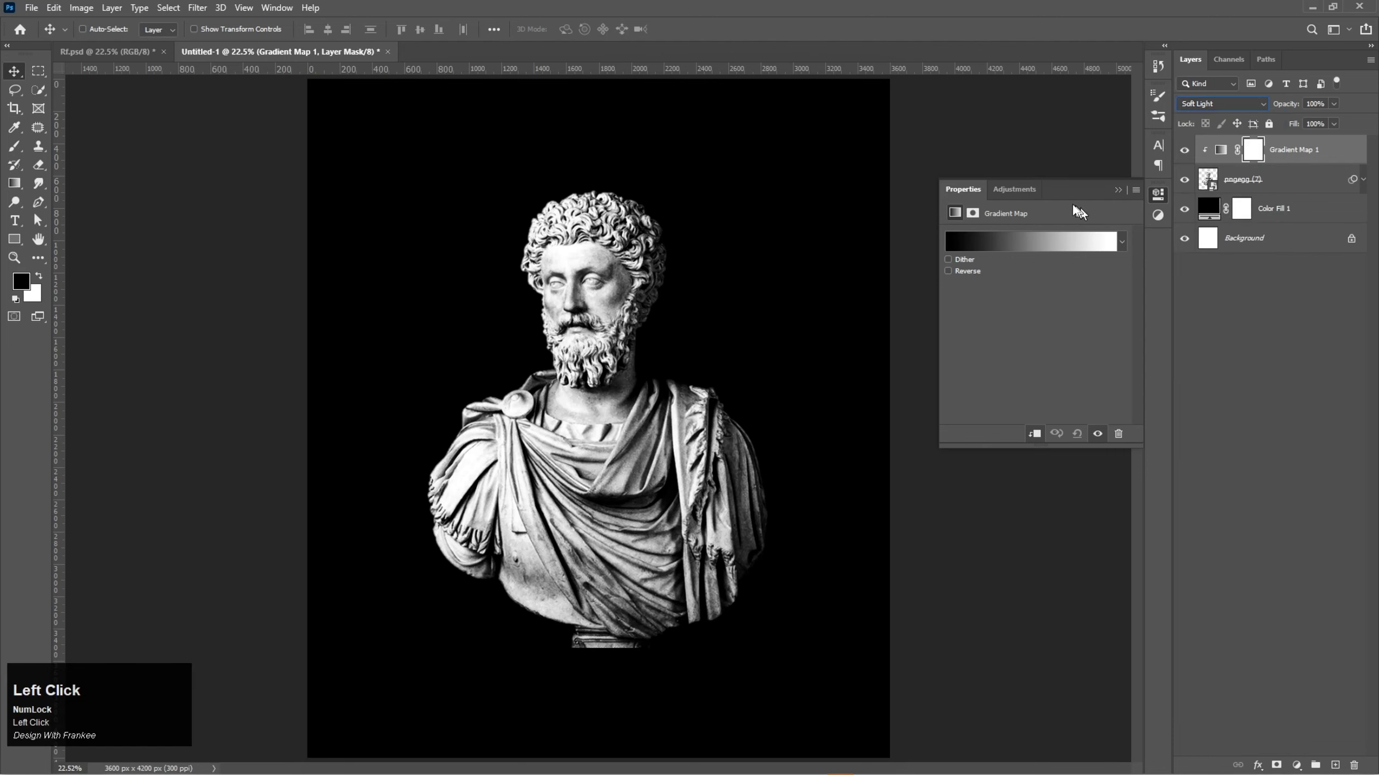
Compare gradients in the Purples presets and apply the cyan-to-magenta Purple_02 preset to the gradient map
click(1060, 245)
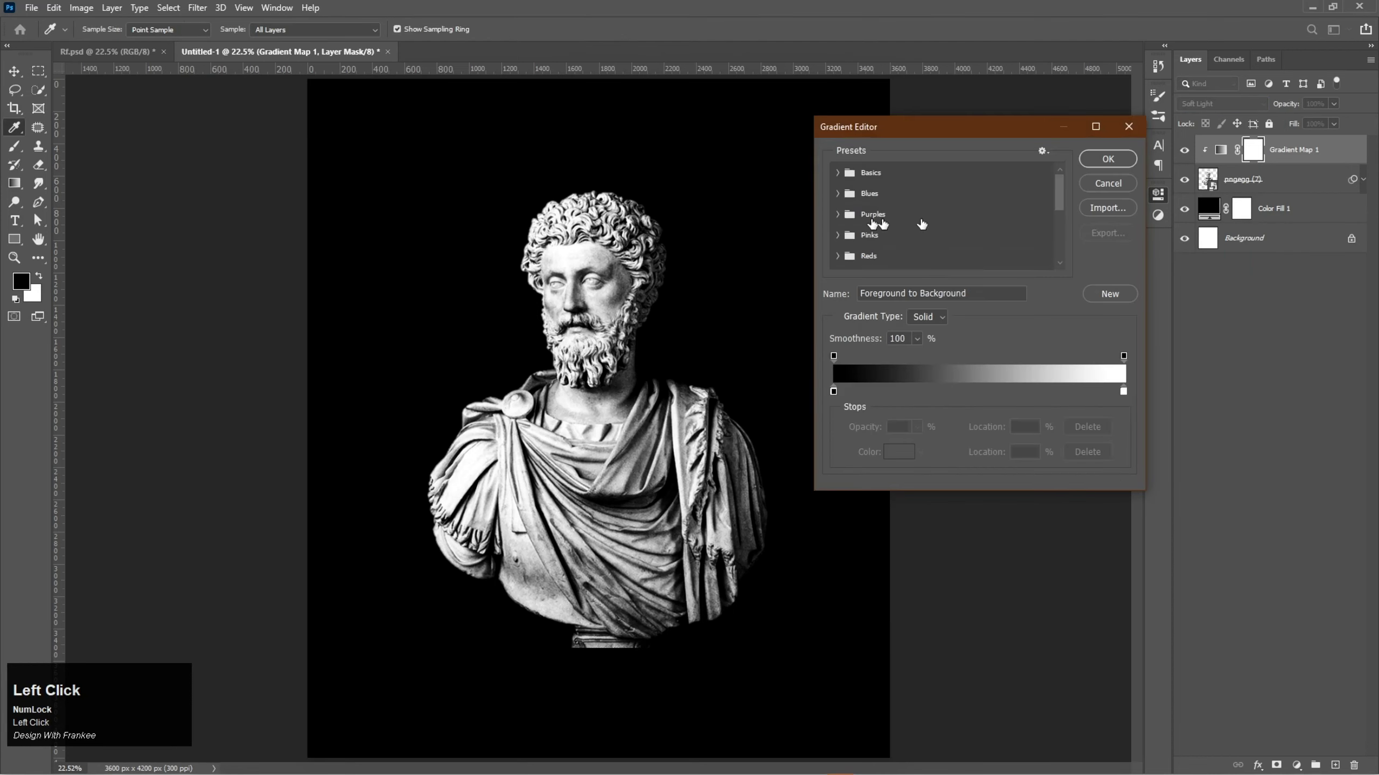
drag(1058, 205, 832, 215)
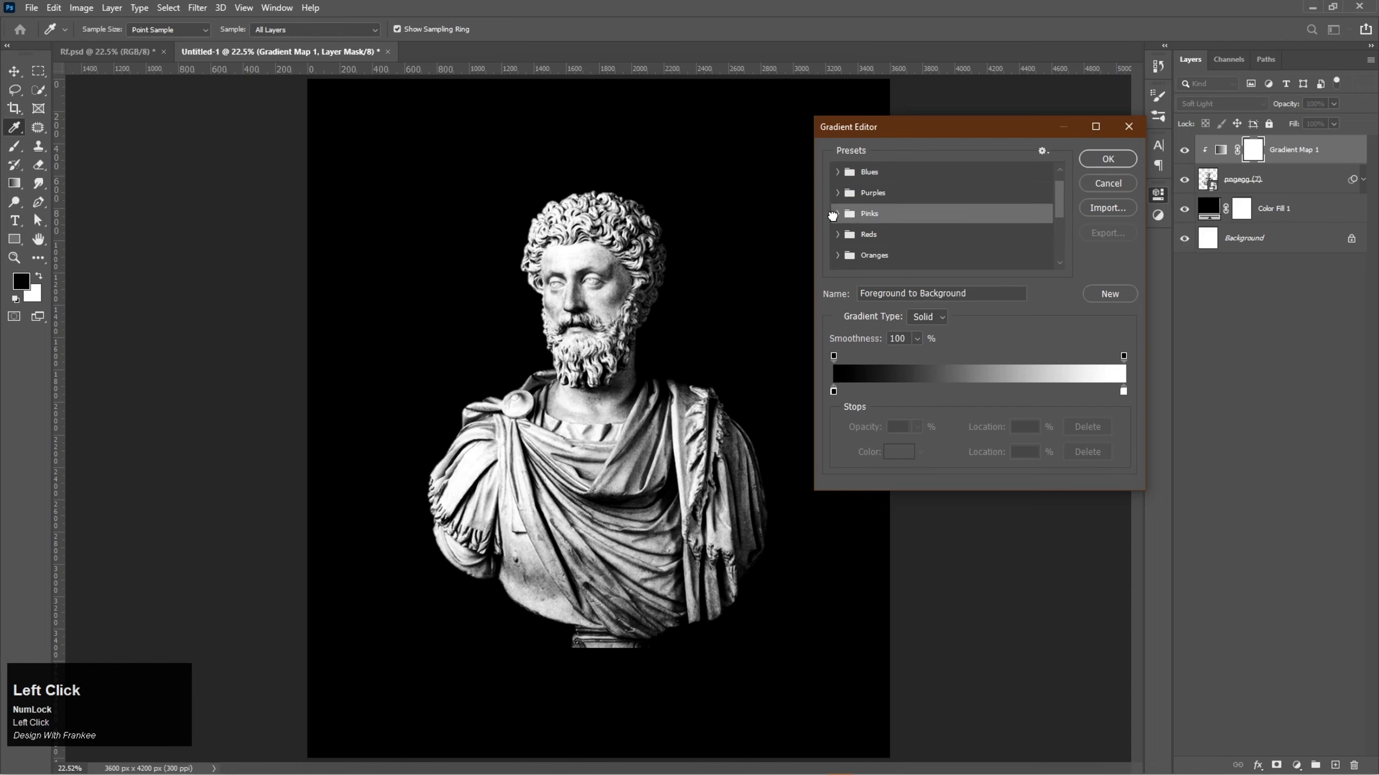
click(836, 213)
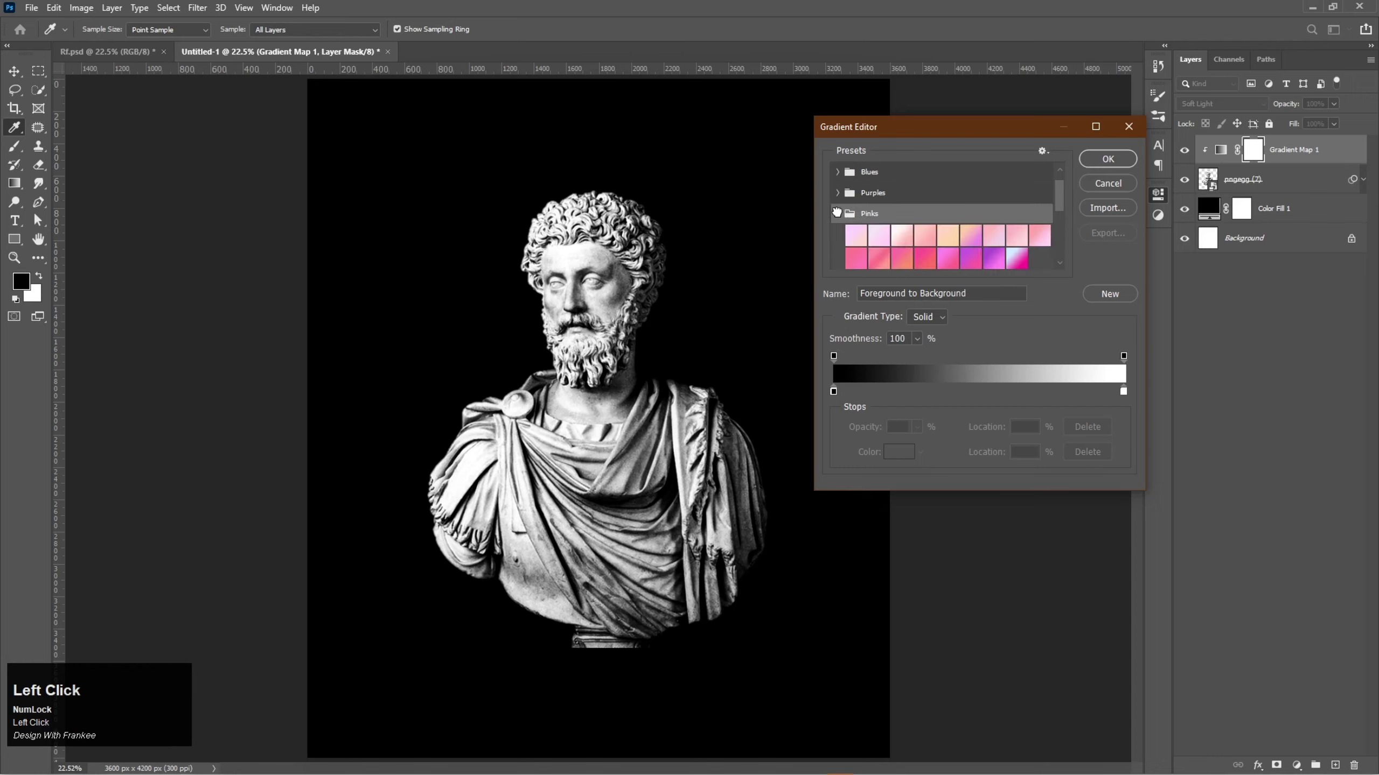
click(837, 214)
click(839, 194)
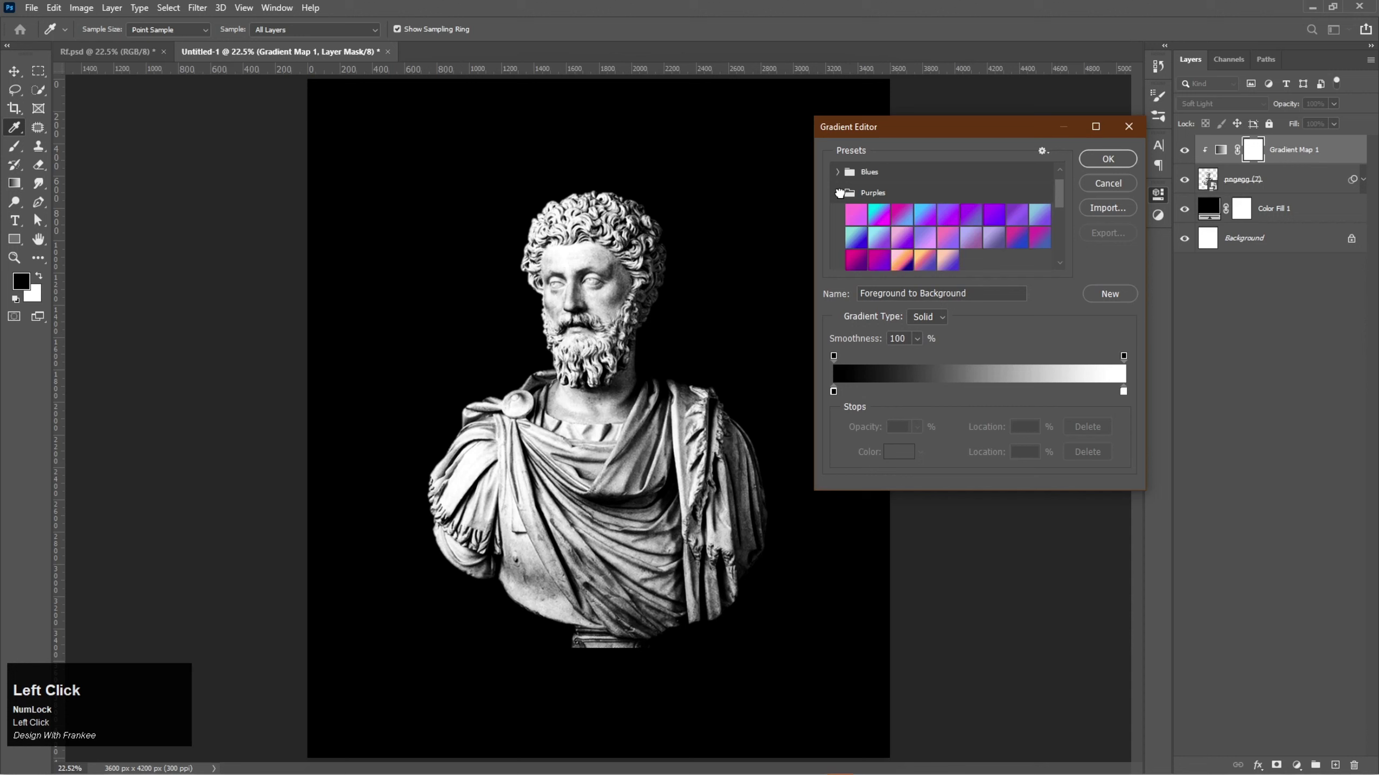
click(882, 215)
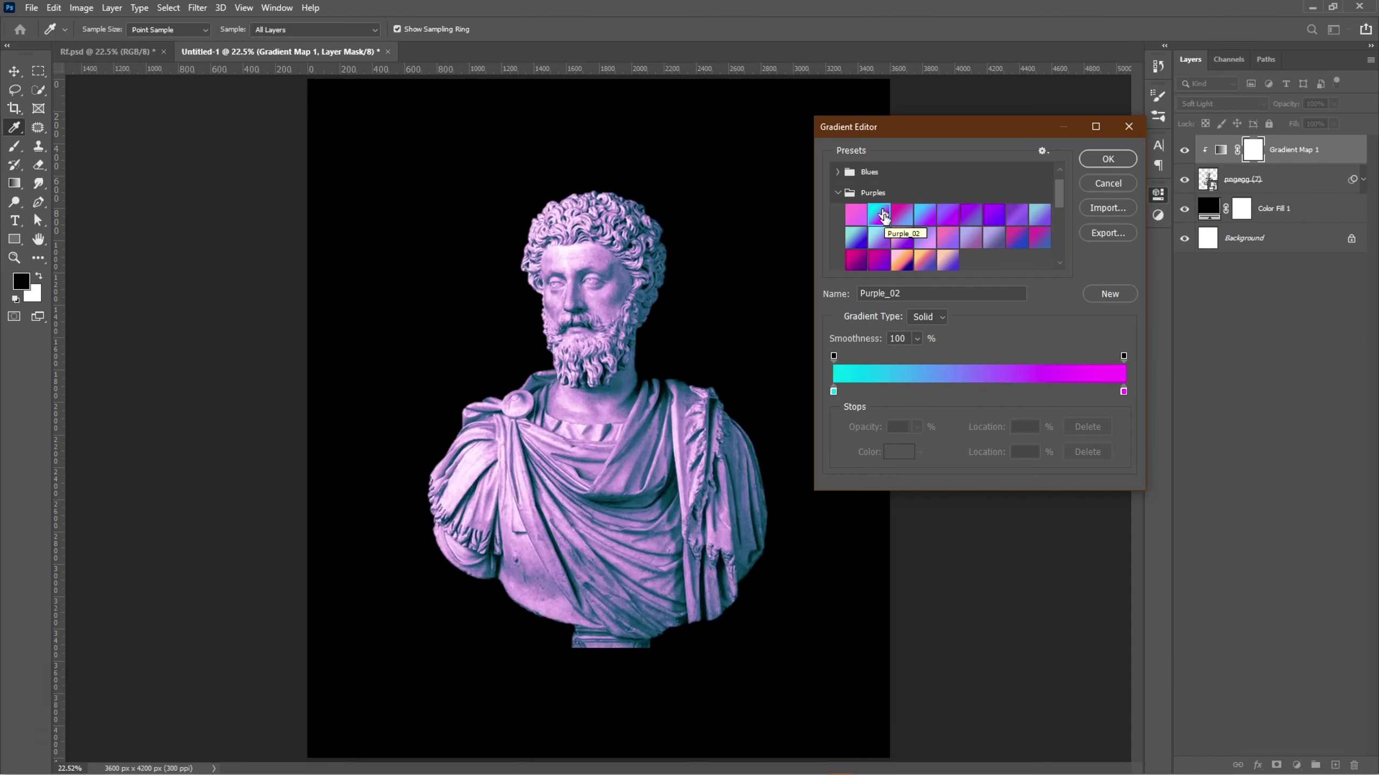
click(907, 215)
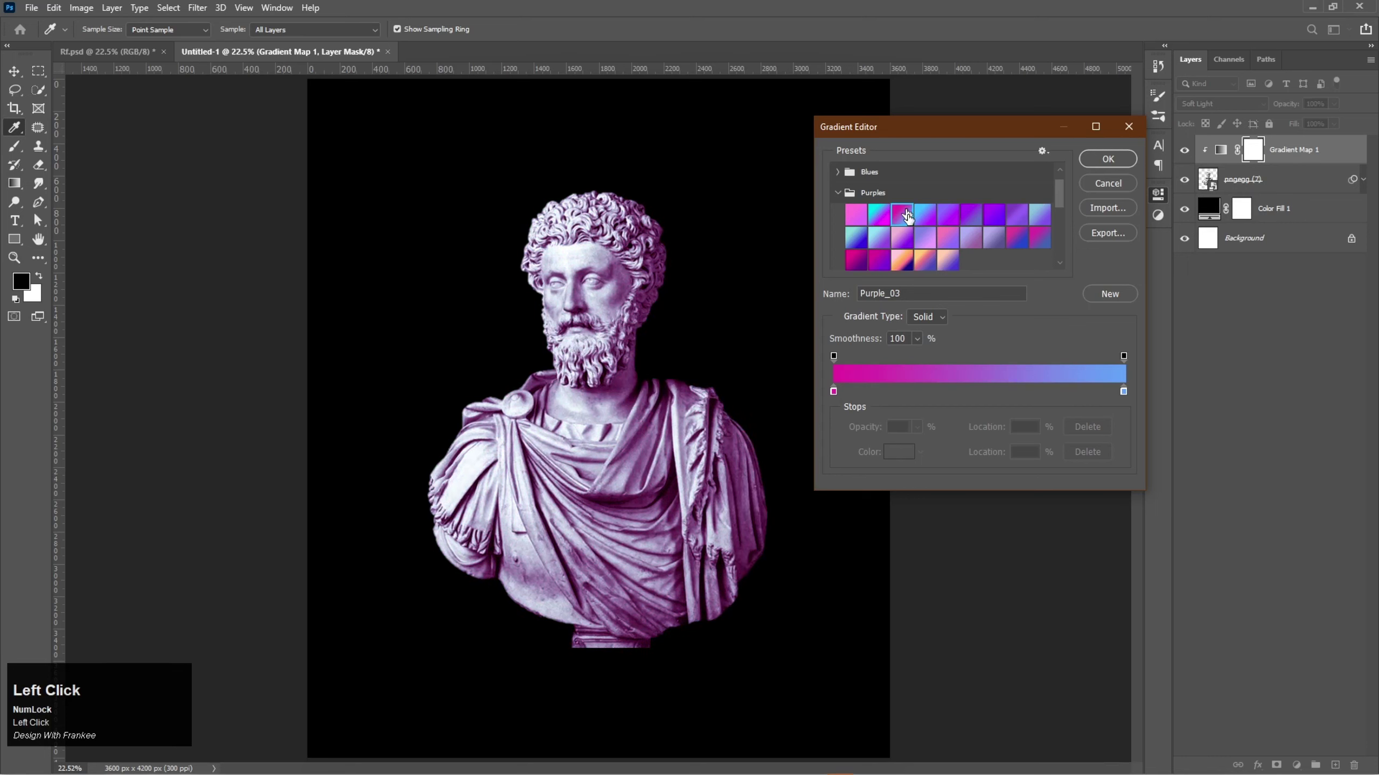
click(879, 214)
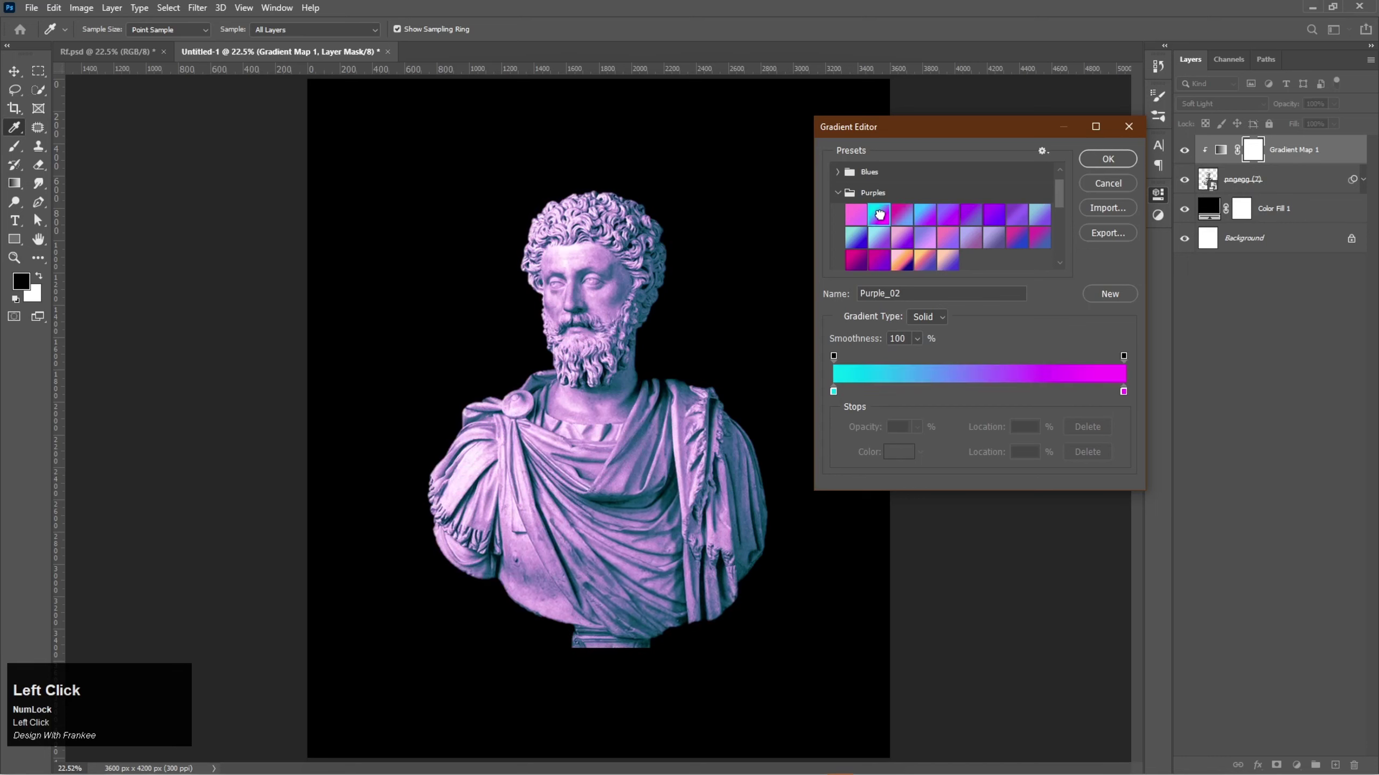
click(898, 216)
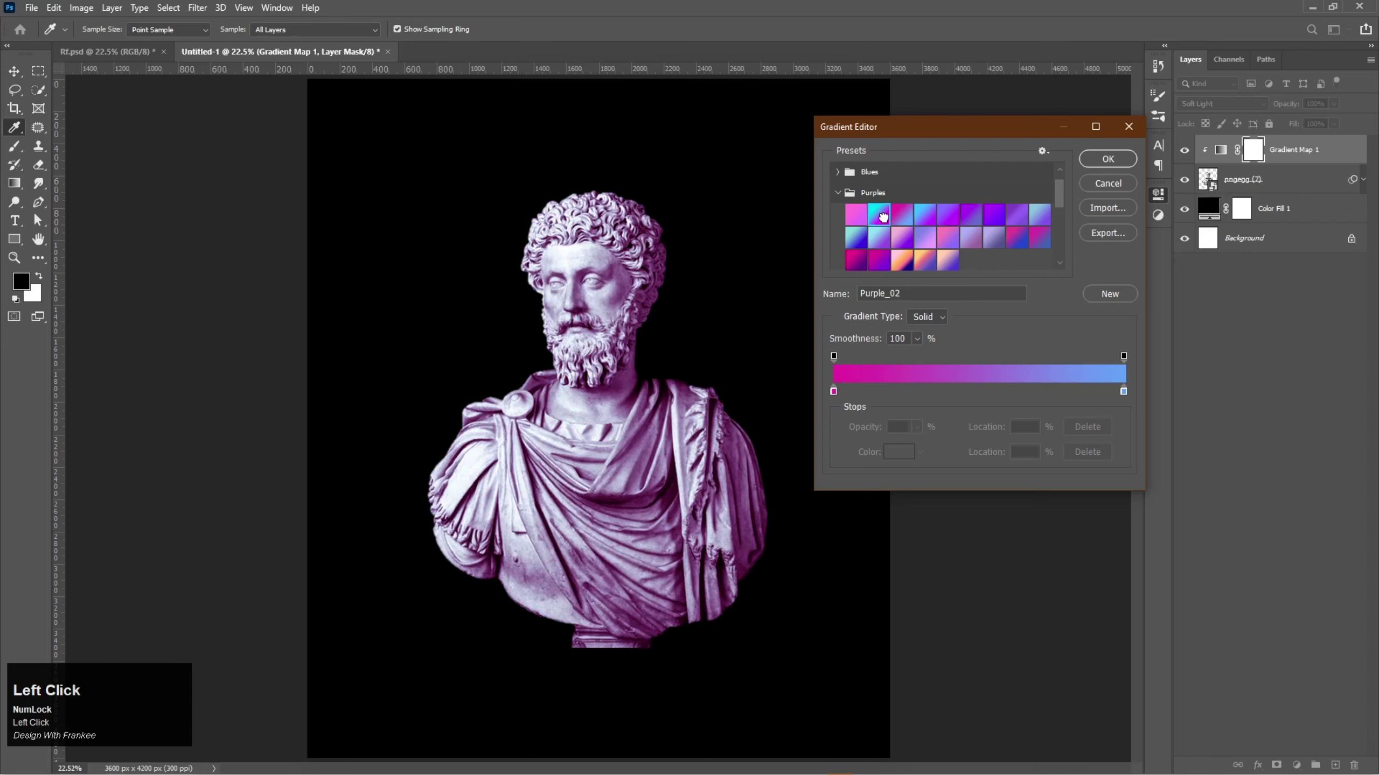
click(879, 215)
click(1107, 158)
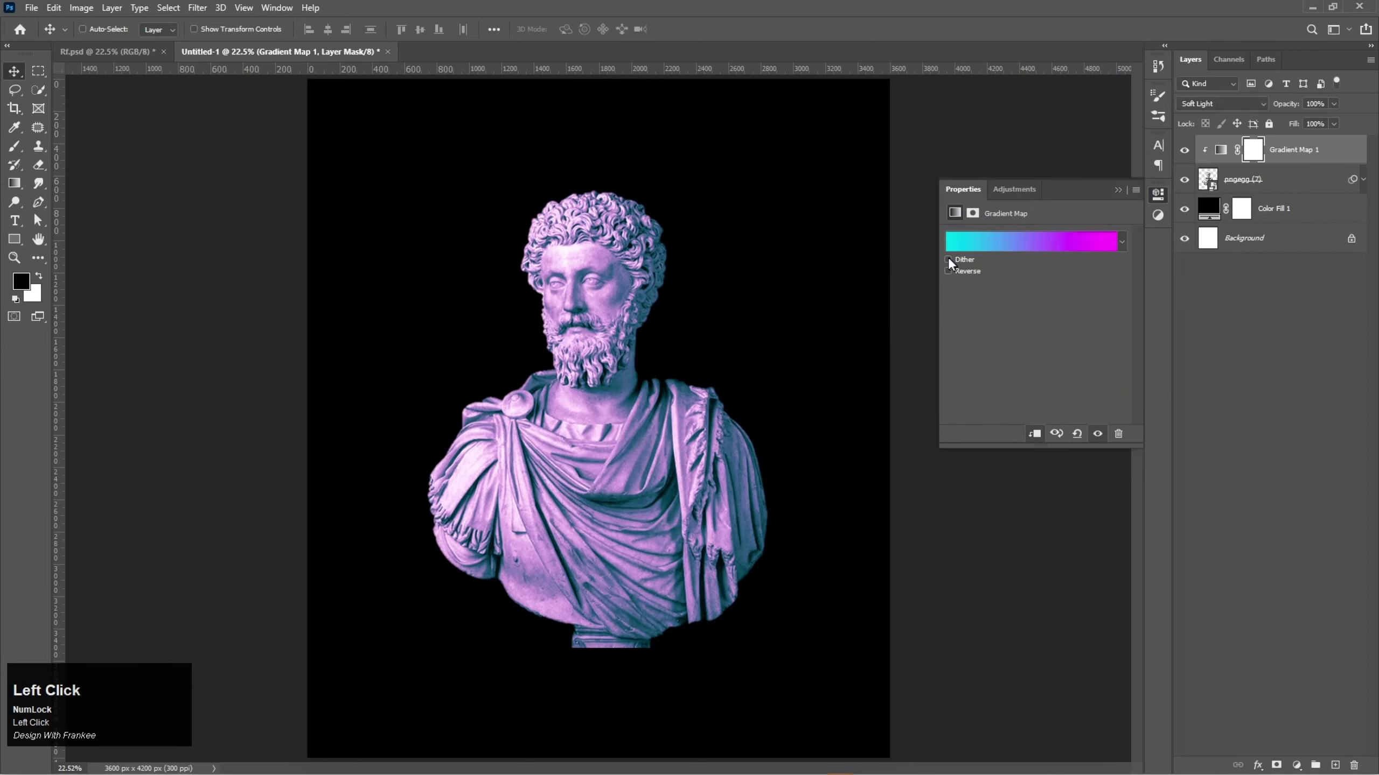
Enable Dither and Reverse for the gradient map and choose the Soft Light blend mode for its layer
click(948, 270)
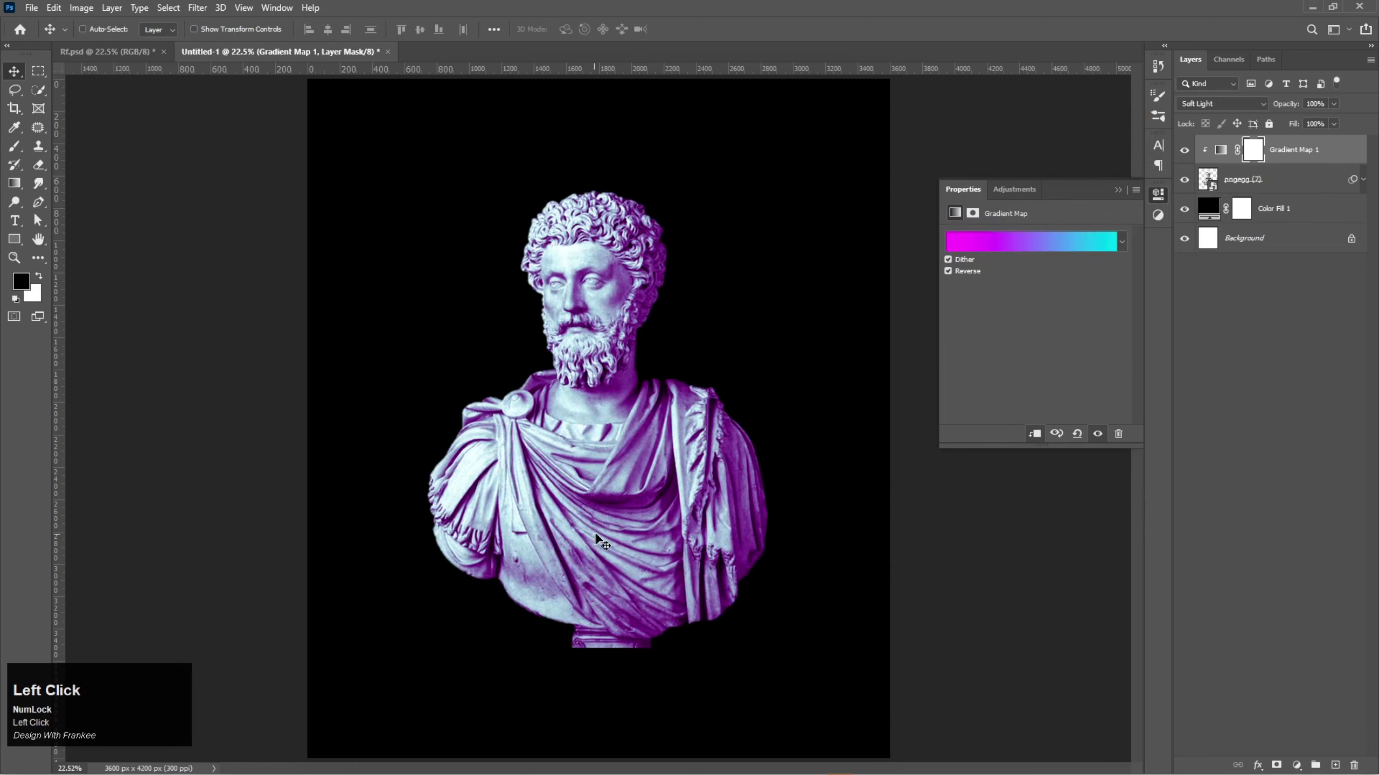
drag(599, 535, 607, 417)
drag(636, 465, 578, 402)
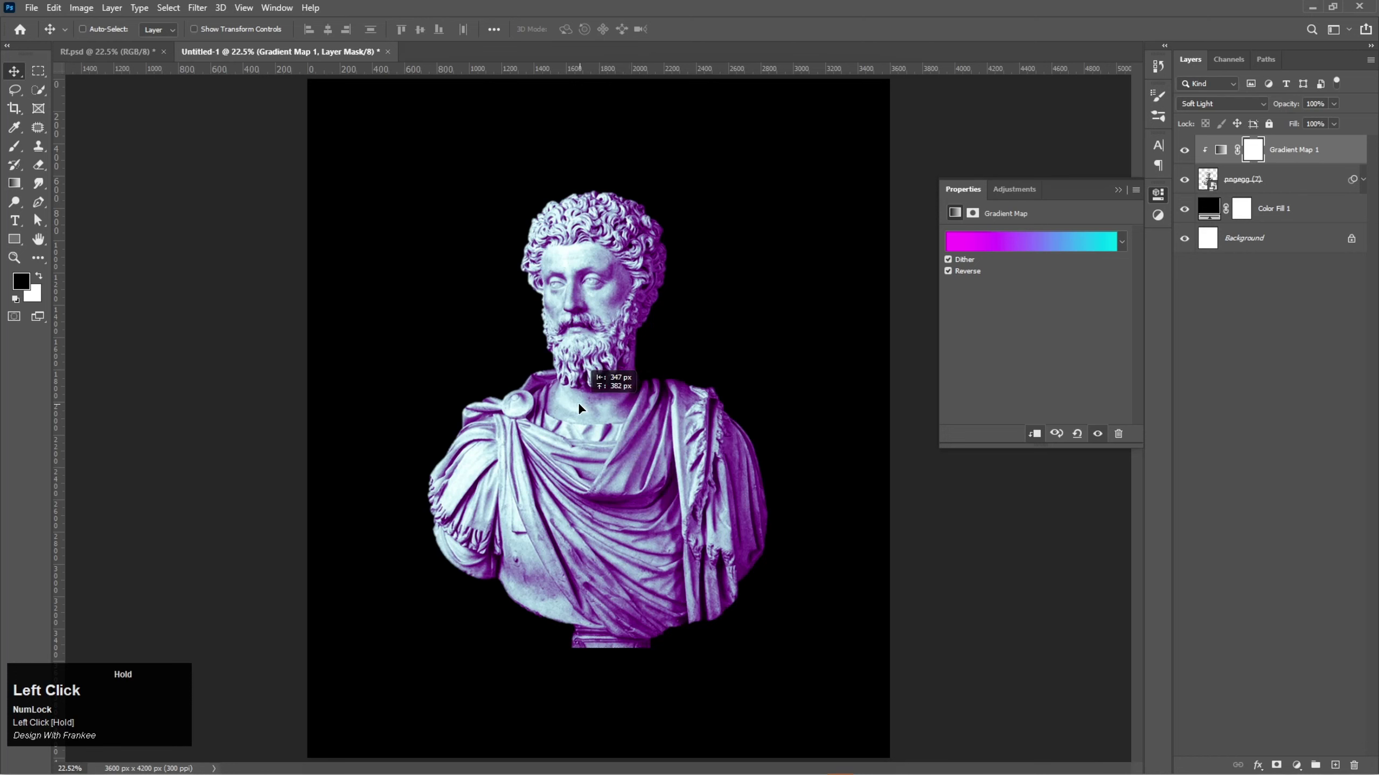
click(1118, 188)
click(1227, 104)
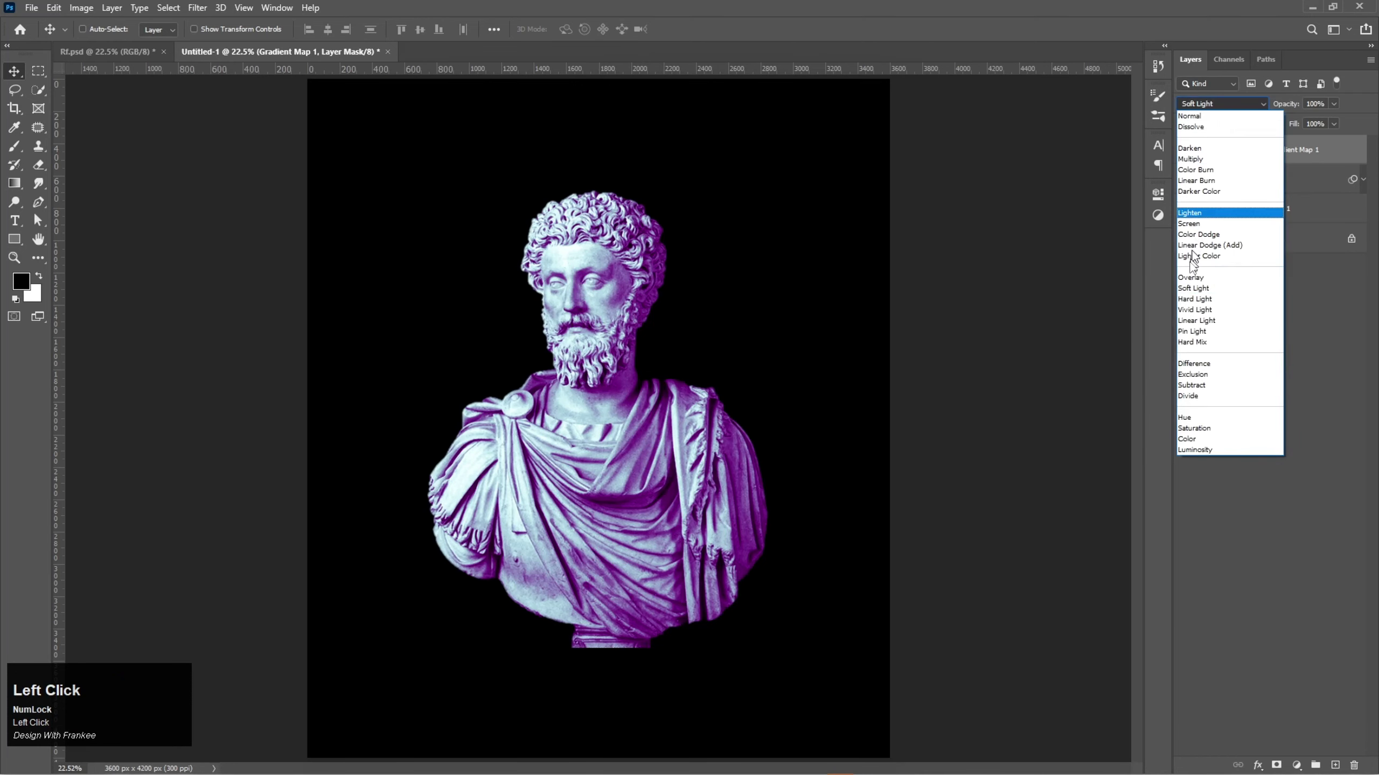
click(1188, 288)
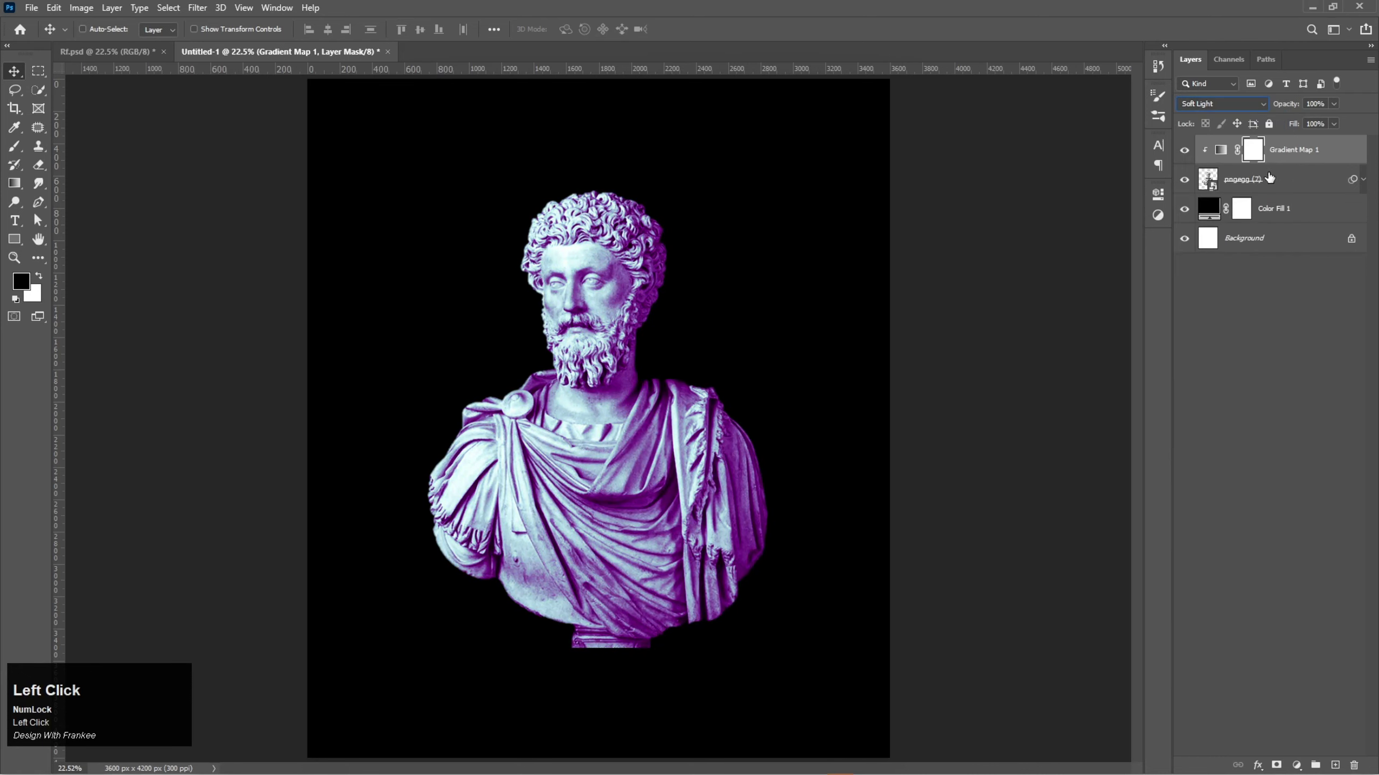
Group the gradient map adjustment together with the bust layer
shift+click(1272, 179)
key(ctrl+g)
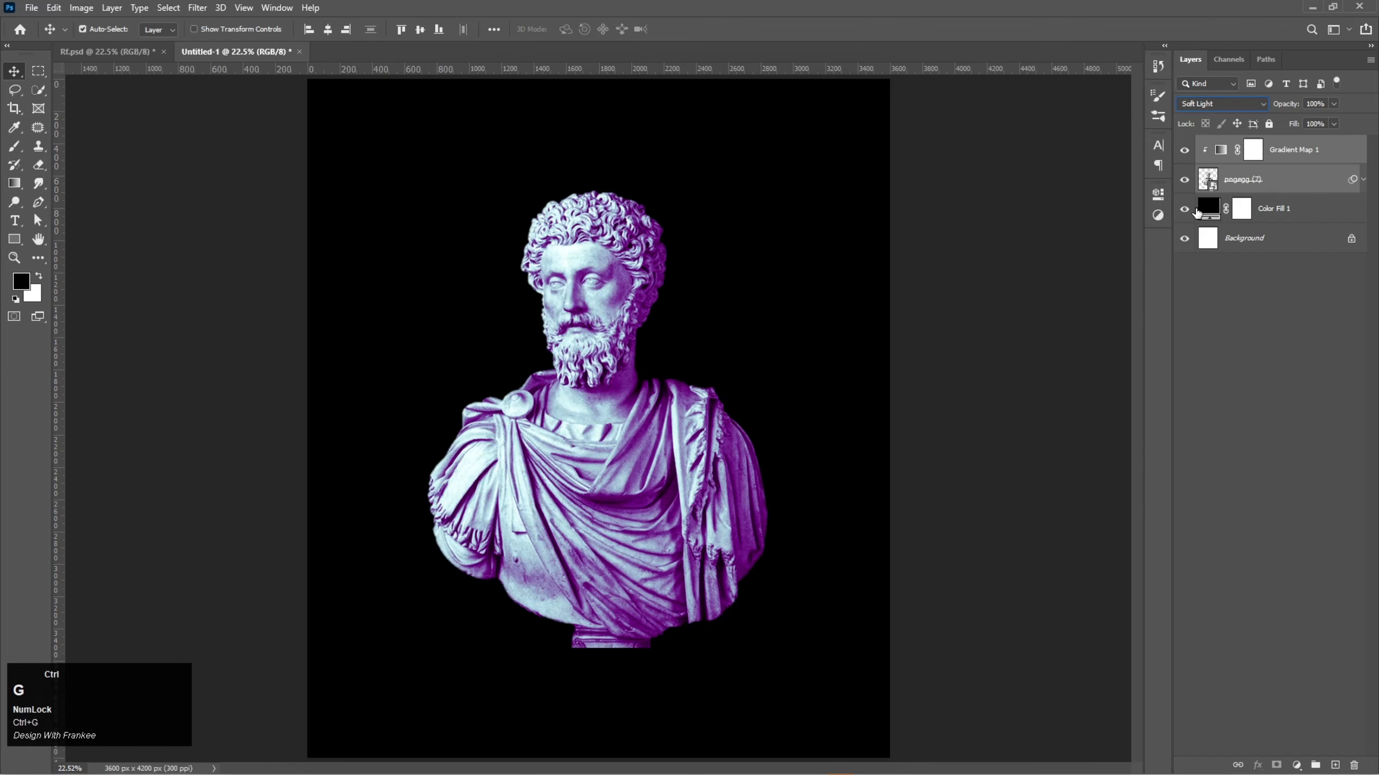
Rename the group holding the bust and gradient map to "Statue"
double_click(1236, 144)
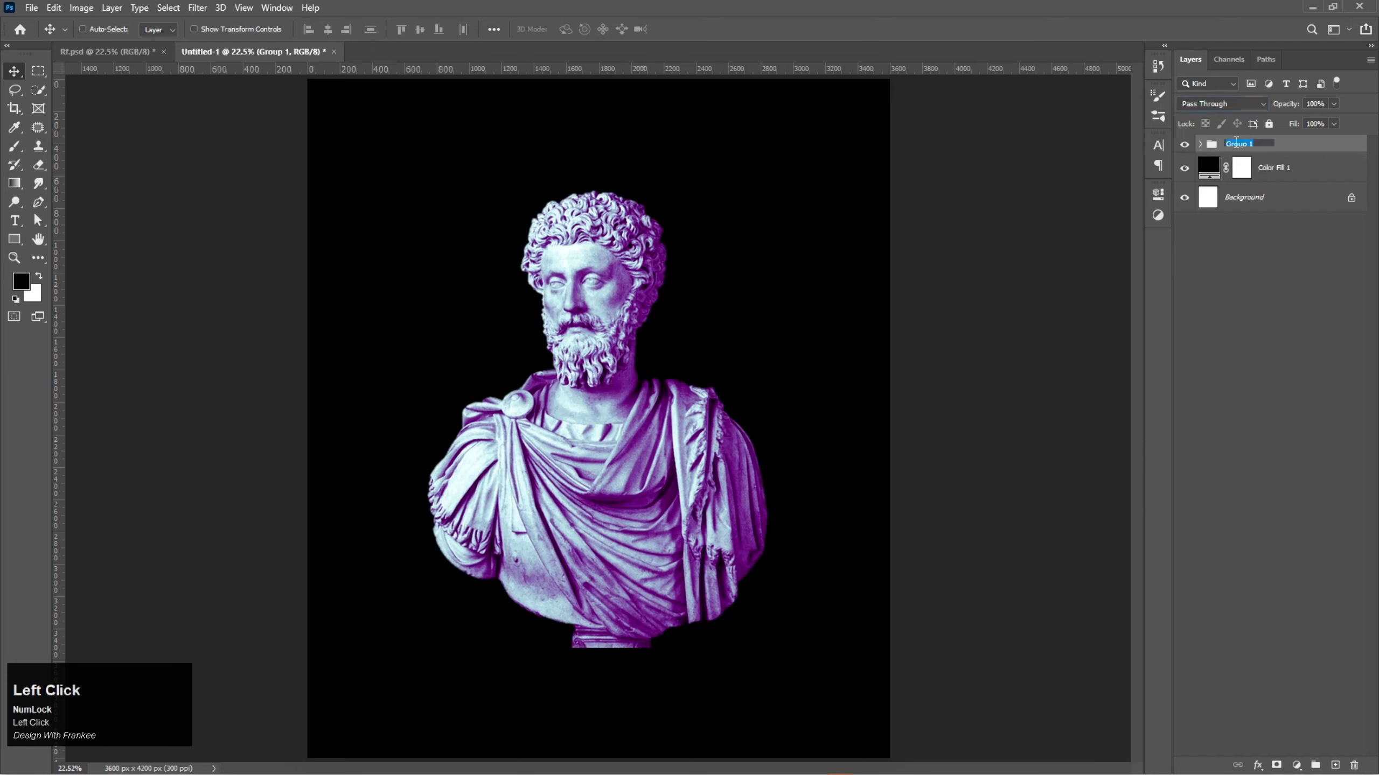
text(Statue)
key(Return)
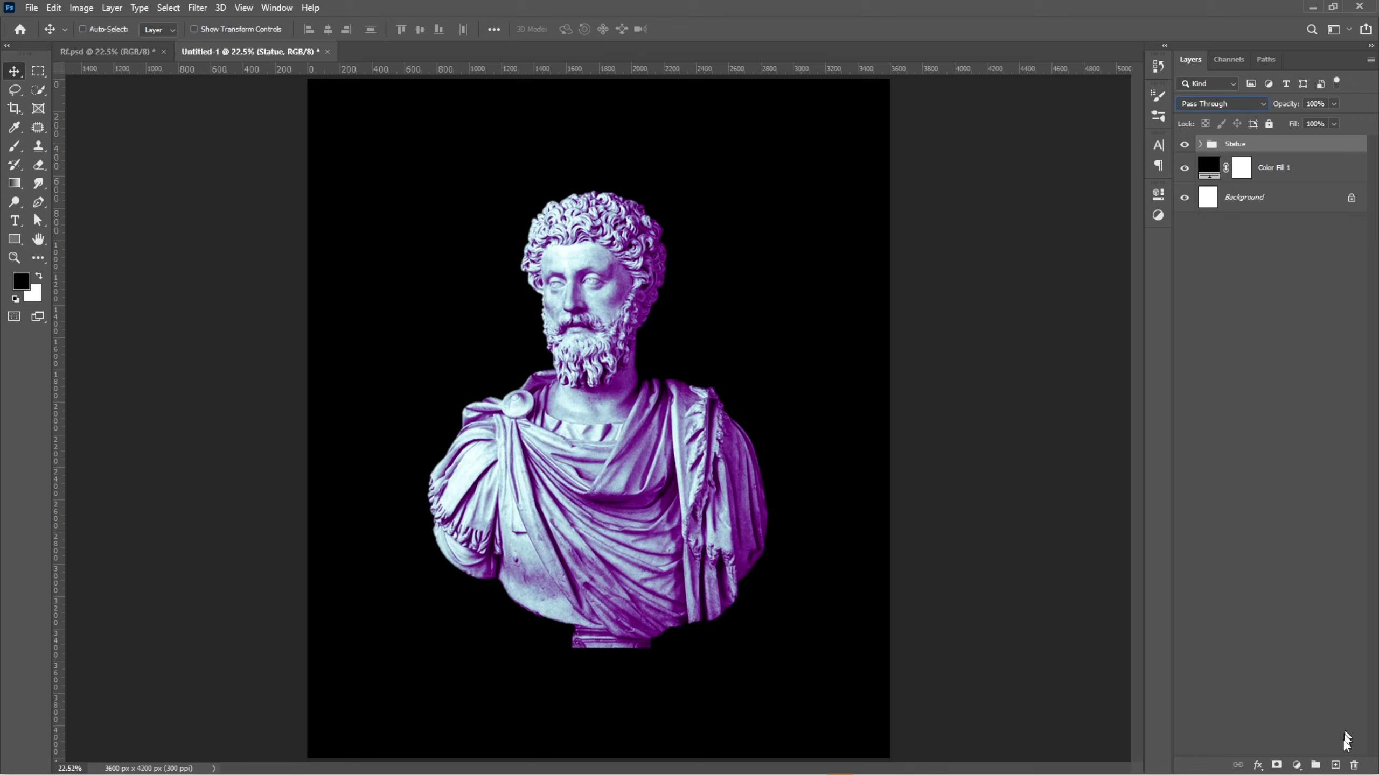
Add a new layer and draw a rectangle shape about 2864 × 3157 px over the bust
click(1334, 765)
right_click(12, 242)
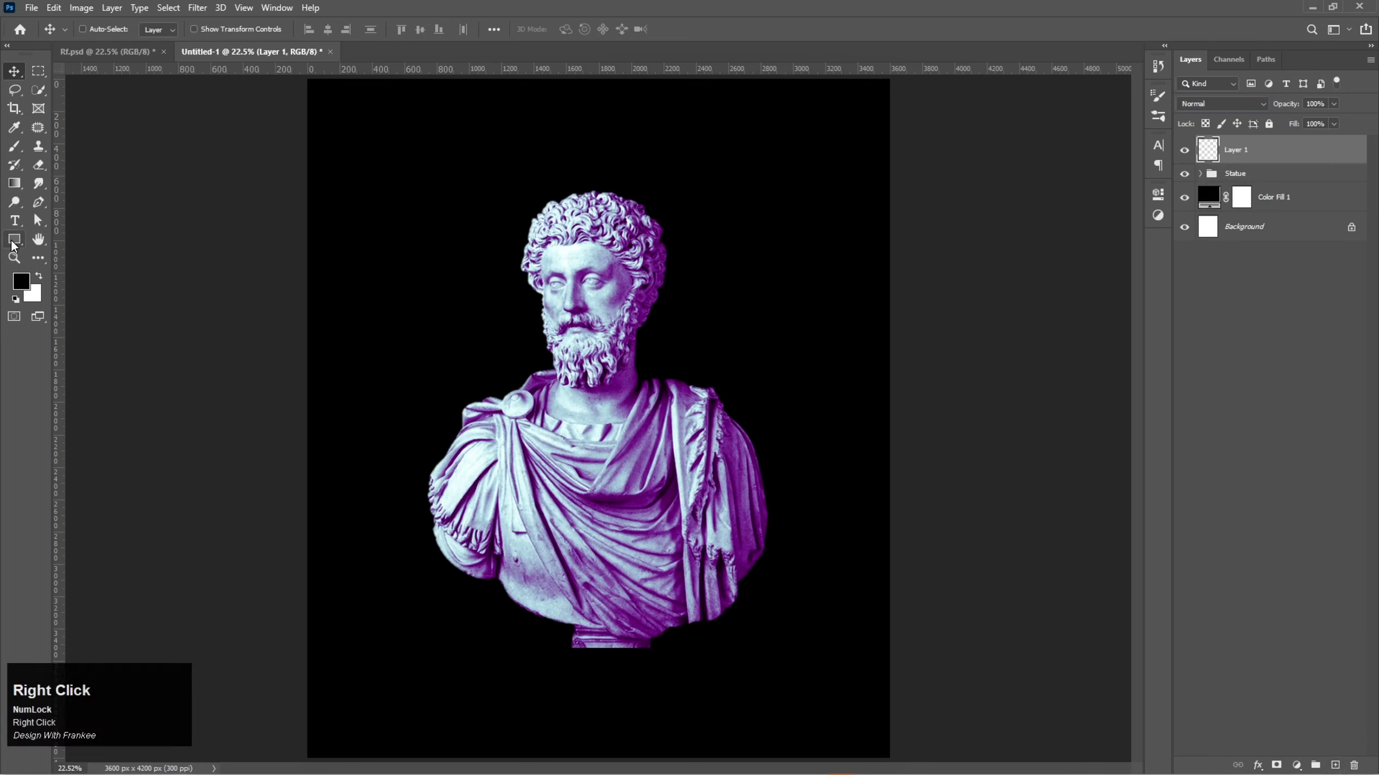
click(81, 242)
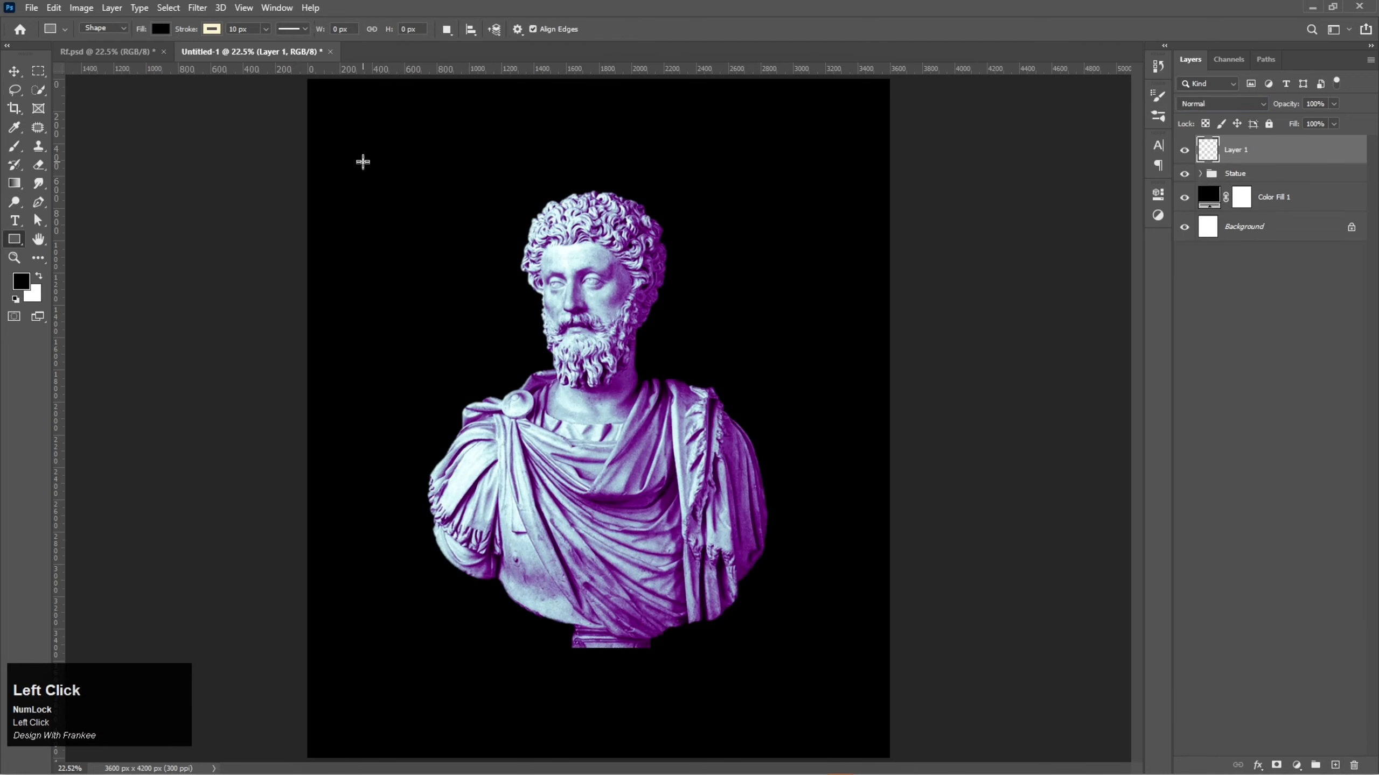
mouse_move(363, 161)
mouse_down()
mouse_move(450, 364)
mouse_move(754, 646)
mouse_move(826, 670)
mouse_up()
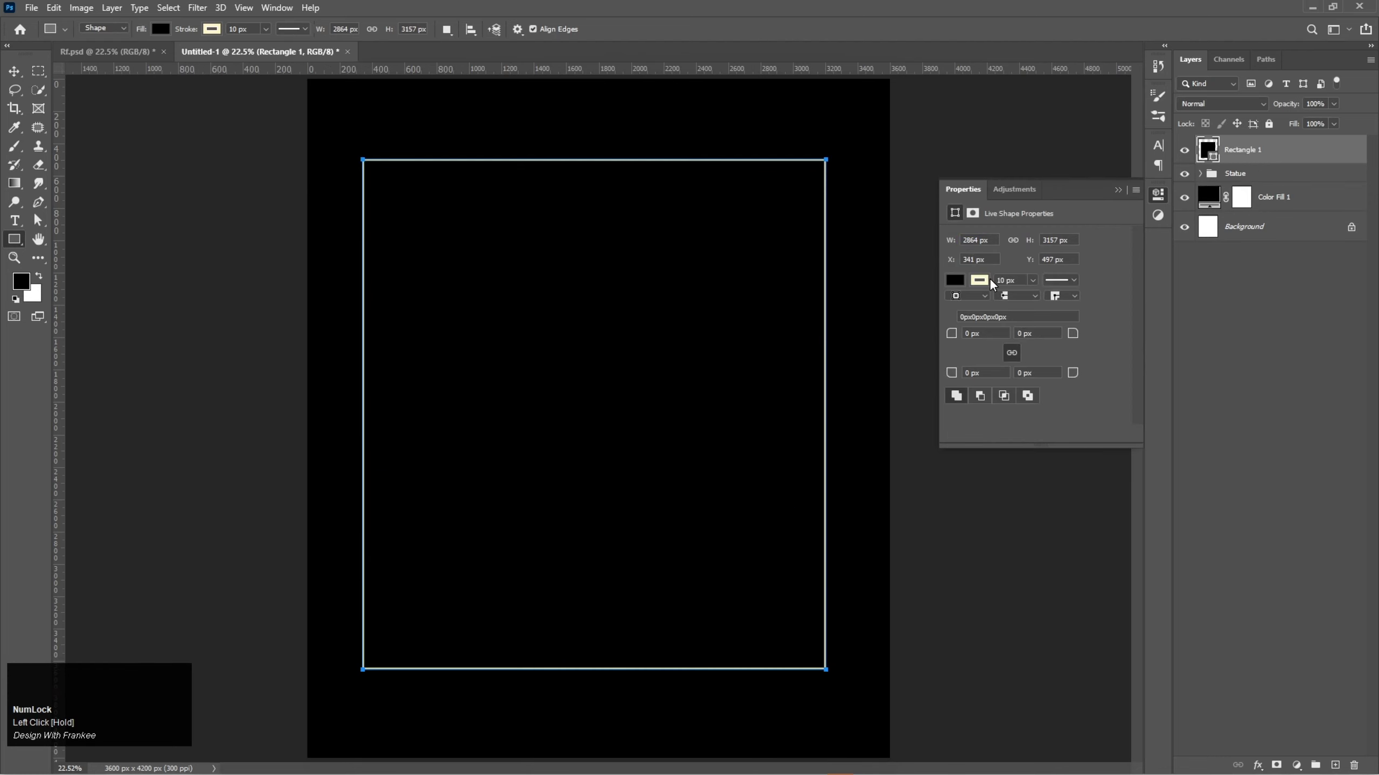
Remove the rectangle's fill so only its stroke outlines the bust
click(987, 279)
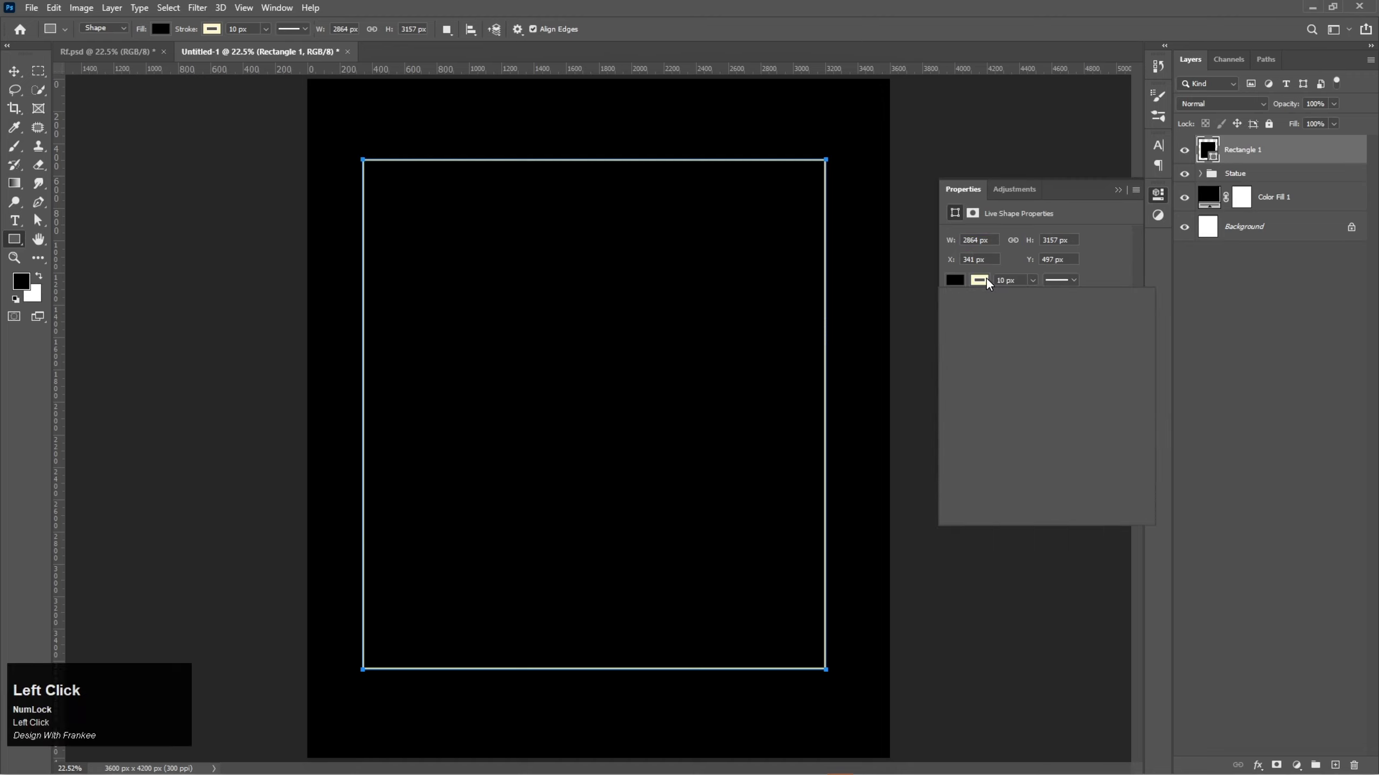
click(956, 281)
click(954, 280)
click(967, 307)
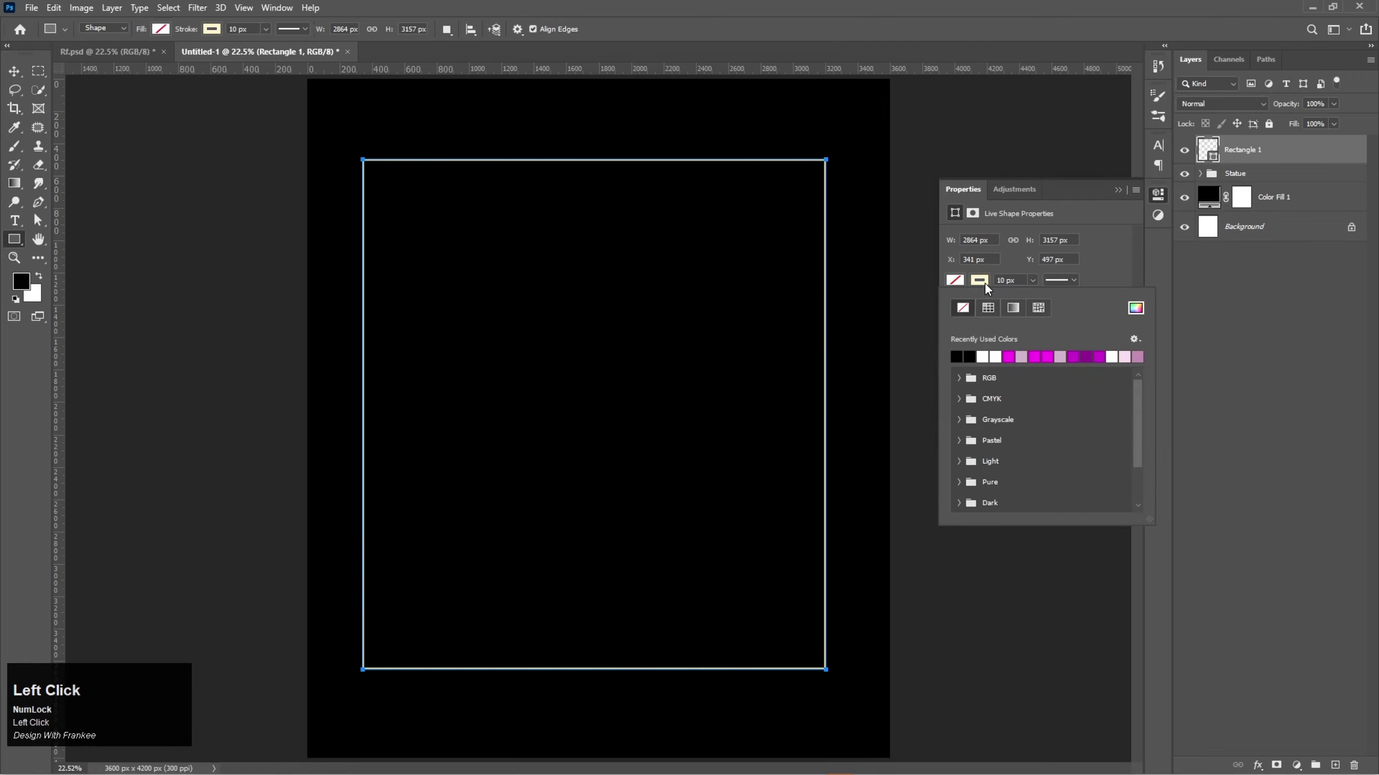
Copy the hex code c9adc3 from the Color Scheme note in Notepad and apply it as the rectangle's stroke colour
click(1135, 308)
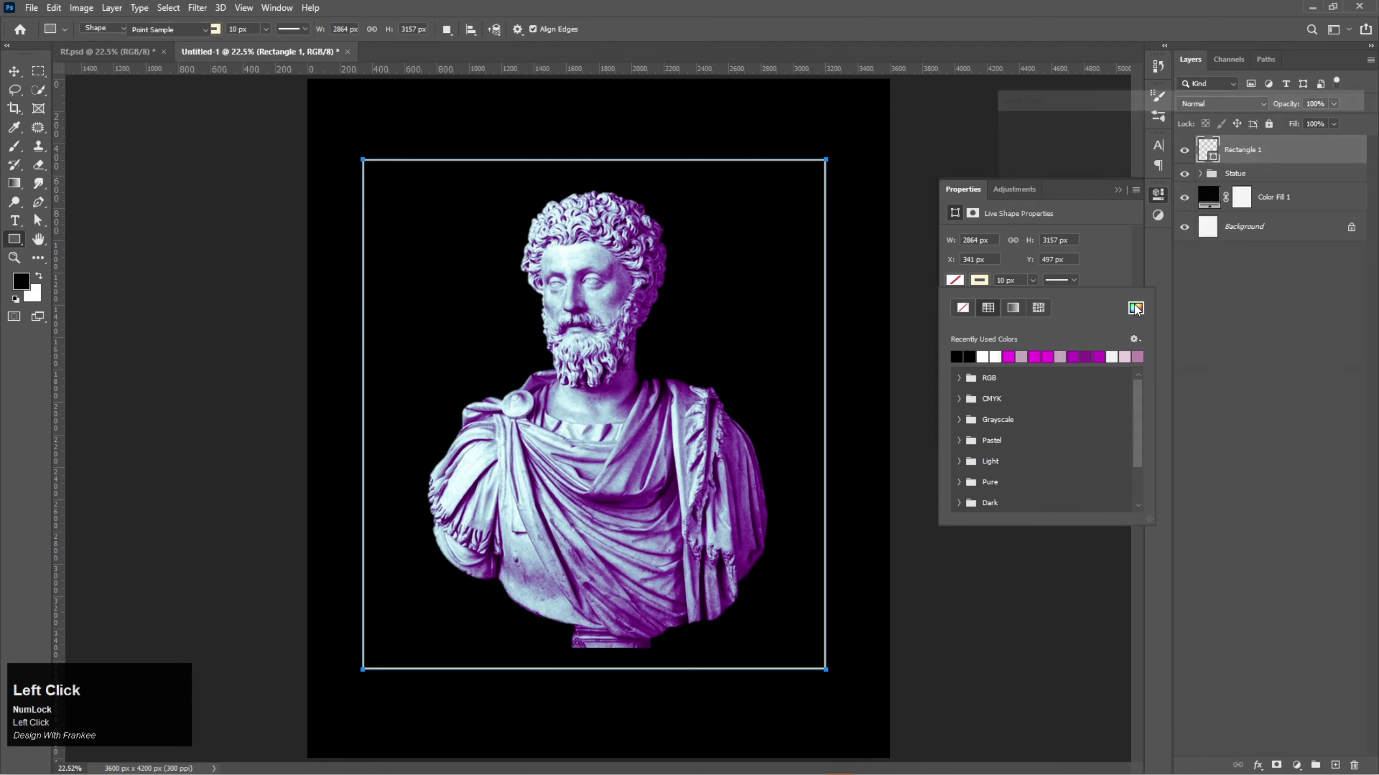
click(866, 765)
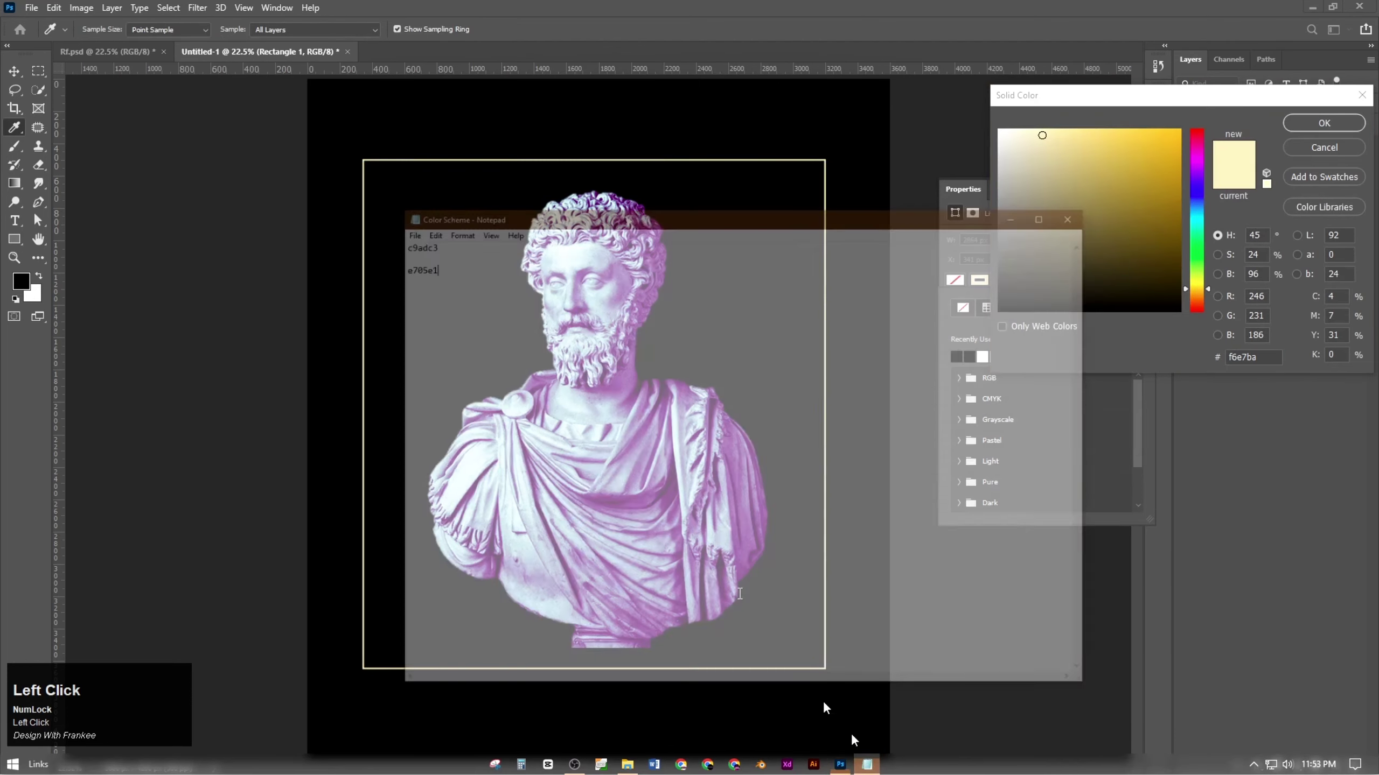
drag(363, 163, 306, 170)
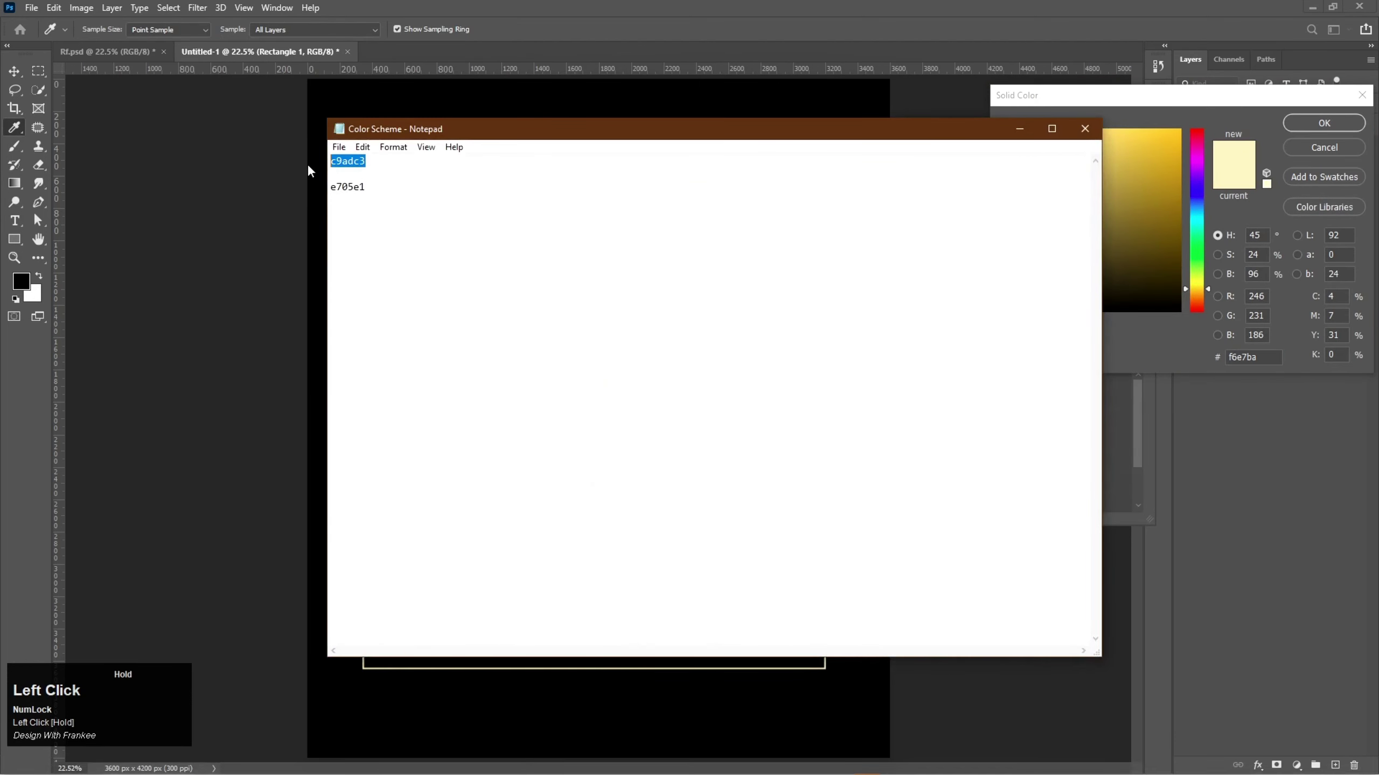
key(ctrl+c)
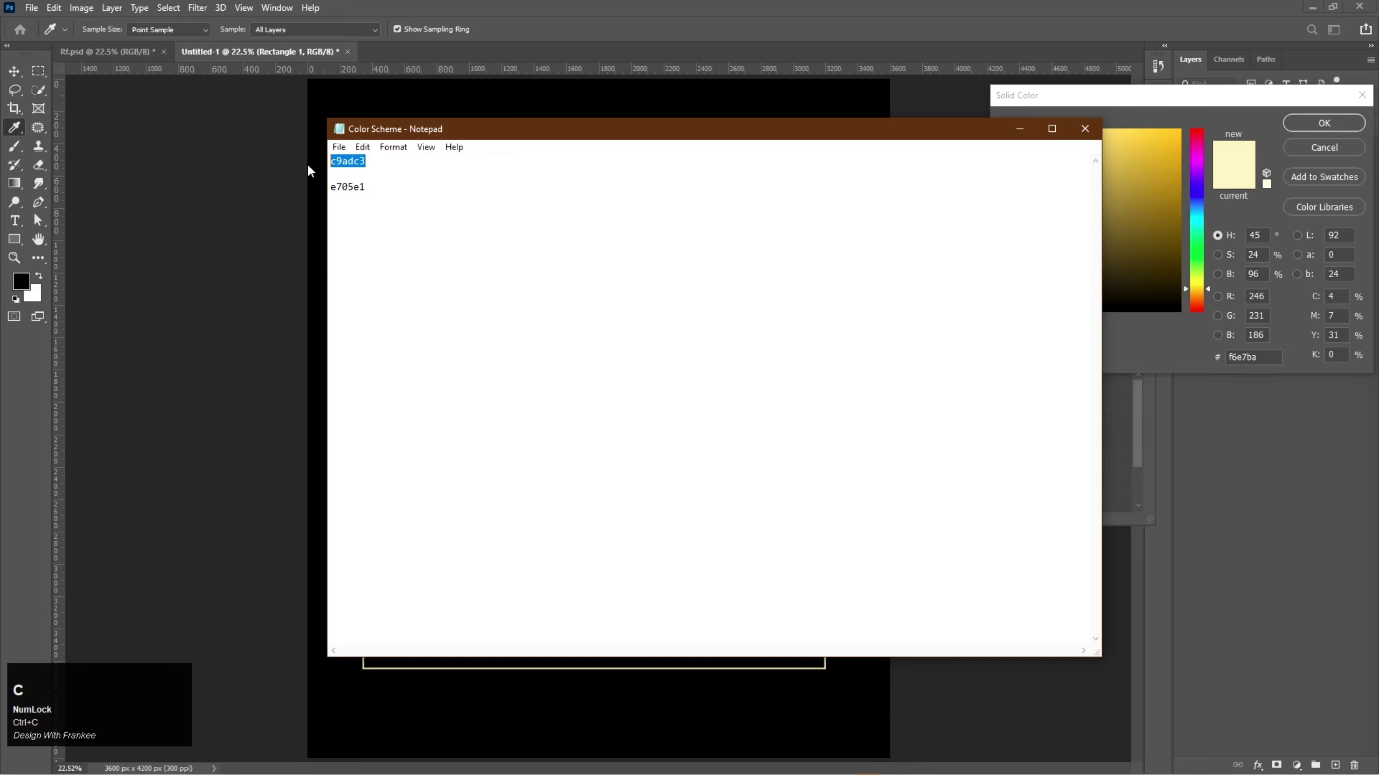
click(1019, 129)
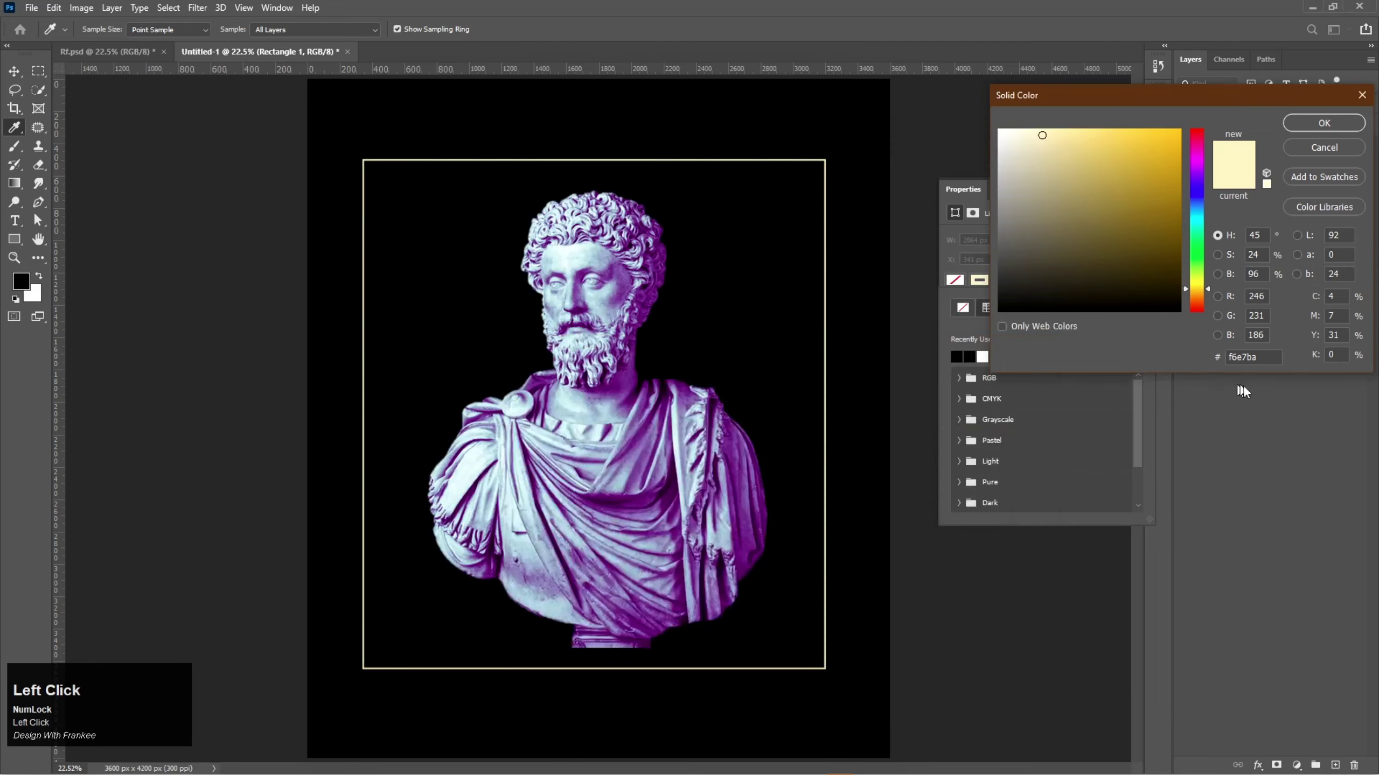
drag(1261, 359, 1105, 382)
key(ctrl+v)
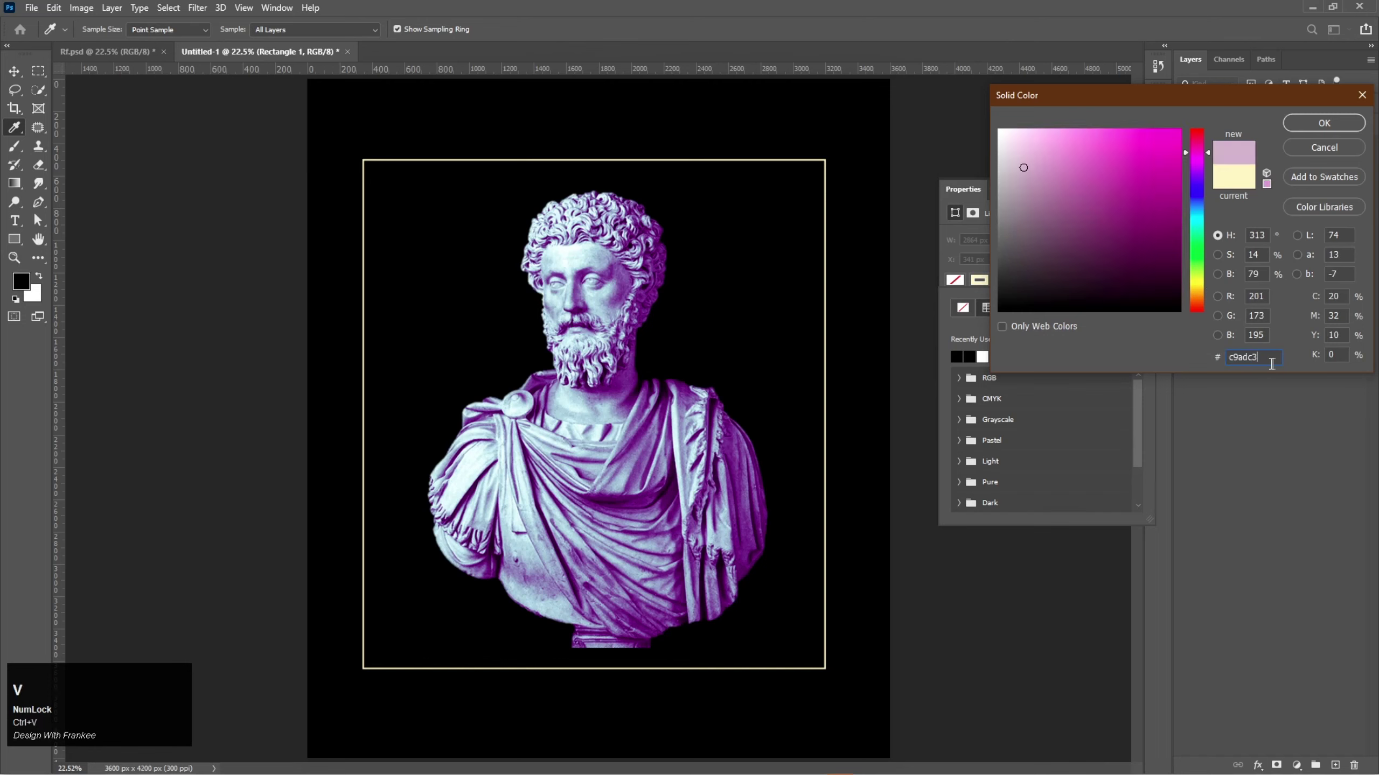
drag(1260, 358, 1185, 356)
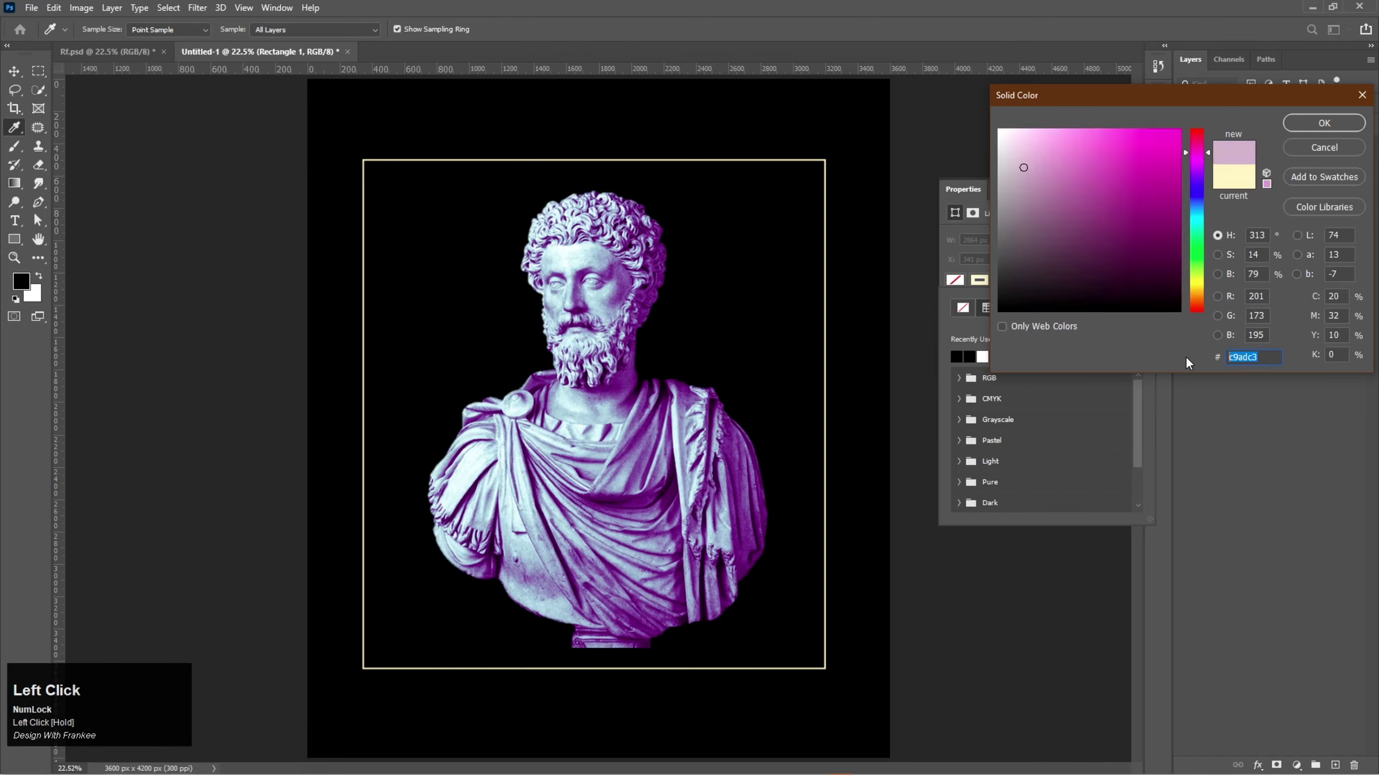
click(1305, 125)
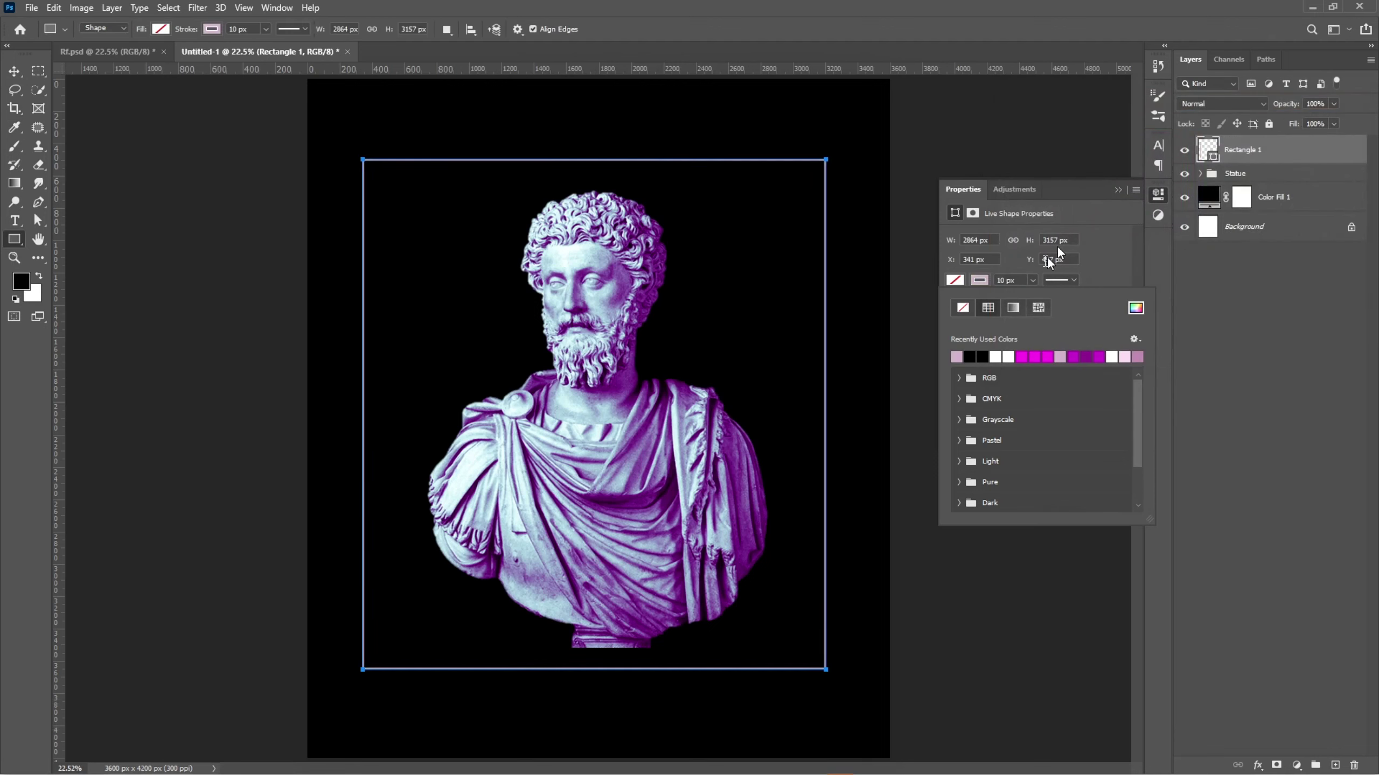
Set the rectangle's stroke width to 15 px and return to the Move tool
drag(1007, 282, 994, 280)
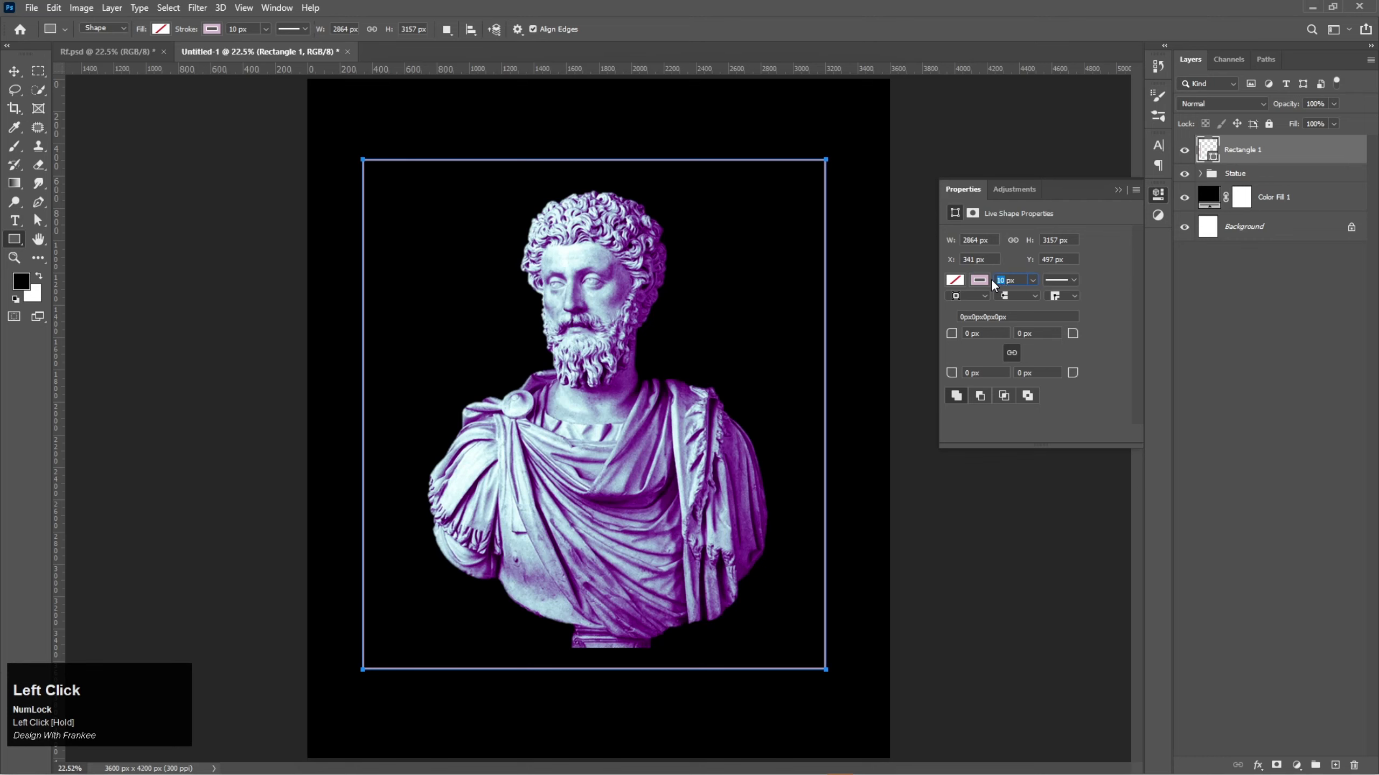
text(15)
key(Return)
click(1116, 189)
click(12, 77)
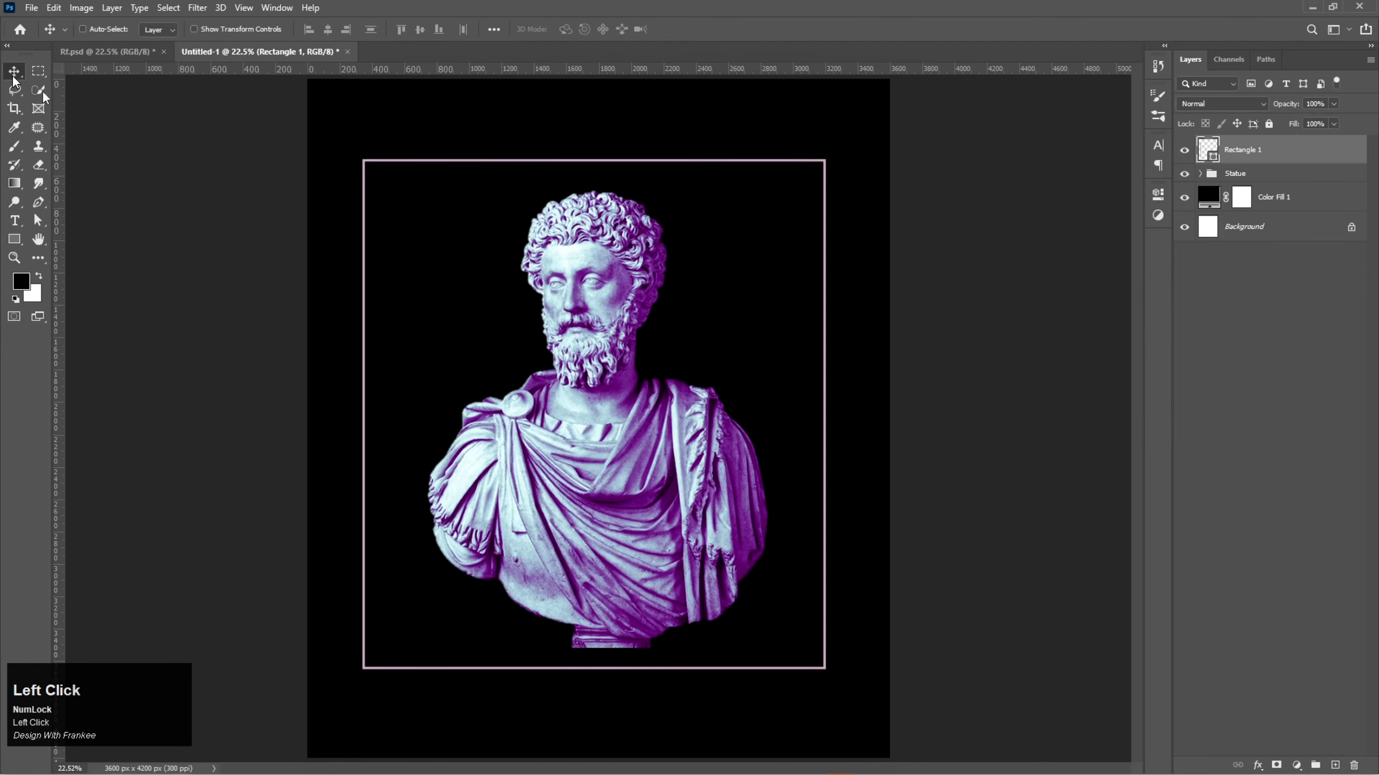
Narrow the rectangle symmetrically to about 85% width and trim its height to about 99% with Free Transform
key(ctrl+t)
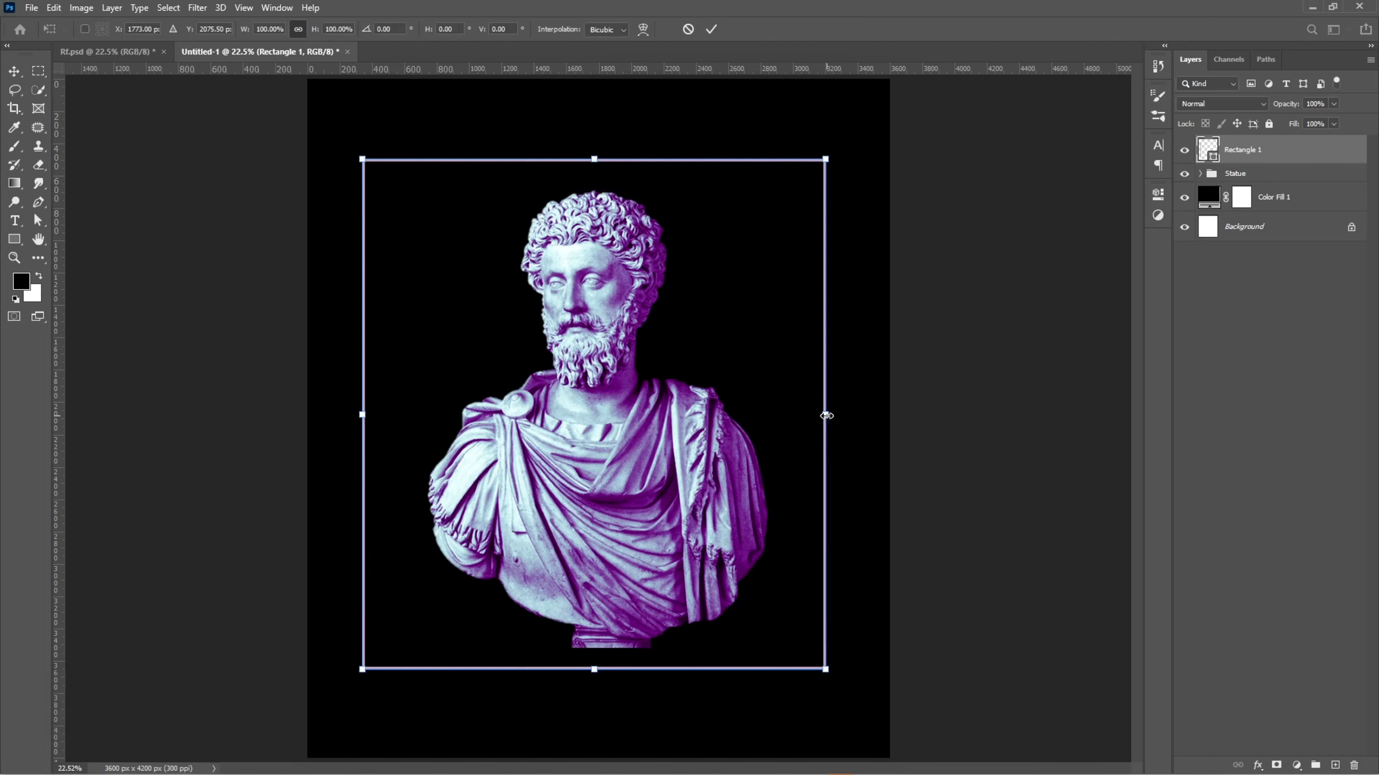
drag(825, 416, 791, 423)
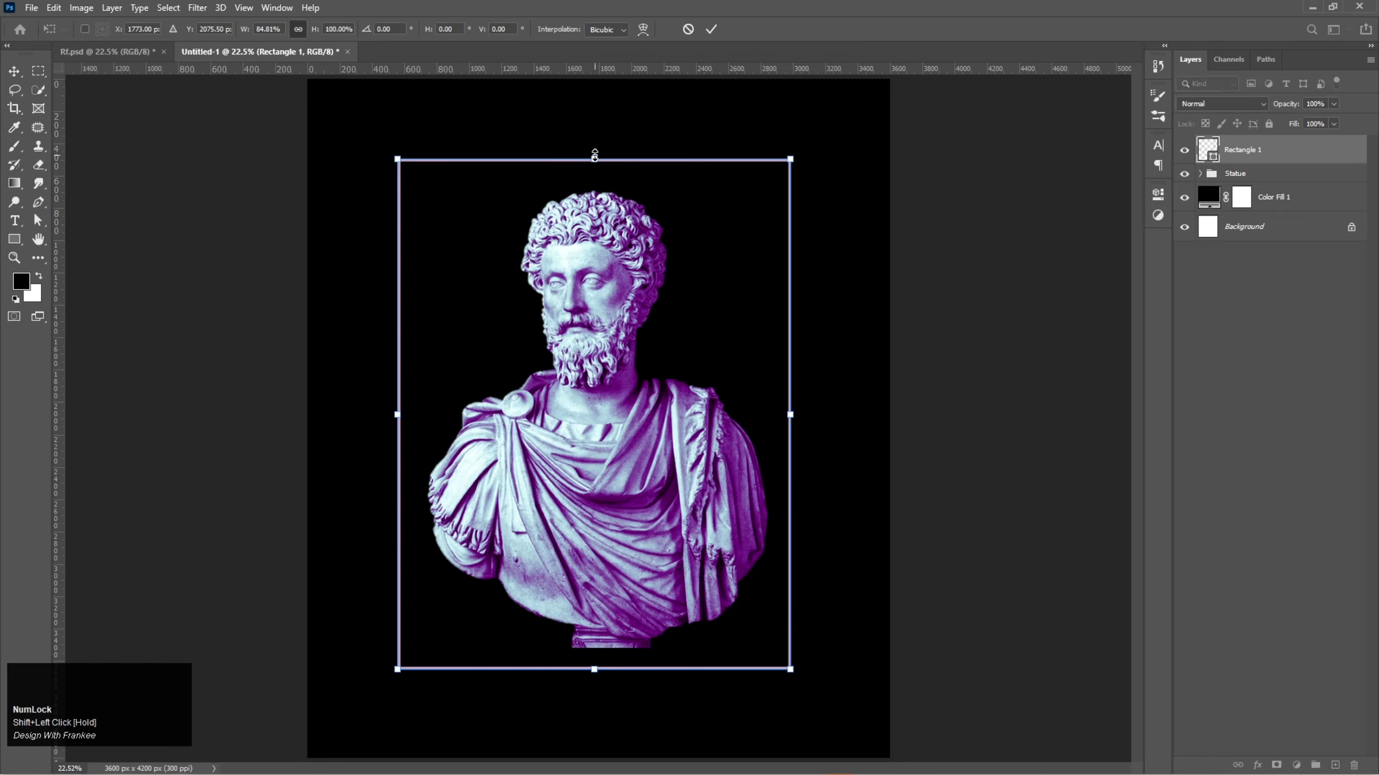
drag(595, 156, 594, 160)
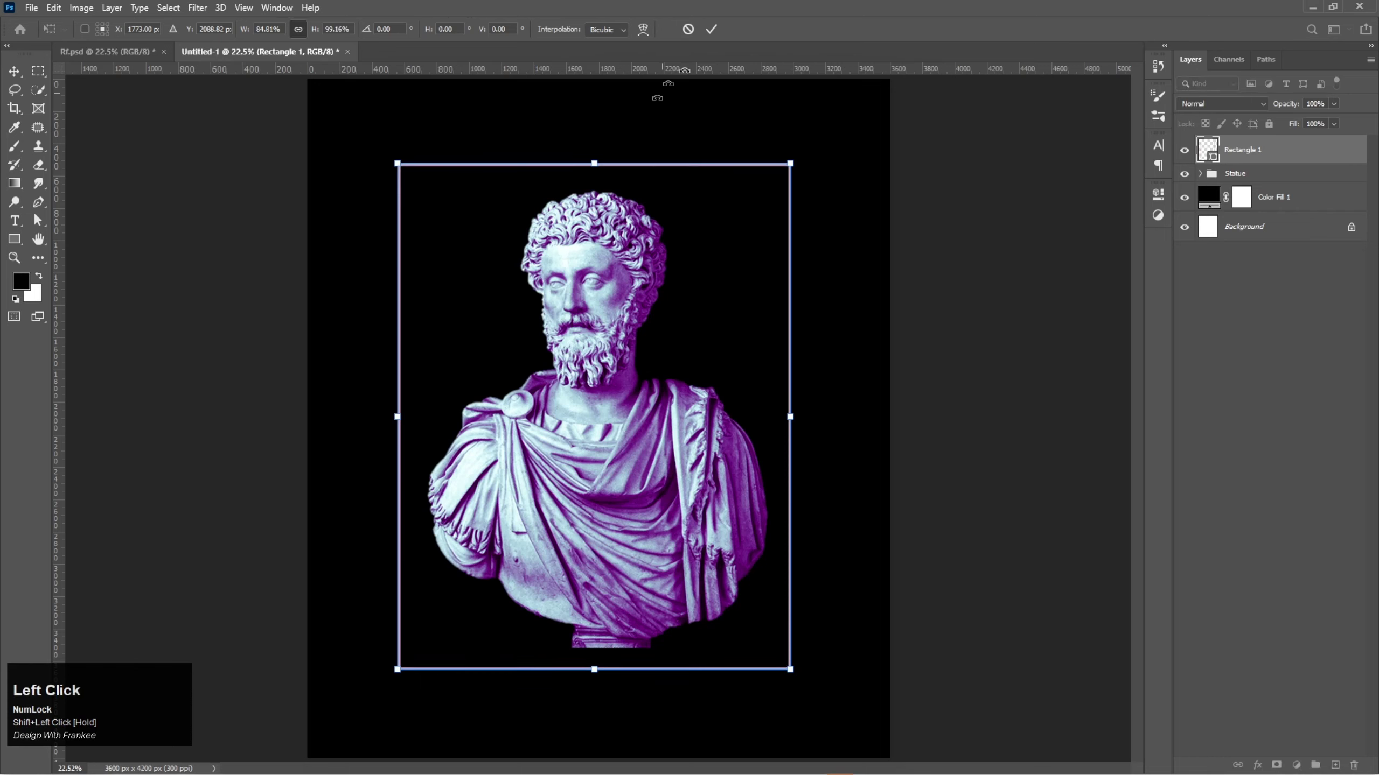
click(710, 30)
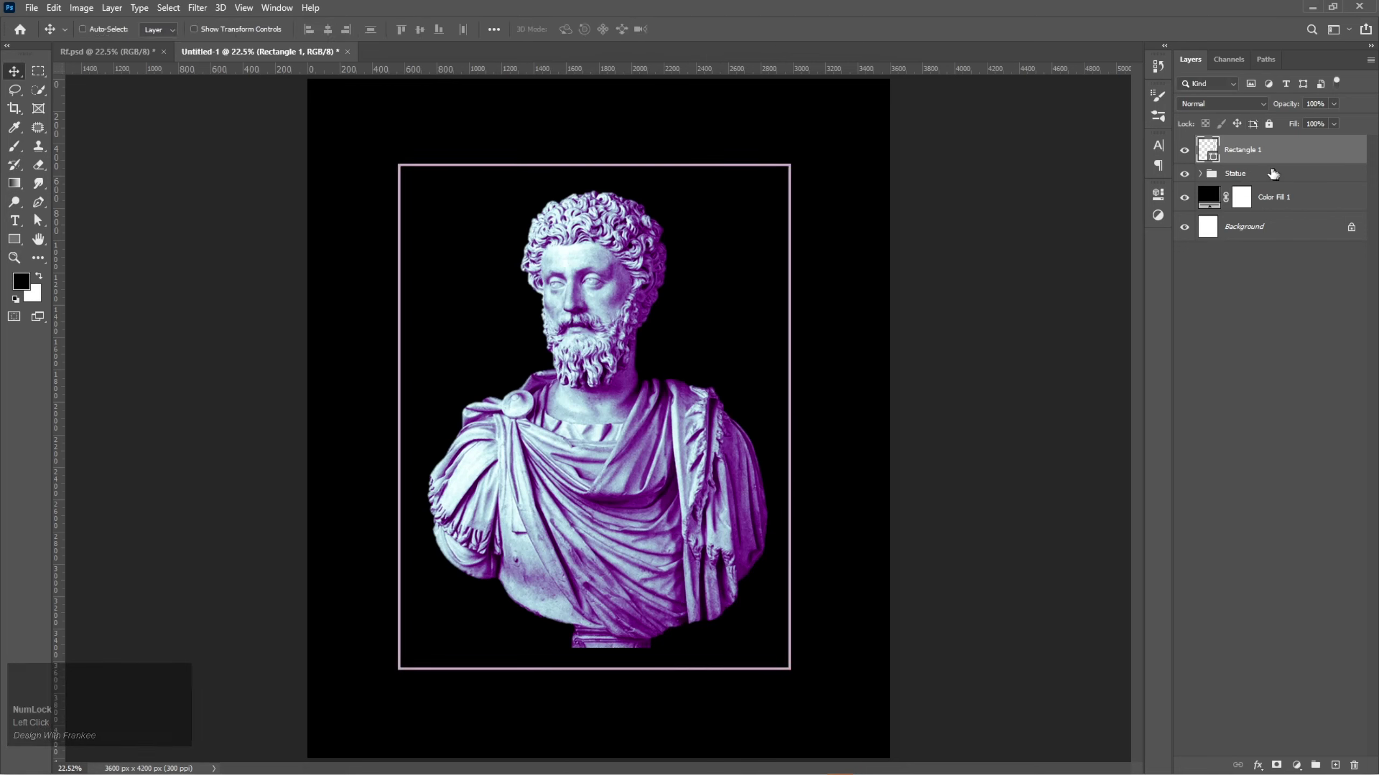
Centre the rectangle horizontally and vertically on the whole canvas
key(ctrl+a)
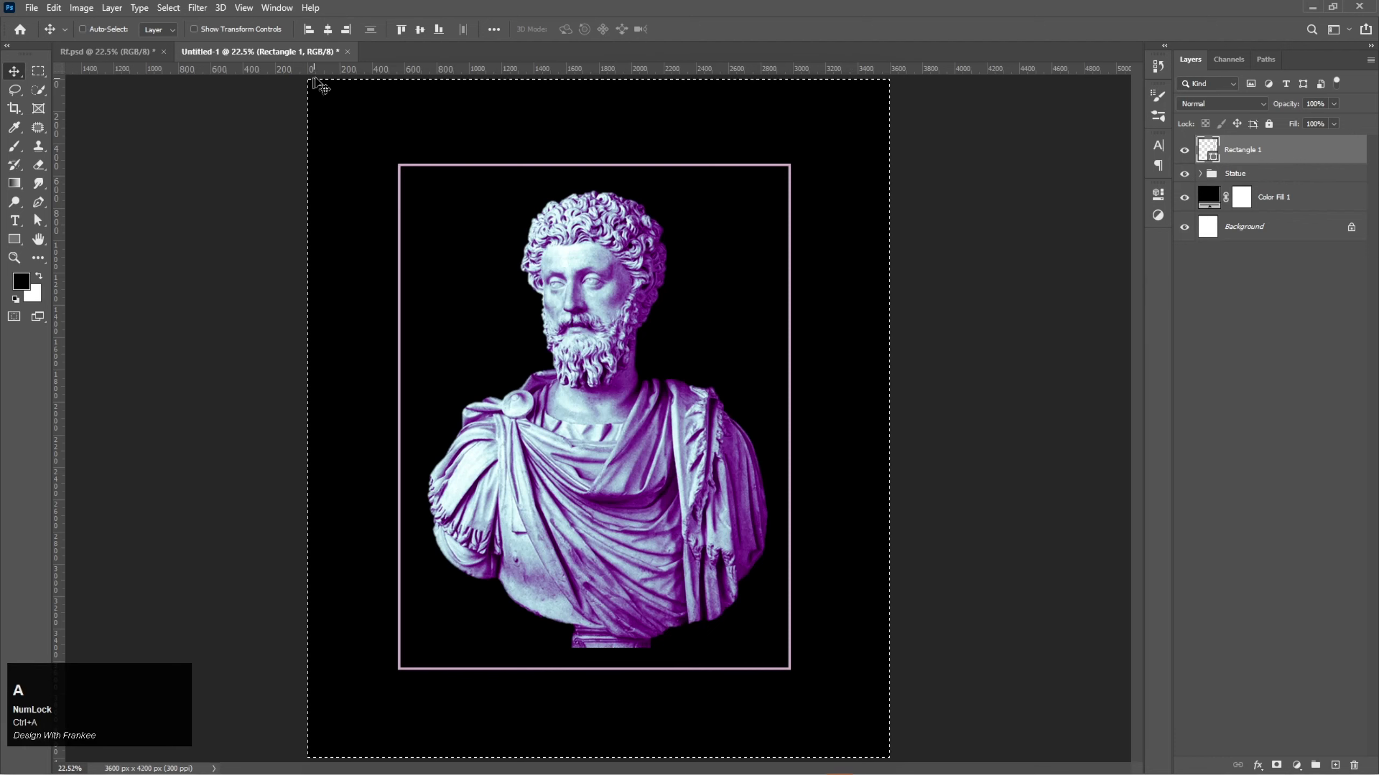
click(328, 29)
click(420, 30)
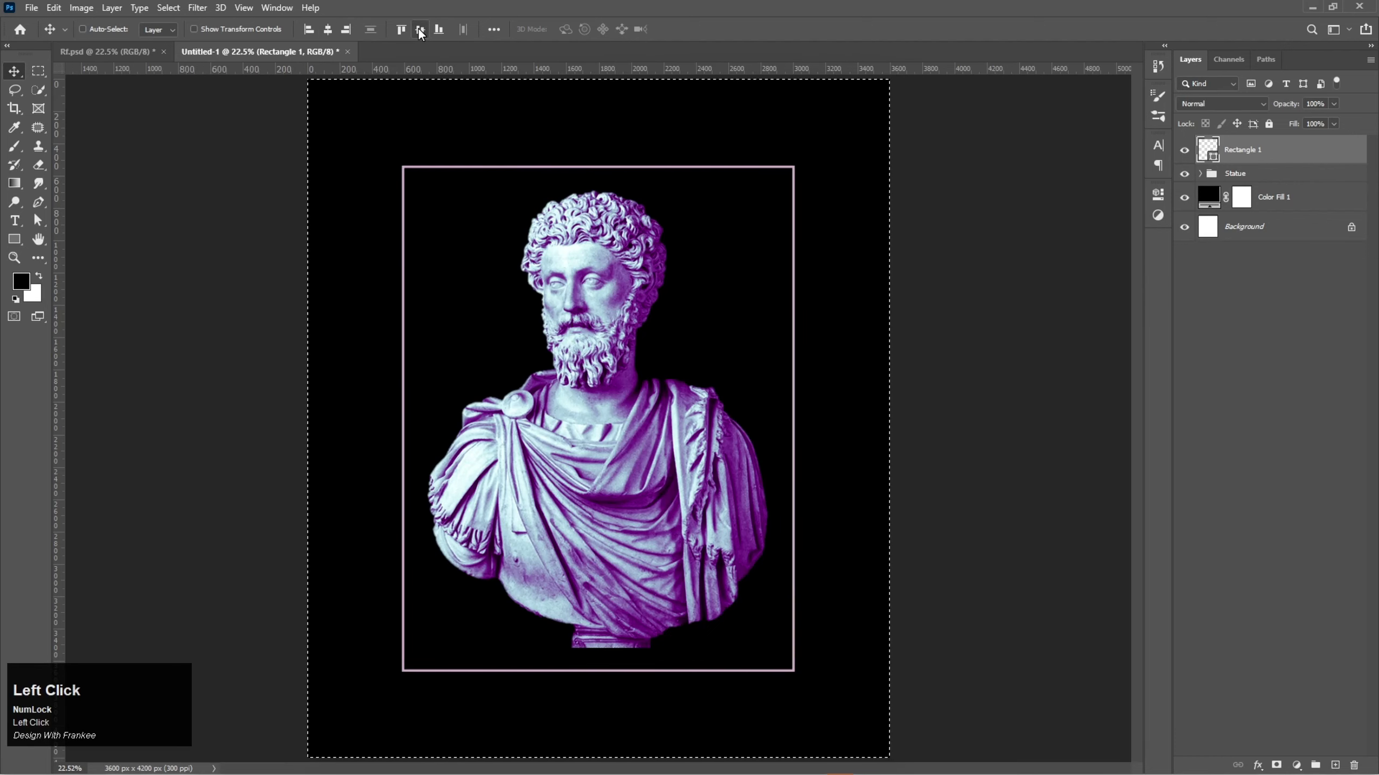
Centre the Statue group horizontally on the canvas, and deselect the canvas
click(1264, 178)
click(328, 29)
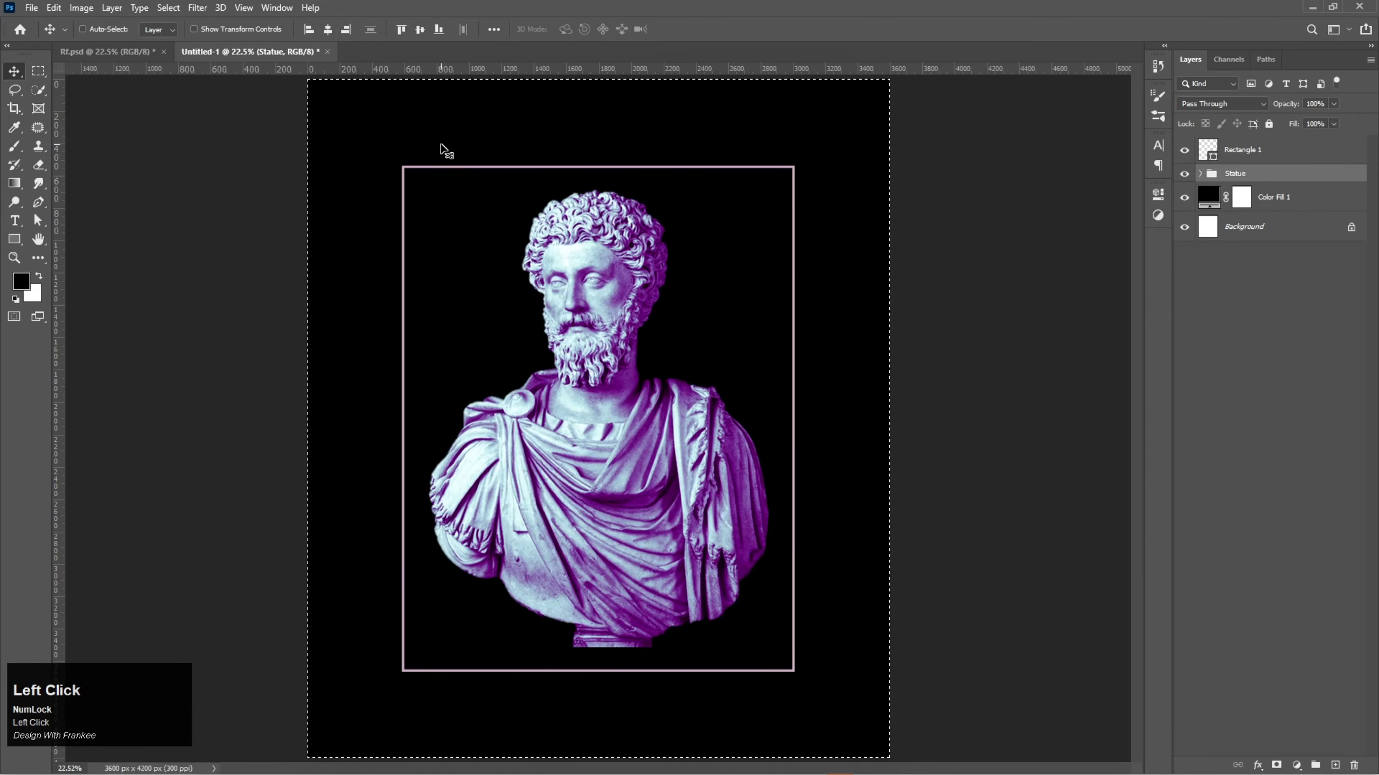
key(ctrl)
key(ctrl+d)
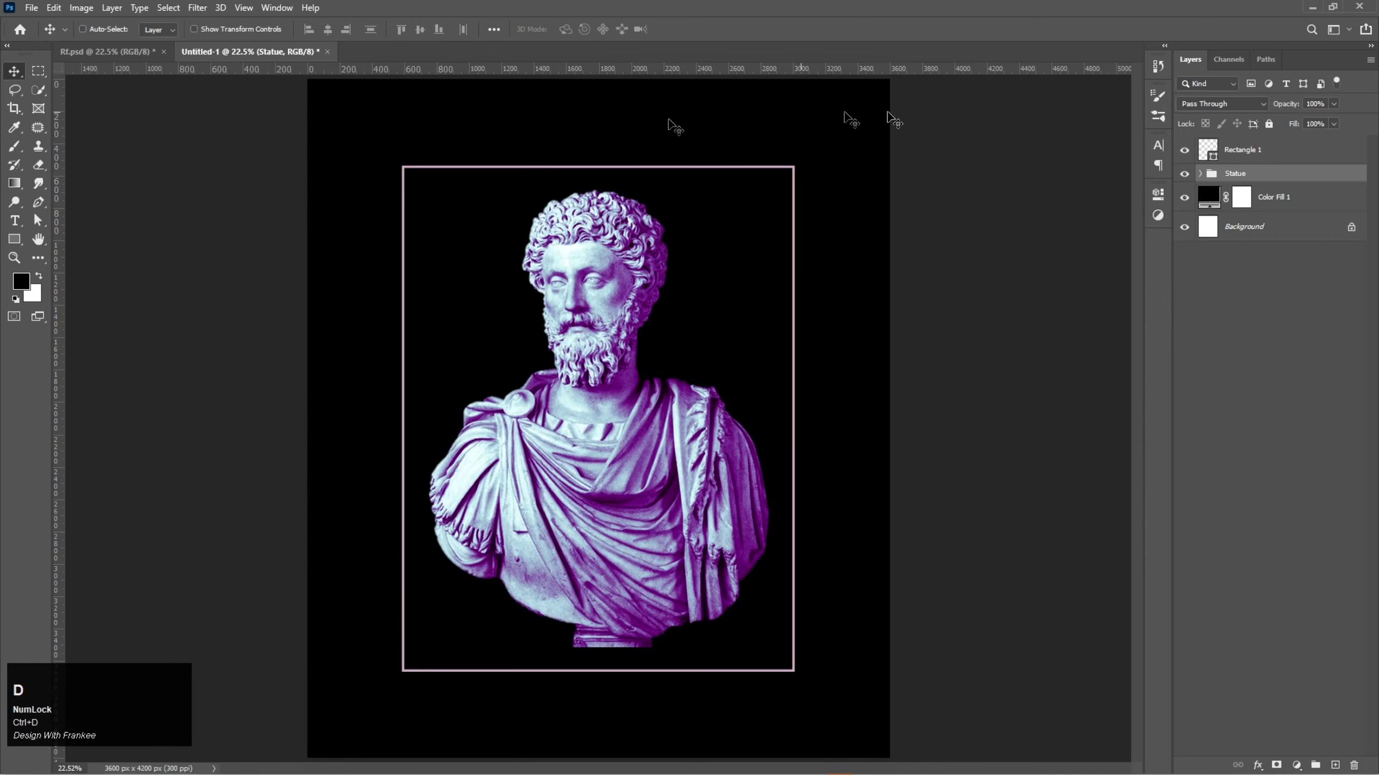
Duplicate the rectangle twice, offsetting each copy diagonally down and to the right, the first by about 71 px and 84 px
click(1281, 158)
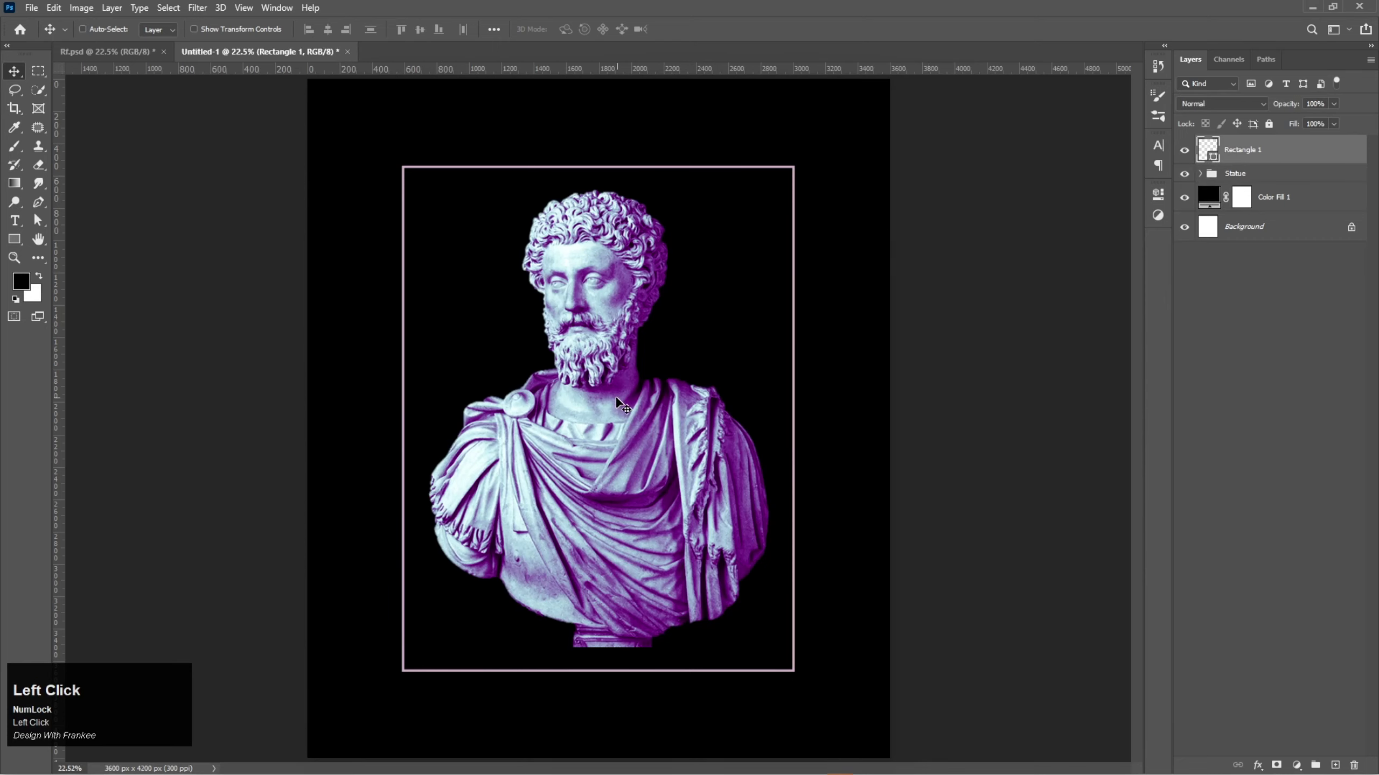
drag(617, 399, 625, 409)
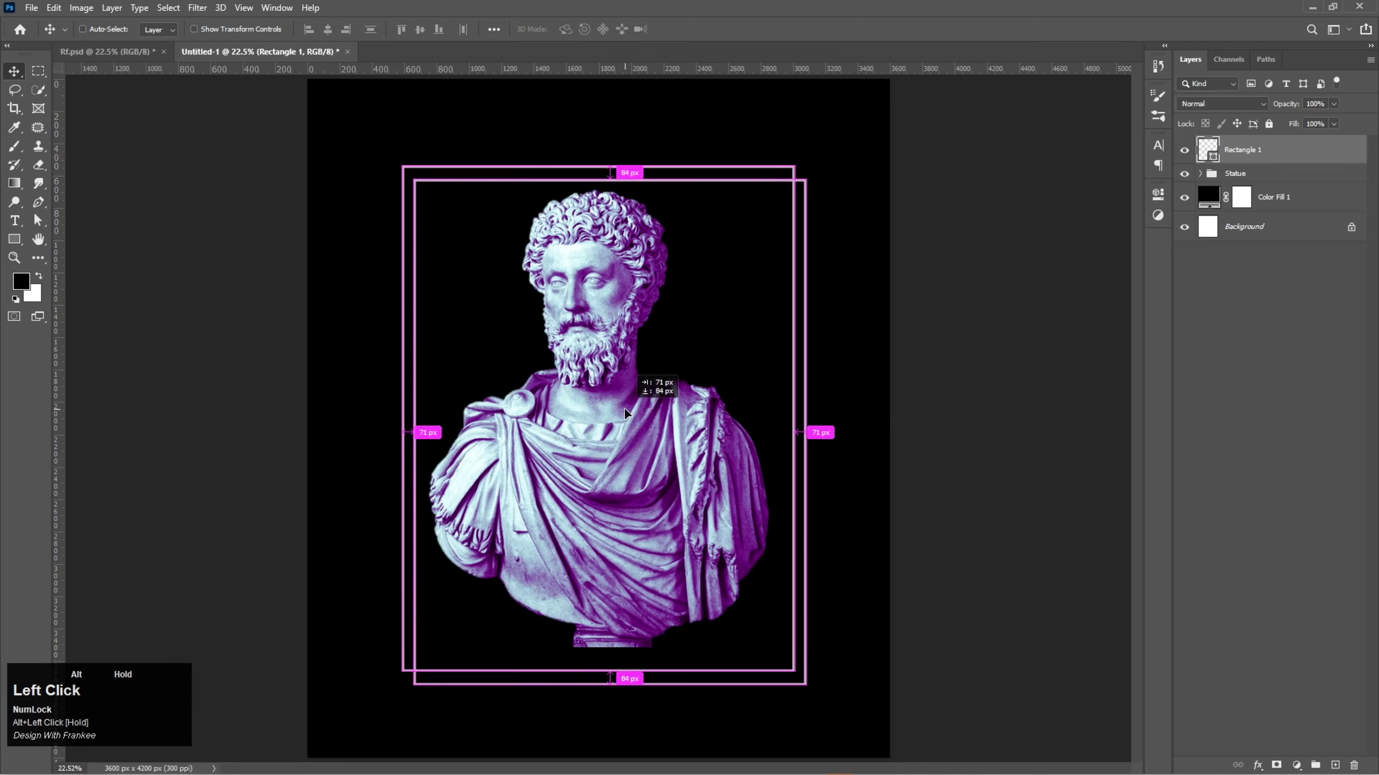
drag(625, 408, 640, 422)
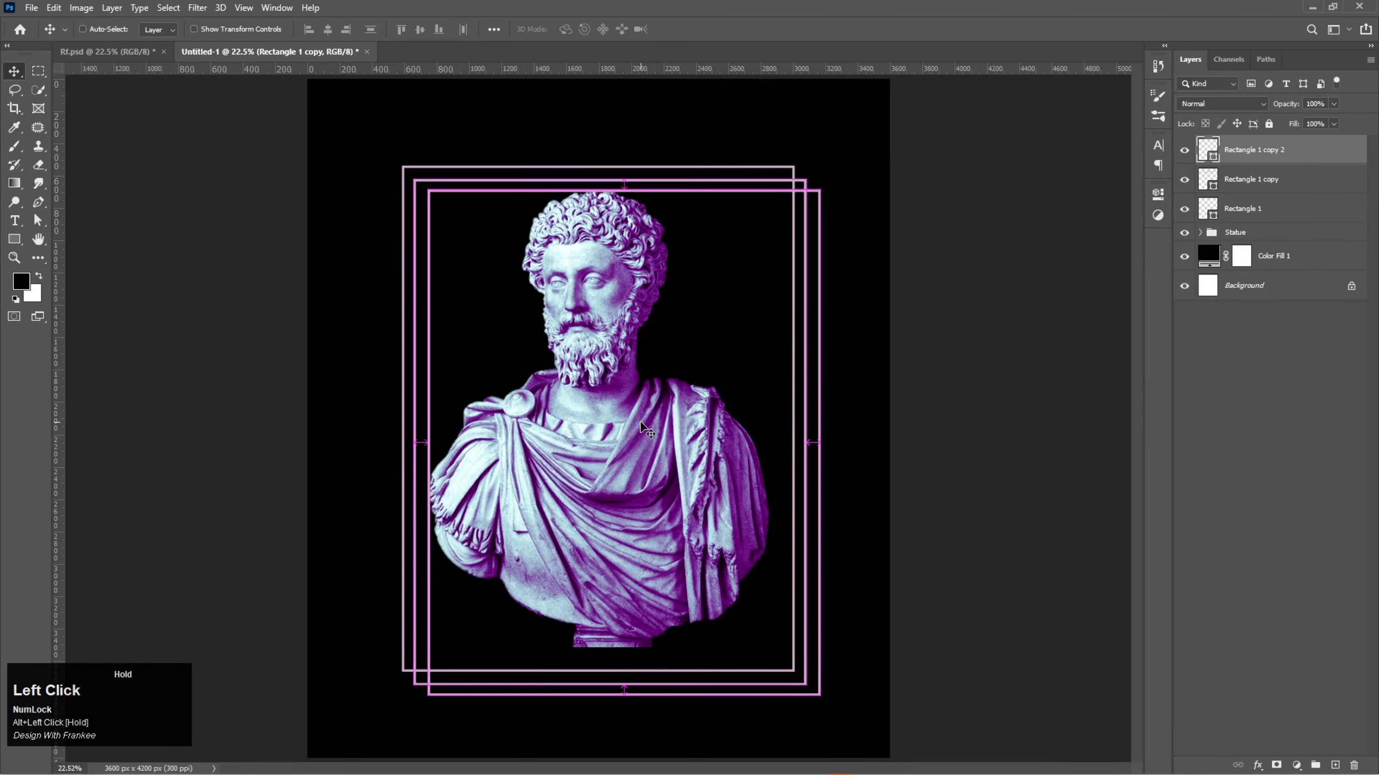
Select all three rectangle layers and distribute them evenly in the vertical direction
shift+click(1251, 217)
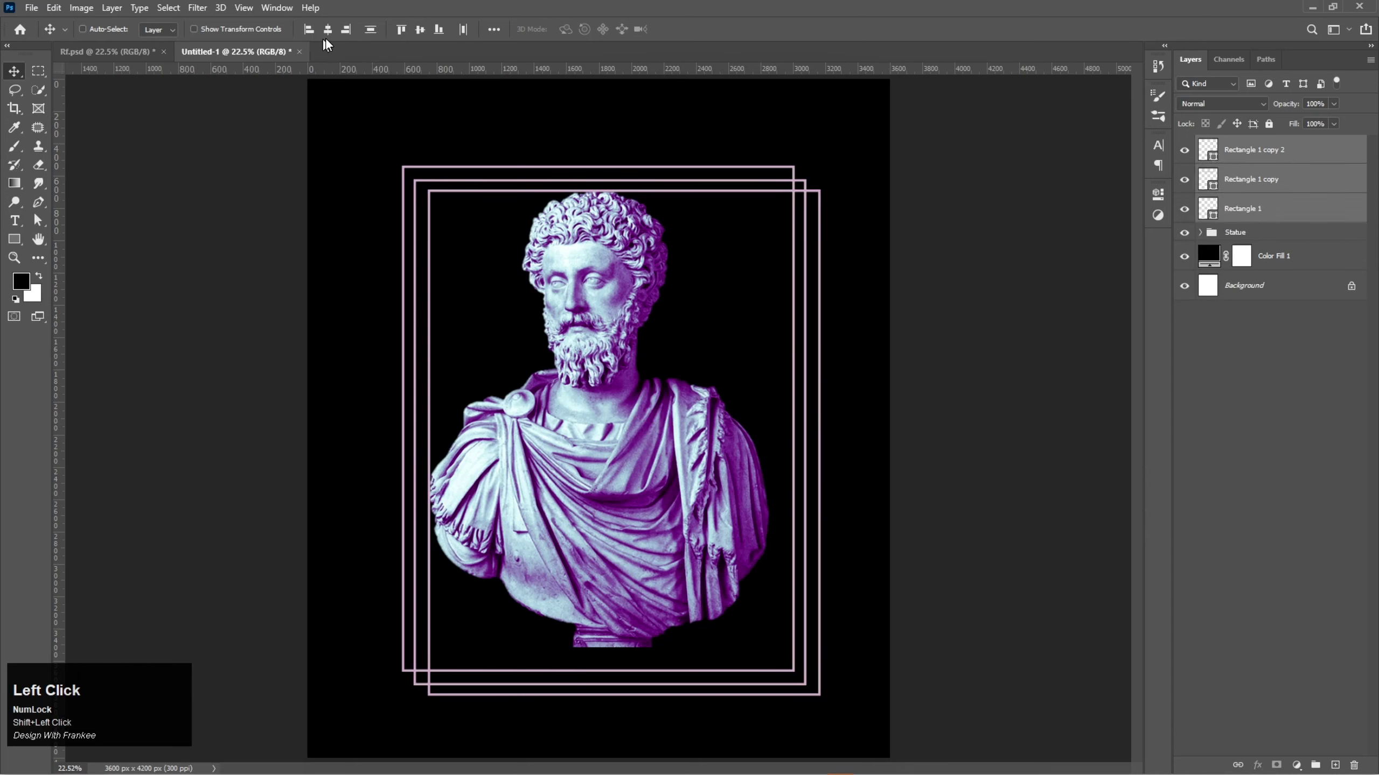
click(368, 33)
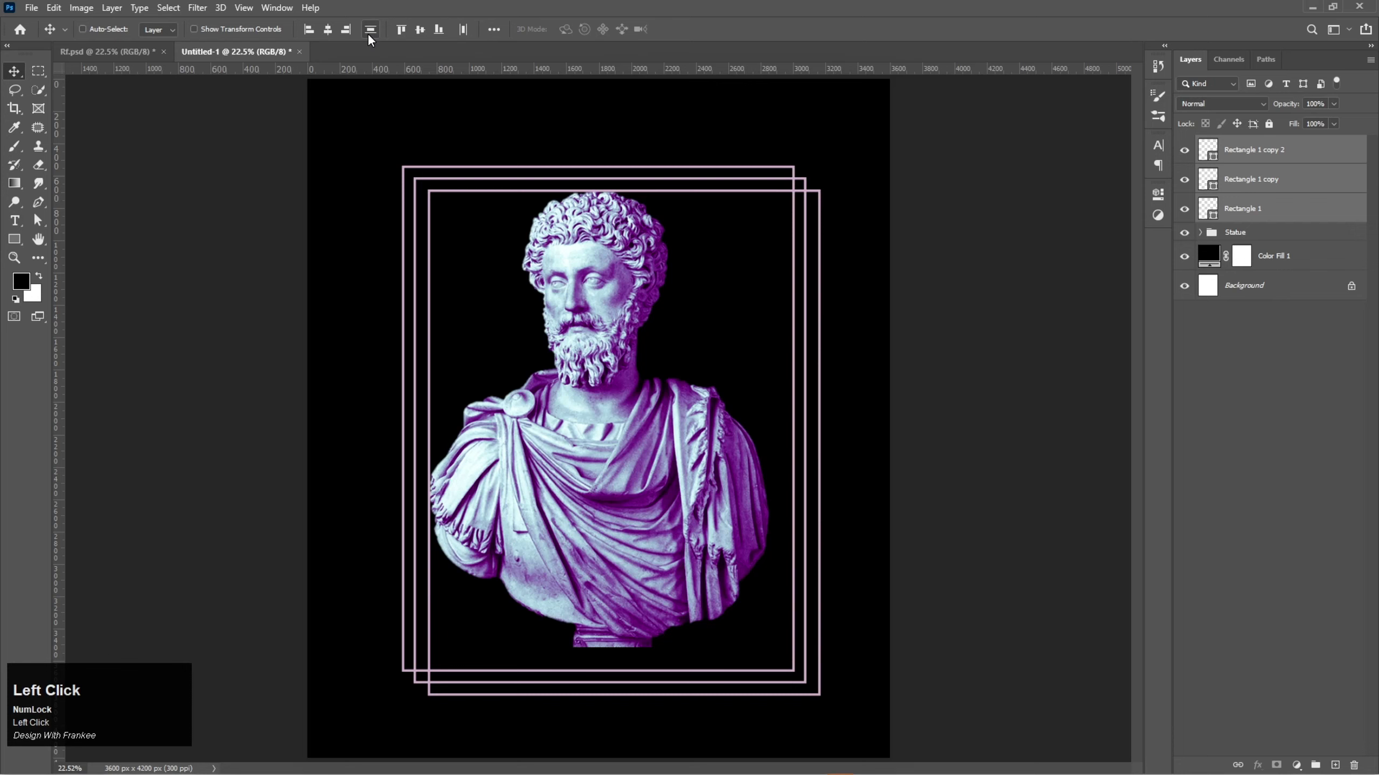
click(374, 33)
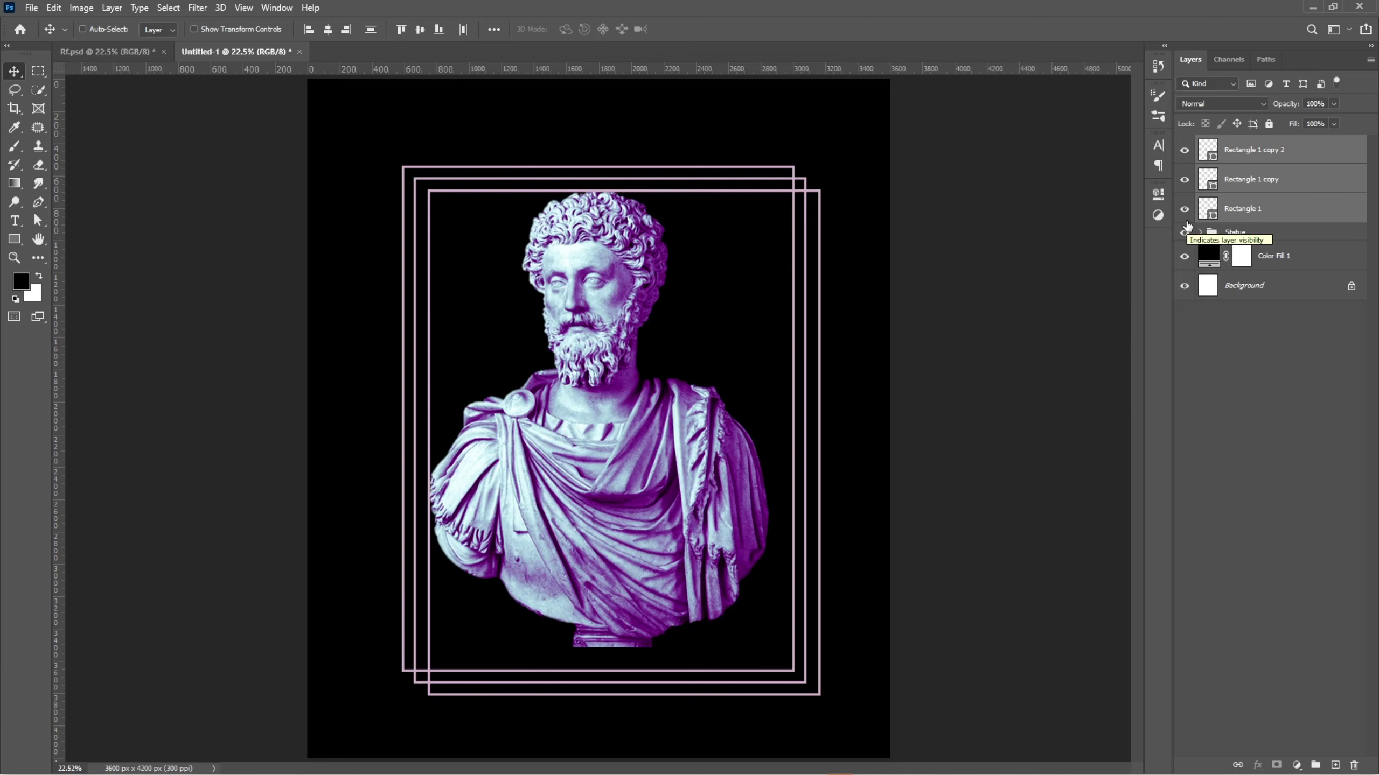
Group the three rectangles, then slightly enlarge the group and recentre it around the bust
key(ctrl+g)
key(ctrl+t)
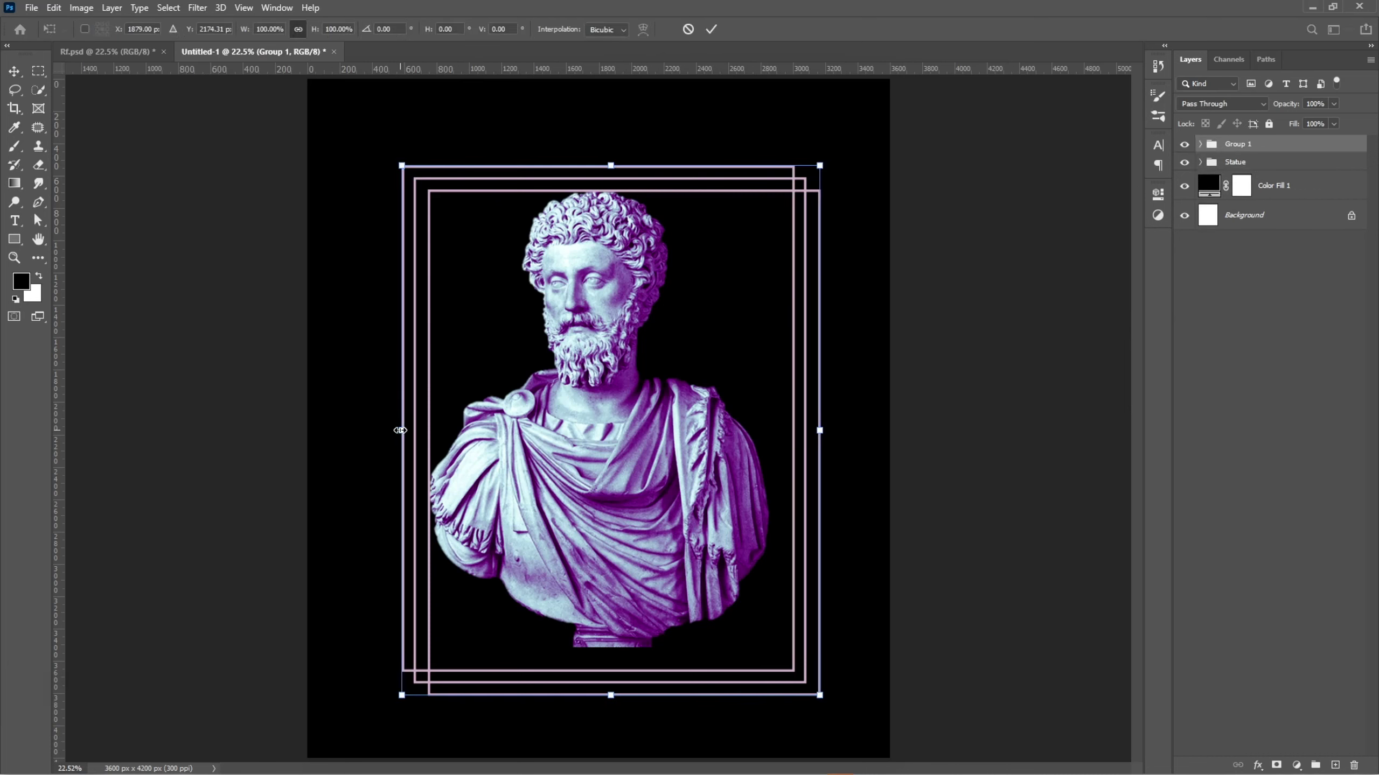
drag(400, 430, 395, 430)
drag(612, 450, 598, 443)
double_click(592, 434)
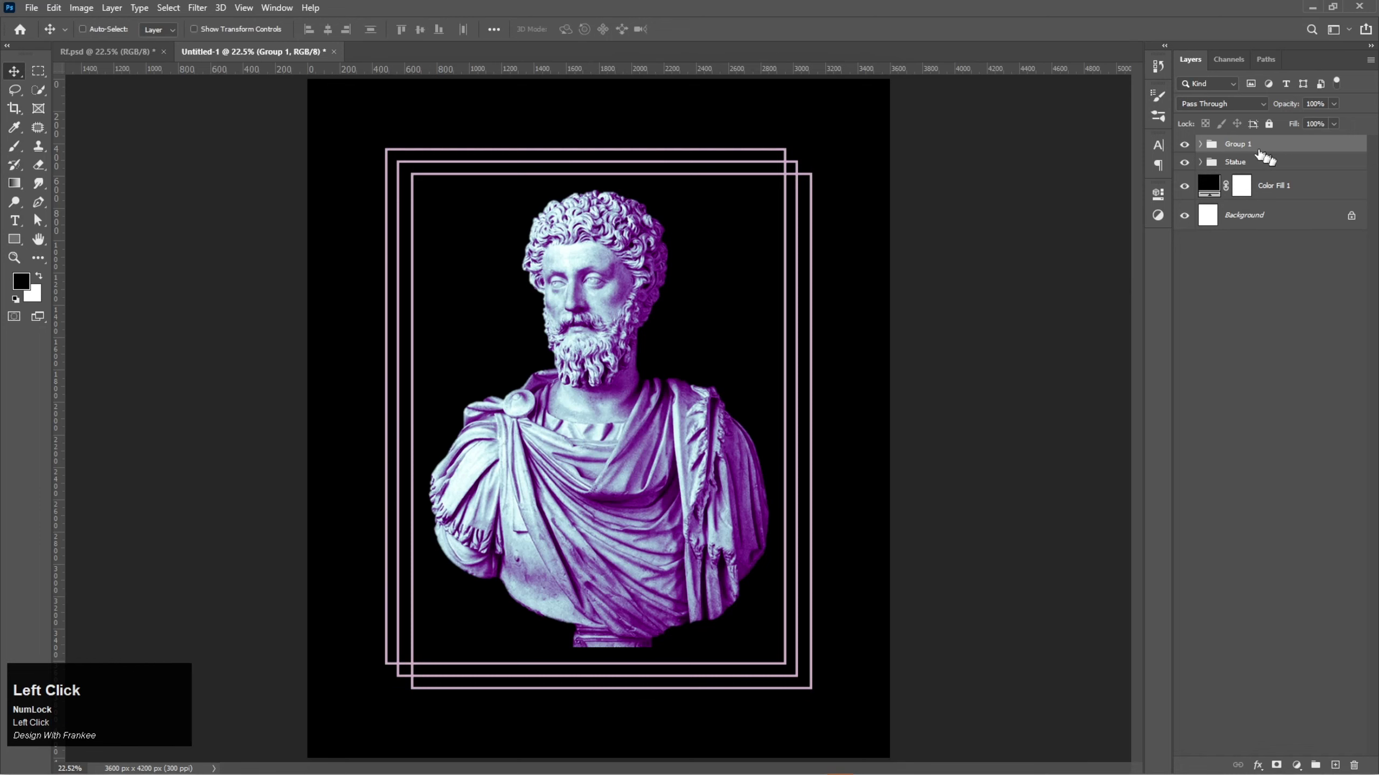
Rename the group holding the three rectangle outlines as Boxes
drag(1263, 157, 1246, 147)
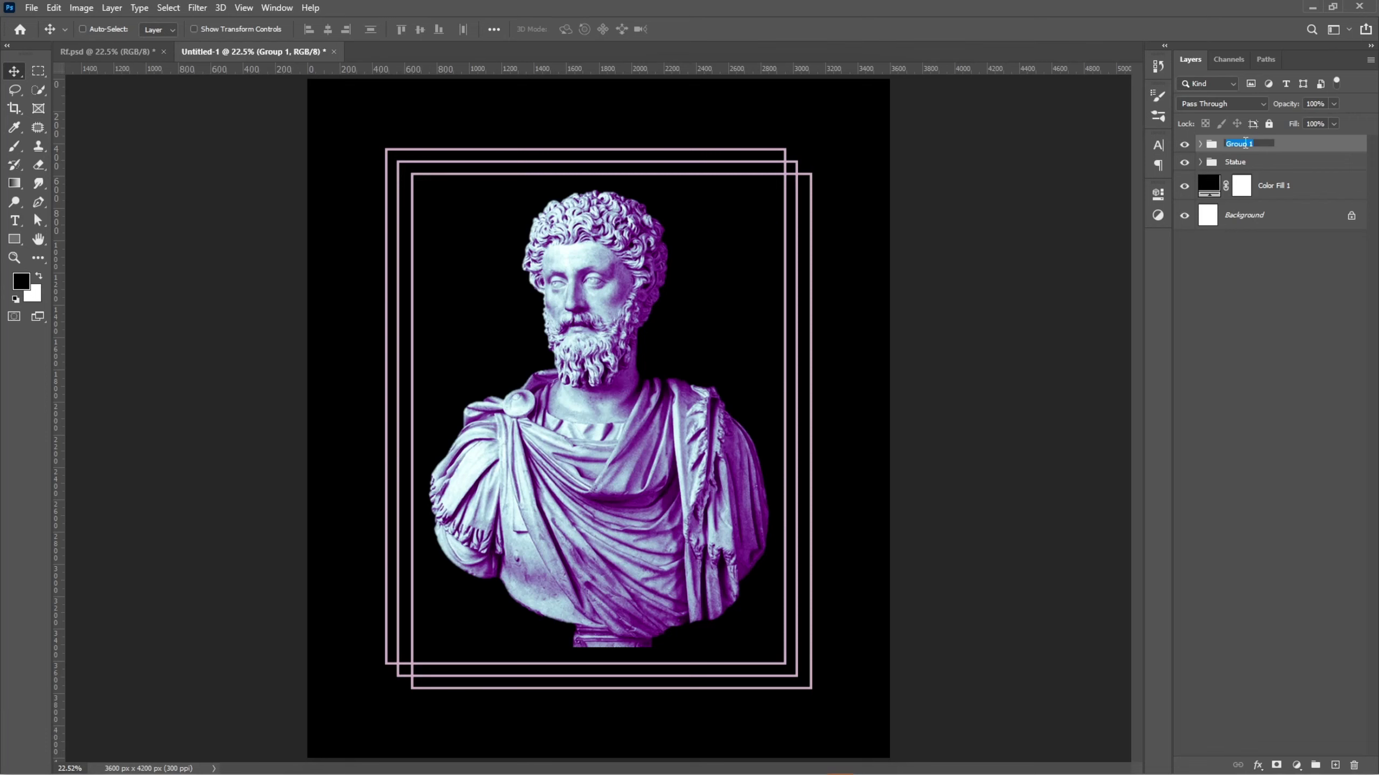
text(Boxes)
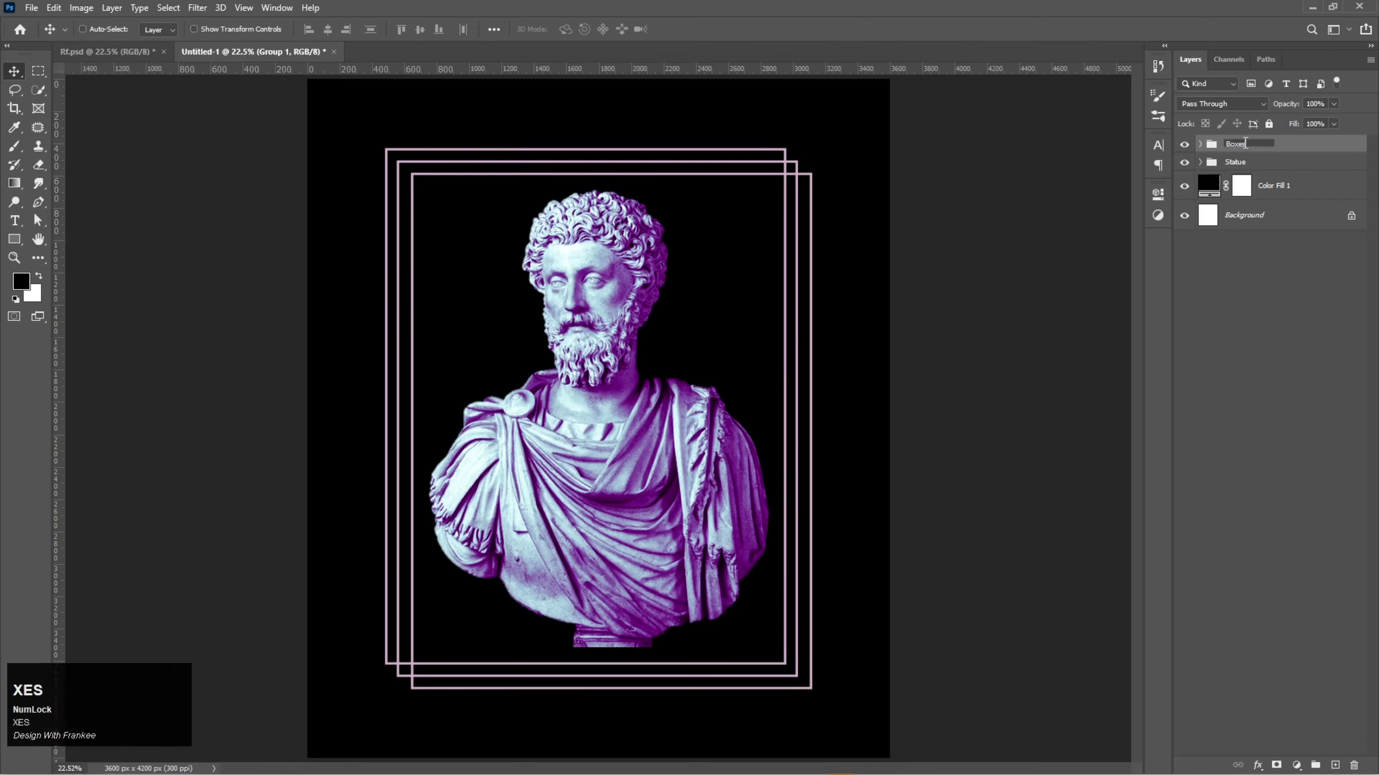
key(Return)
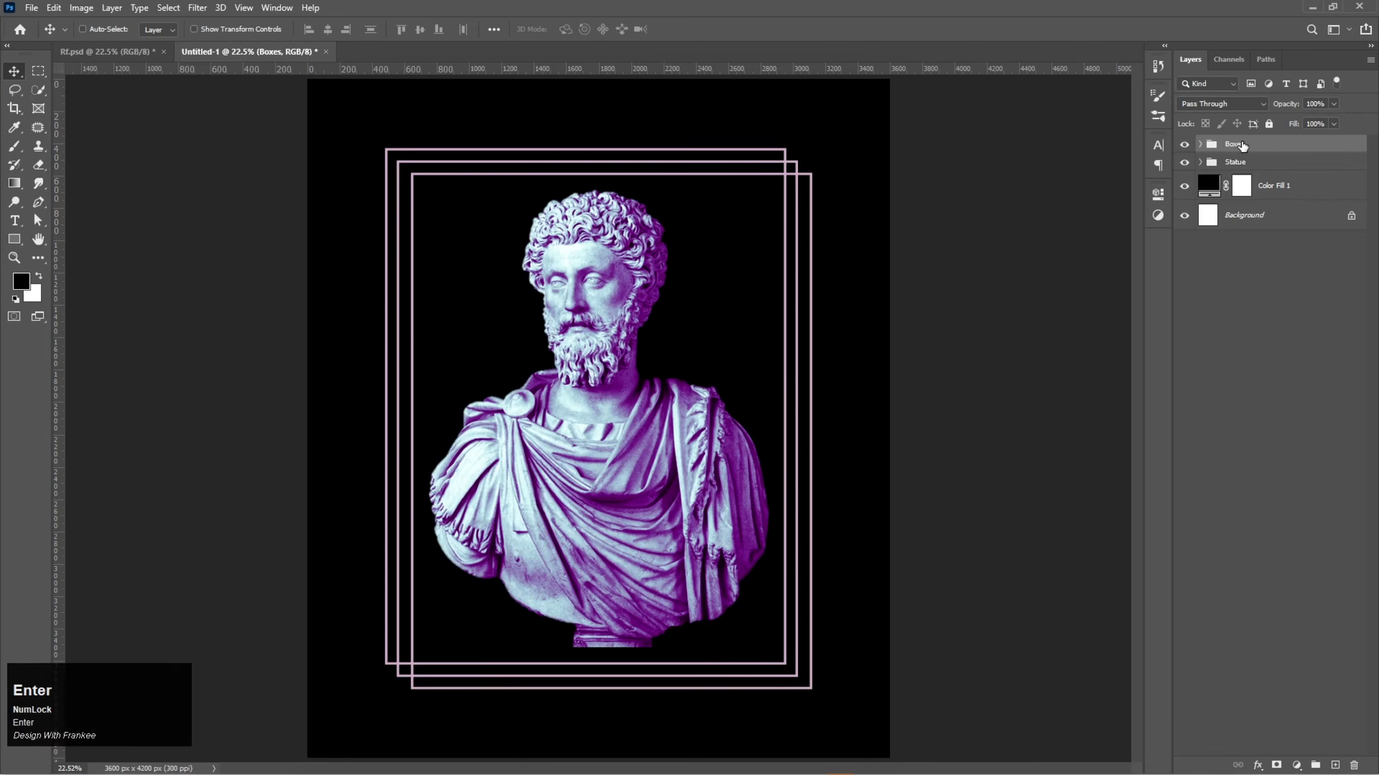
Scale the Statue group to about 103.7%, extending its base down to the lower edge of the first rectangle outline
click(1258, 166)
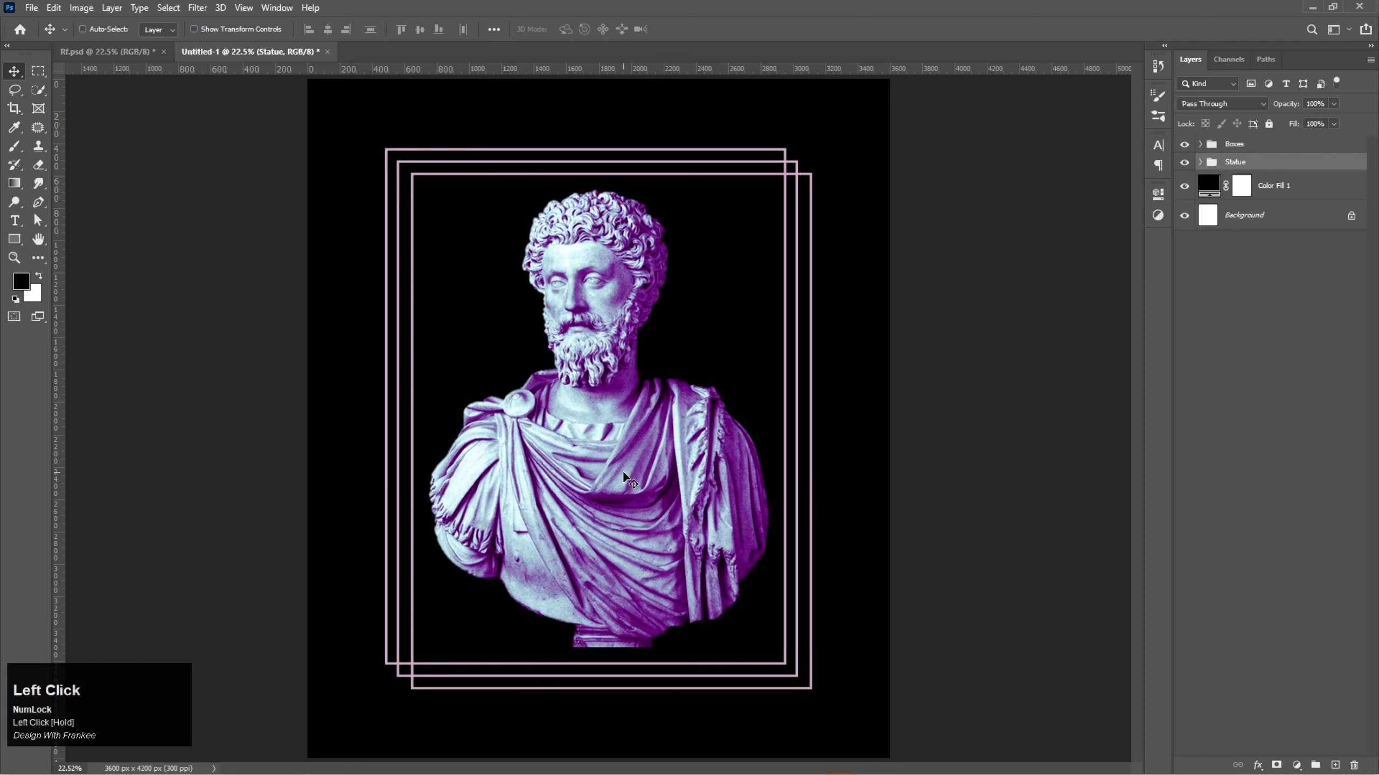
key(ctrl+t)
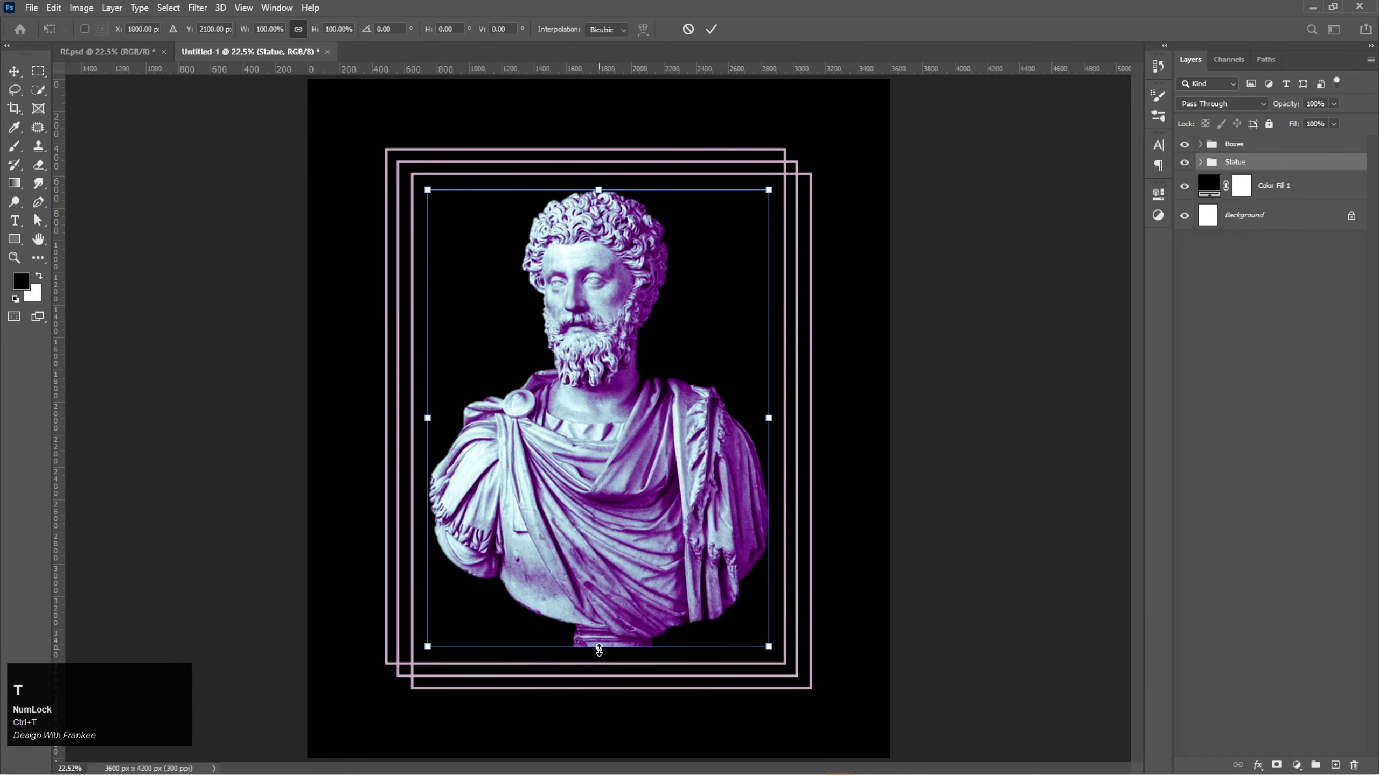
drag(599, 649, 599, 663)
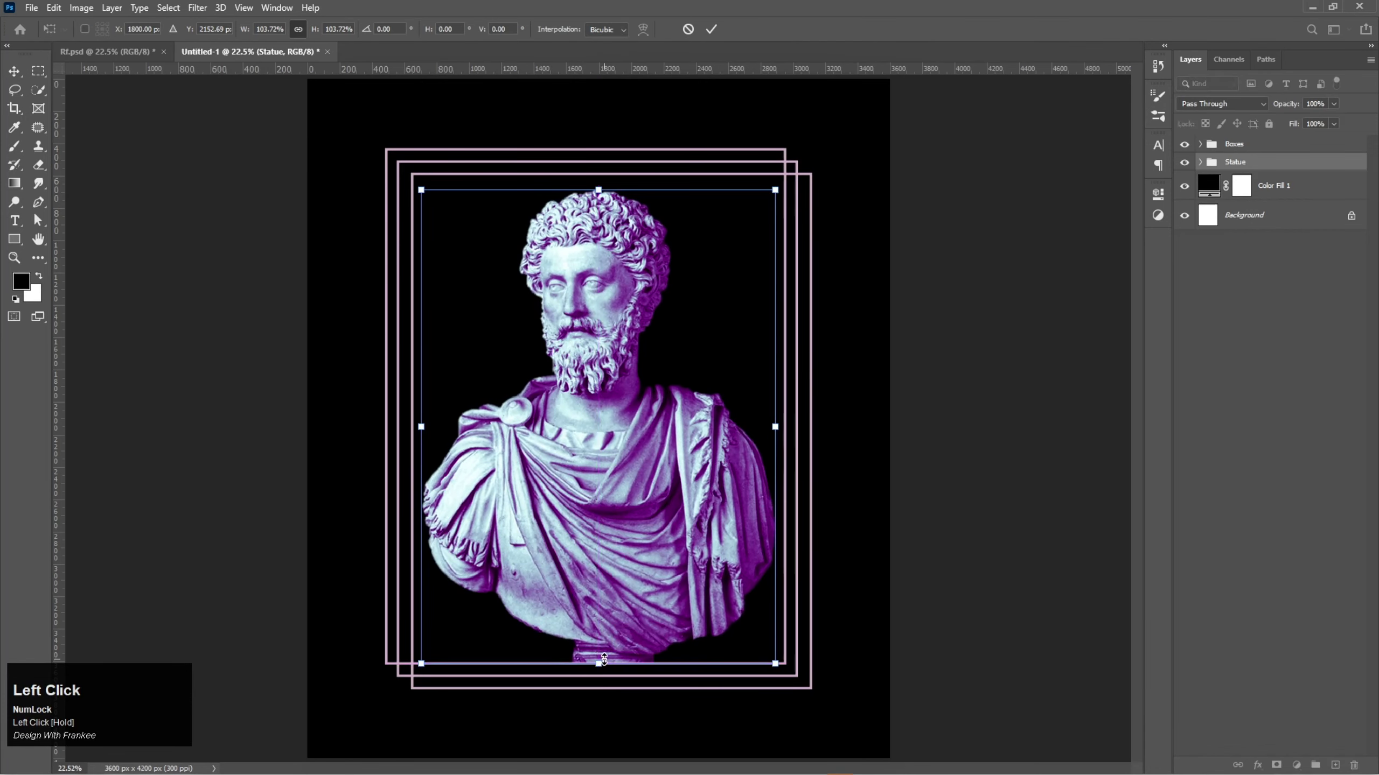
click(712, 29)
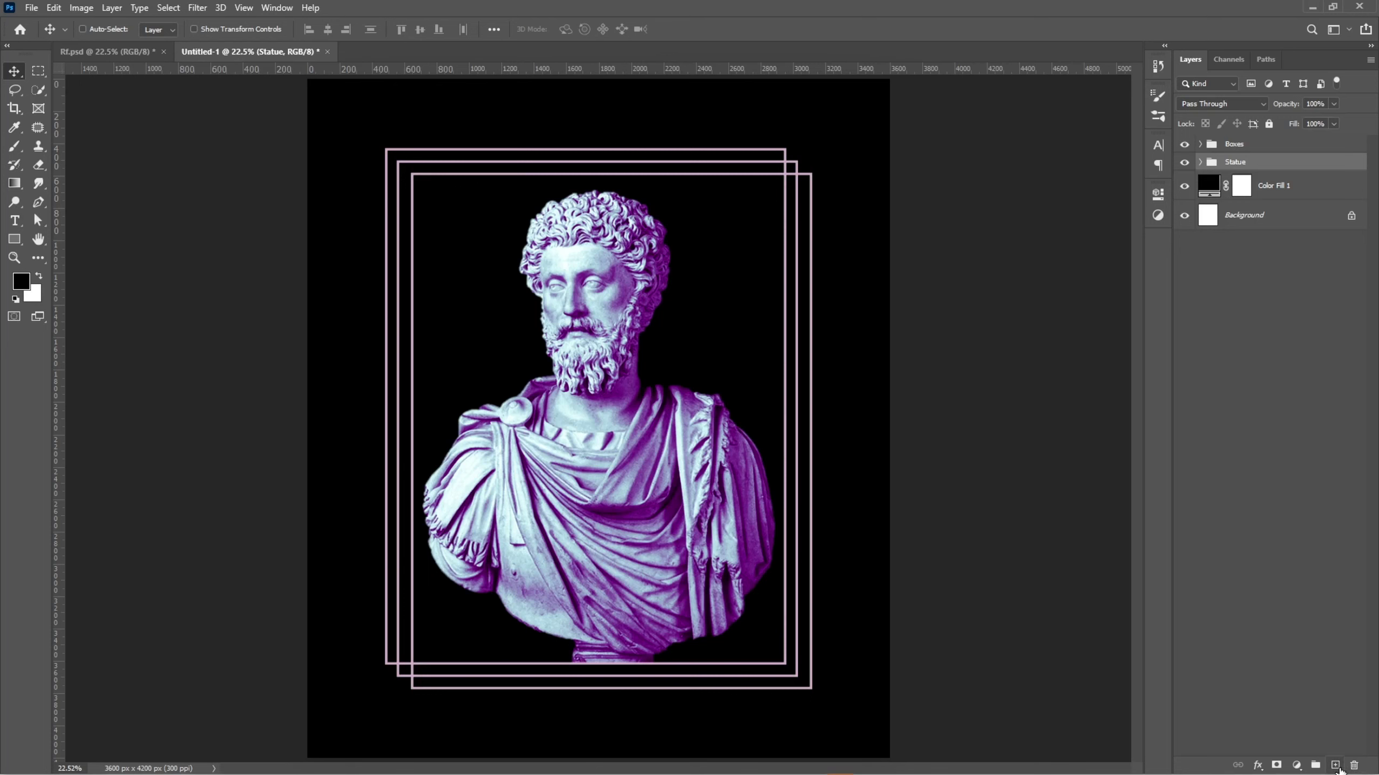
On a new layer above the Statue group, draw a rectangle about 2300 by 3042 px over the area where the three outlines overlap
click(1336, 766)
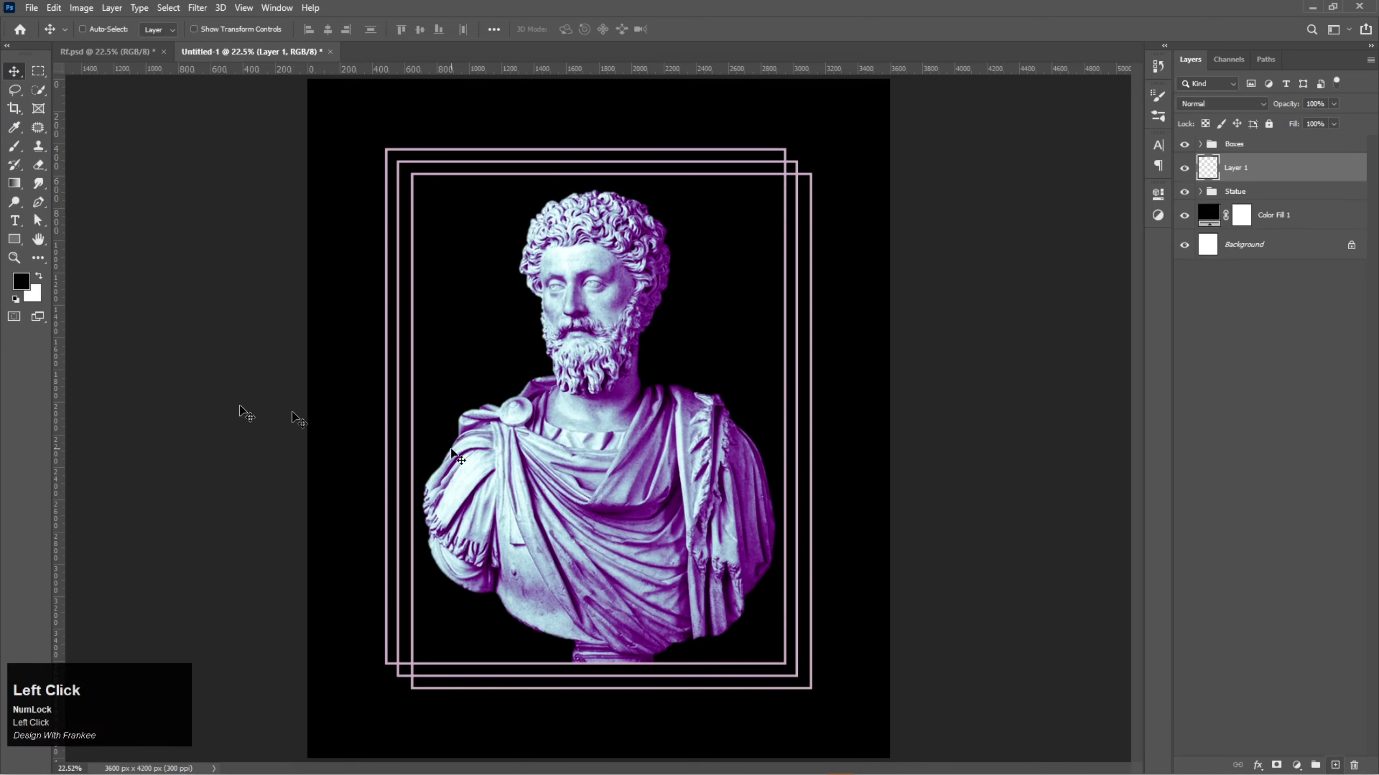
right_click(14, 239)
click(55, 241)
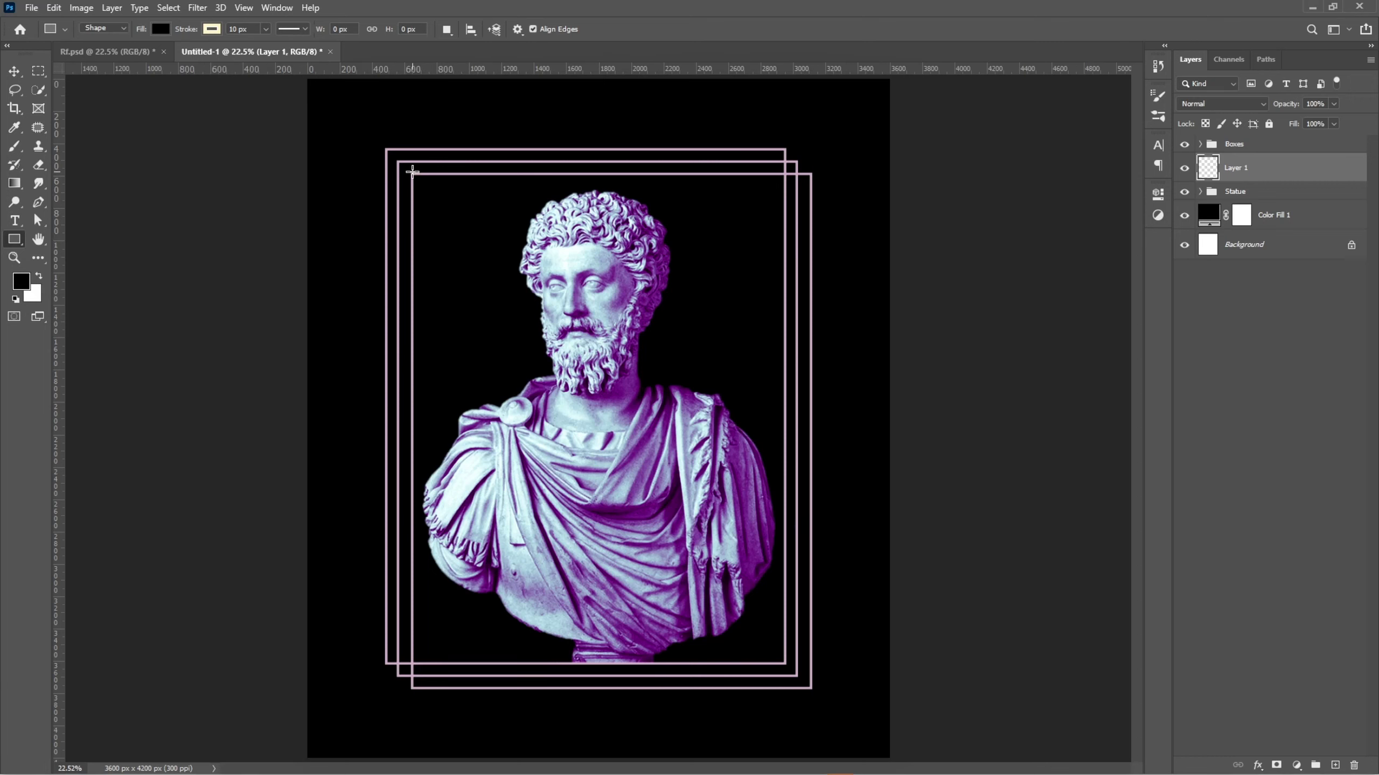
drag(414, 173, 783, 662)
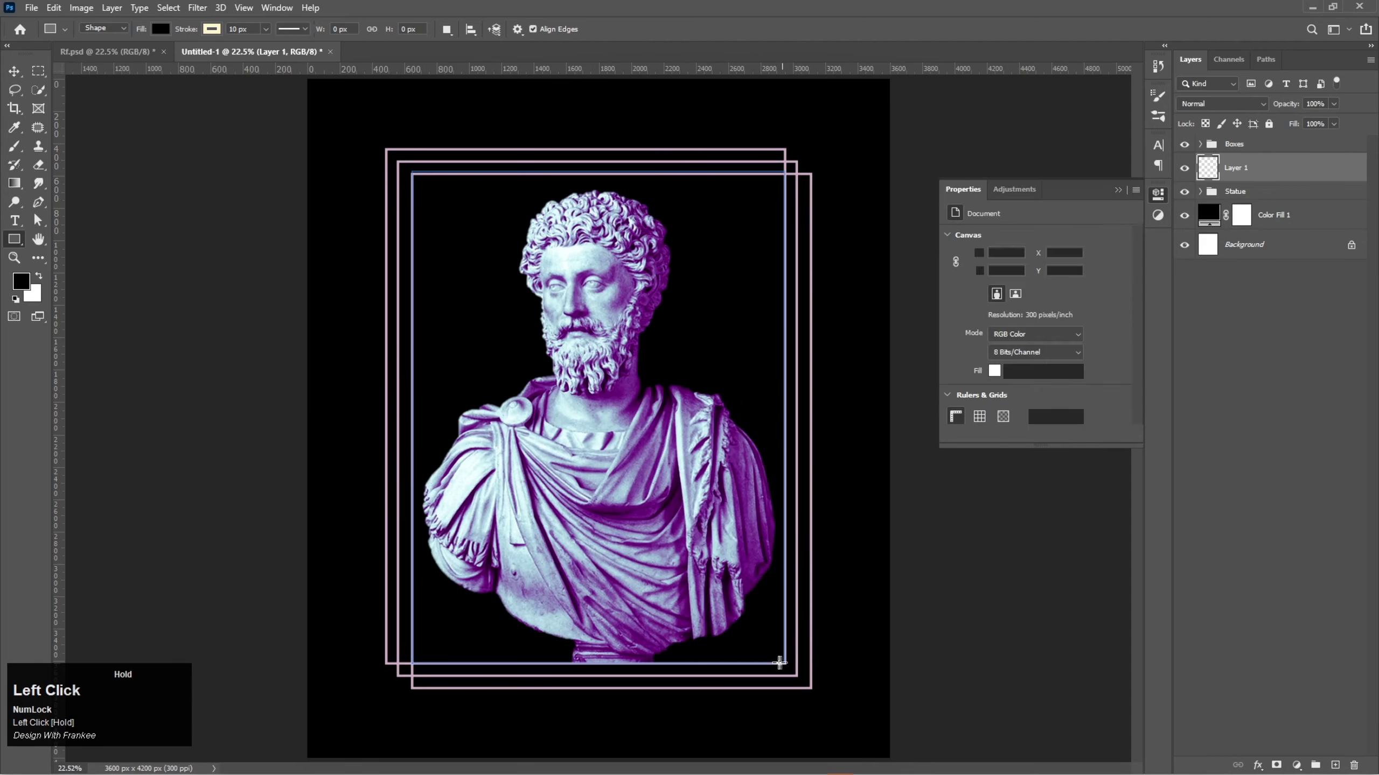
Remove the new rectangle's stroke and keep its fill solid black, 000000
click(978, 280)
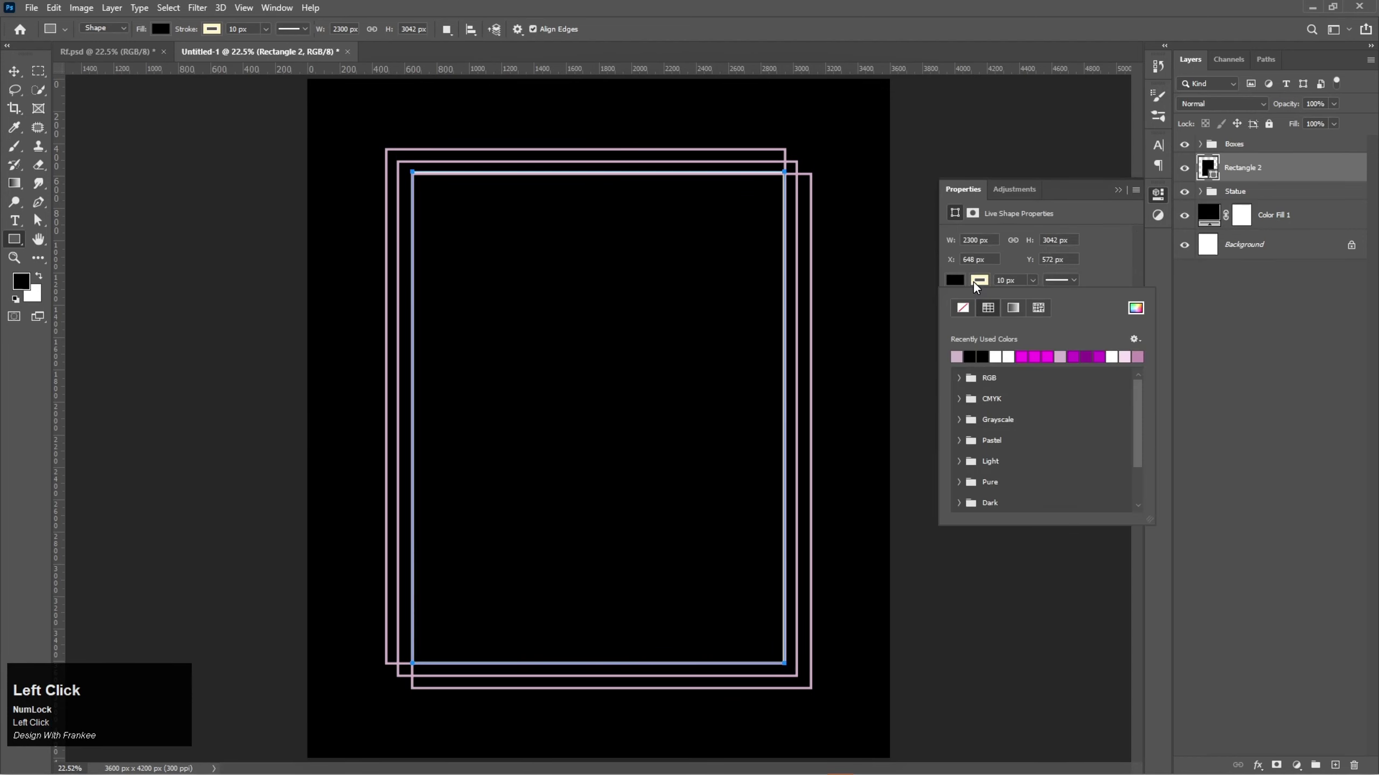
click(962, 308)
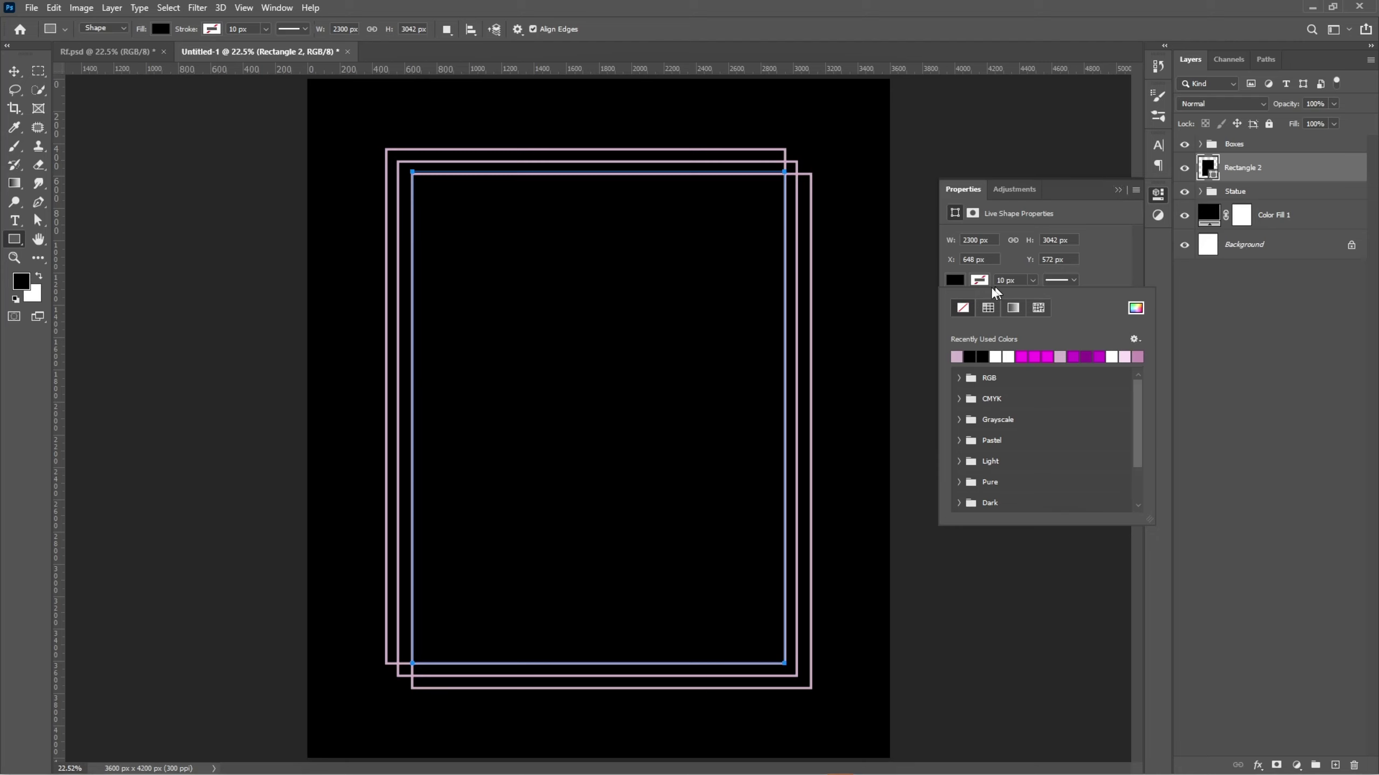
click(958, 280)
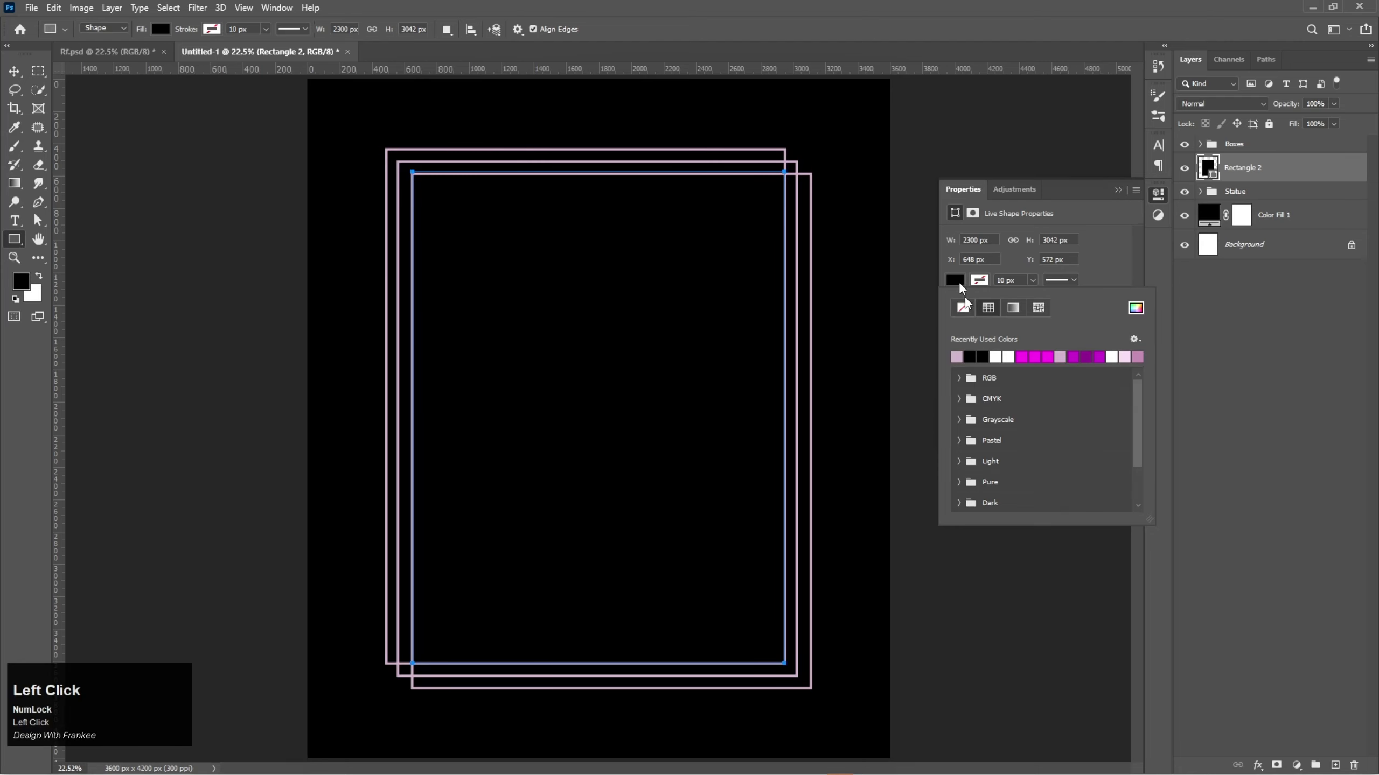
click(1135, 309)
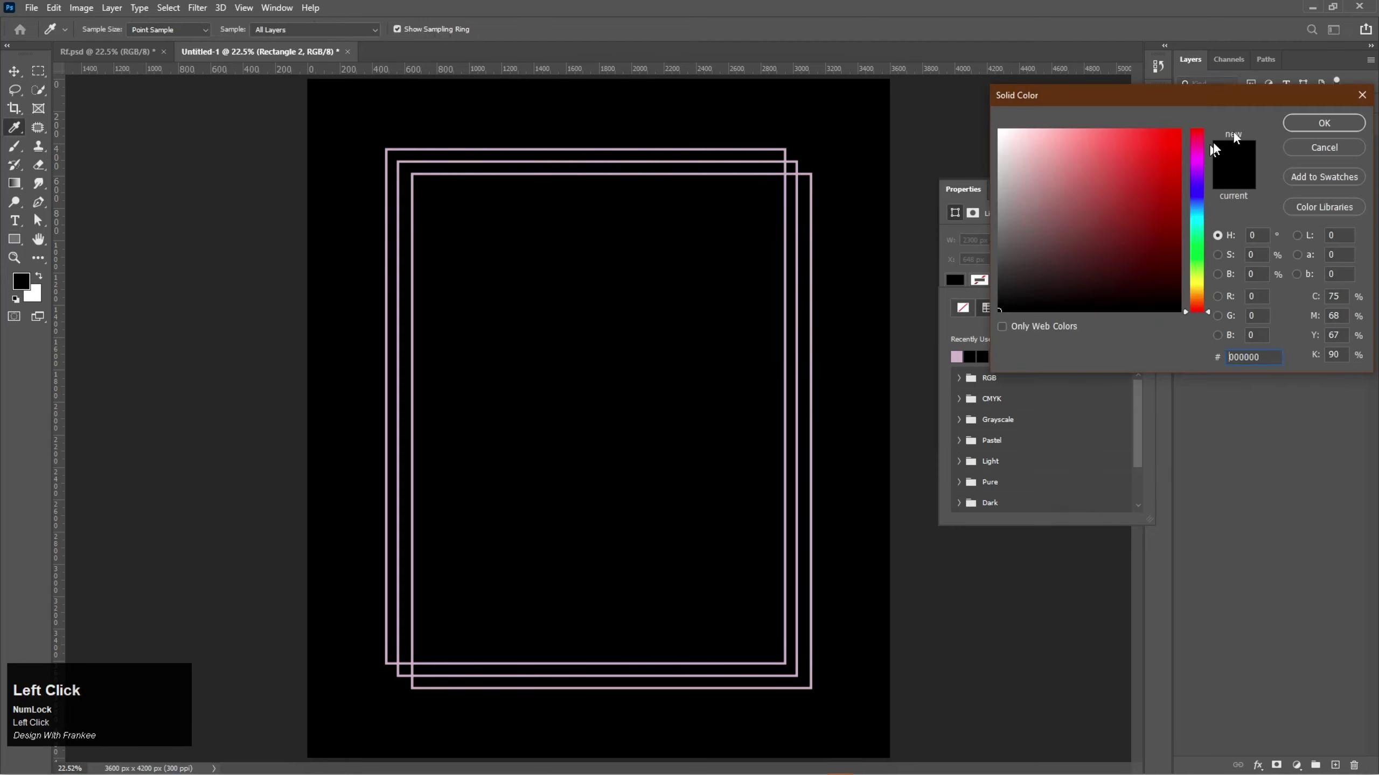
click(1292, 124)
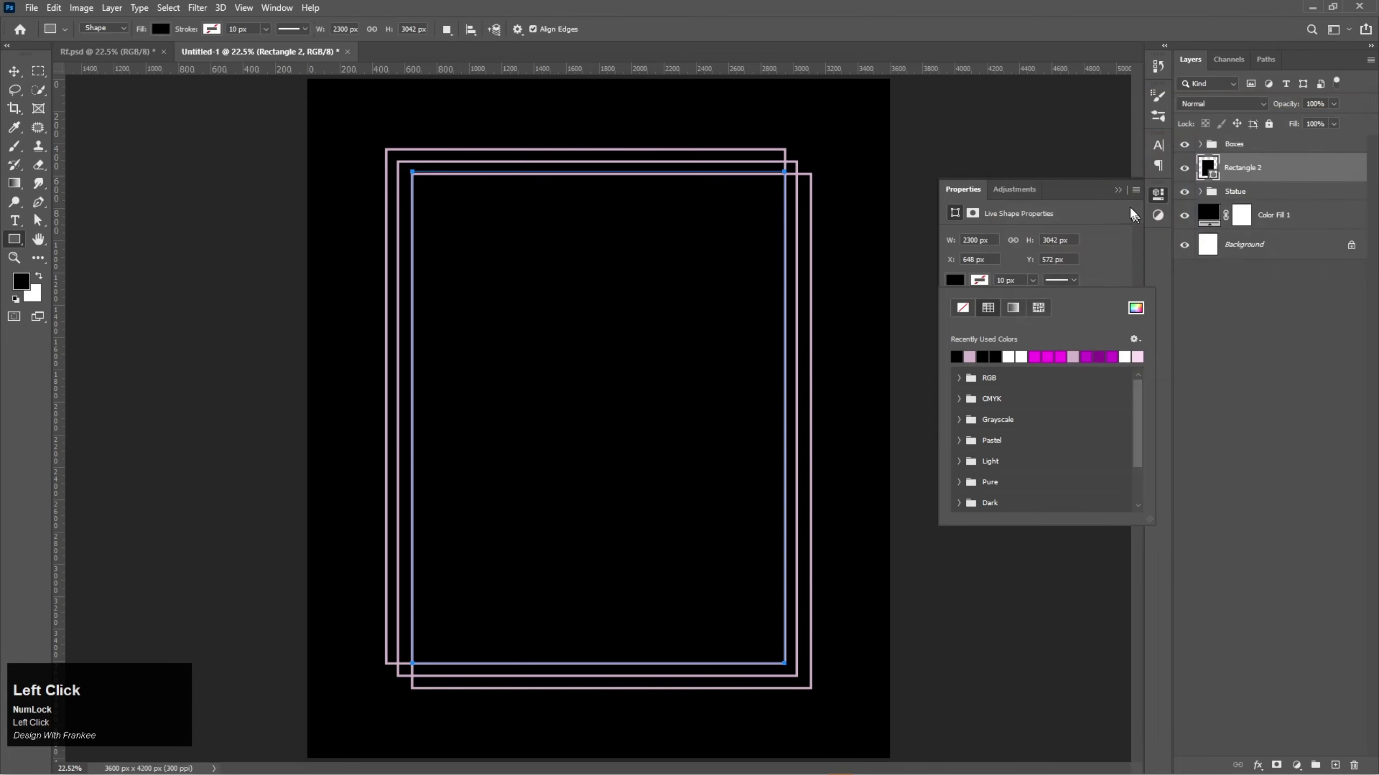
click(1118, 191)
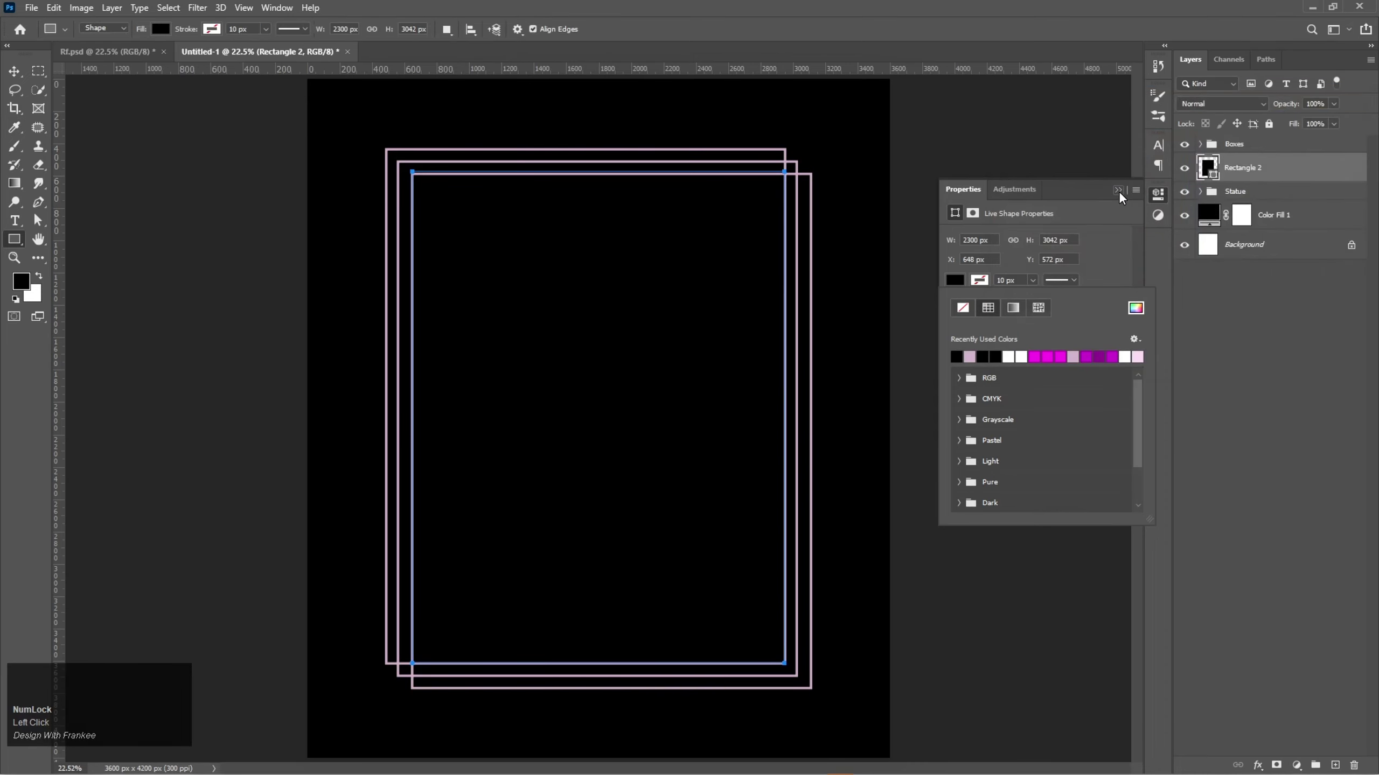
click(10, 74)
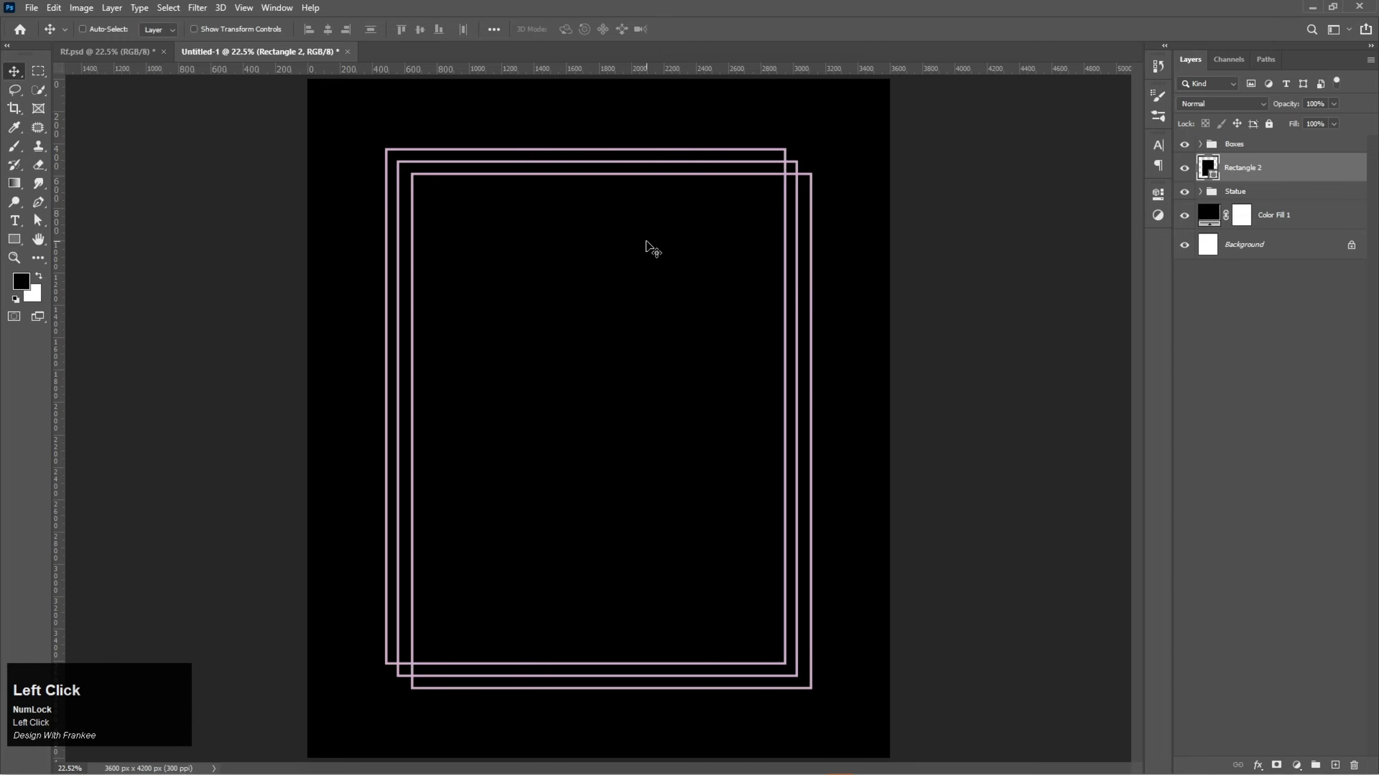
Fit the black rectangle's edges to the area enclosed by all three outlines, scaling it to about 100.77% wide and 100.02% high
key(ctrl+t)
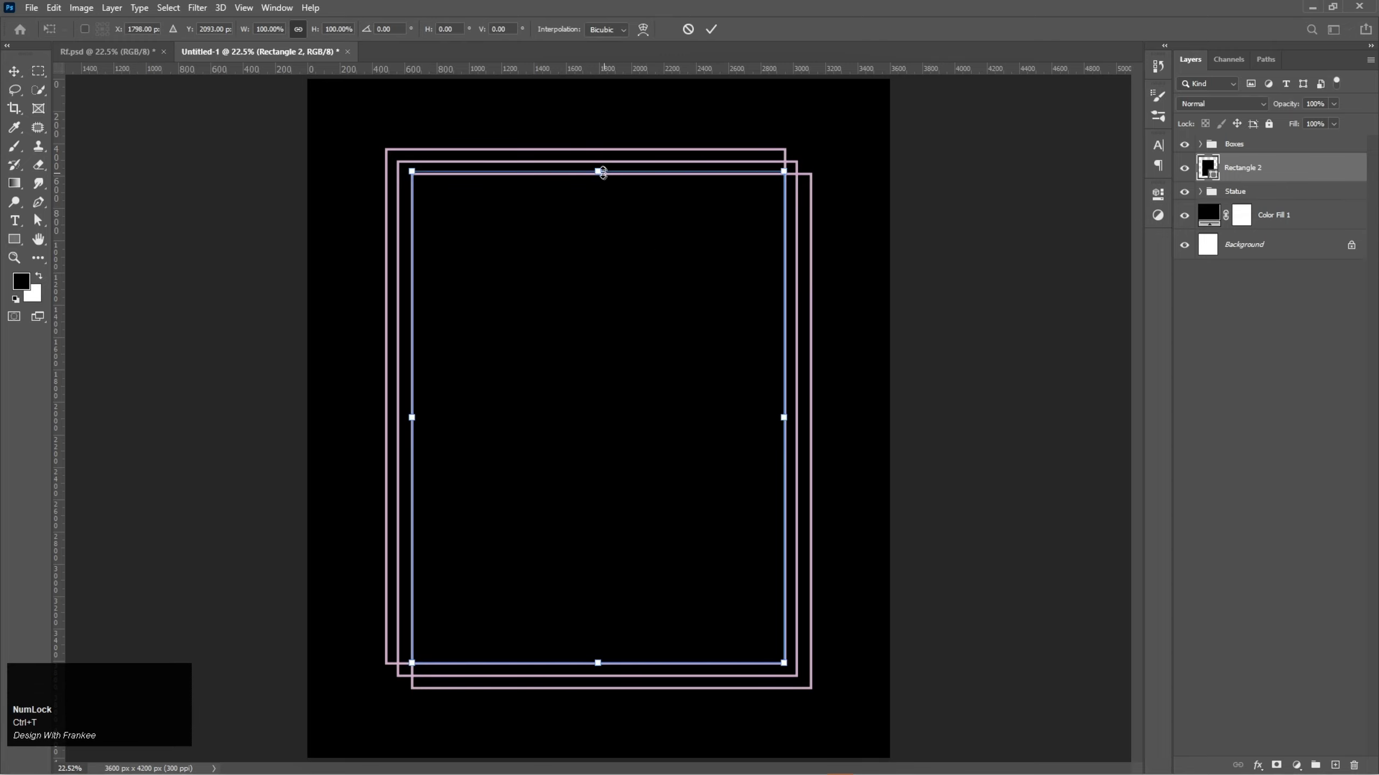
drag(602, 173, 597, 173)
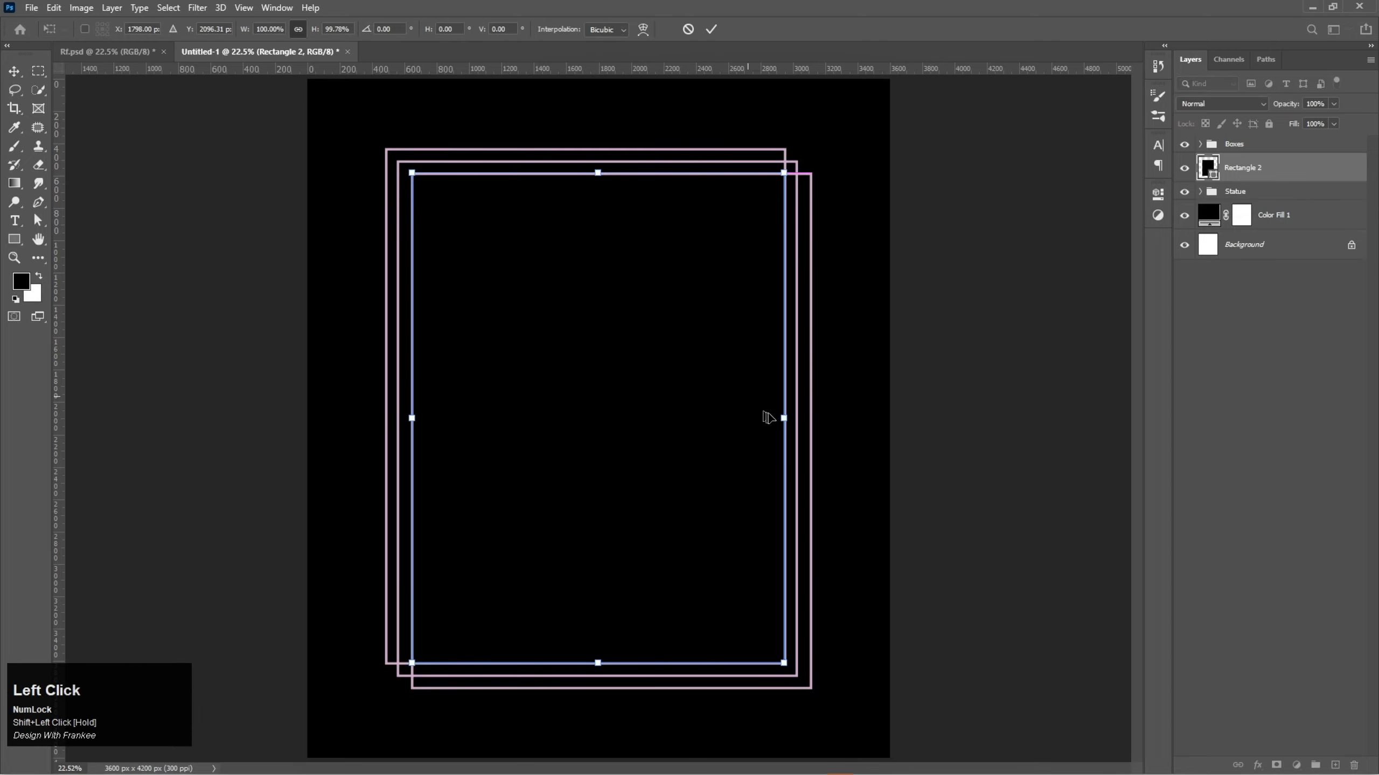
drag(788, 418, 787, 420)
drag(412, 419, 411, 419)
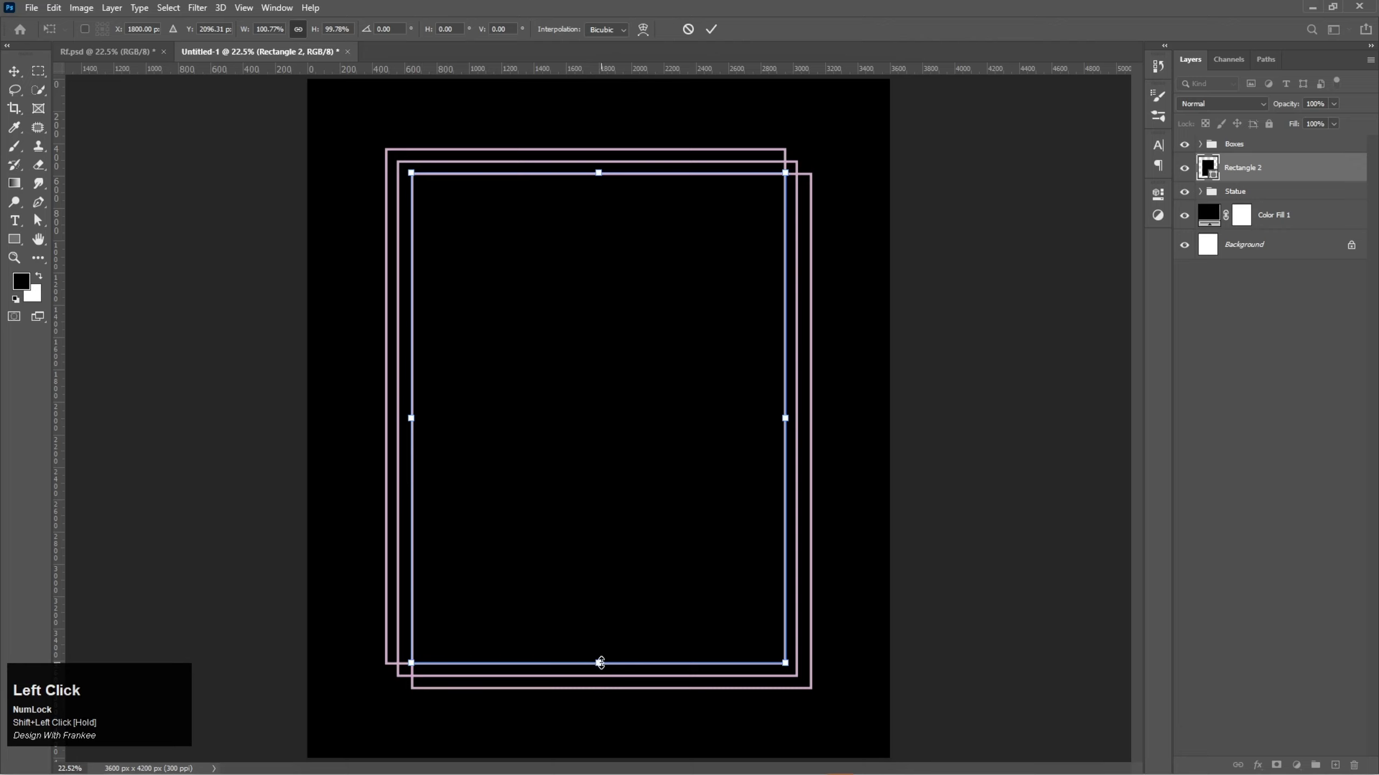
drag(600, 663, 599, 664)
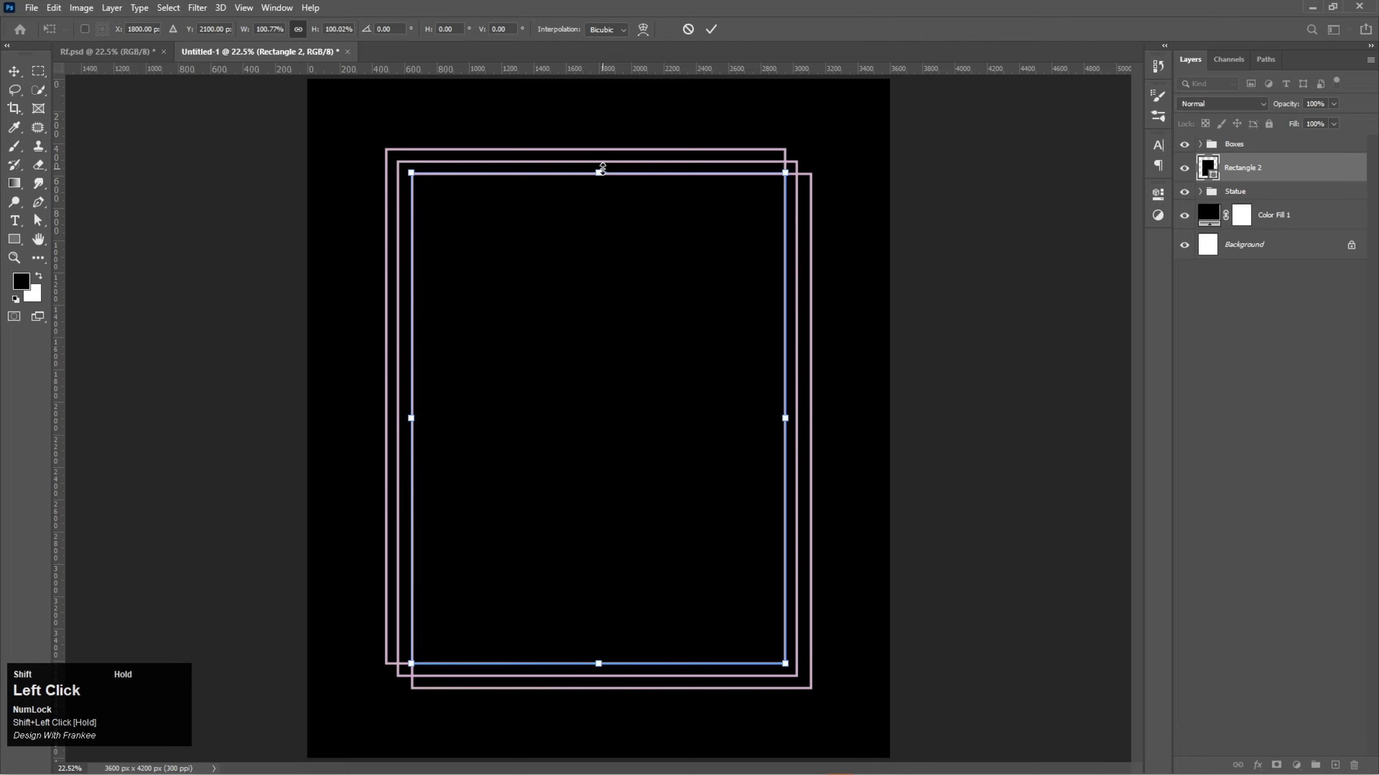
drag(602, 167, 601, 171)
click(712, 29)
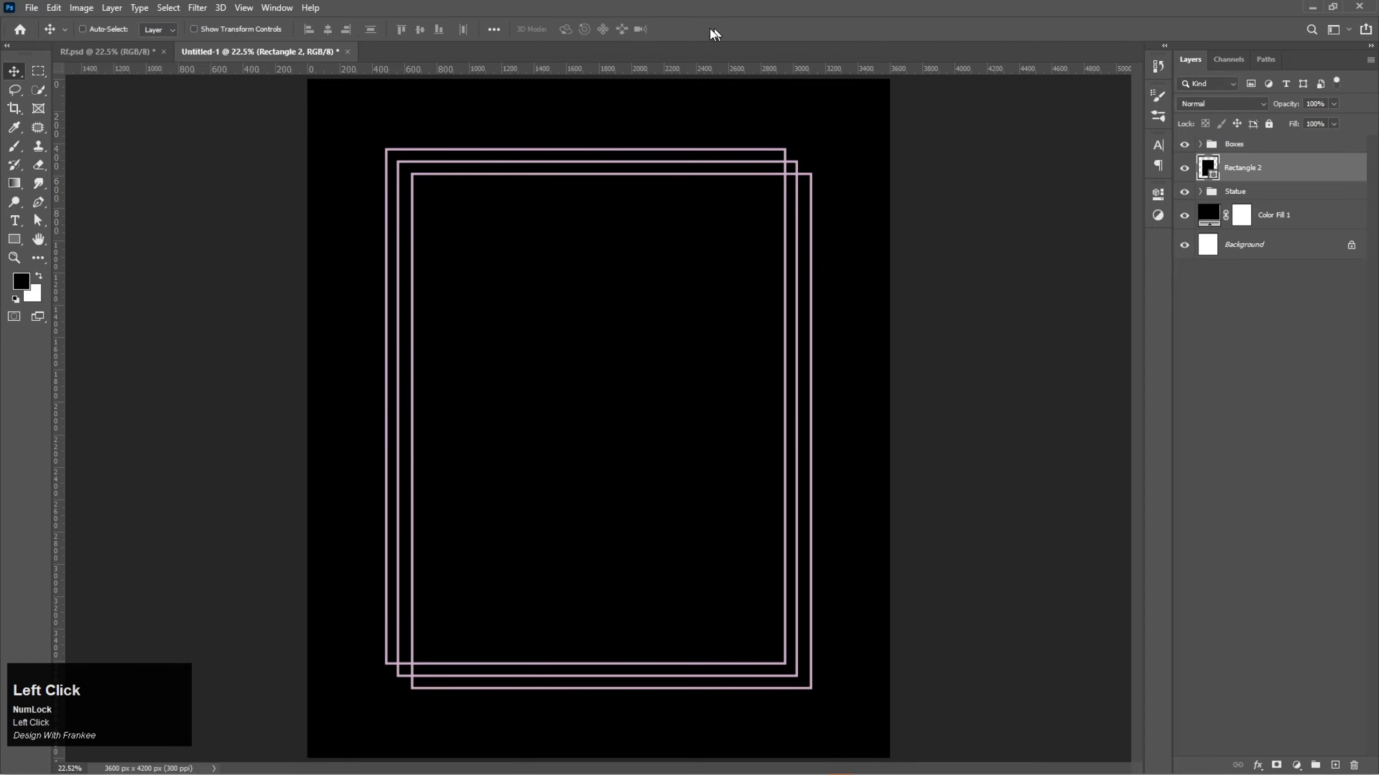
Move the black rectangle layer below the Statue group, and toggle its visibility to compare the result
drag(1254, 173, 1250, 215)
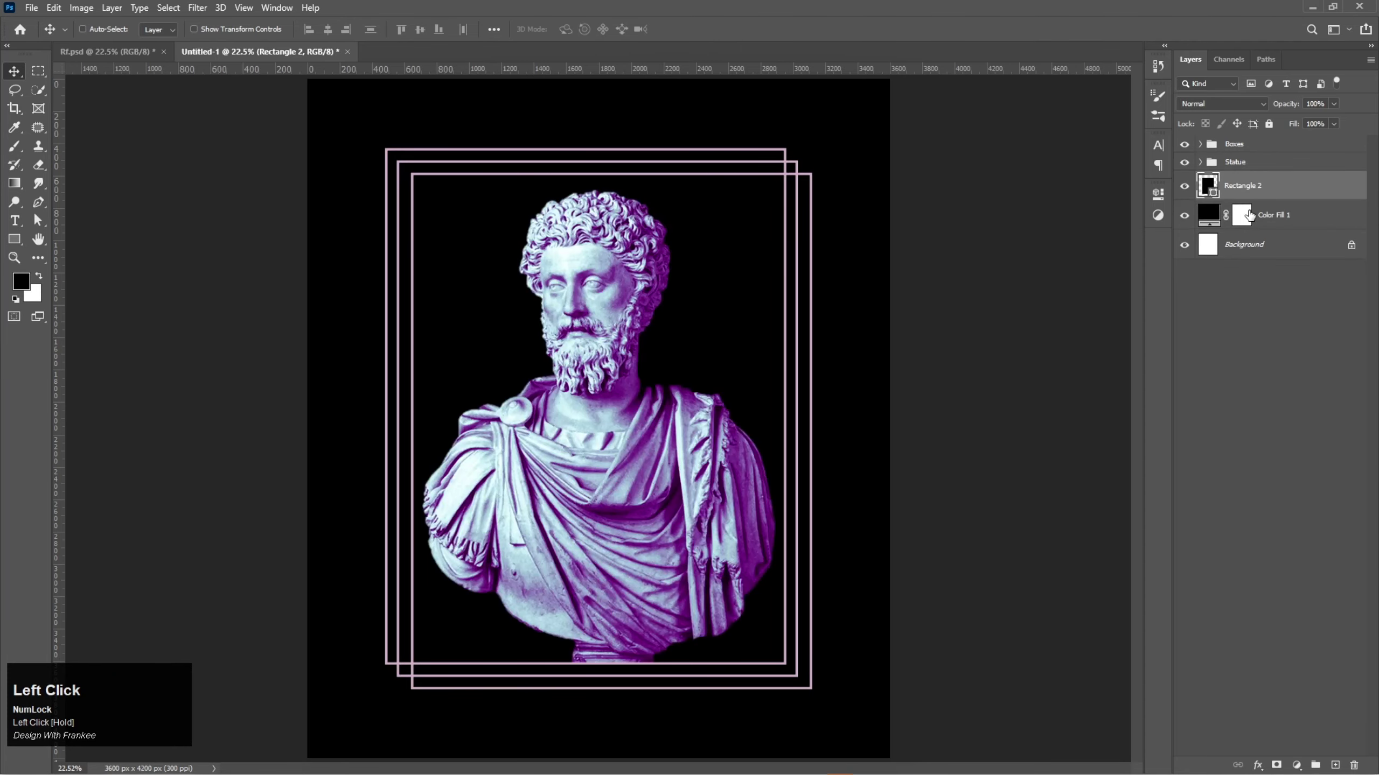
click(1183, 190)
click(1183, 190)
click(1184, 190)
click(1184, 189)
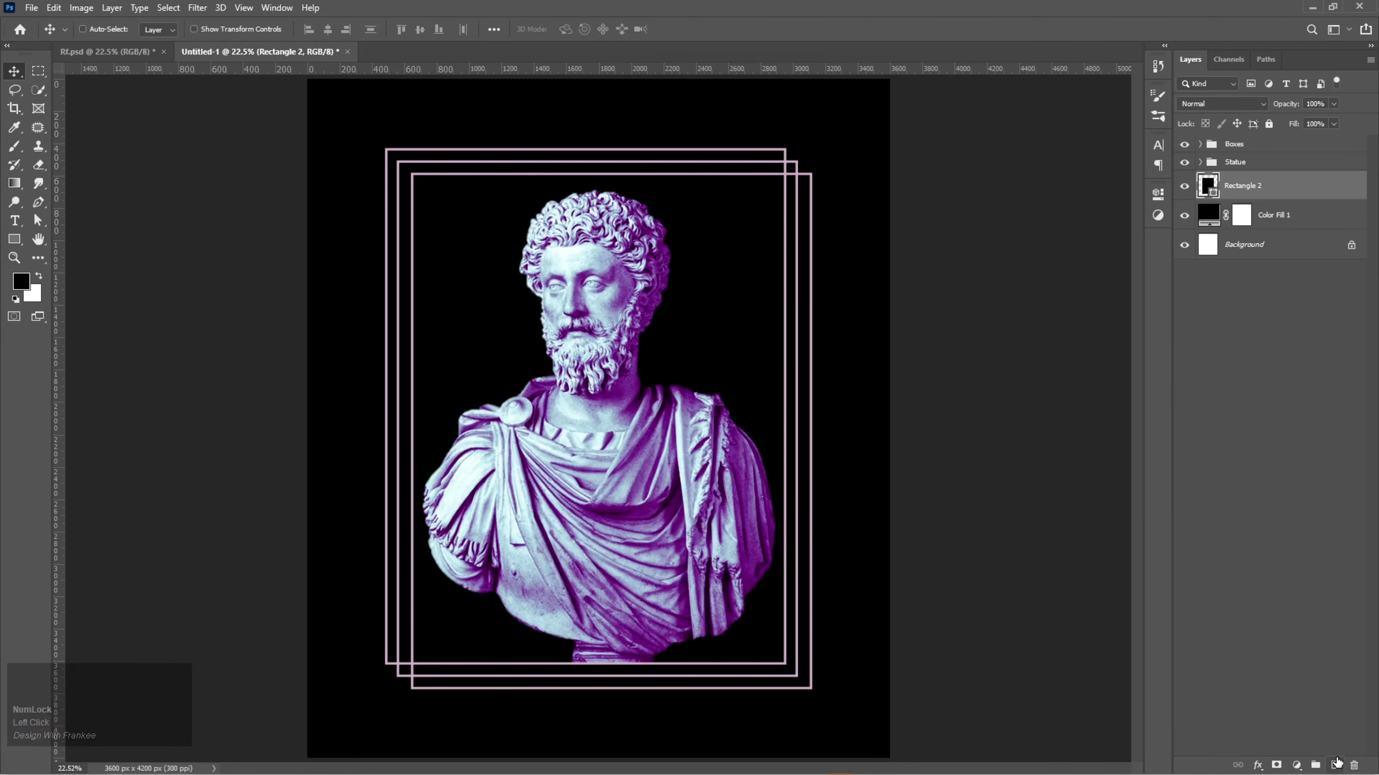
Add a new layer above the black rectangle and choose a hard round brush at 196 px with 100% hardness
click(1336, 765)
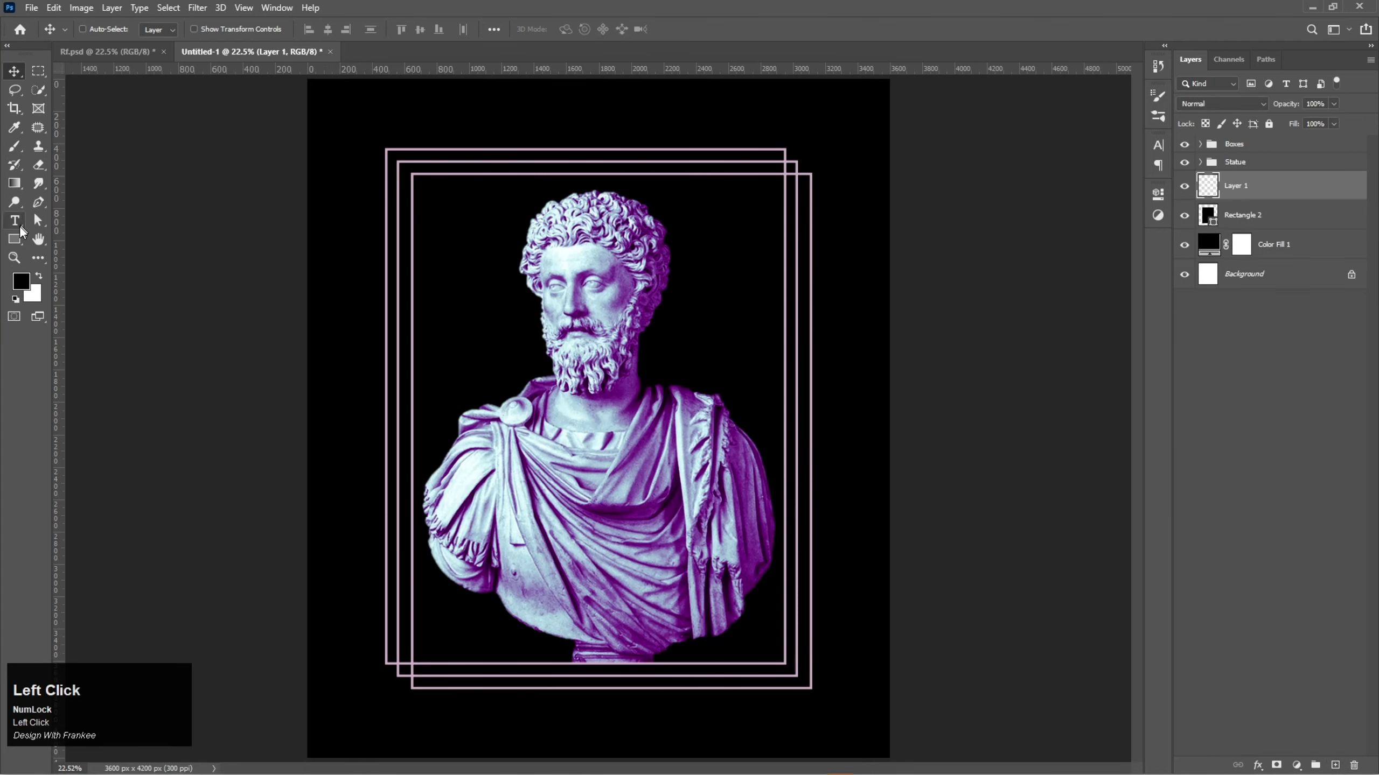
click(14, 146)
right_click(14, 146)
click(53, 150)
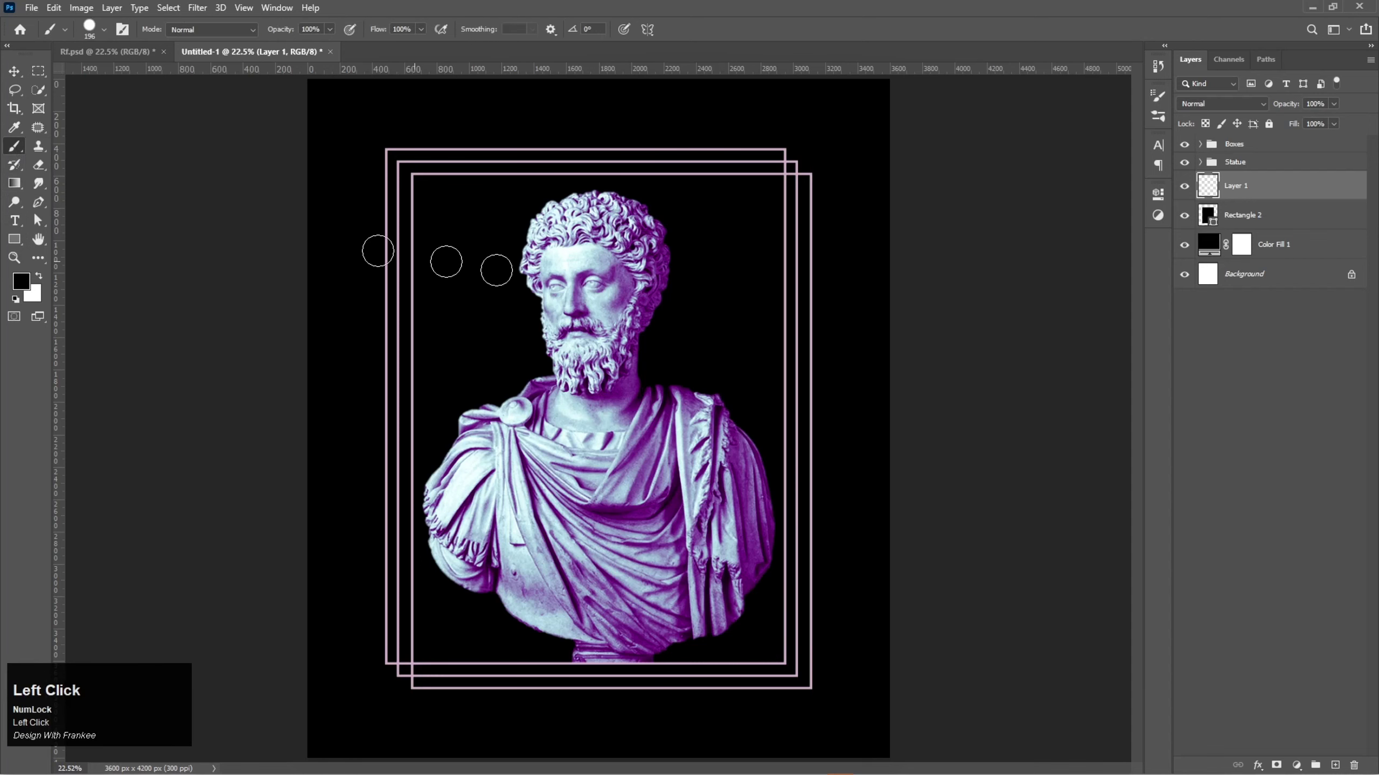
right_click(465, 278)
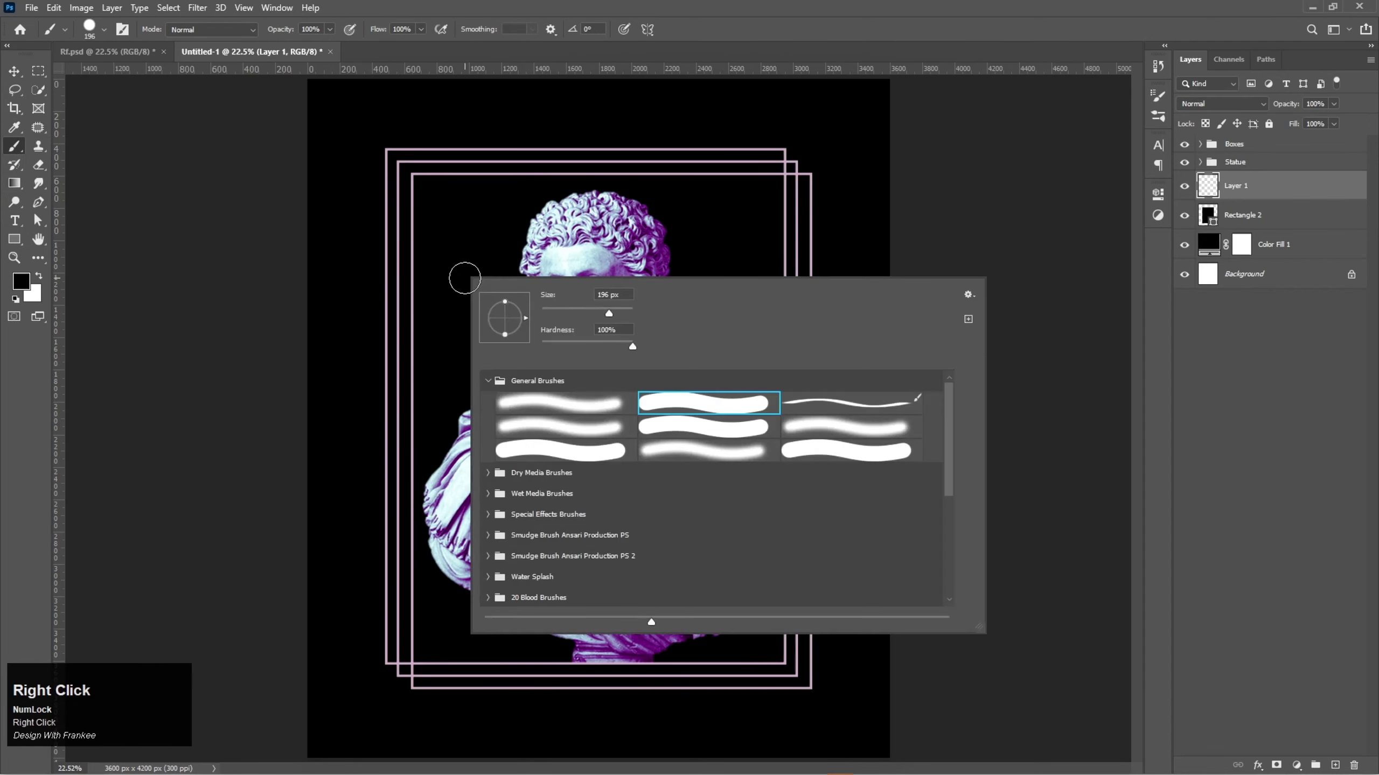
double_click(706, 401)
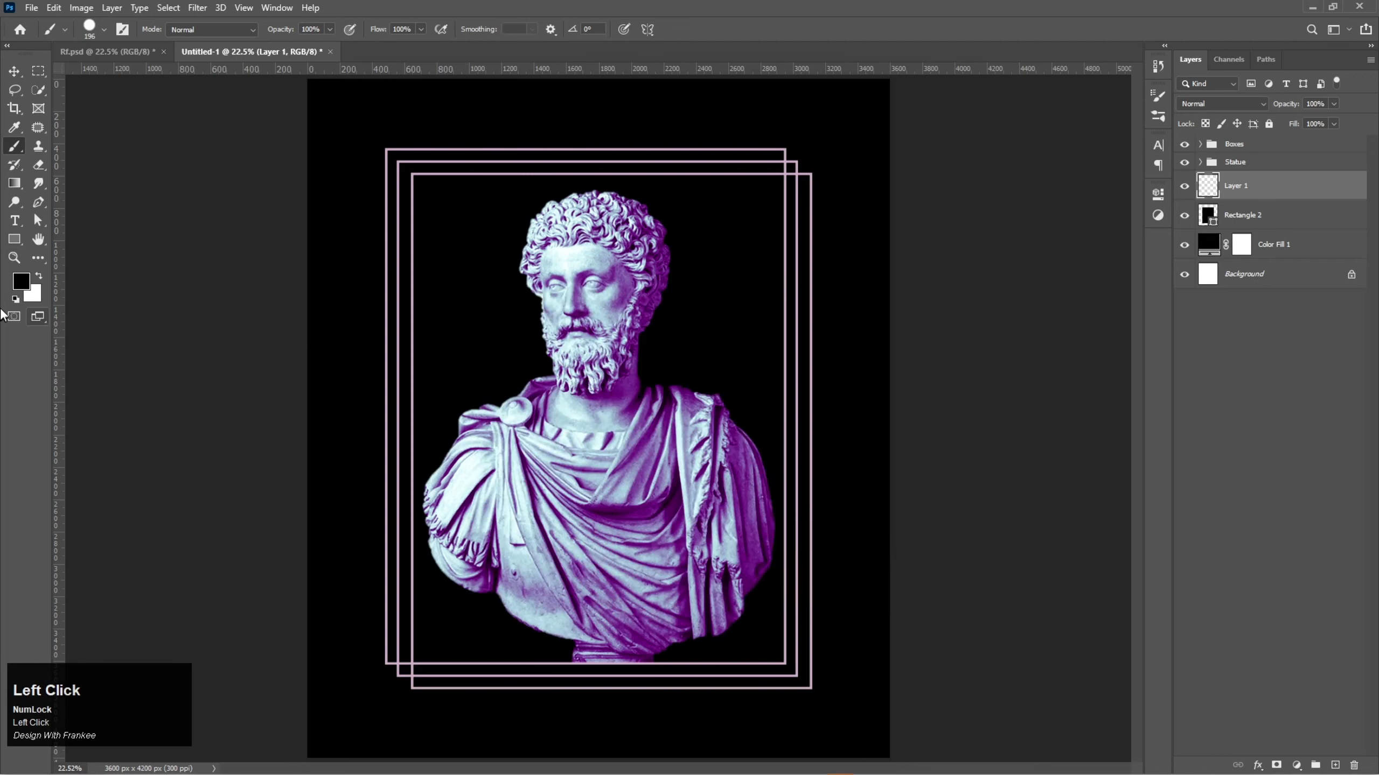
Set the foreground colour to c9adc3 and paint a loose winding stroke behind the bust from head to base
click(21, 282)
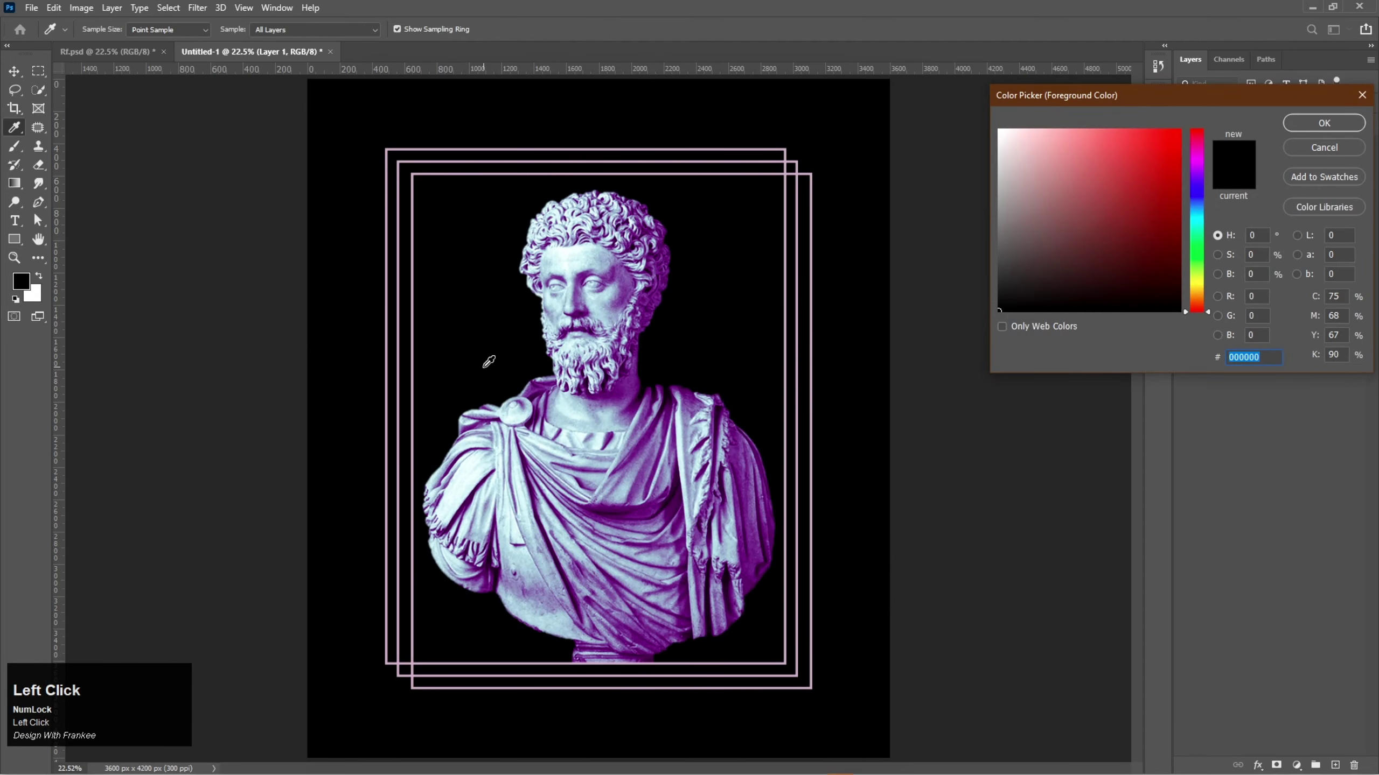
text(c9adc3)
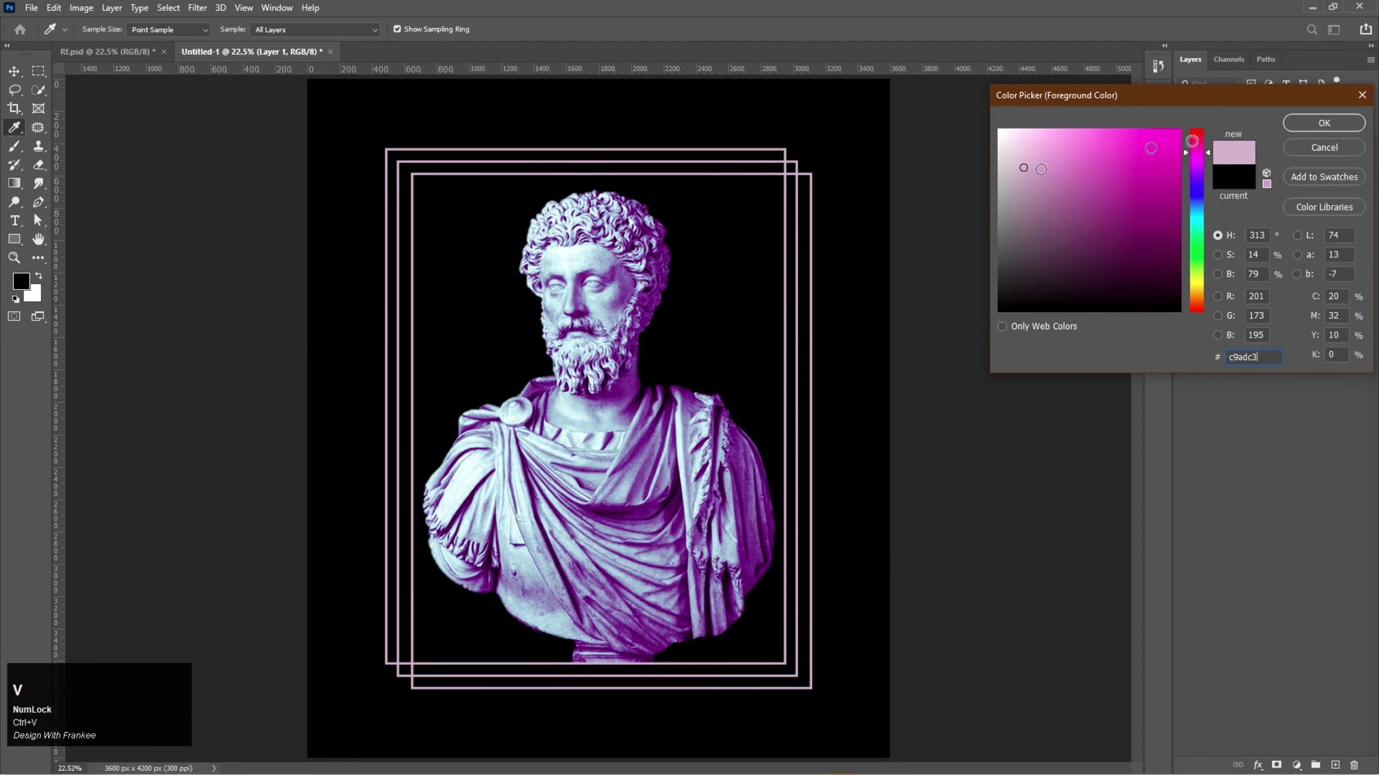
click(1329, 124)
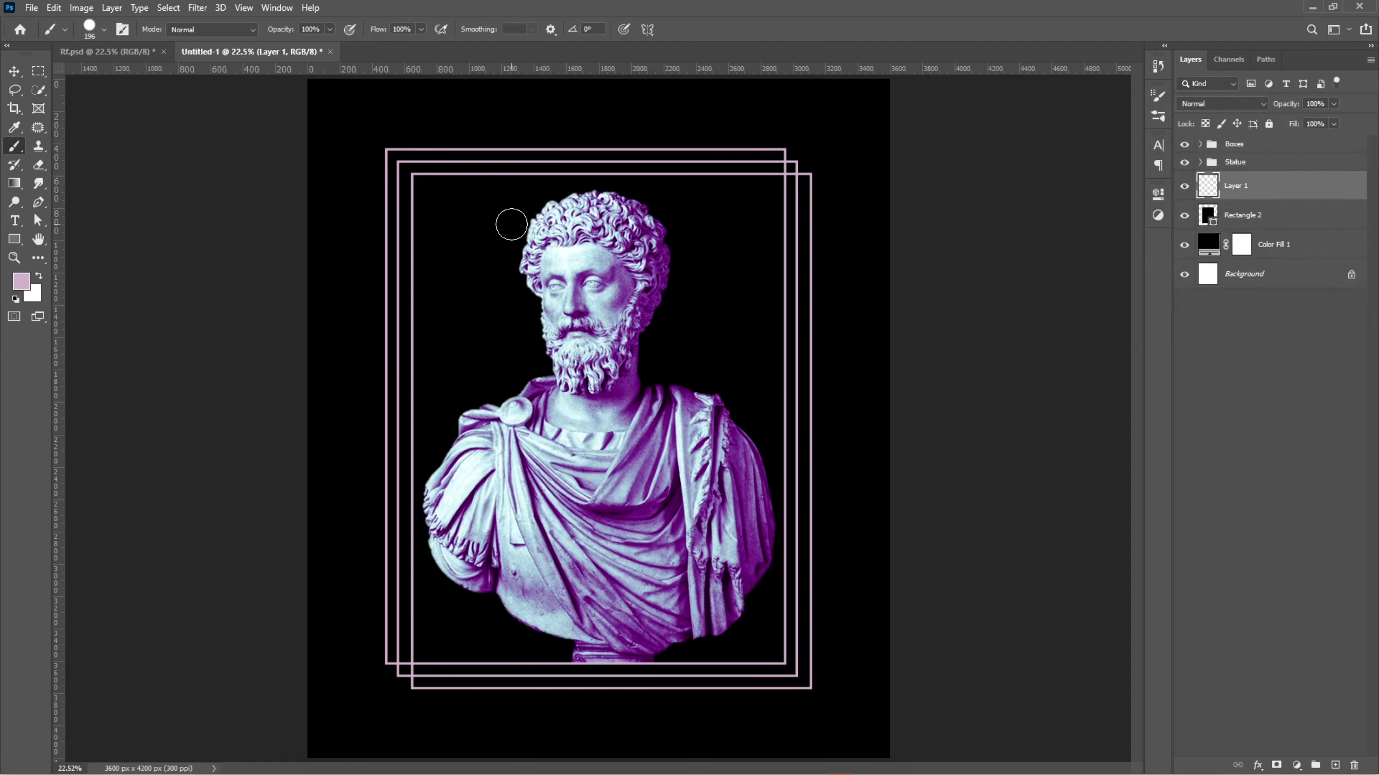
mouse_move(545, 190)
mouse_down()
mouse_move(587, 233)
mouse_move(711, 255)
mouse_move(729, 275)
mouse_move(705, 306)
mouse_move(479, 304)
mouse_move(461, 340)
mouse_move(526, 364)
mouse_move(707, 371)
mouse_move(769, 402)
mouse_move(664, 434)
mouse_move(428, 422)
mouse_move(421, 495)
mouse_move(455, 494)
mouse_move(494, 395)
mouse_move(598, 487)
mouse_move(701, 492)
mouse_move(768, 521)
mouse_move(780, 559)
mouse_move(704, 590)
mouse_move(723, 634)
mouse_move(683, 647)
mouse_move(618, 613)
mouse_move(561, 616)
mouse_move(533, 672)
mouse_move(425, 643)
mouse_move(463, 557)
mouse_move(557, 537)
mouse_up()
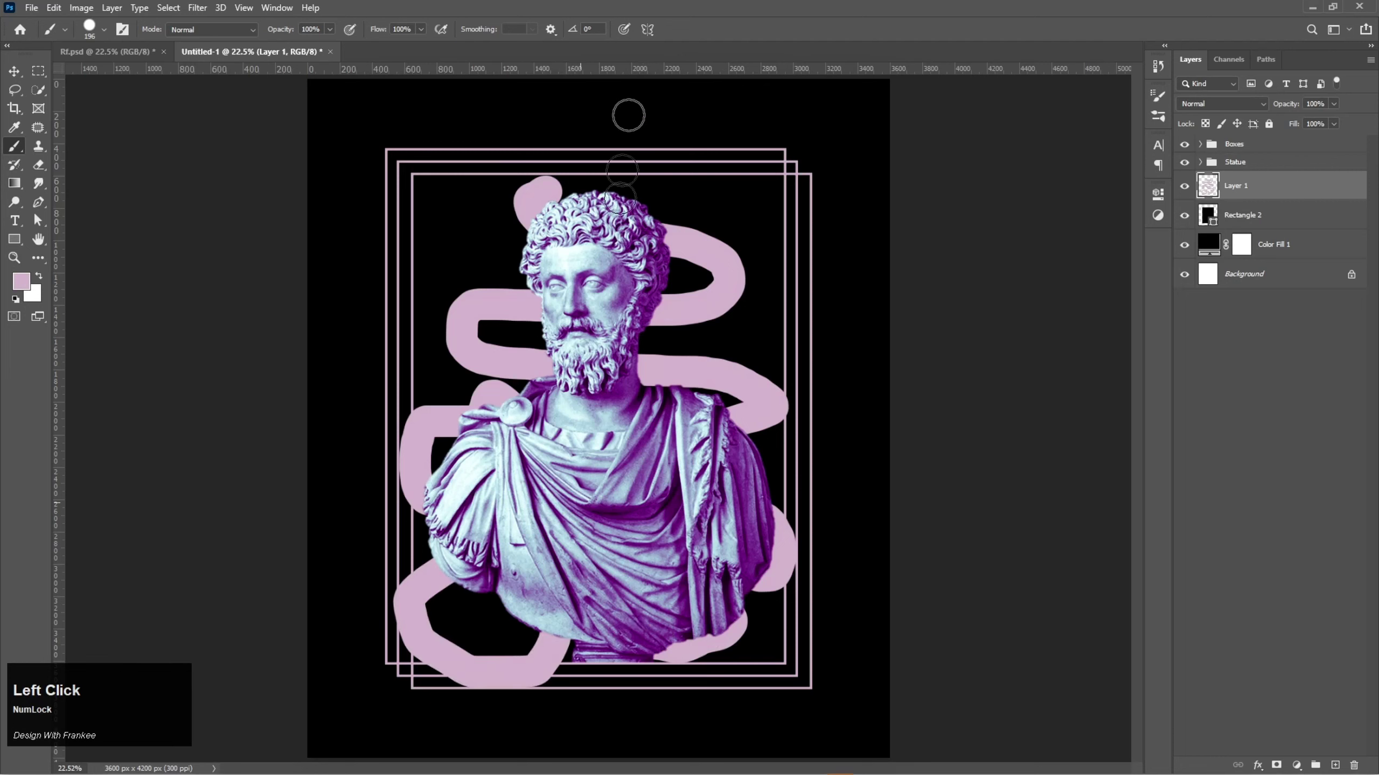
Liquify the painted pink stroke with the Forward Warp brush at size 1242, pushing it into flowing swirls around the bust
click(197, 8)
click(238, 120)
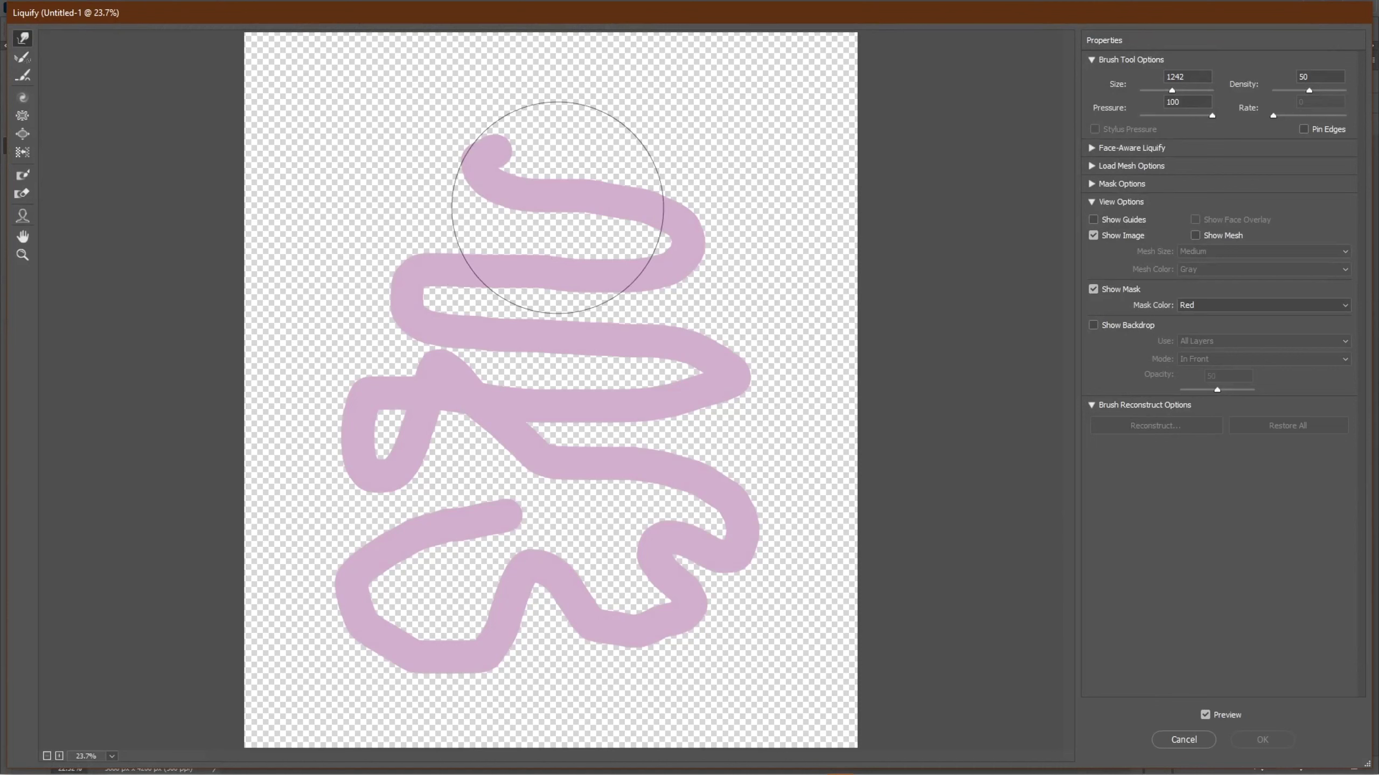
mouse_move(554, 208)
mouse_down()
mouse_move(626, 238)
mouse_move(690, 351)
mouse_move(714, 503)
mouse_move(688, 615)
mouse_move(601, 660)
mouse_move(518, 662)
mouse_move(437, 641)
mouse_move(403, 600)
mouse_move(379, 469)
mouse_move(395, 359)
mouse_move(435, 290)
mouse_move(492, 280)
mouse_move(615, 327)
mouse_move(683, 436)
mouse_move(663, 547)
mouse_up()
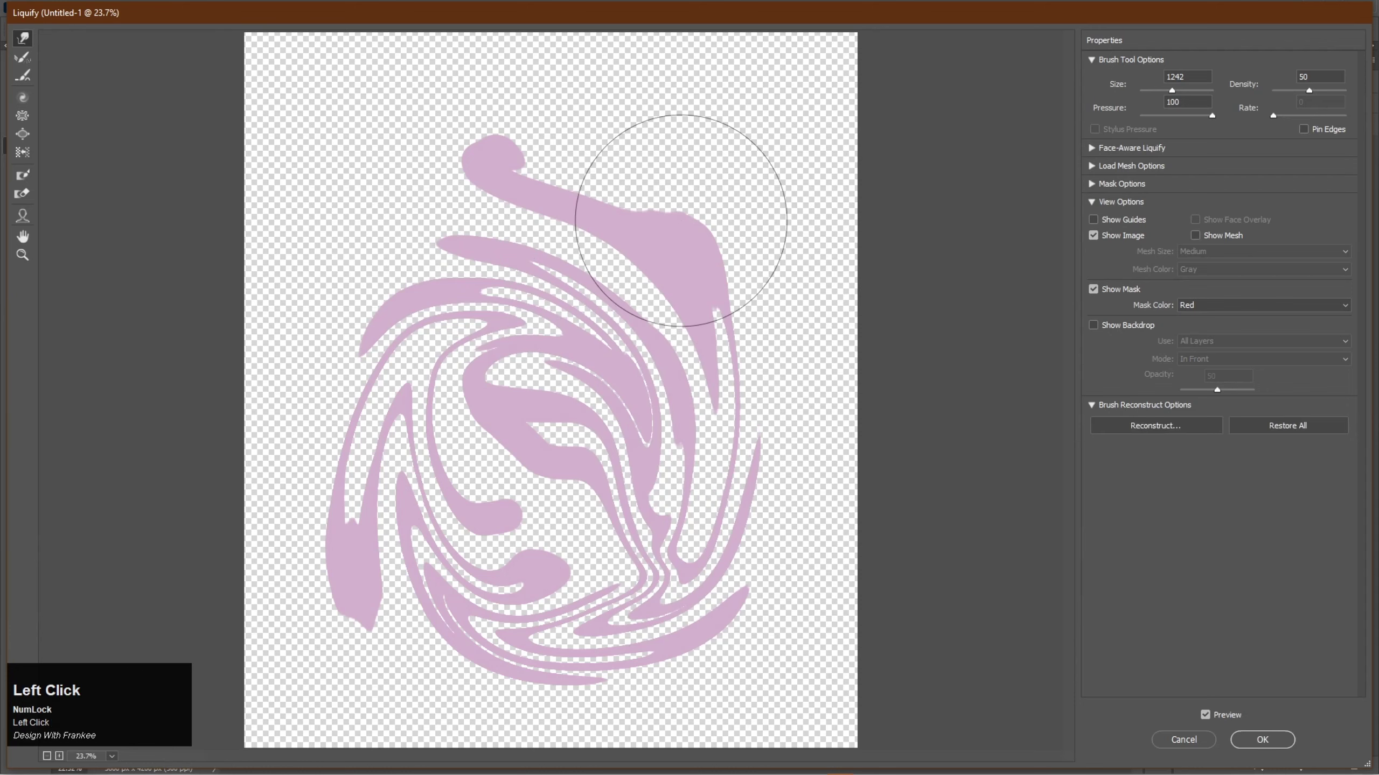
mouse_move(683, 207)
mouse_down()
mouse_move(618, 185)
mouse_move(478, 191)
mouse_move(369, 259)
mouse_move(339, 418)
mouse_move(340, 528)
mouse_move(358, 588)
mouse_move(378, 612)
mouse_move(512, 637)
mouse_up()
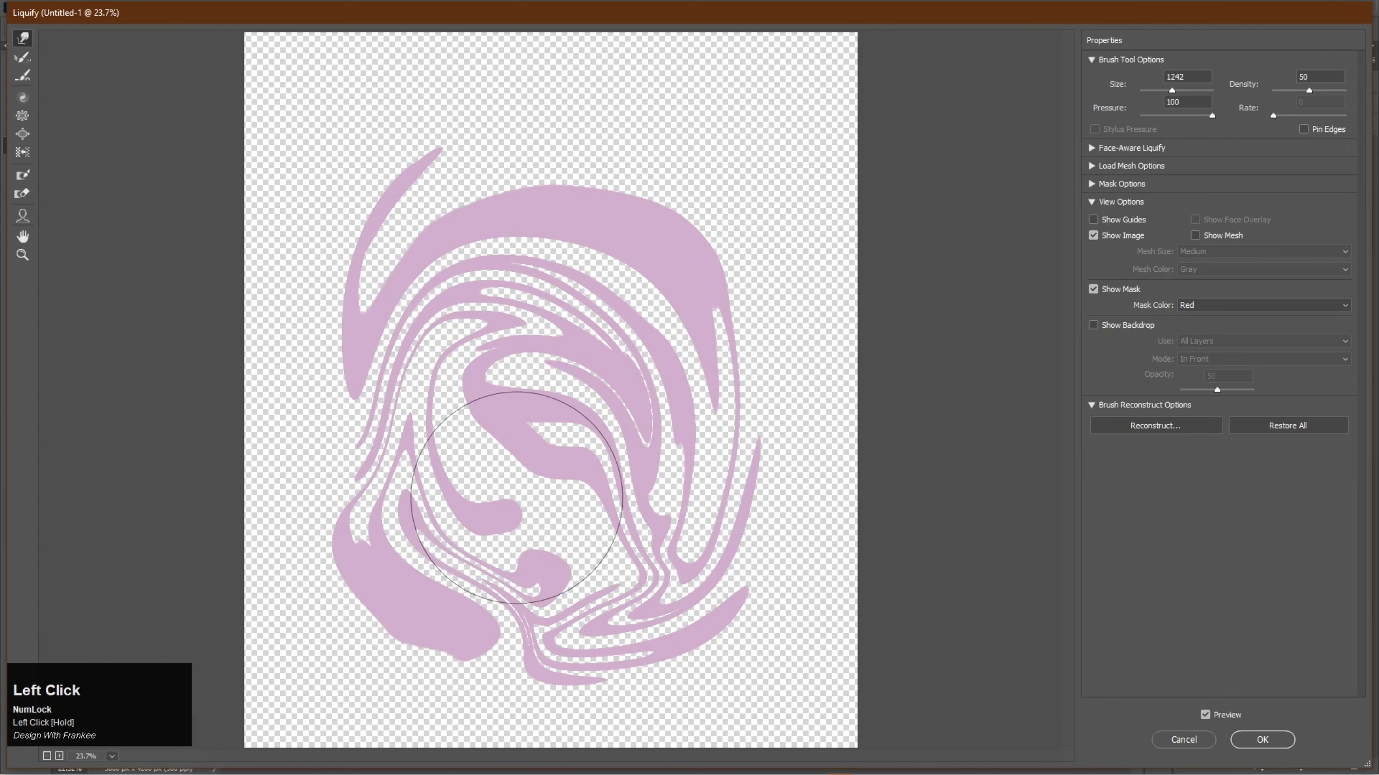
click(1262, 741)
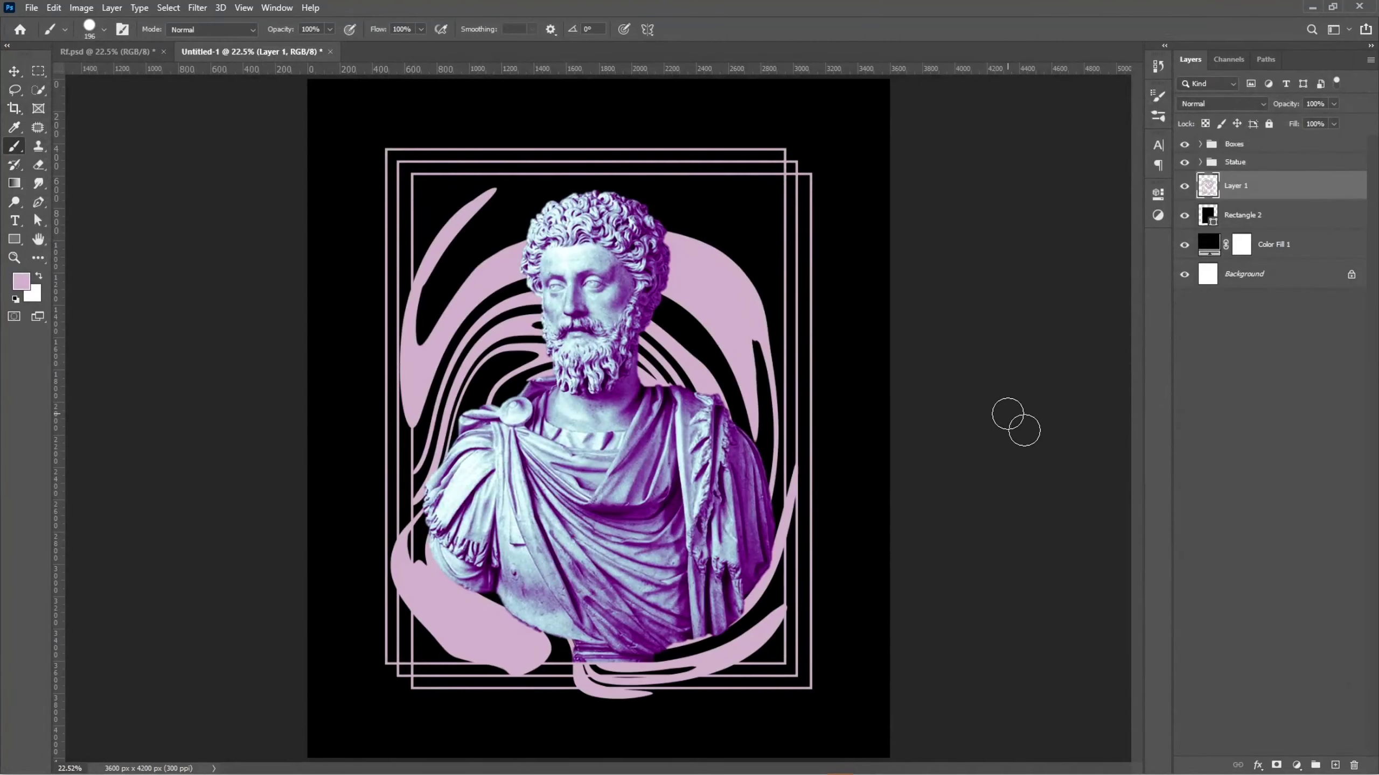
Clip the swirl layer to the black rectangle and shift the swirls slightly upward behind the bust
right_click(1258, 190)
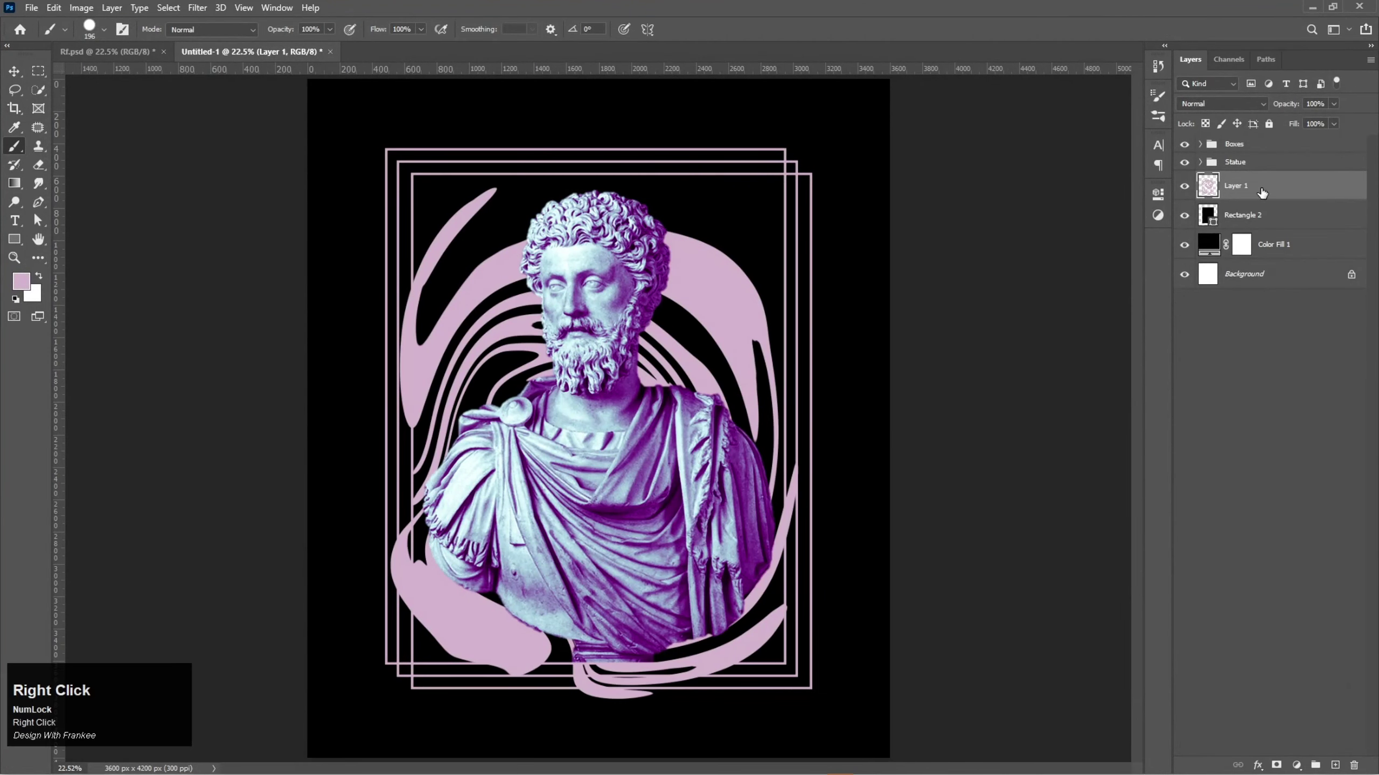
click(1157, 444)
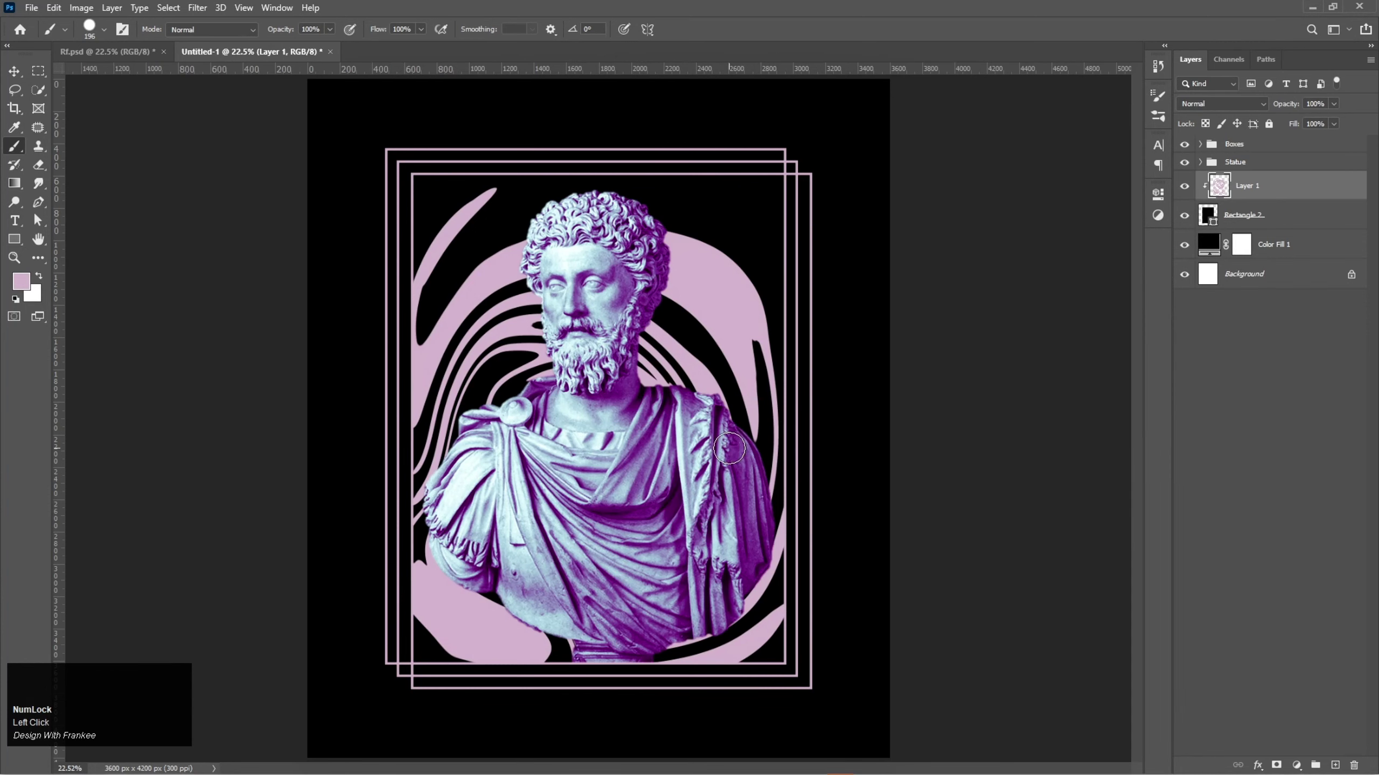
key(v)
drag(631, 441, 635, 417)
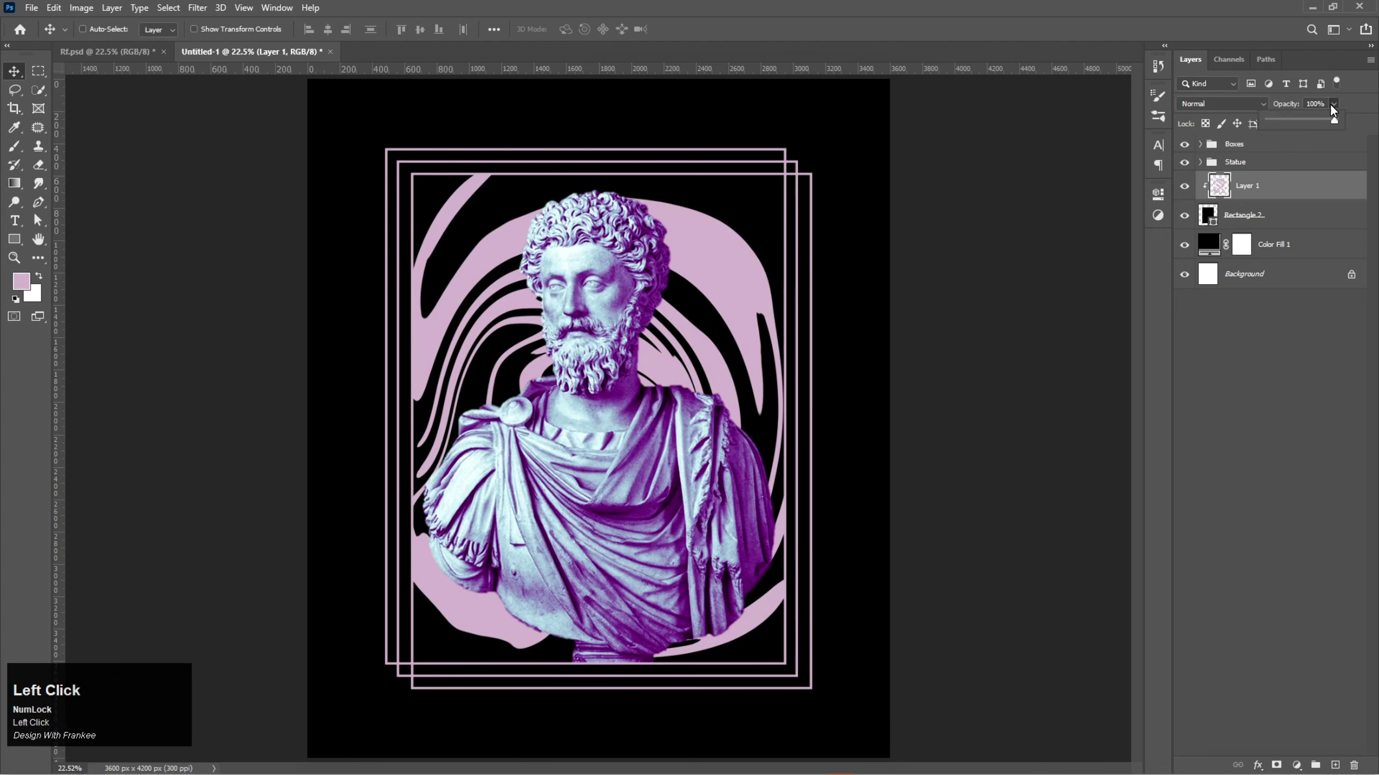
Set the swirl layer's opacity to 60%
click(1299, 103)
text(60)
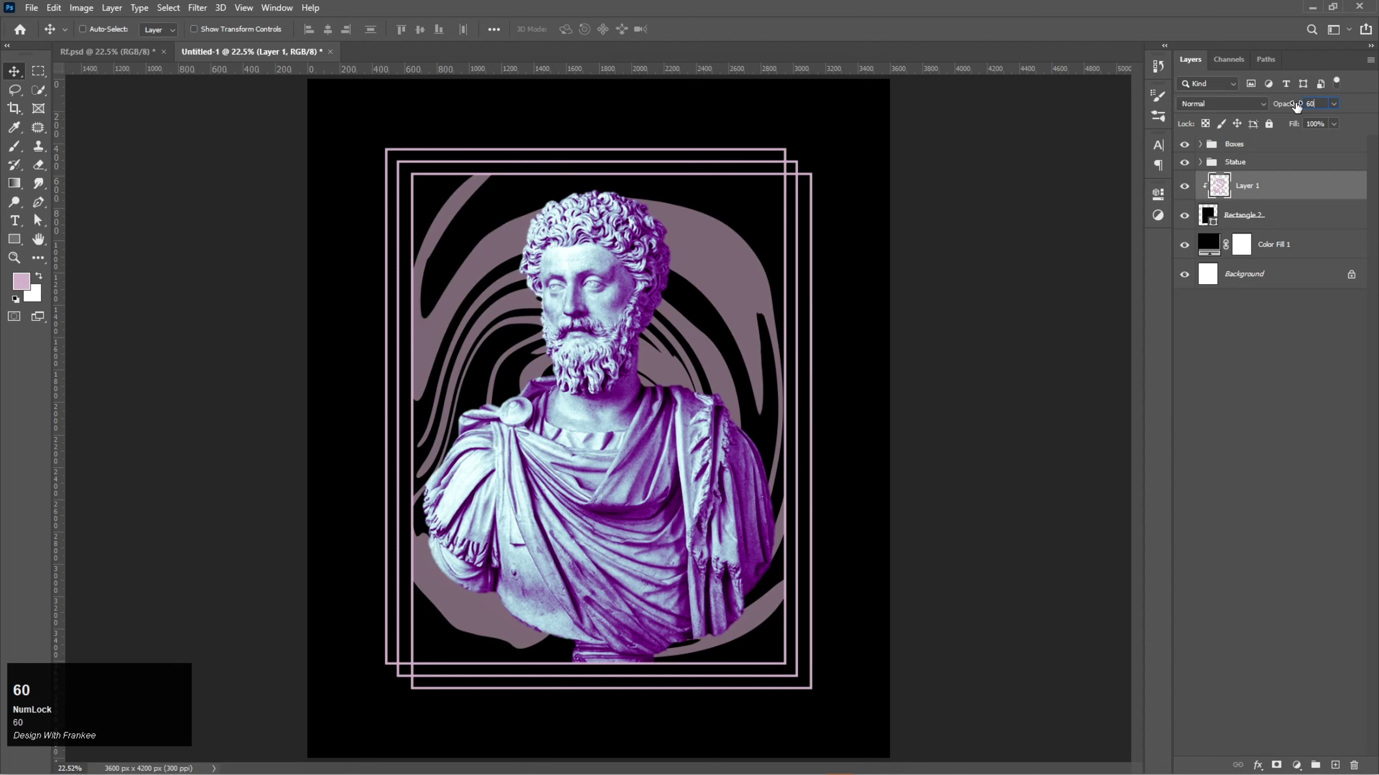
key(Return)
Duplicate the Statue group as a single smart object and place the copy directly below the Statue group
click(1243, 169)
key(ctrl+j)
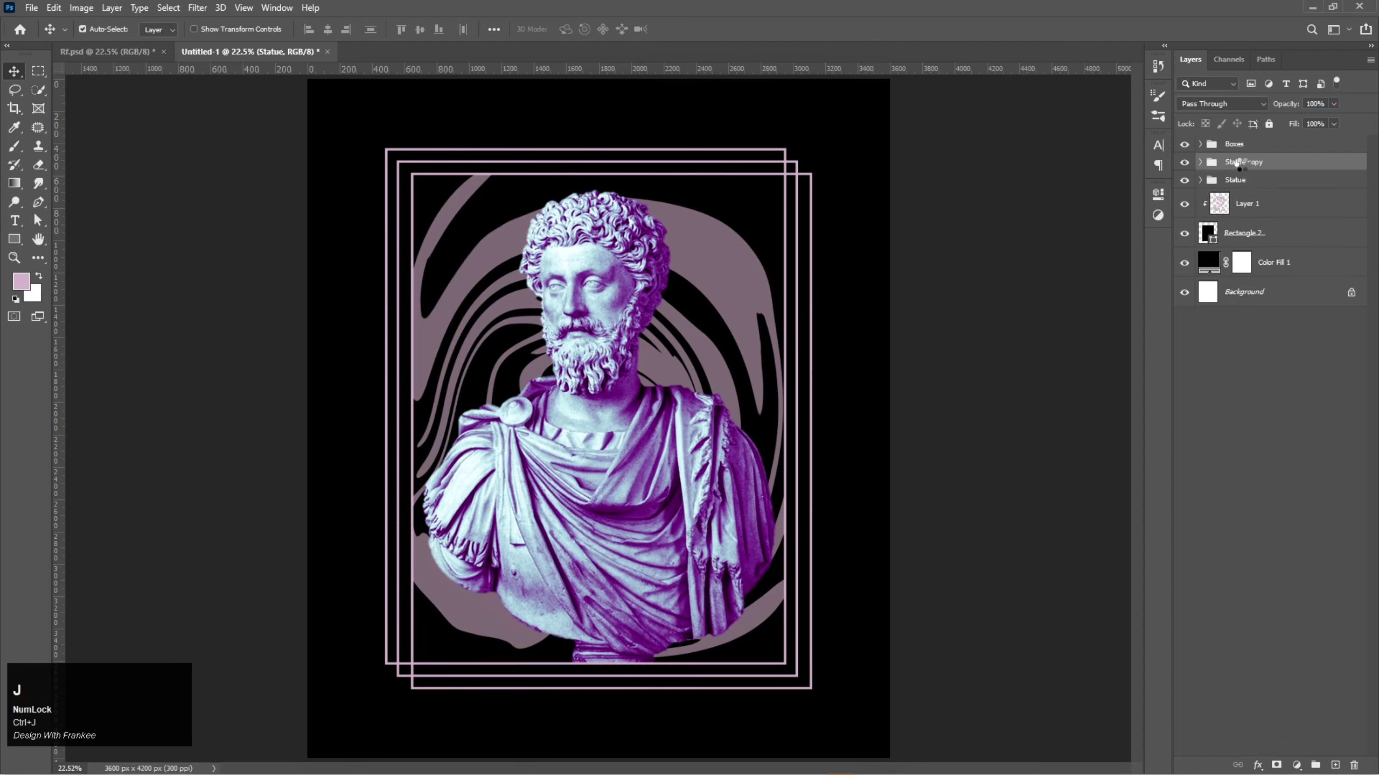
key(ctrl+e)
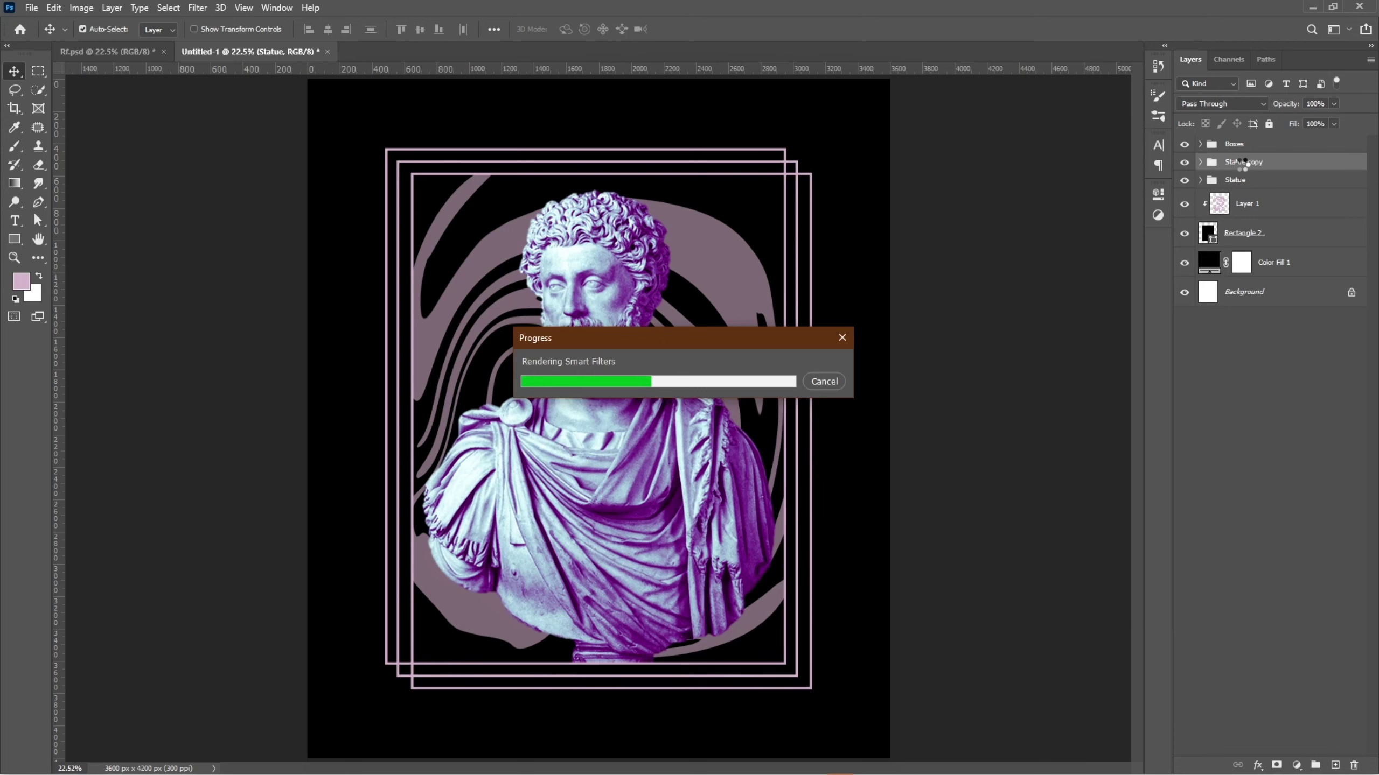
right_click(1243, 164)
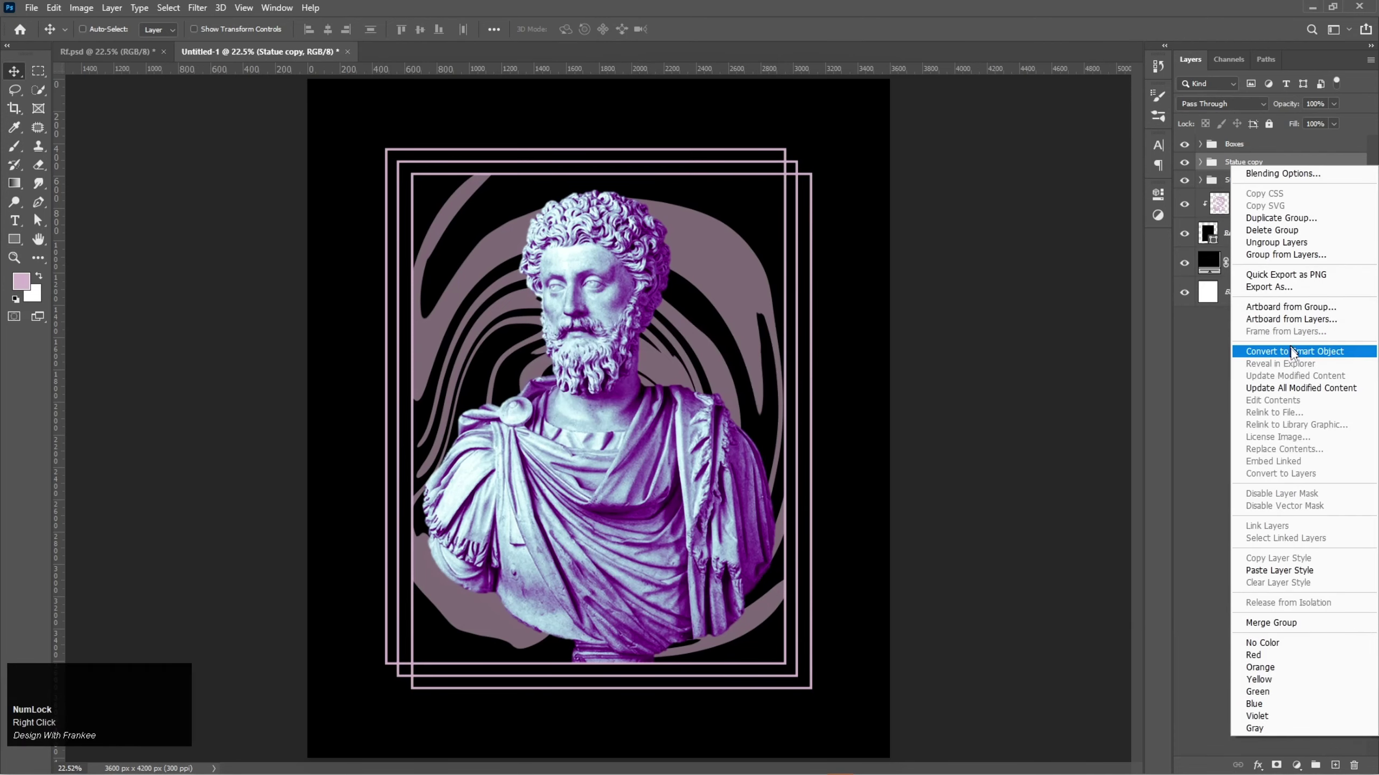
click(1292, 351)
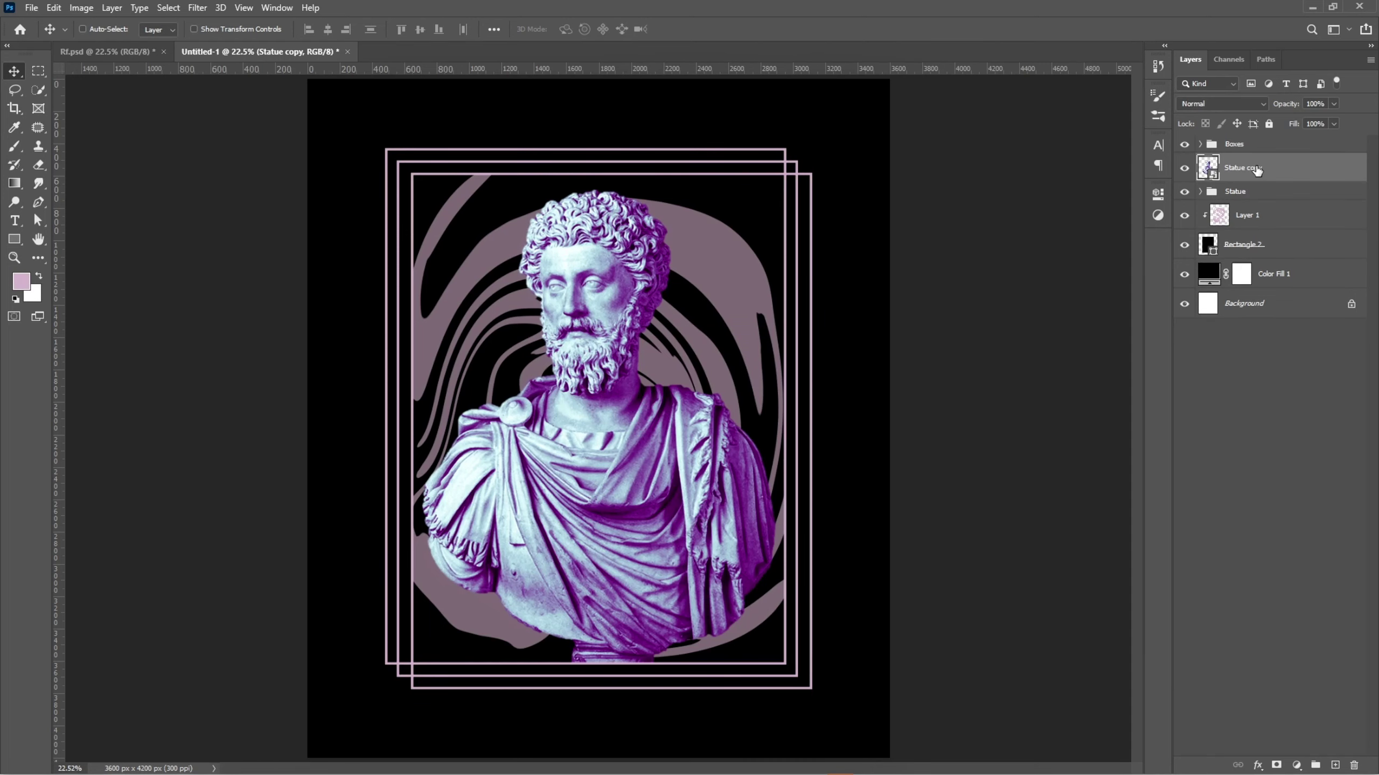
drag(1257, 168, 1257, 203)
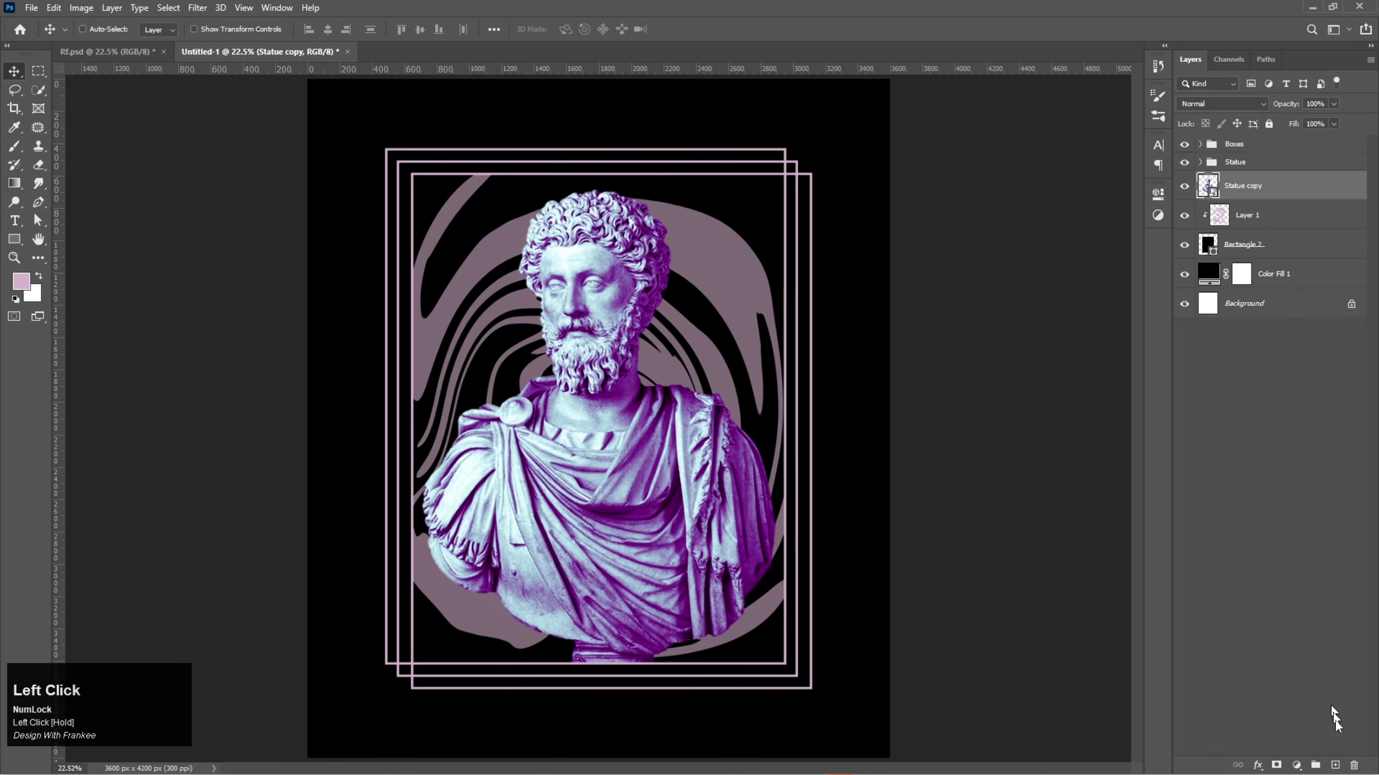
Turn the statue copy solid black with a clipped Levels adjustment, lowering output white to 0, and check it with the Statue group hidden briefly
click(1296, 765)
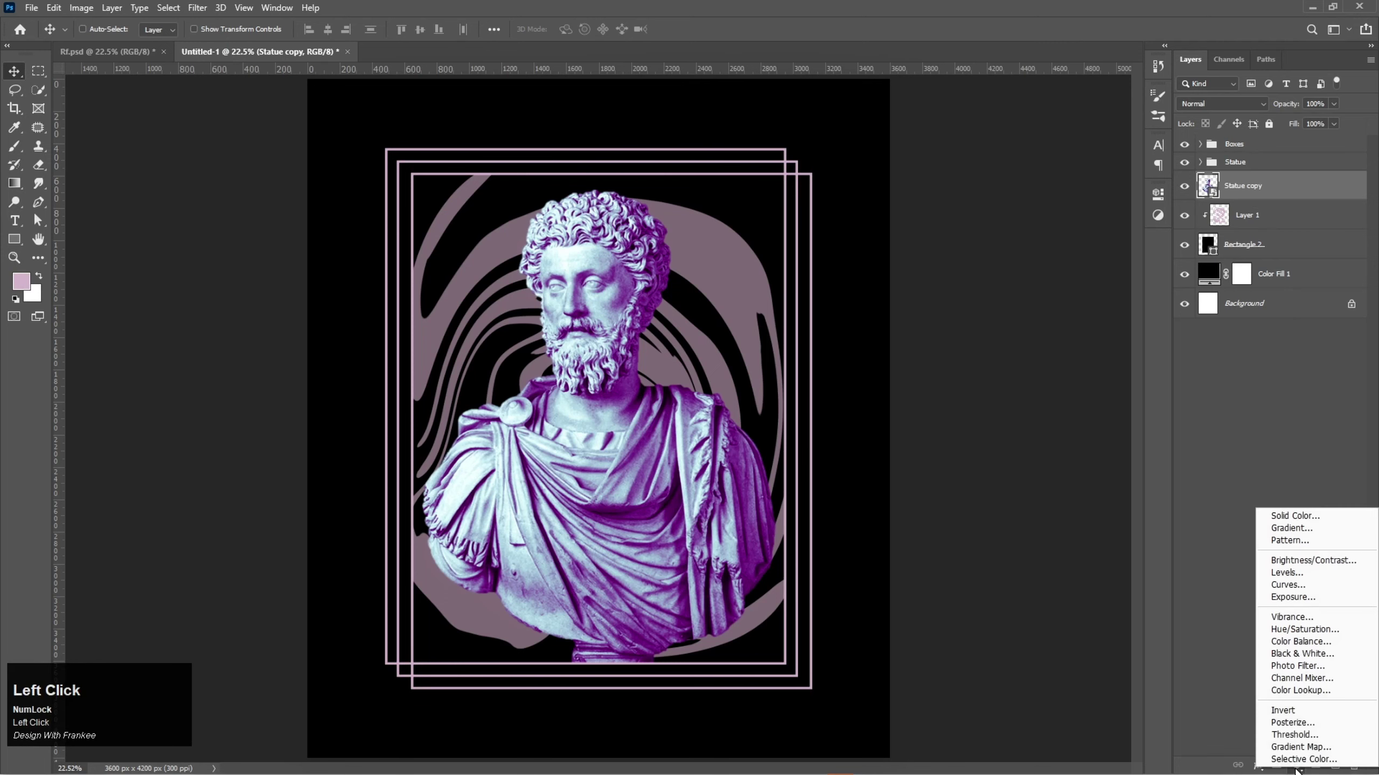
click(1293, 573)
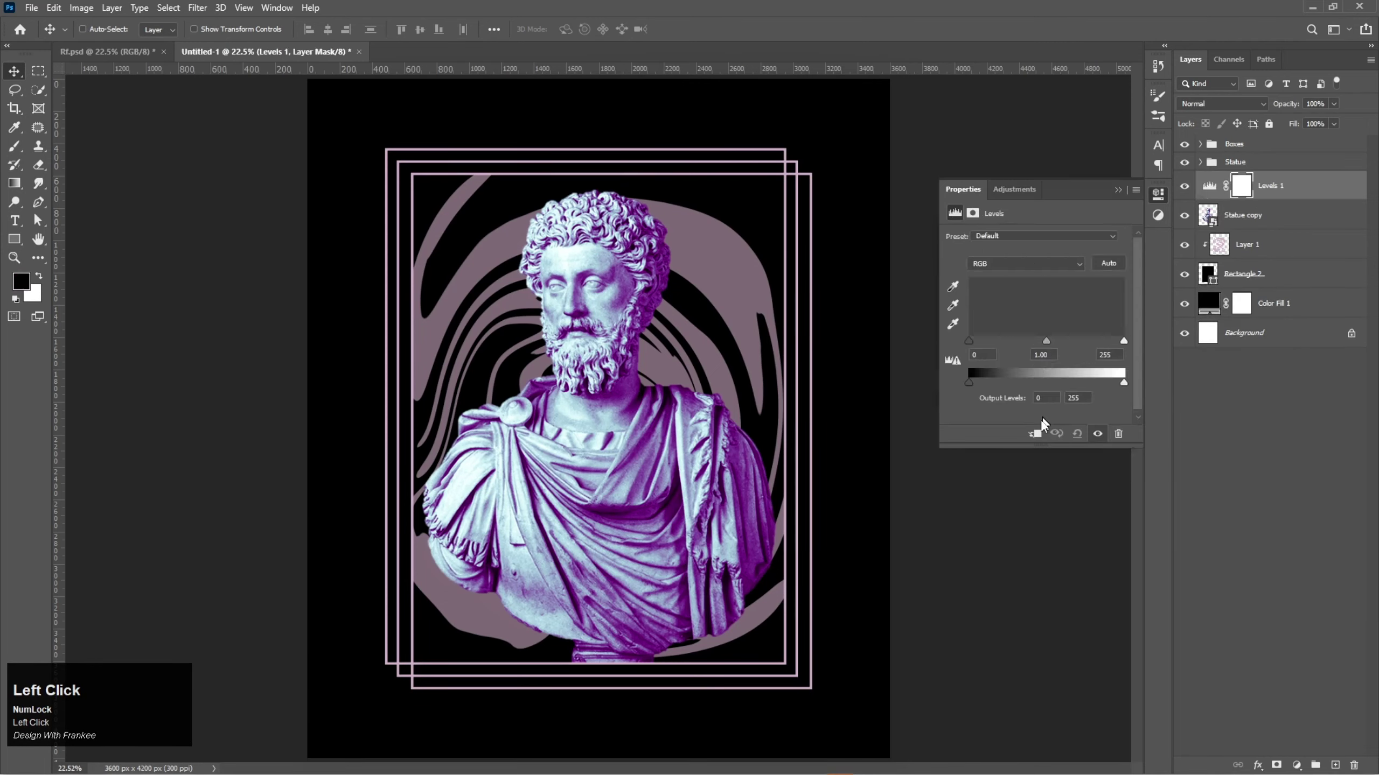
click(1034, 433)
drag(1124, 383, 926, 371)
click(1118, 189)
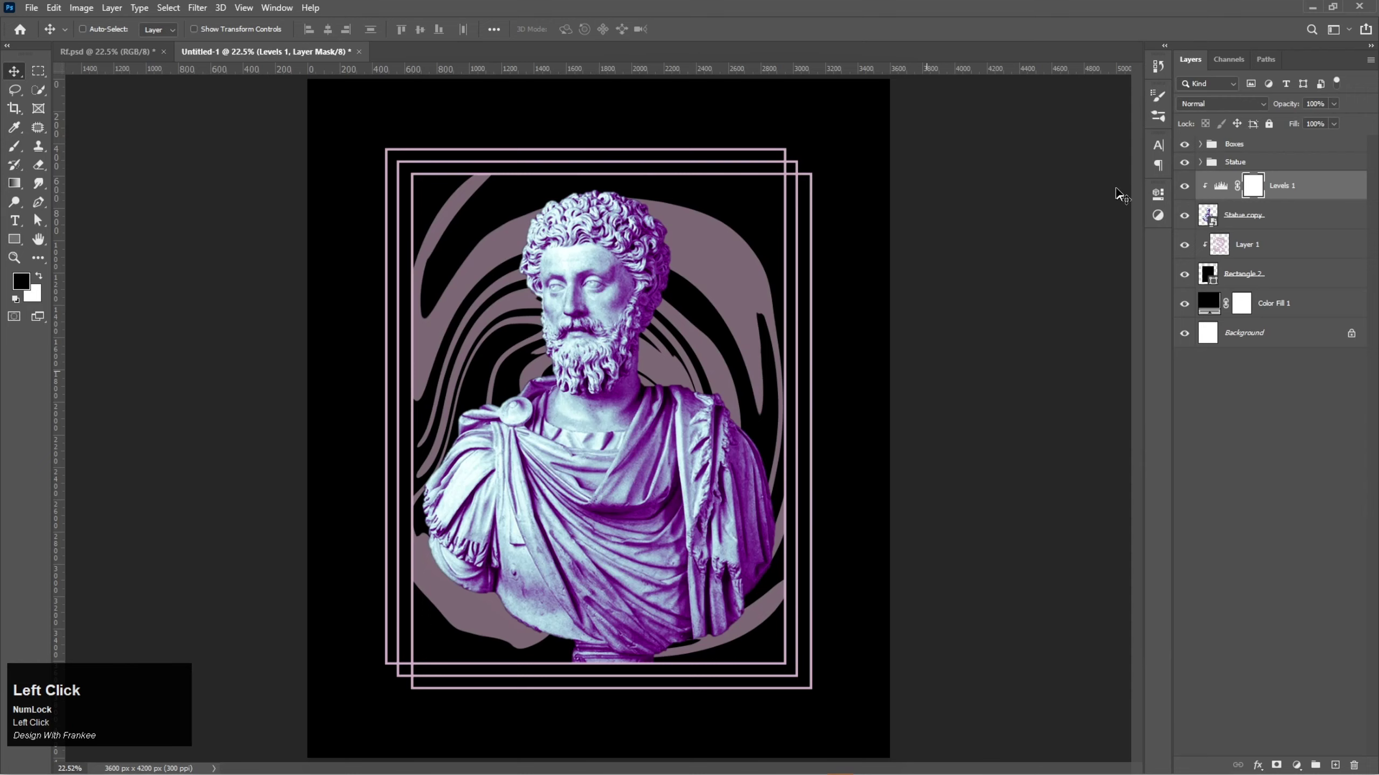
click(1185, 163)
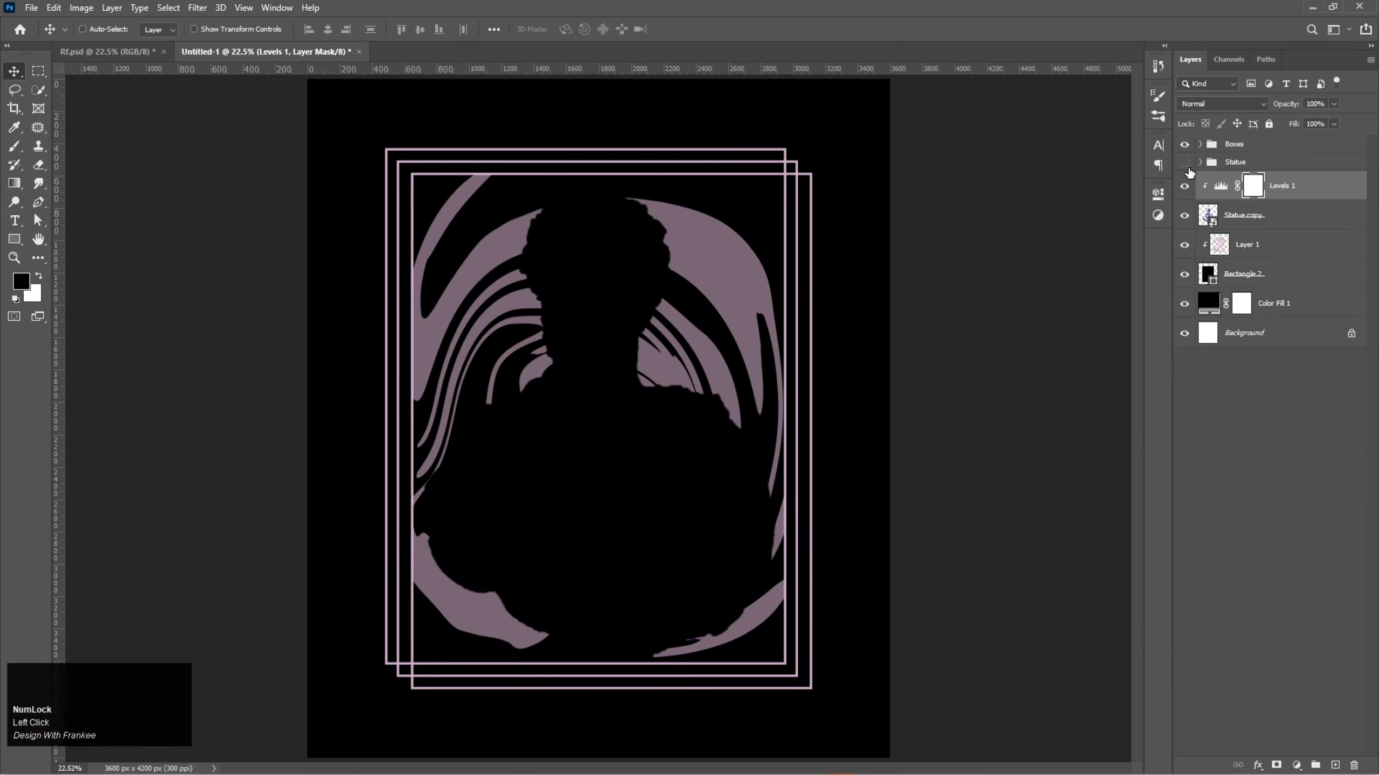
click(1185, 163)
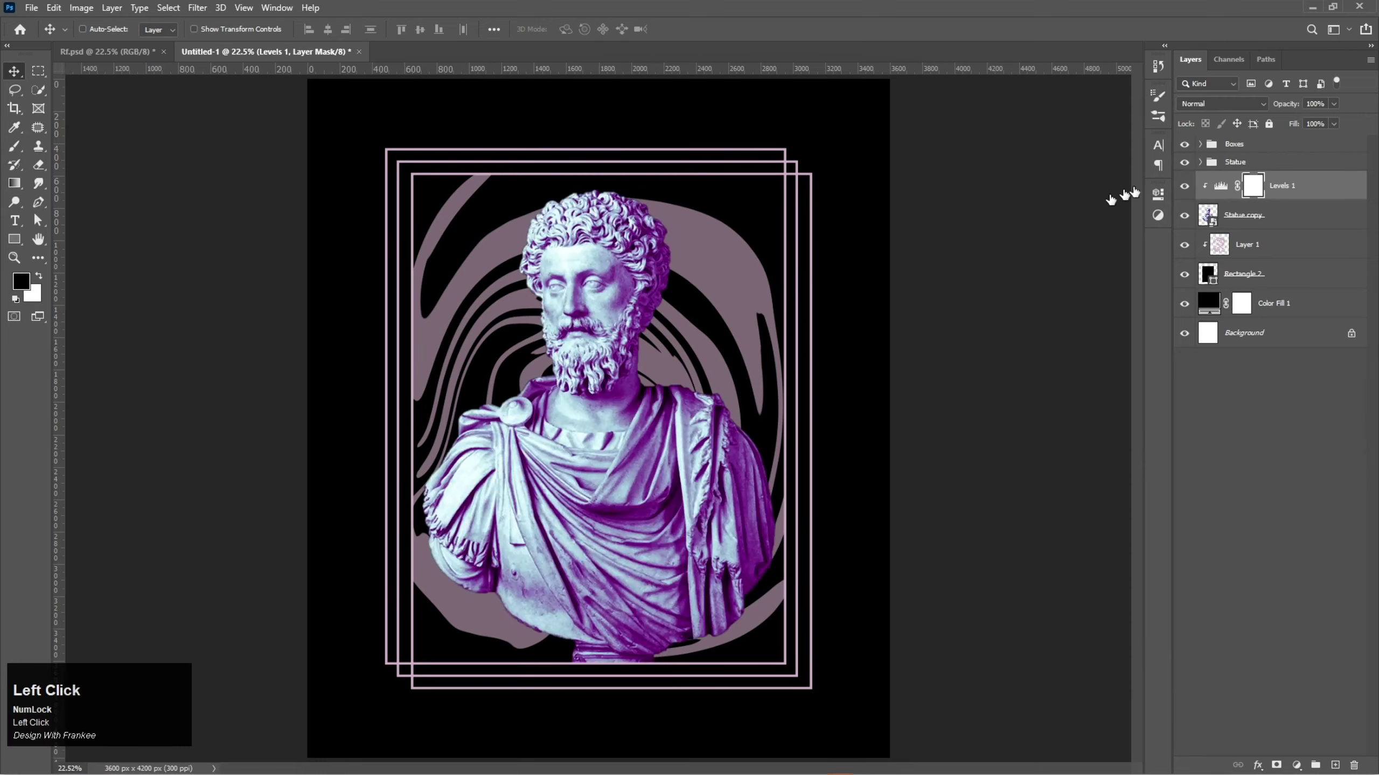
Group the black statue copy with its Levels adjustment and distort it into a rightward cast shadow, skewed about -9.12° at 96.07% height
shift+click(1311, 228)
key(ctrl+g)
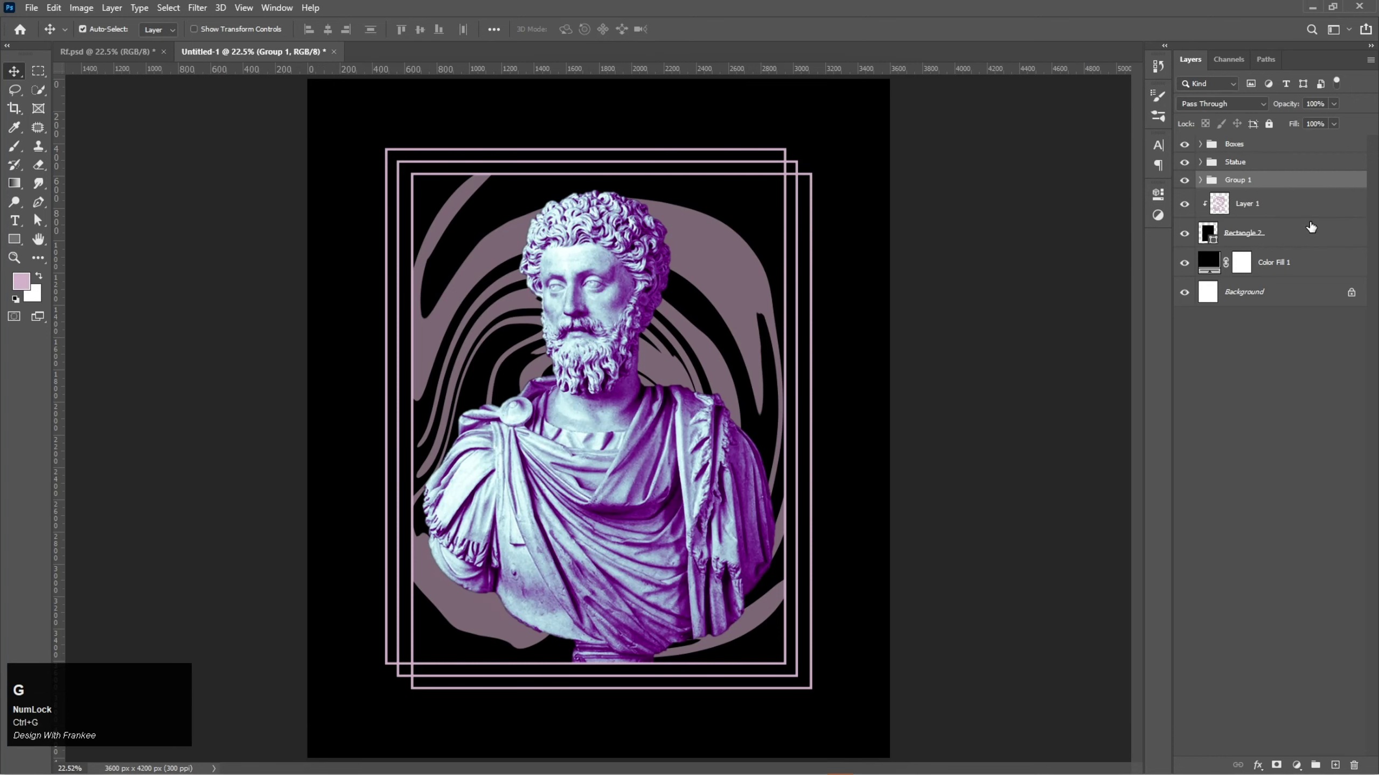
key(ctrl+t)
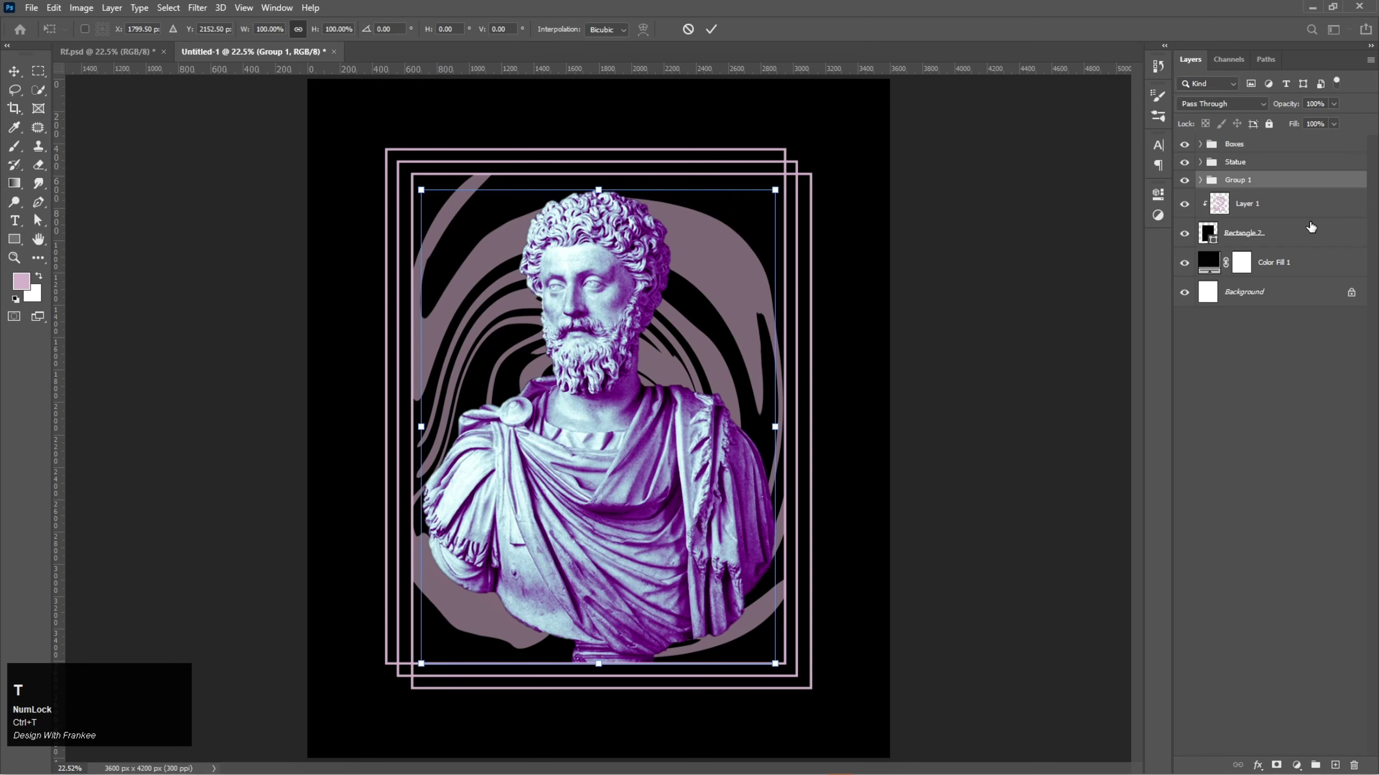
right_click(609, 233)
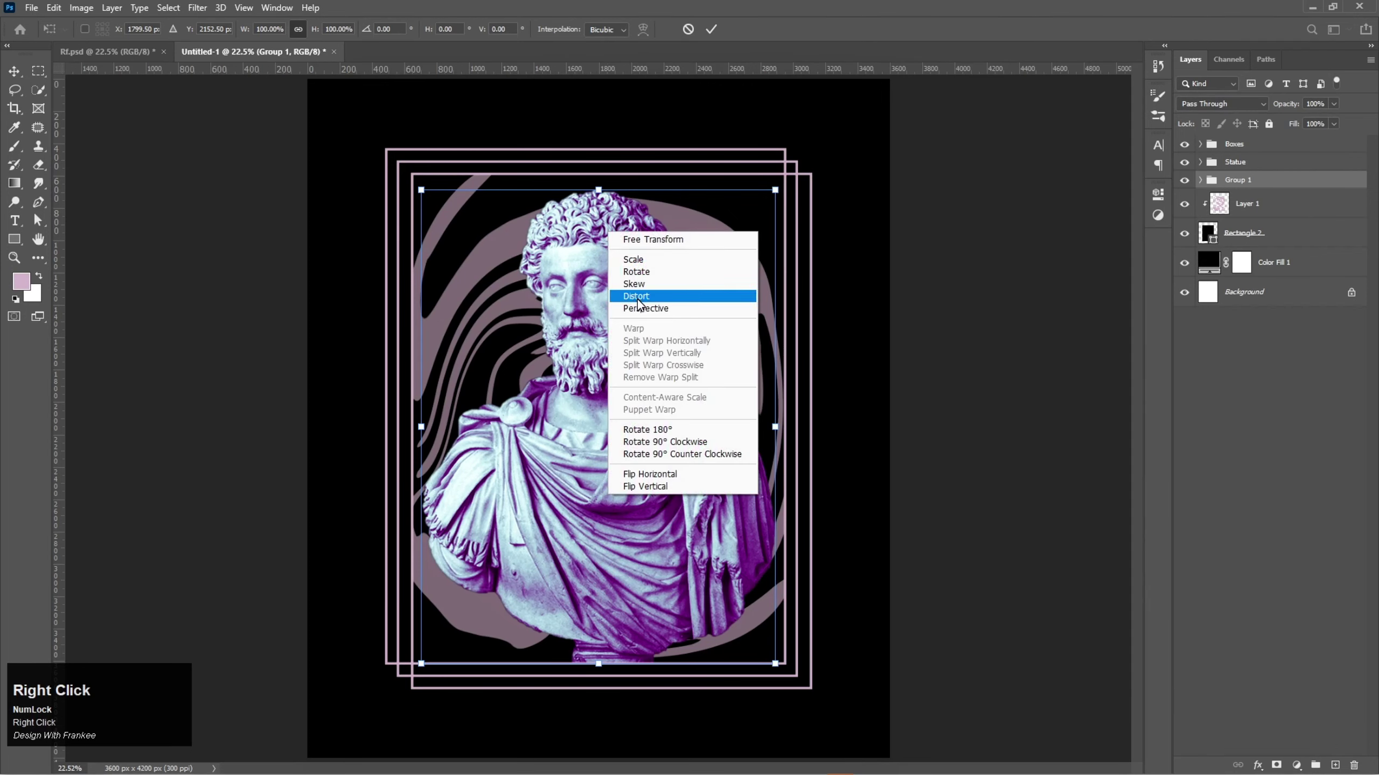
click(637, 298)
drag(600, 191, 657, 211)
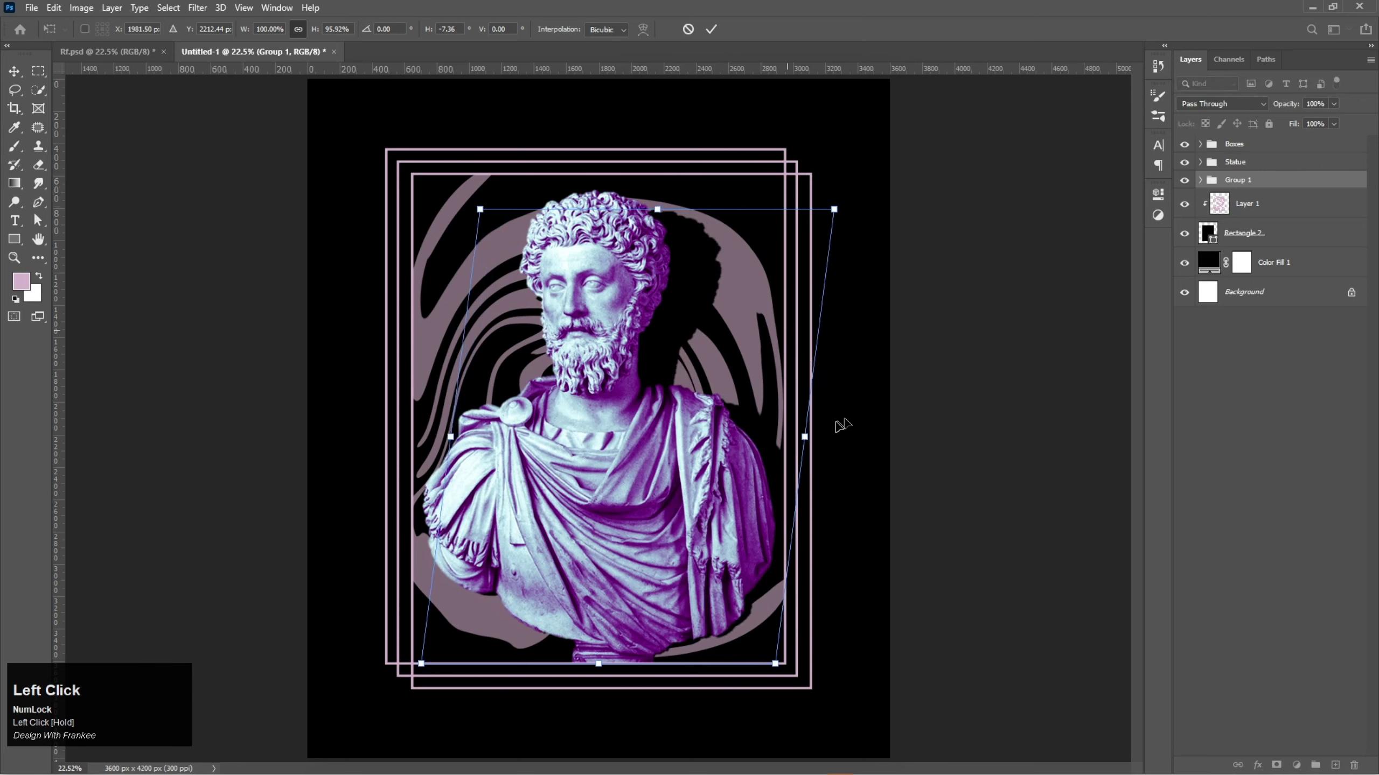
click(657, 212)
drag(657, 213, 666, 213)
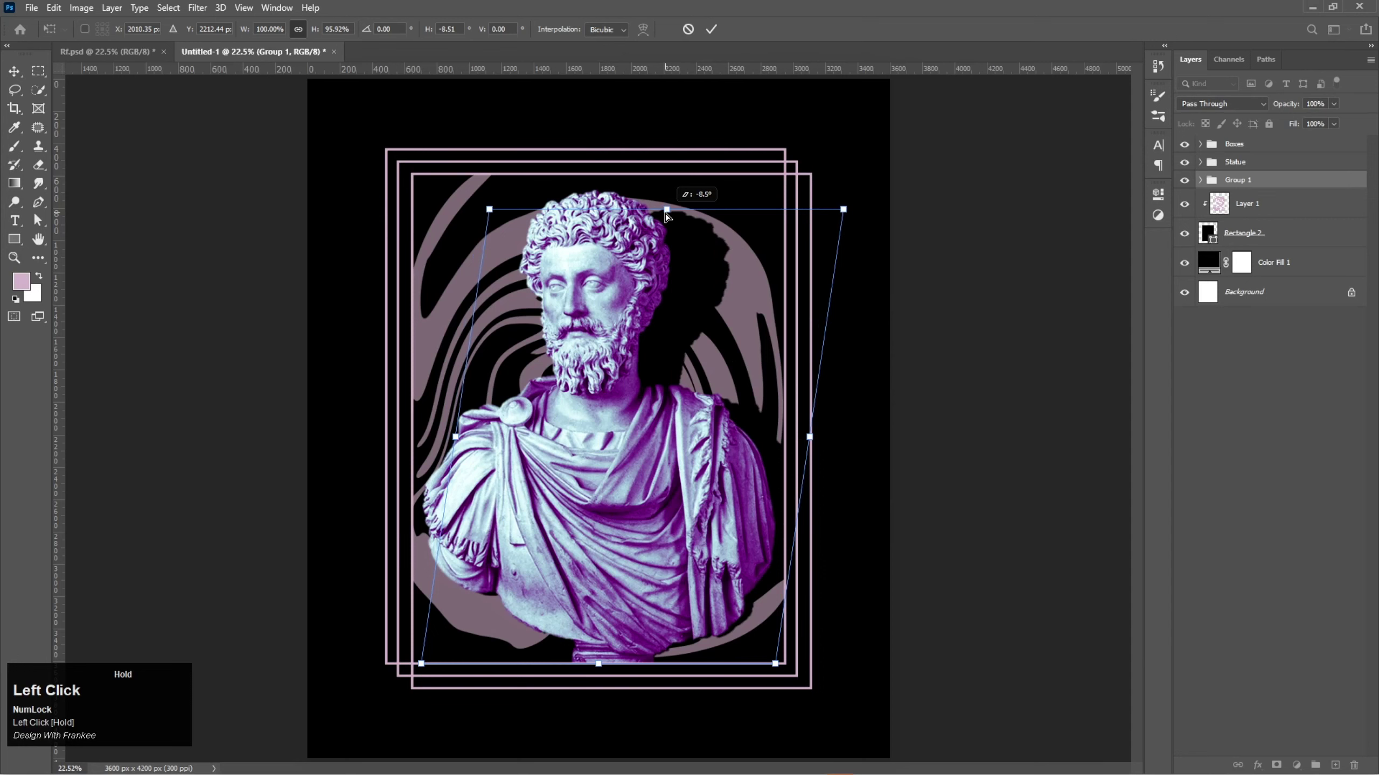
drag(666, 214, 671, 215)
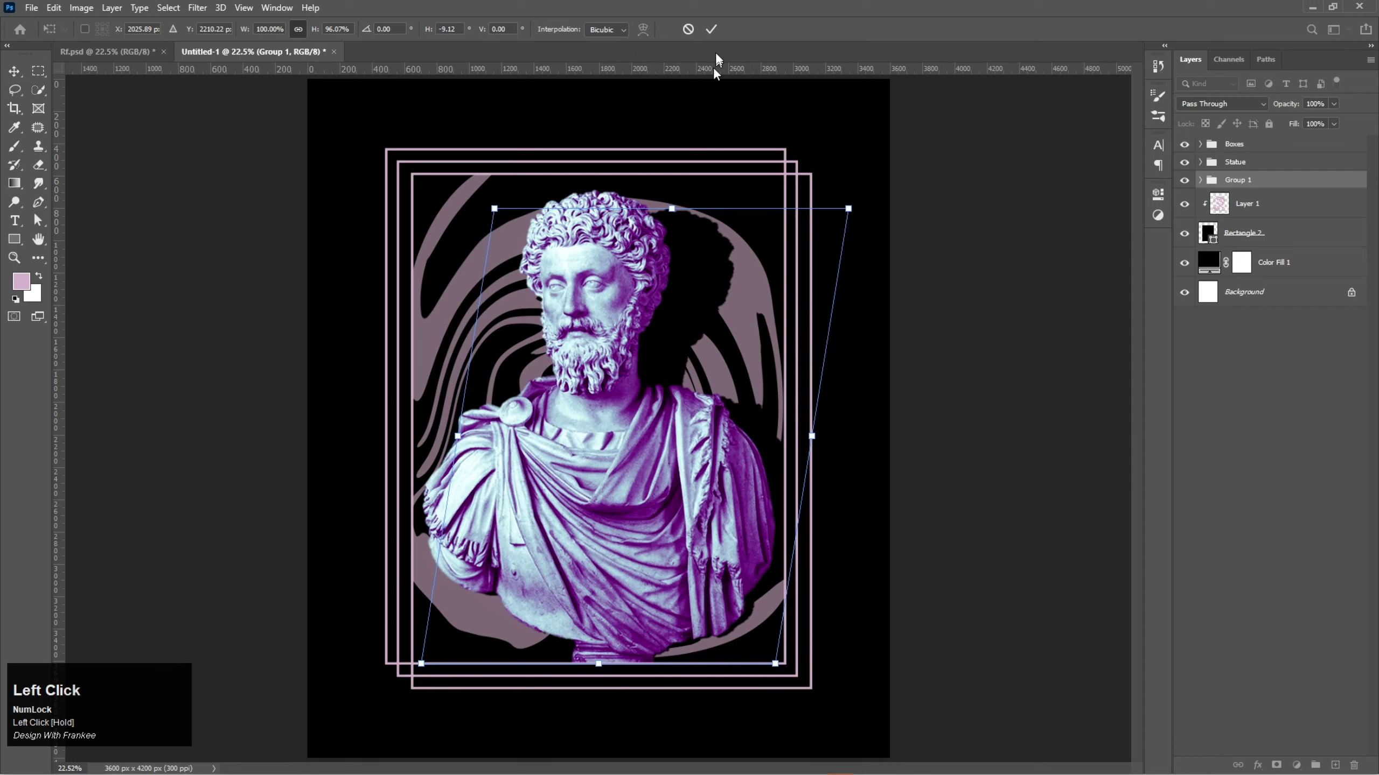
click(714, 26)
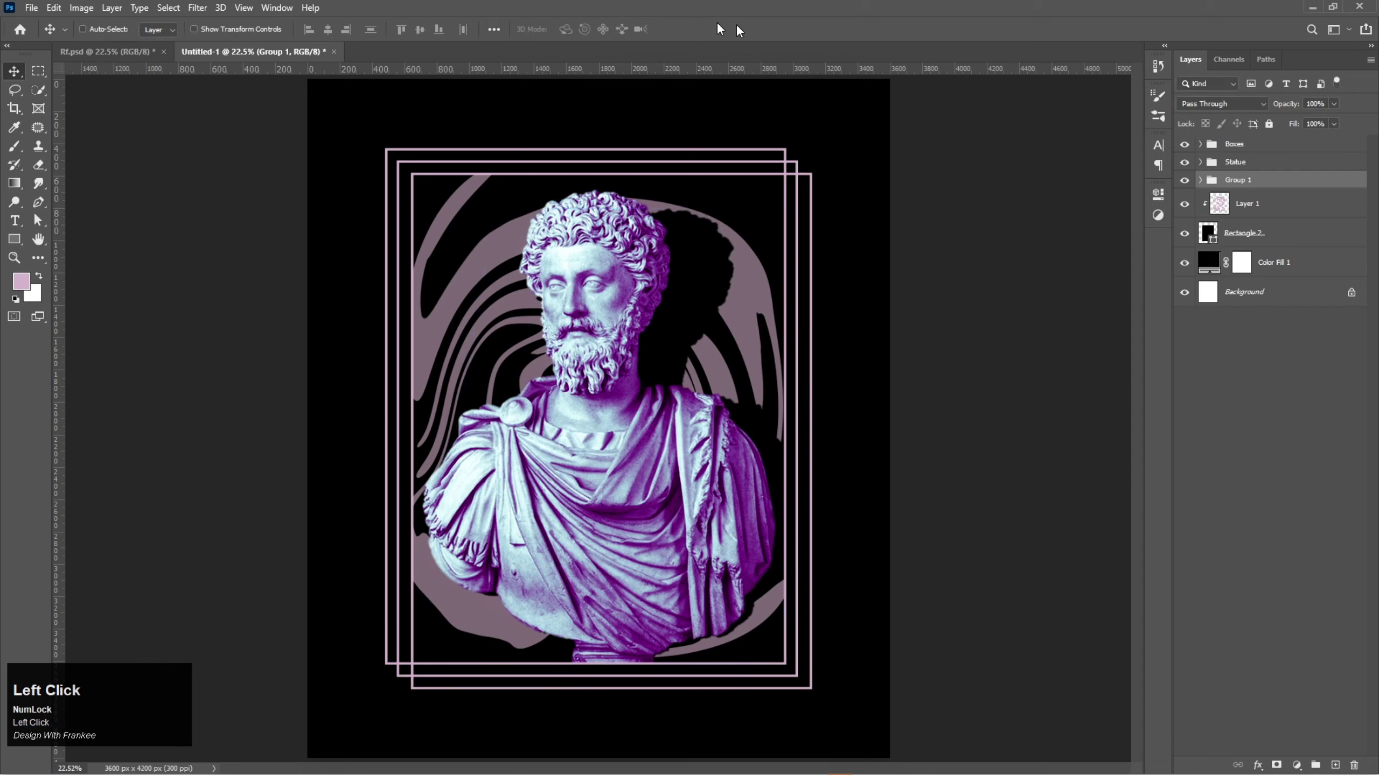
Set the opacity of the black statue copy's group to 70%
click(1333, 104)
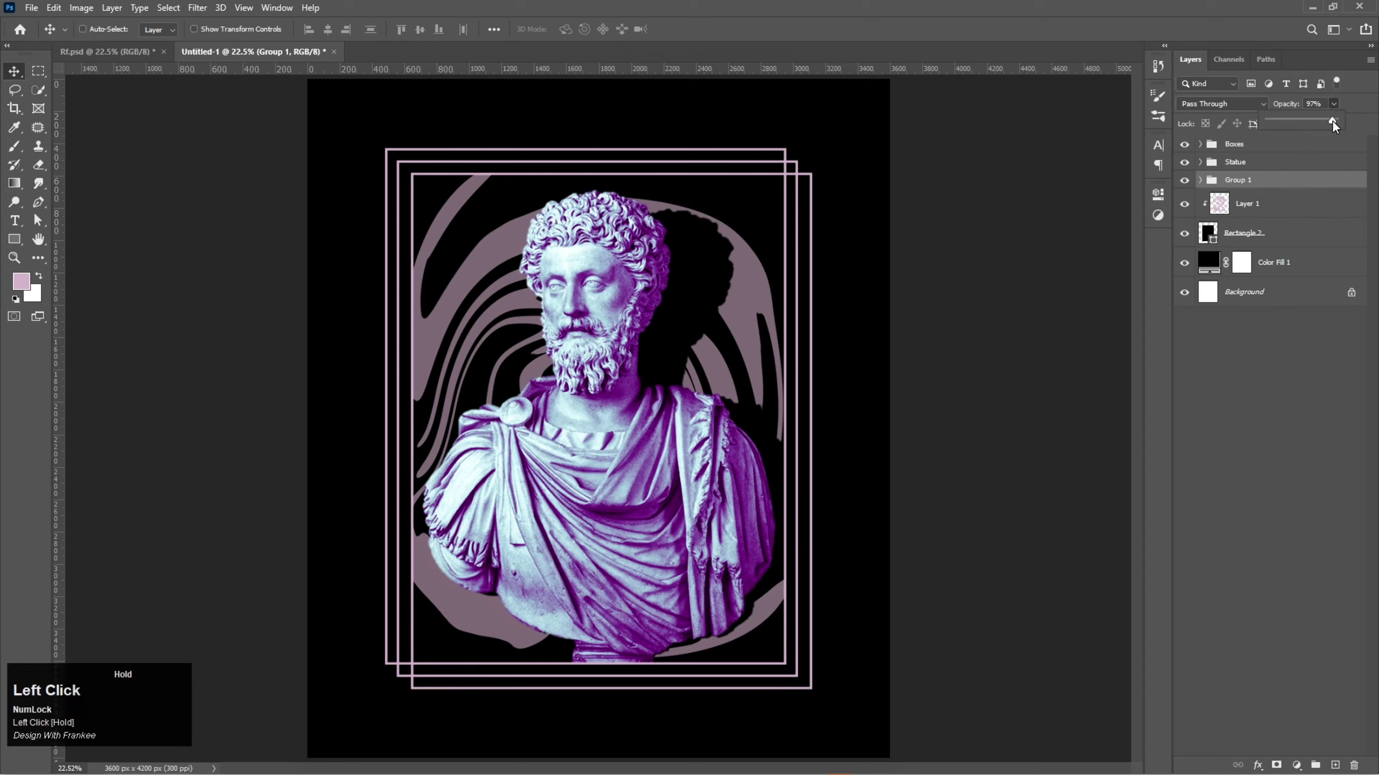
drag(1333, 121, 1315, 121)
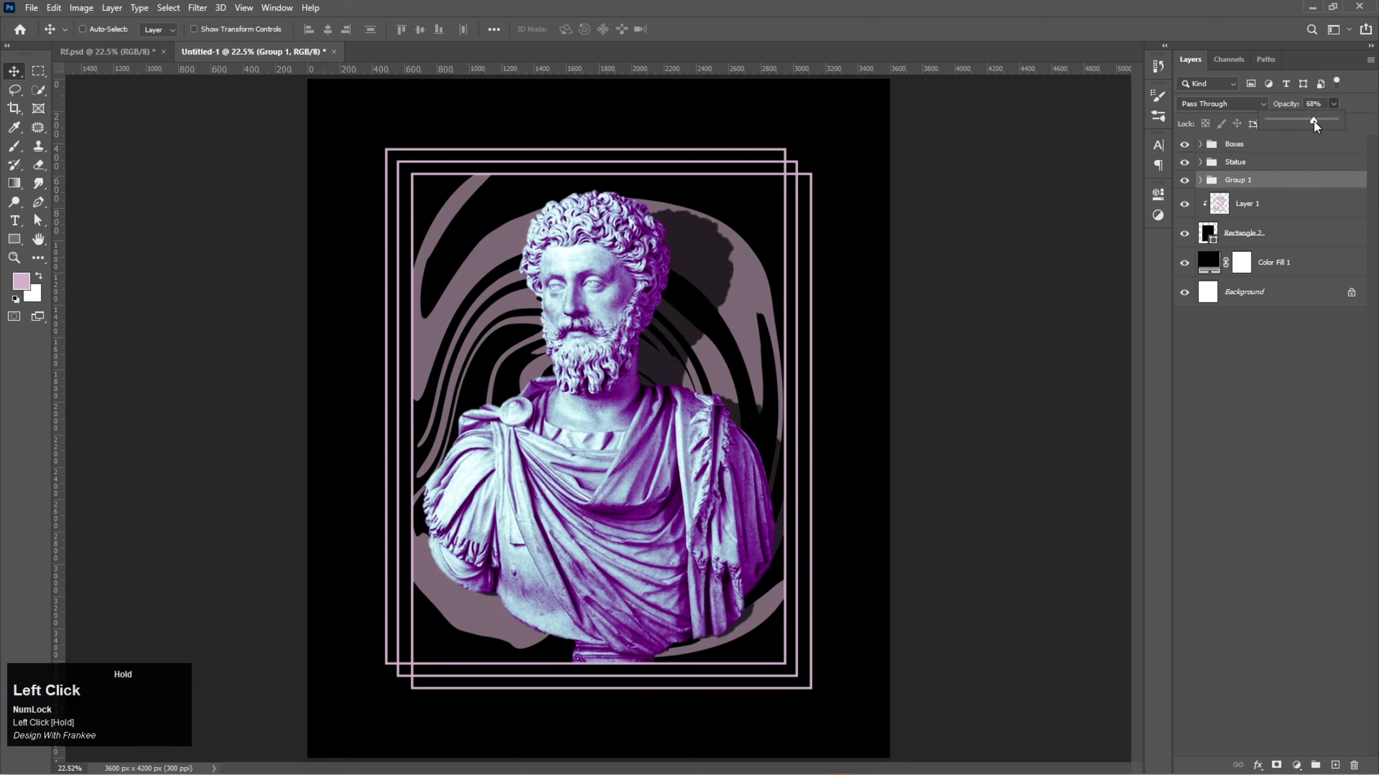
click(1321, 104)
drag(1323, 104, 1294, 106)
text(70)
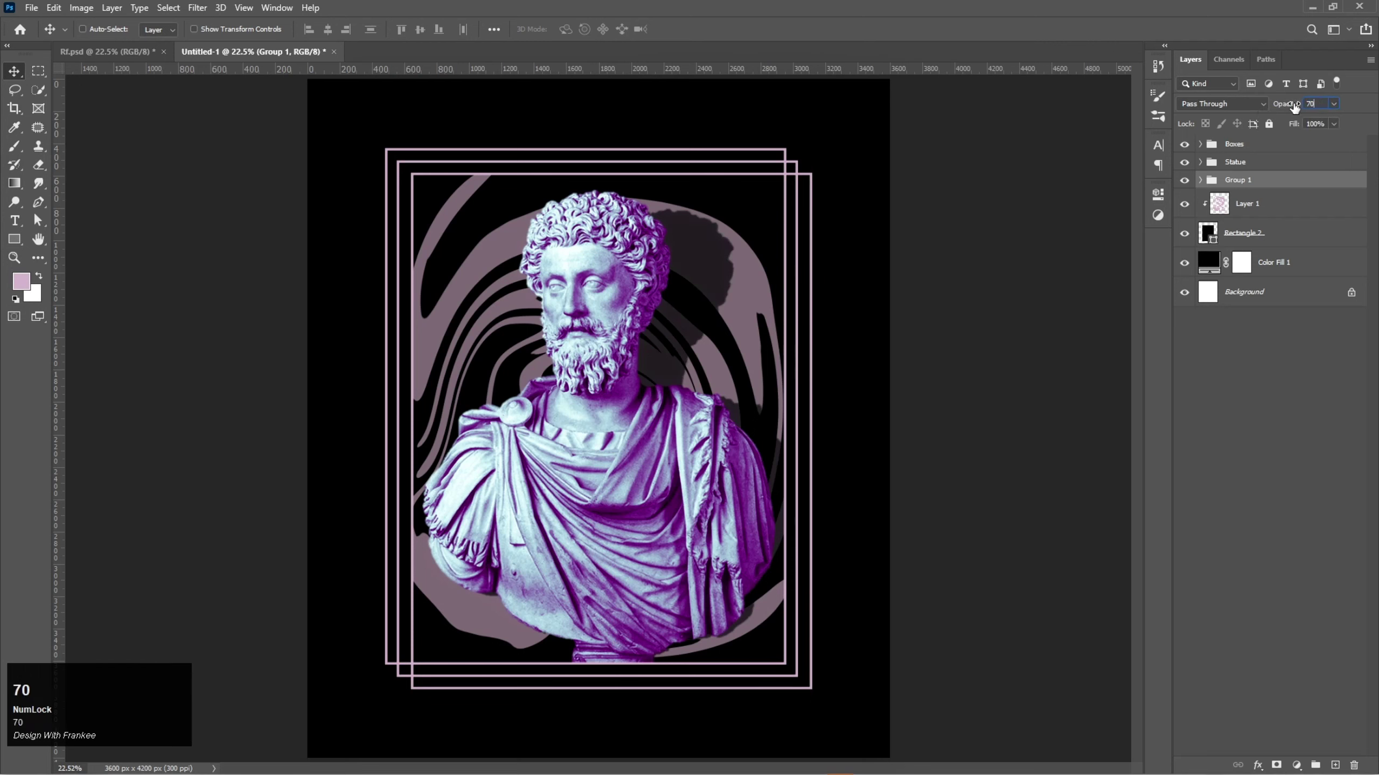
key(Return)
Rename the black statue copy's group to Shadow
double_click(1240, 180)
text(Shado)
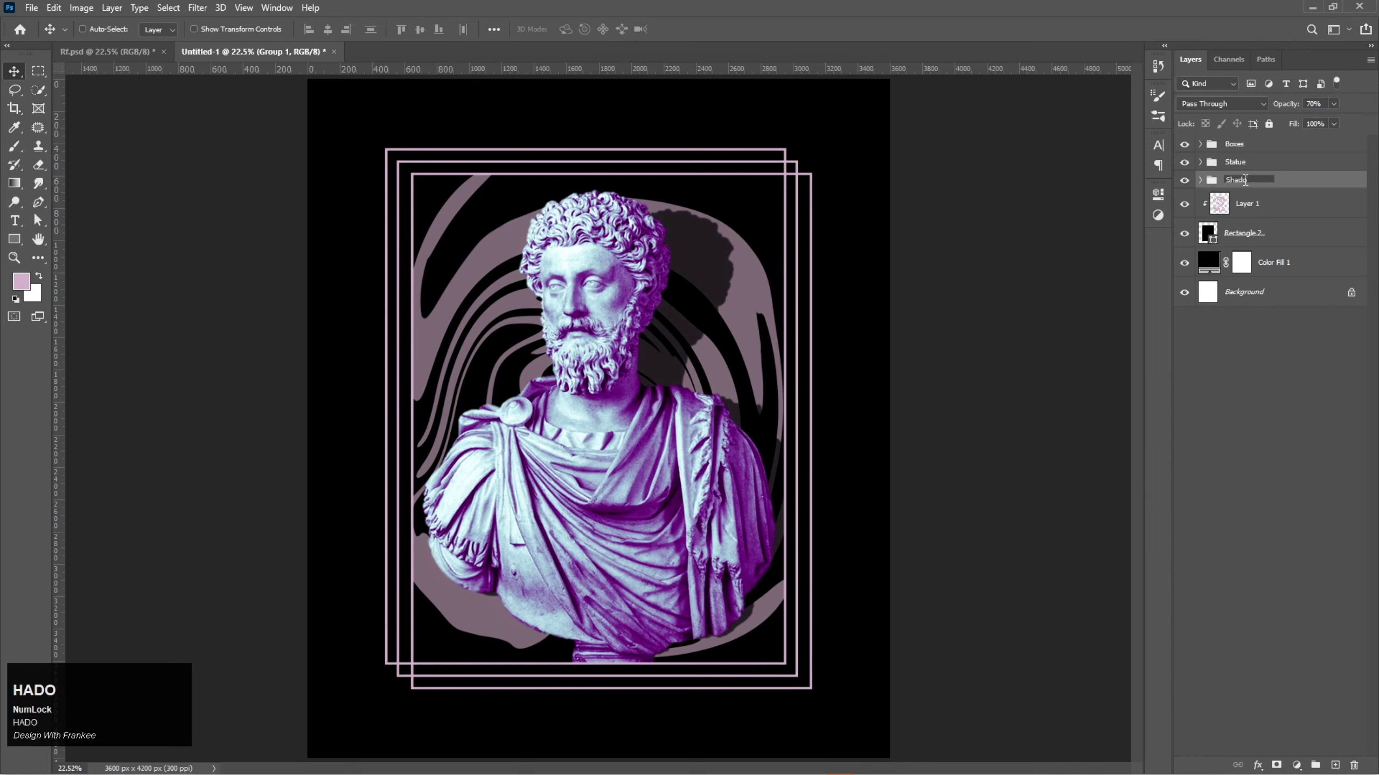
text(w)
key(Return)
Add the horizontal title text OBSESSED above the outline frames, in the Condensed font style at 15 pt, layered over the Boxes group
click(1271, 148)
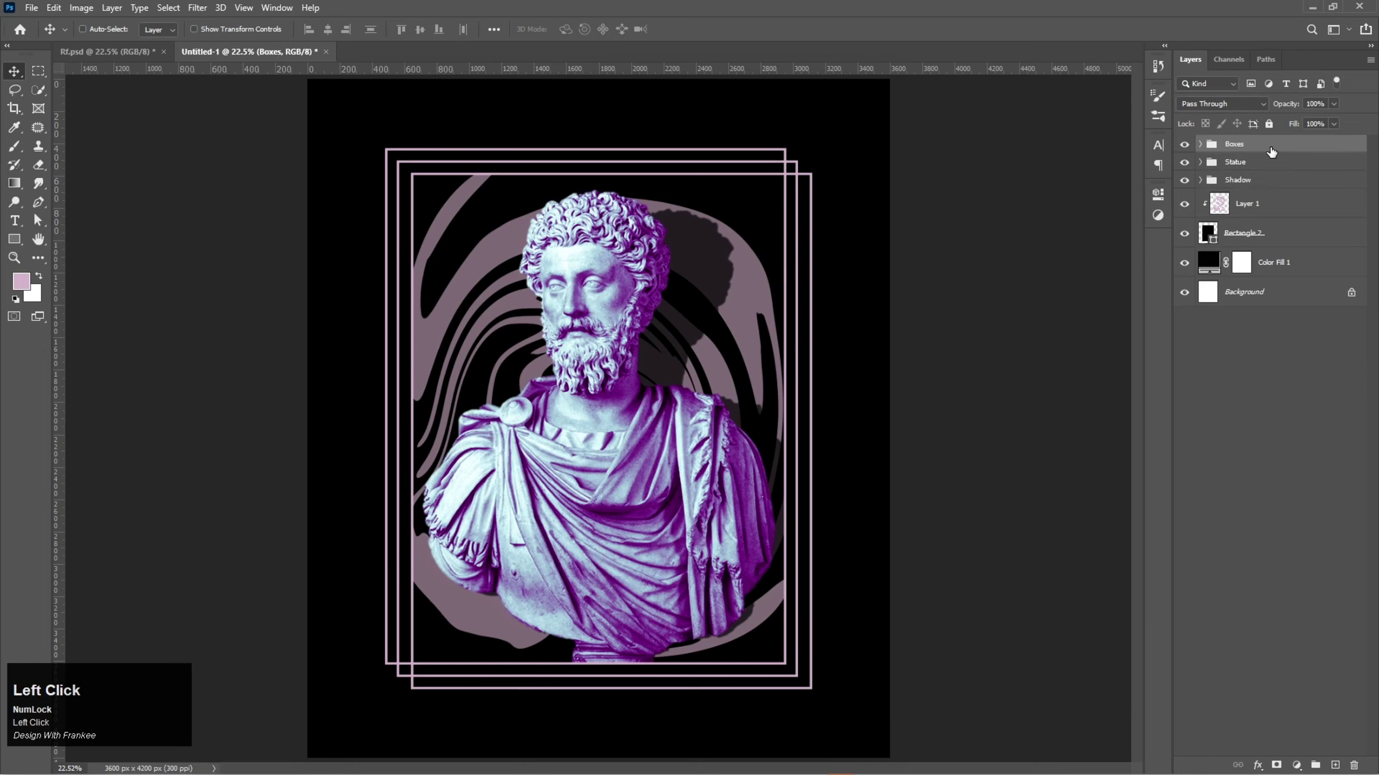
key(t)
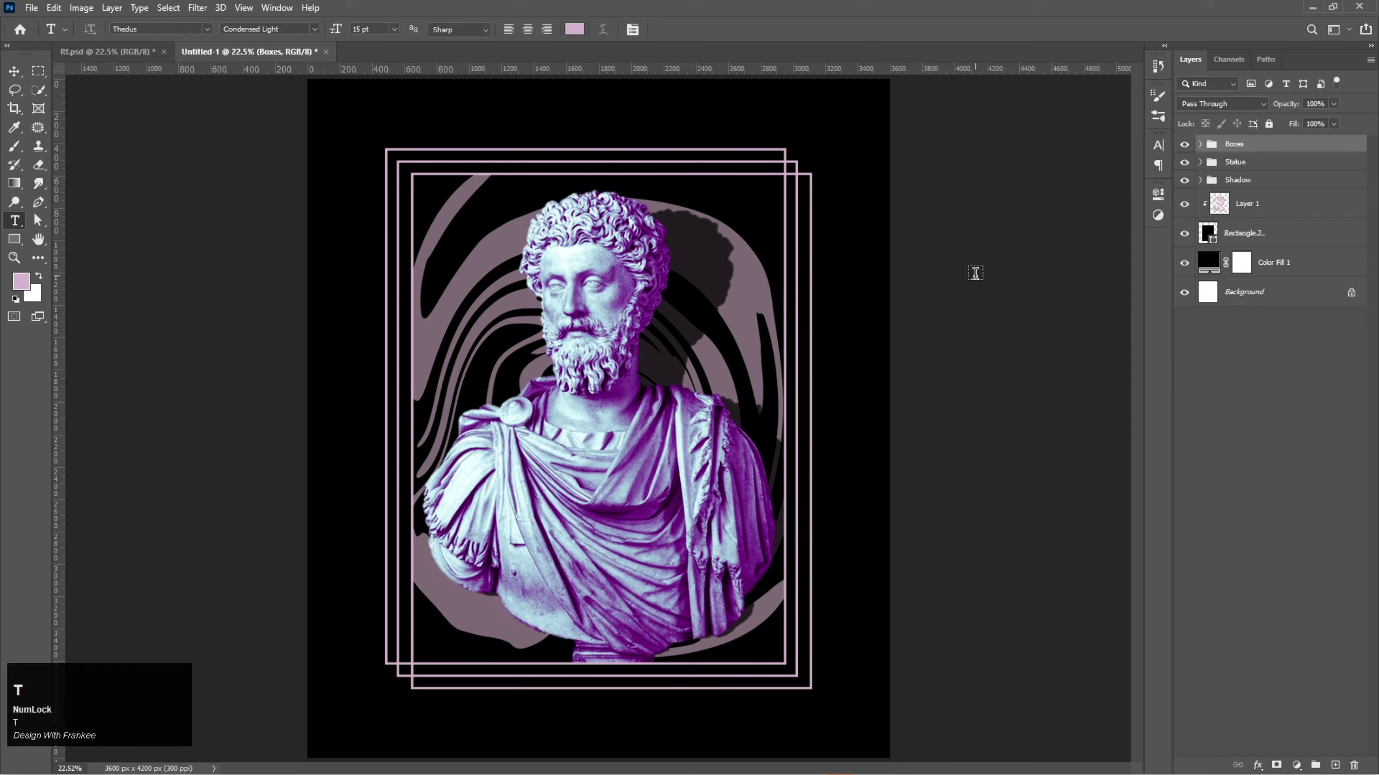
right_click(14, 221)
click(57, 224)
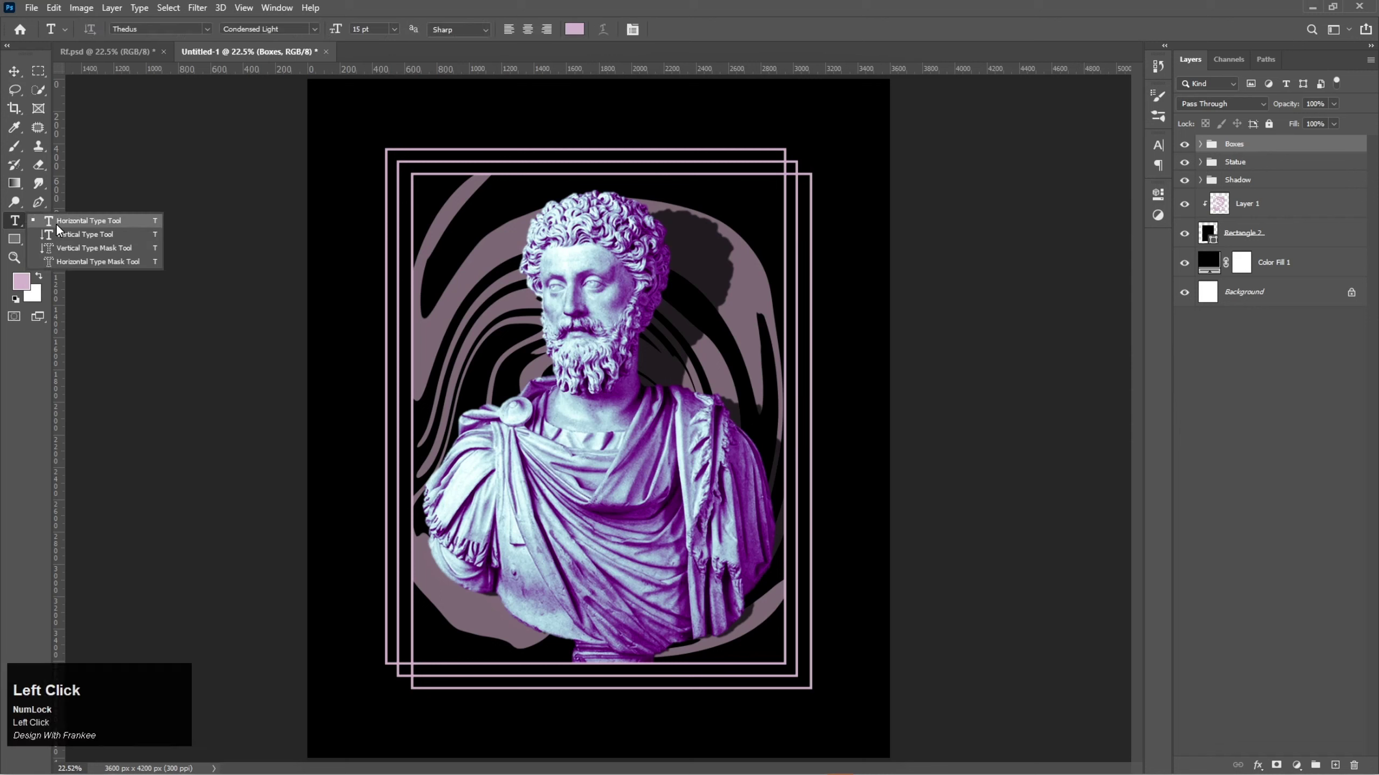
click(314, 31)
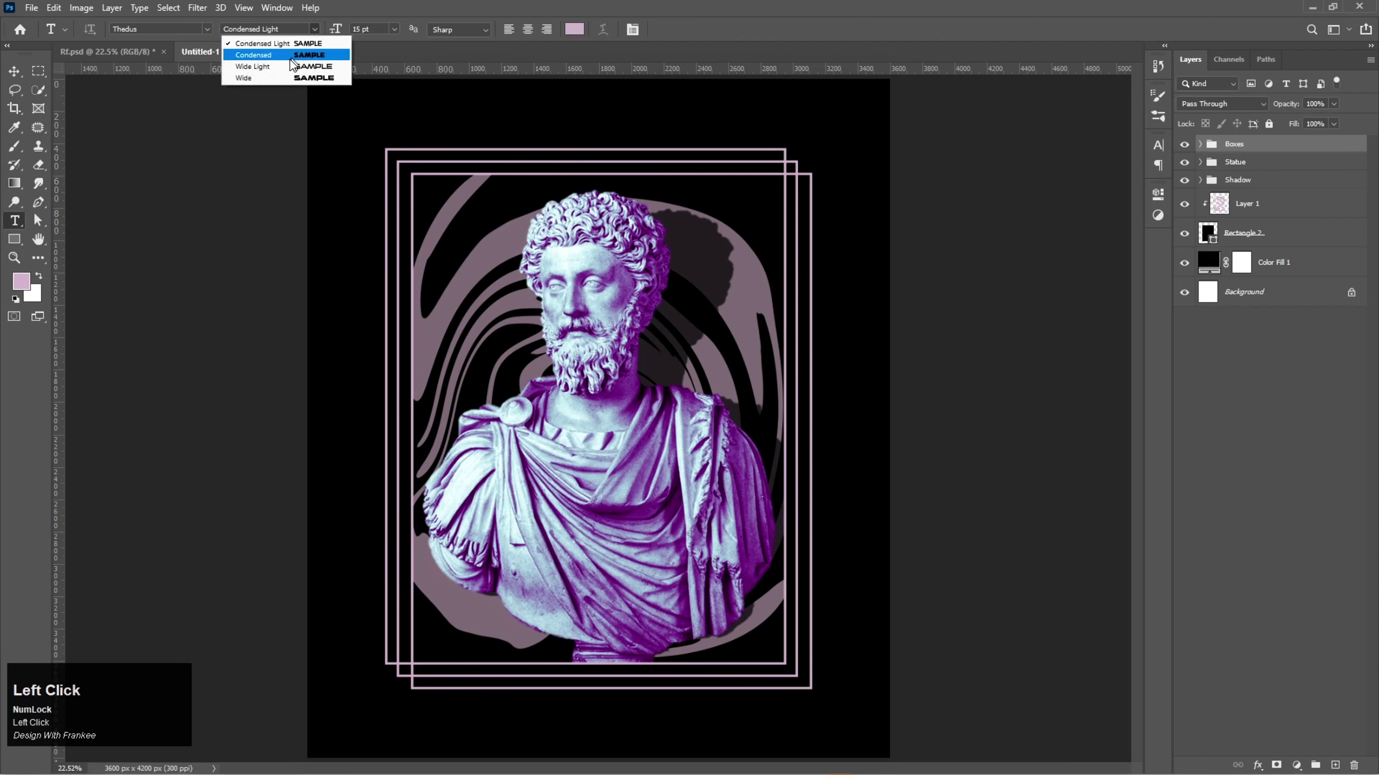
click(287, 57)
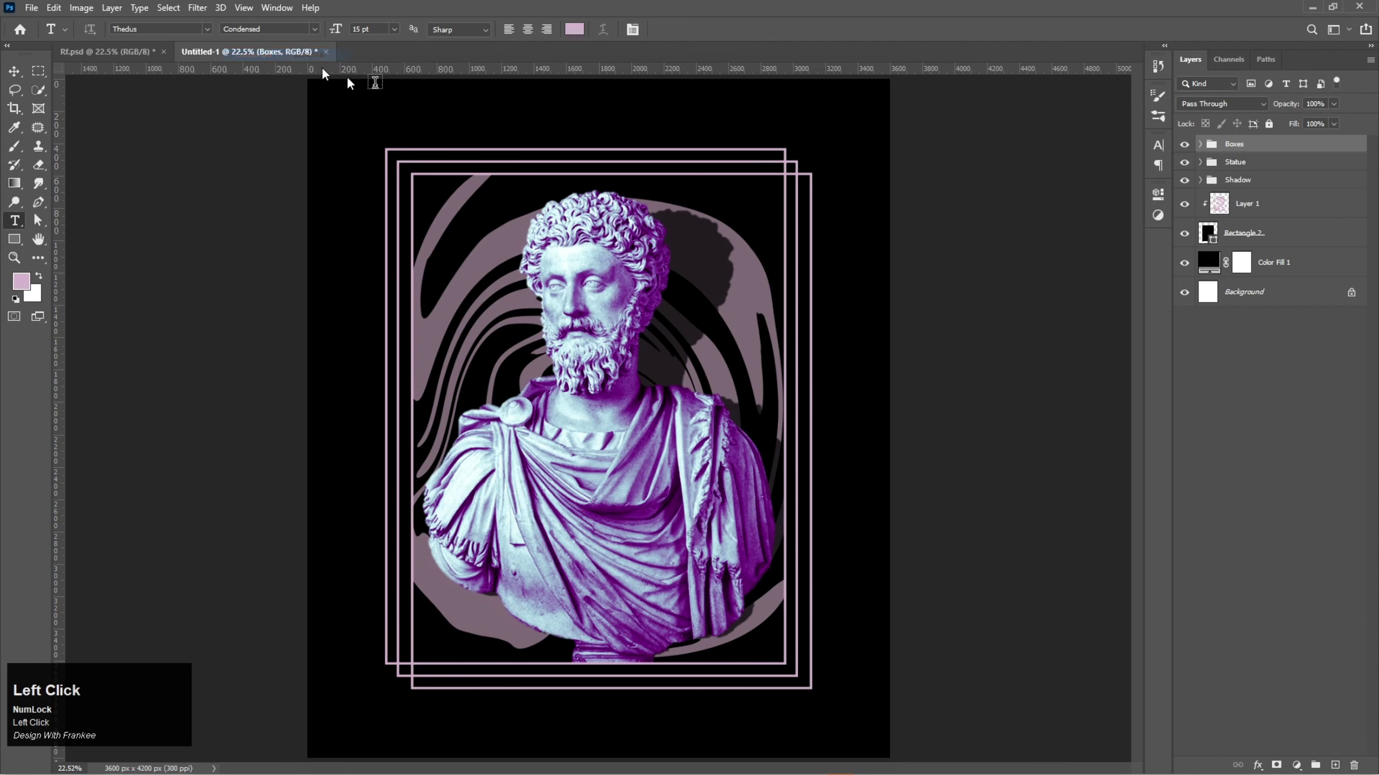
click(559, 127)
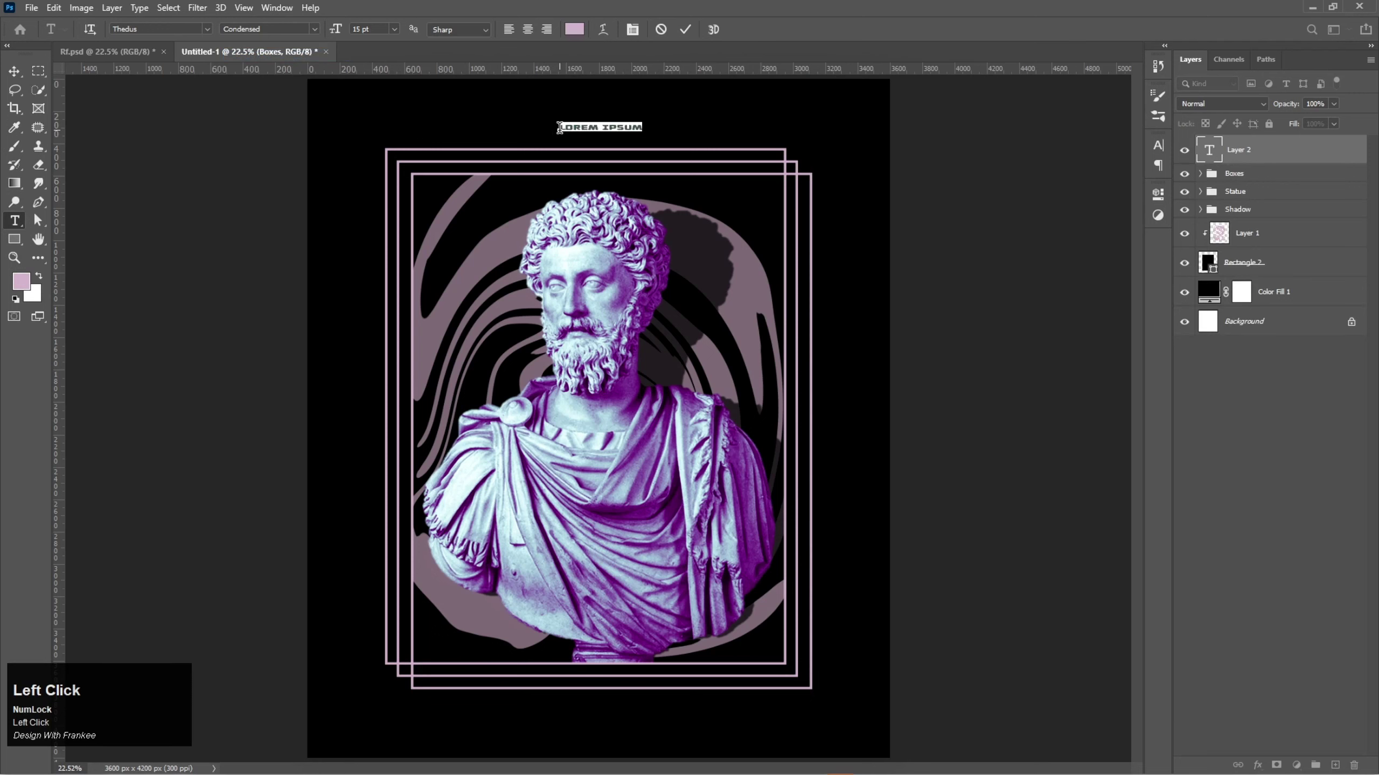
text(BBE)
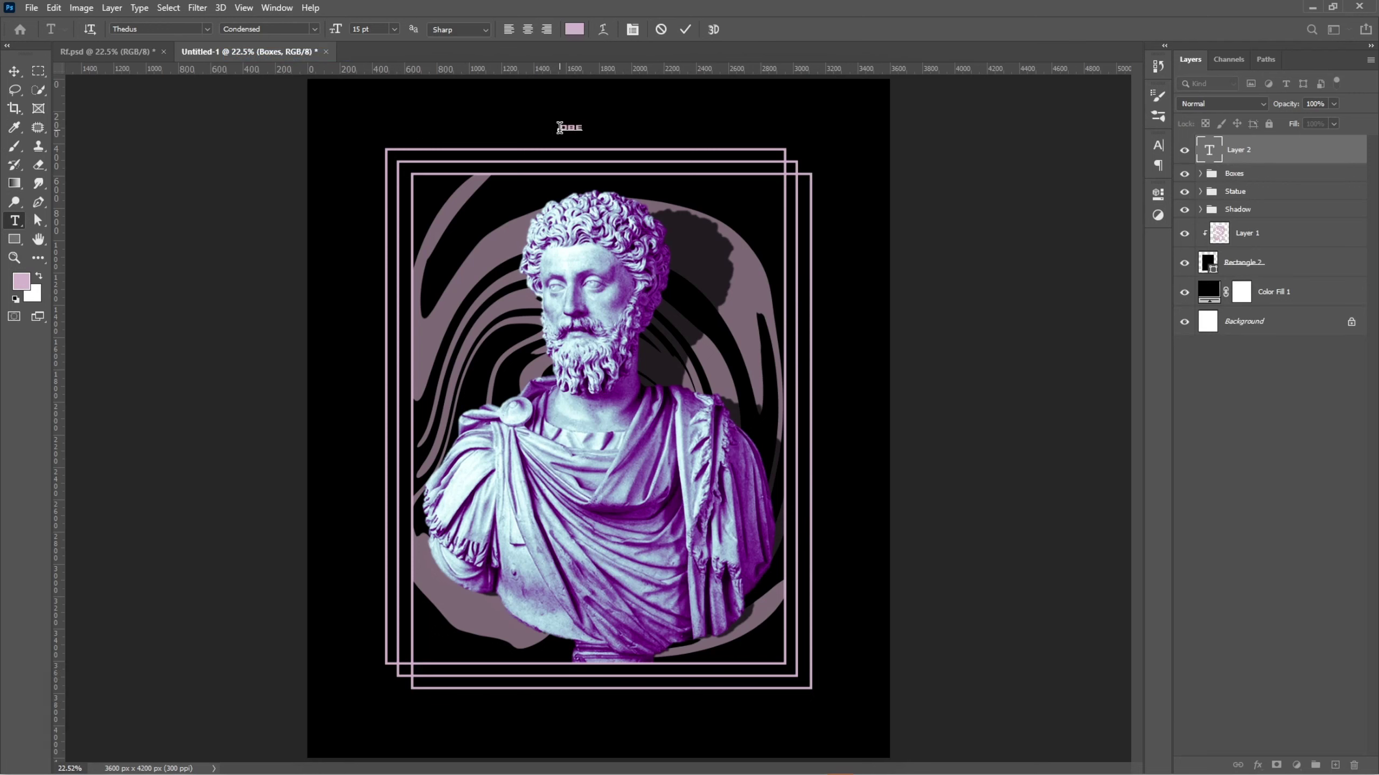
key(shift+BackSpace)
text(S)
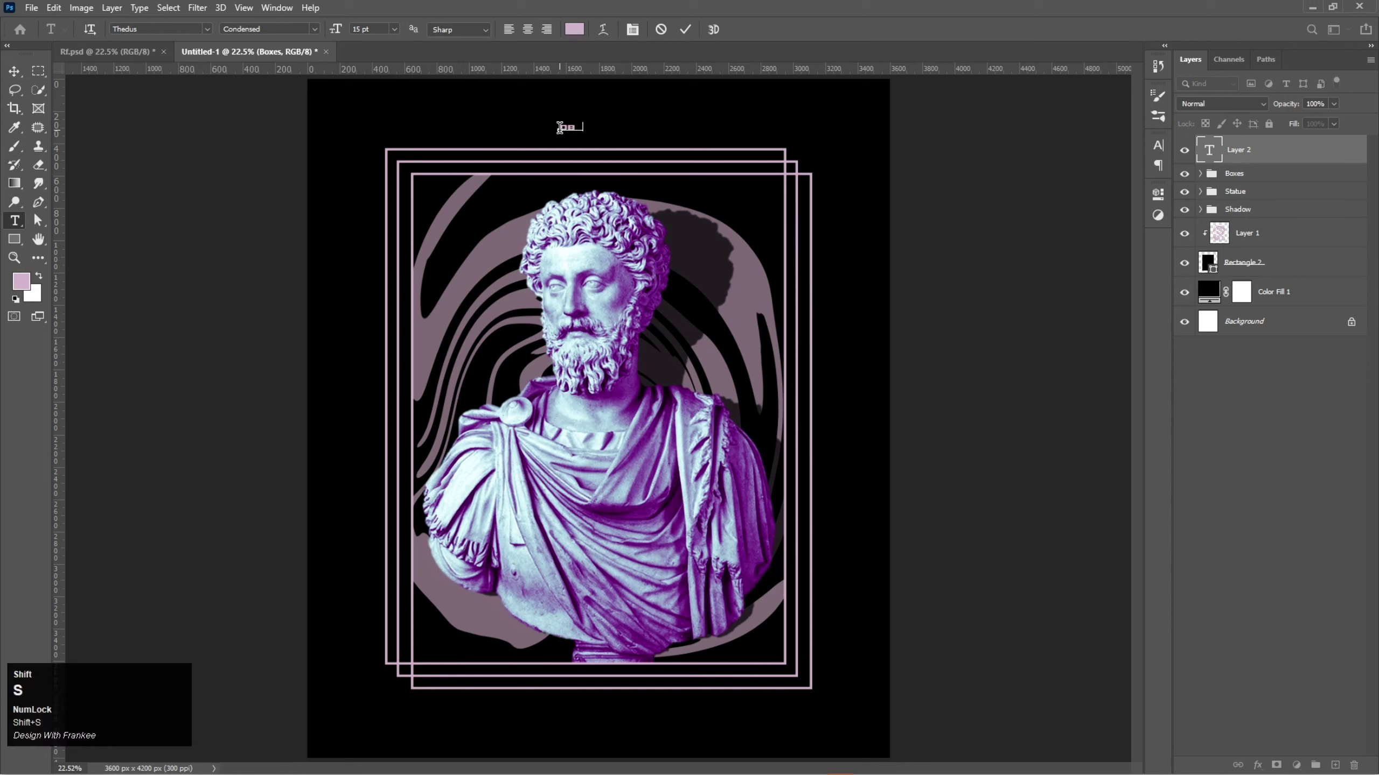
text(ESSED)
Recolour the whole OBSESSED title to e705e1, copying the hex code from the Color Scheme file in Notepad
key(ctrl+a)
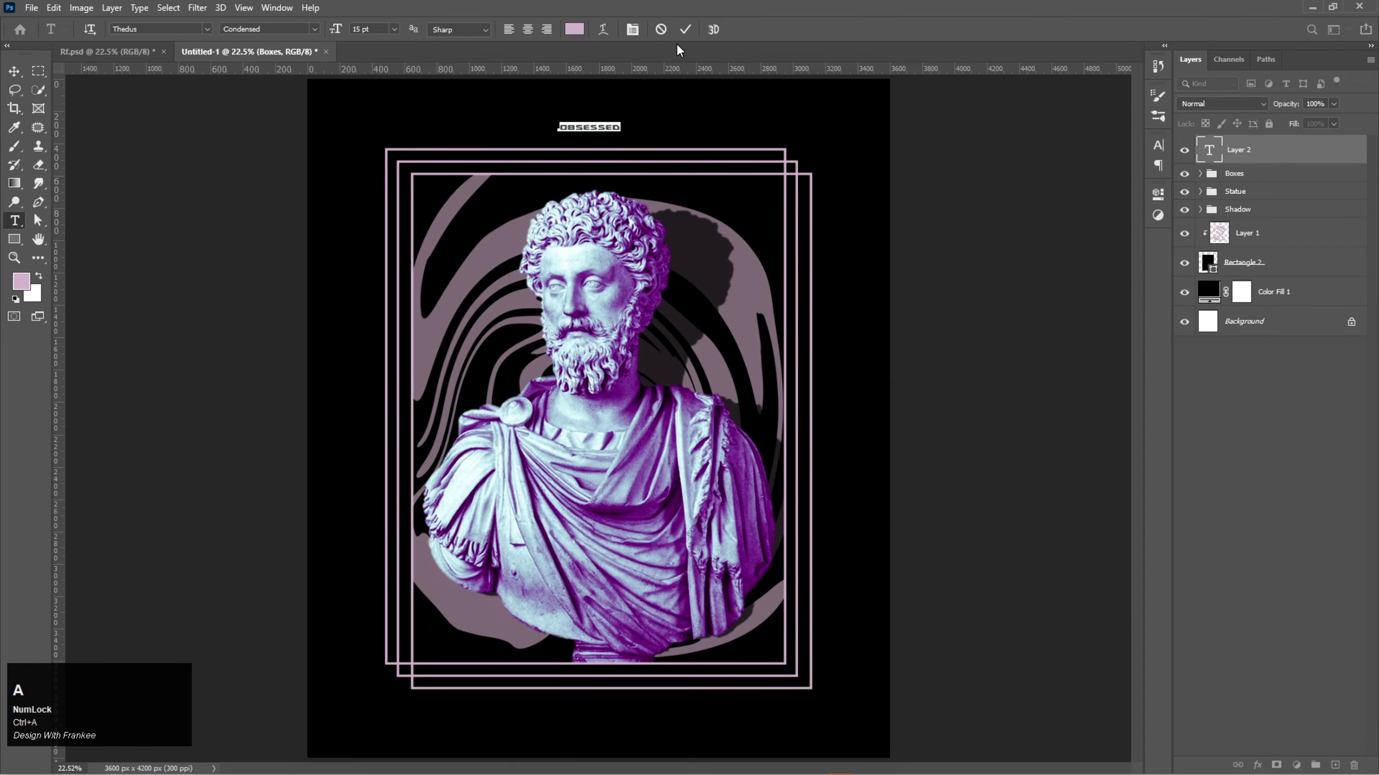
click(574, 29)
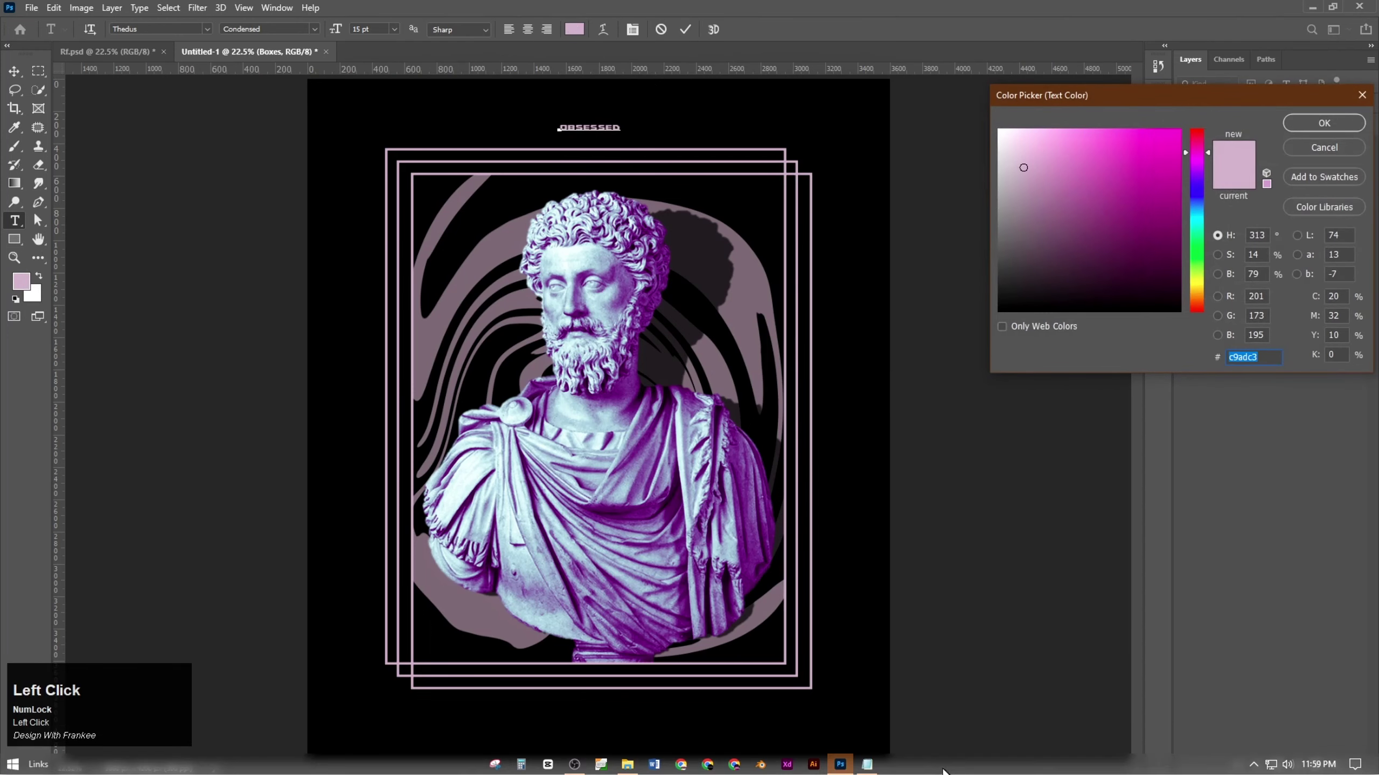
click(867, 766)
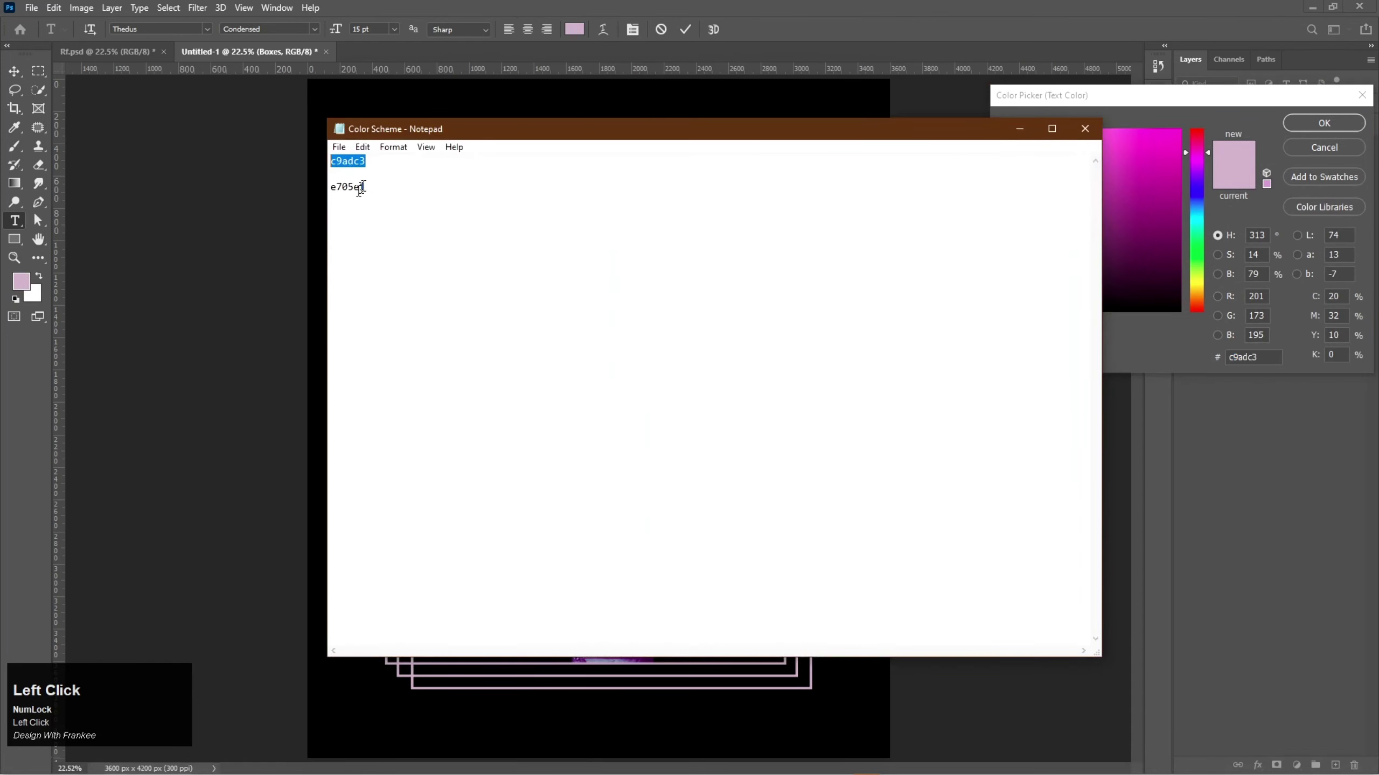
click(362, 186)
drag(362, 185, 302, 193)
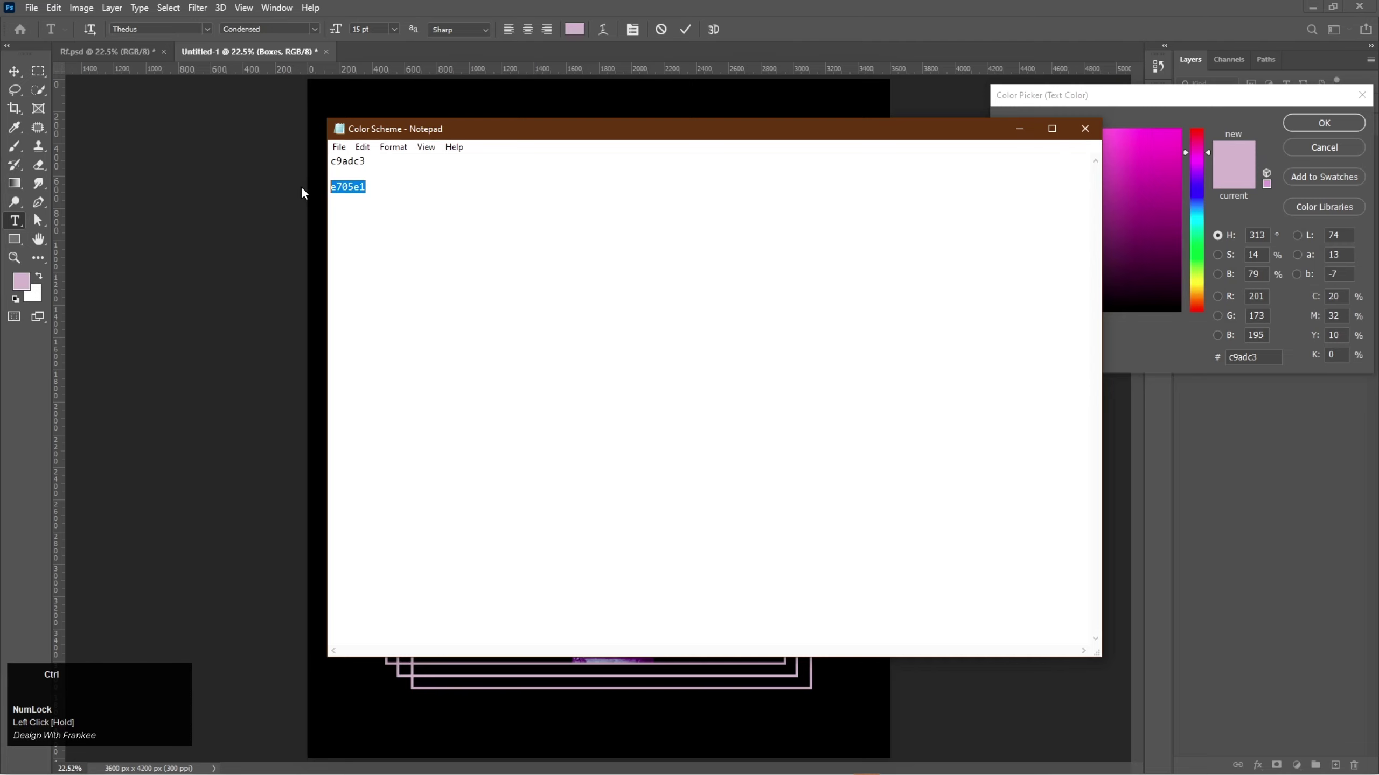
key(ctrl+c)
click(1020, 128)
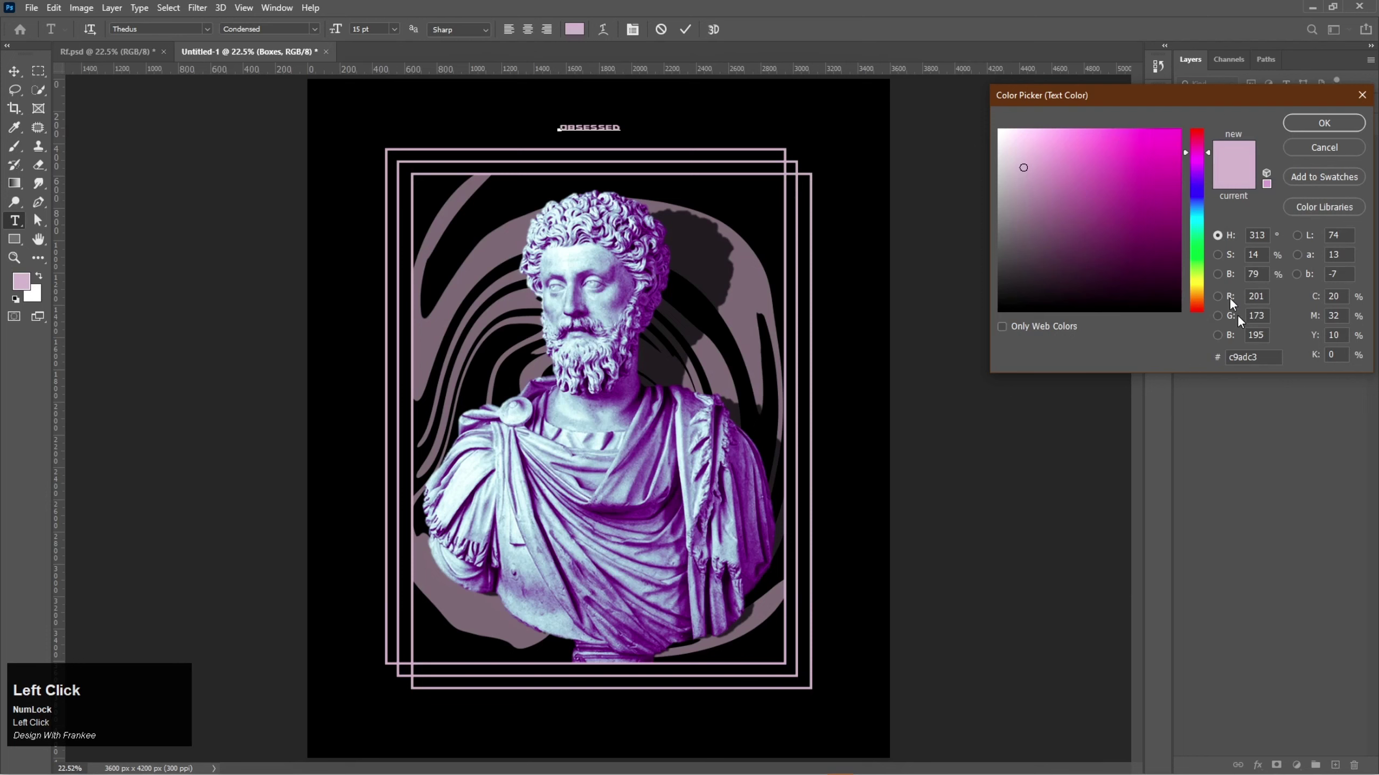
drag(1267, 357, 1202, 359)
key(ctrl+v)
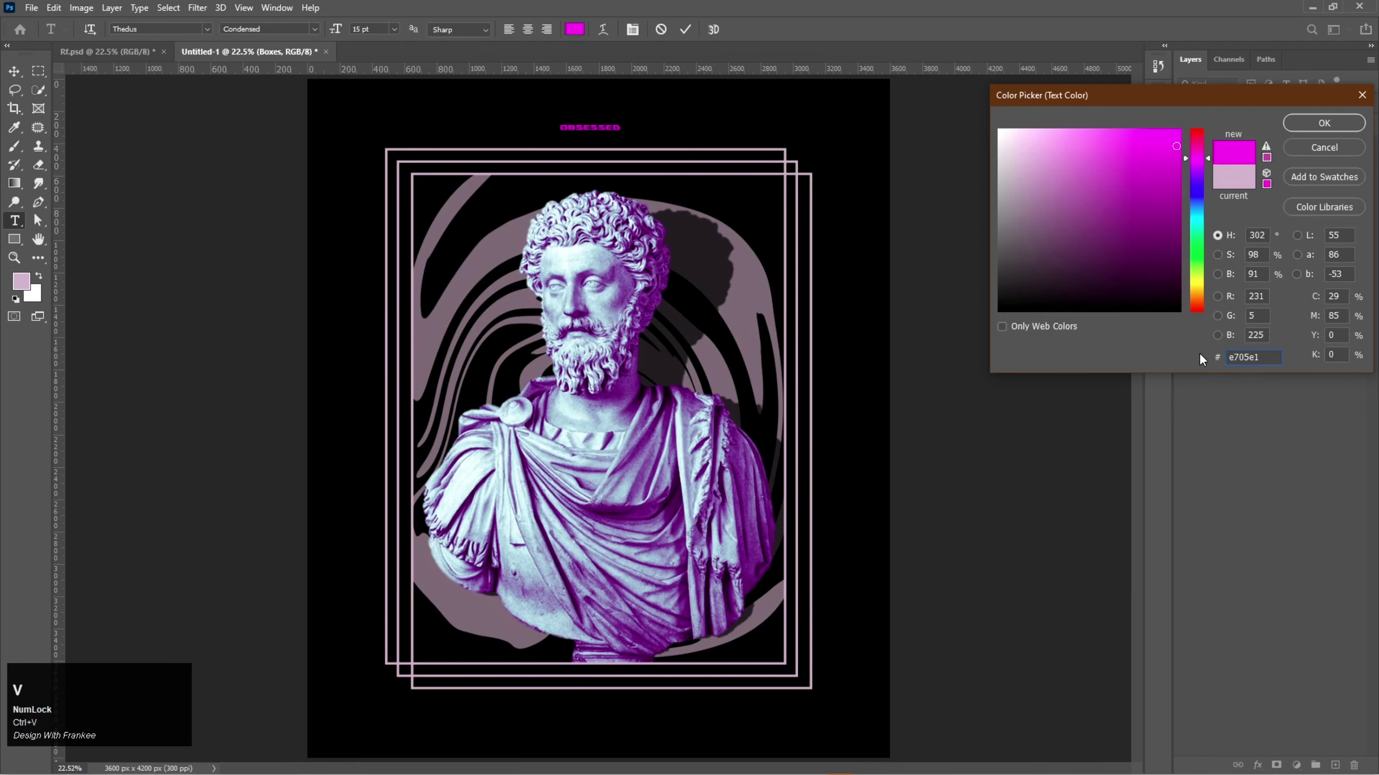
click(1323, 123)
click(684, 29)
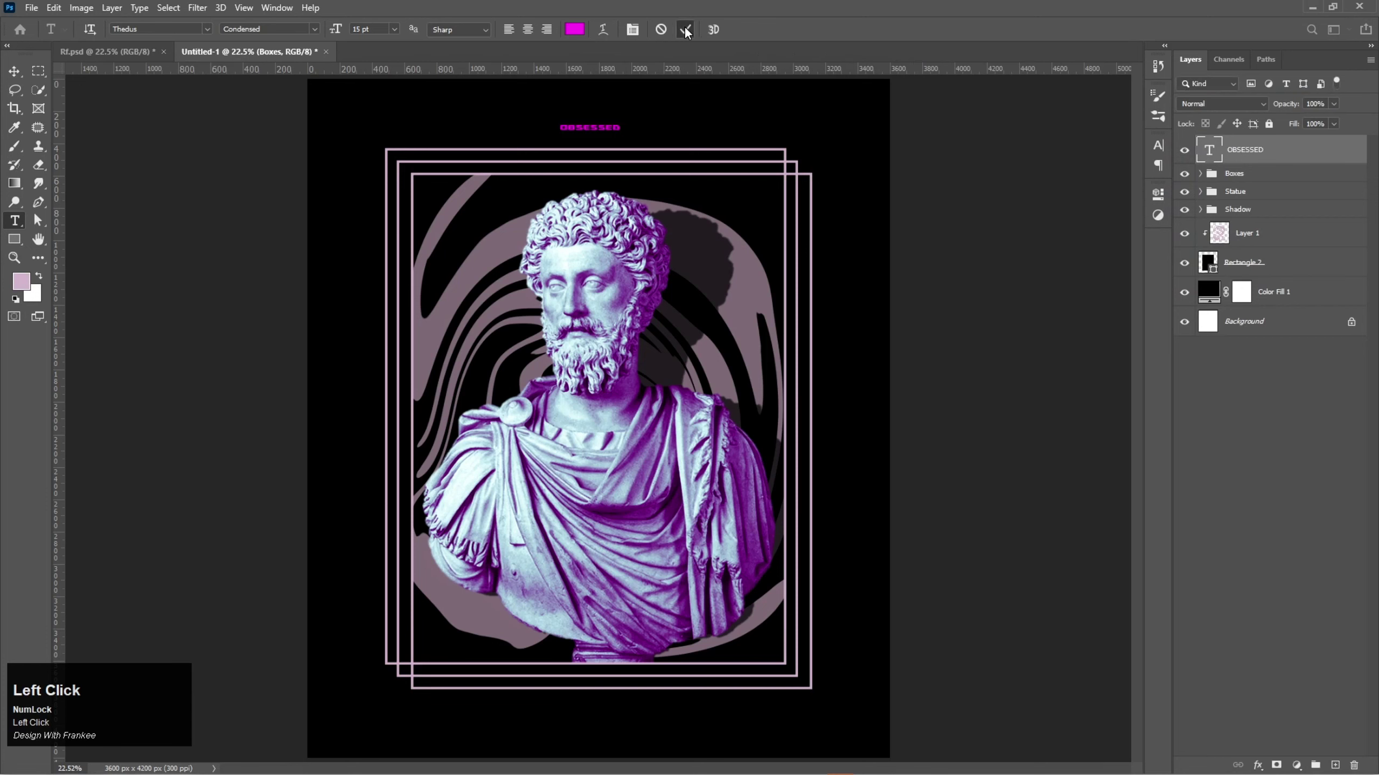
Scale the OBSESSED title to the width of the back outline frame, about 2479 px, and raise it slightly above the frame
click(12, 73)
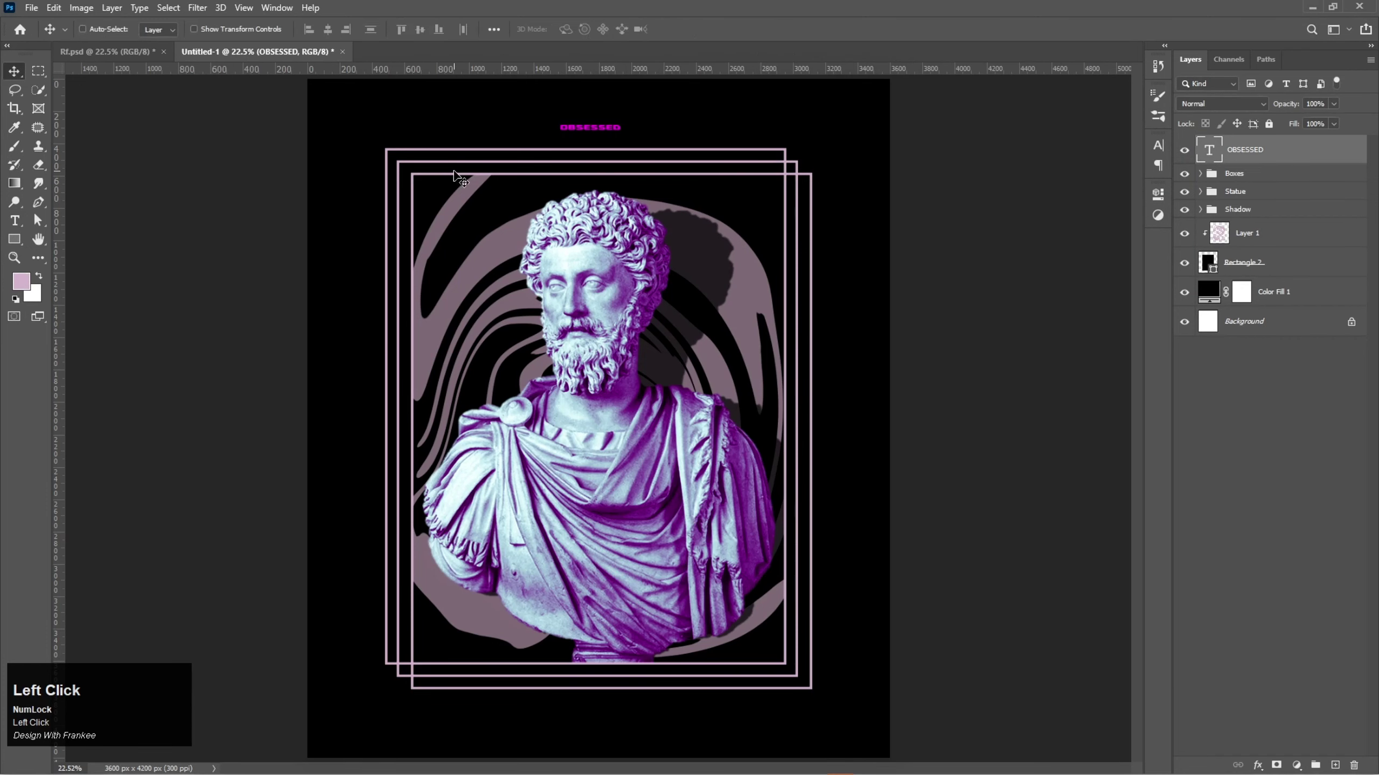
key(v)
key(ctrl+t)
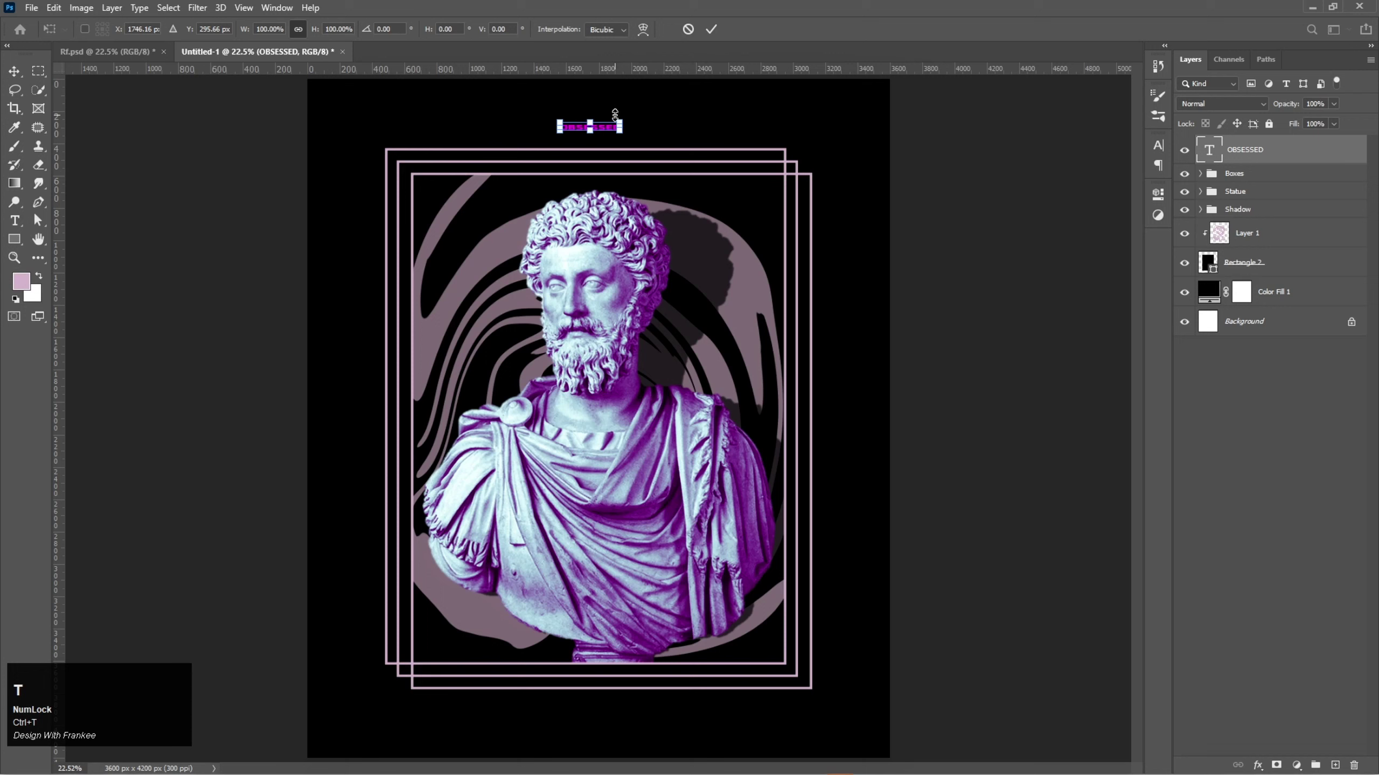
drag(620, 126, 789, 126)
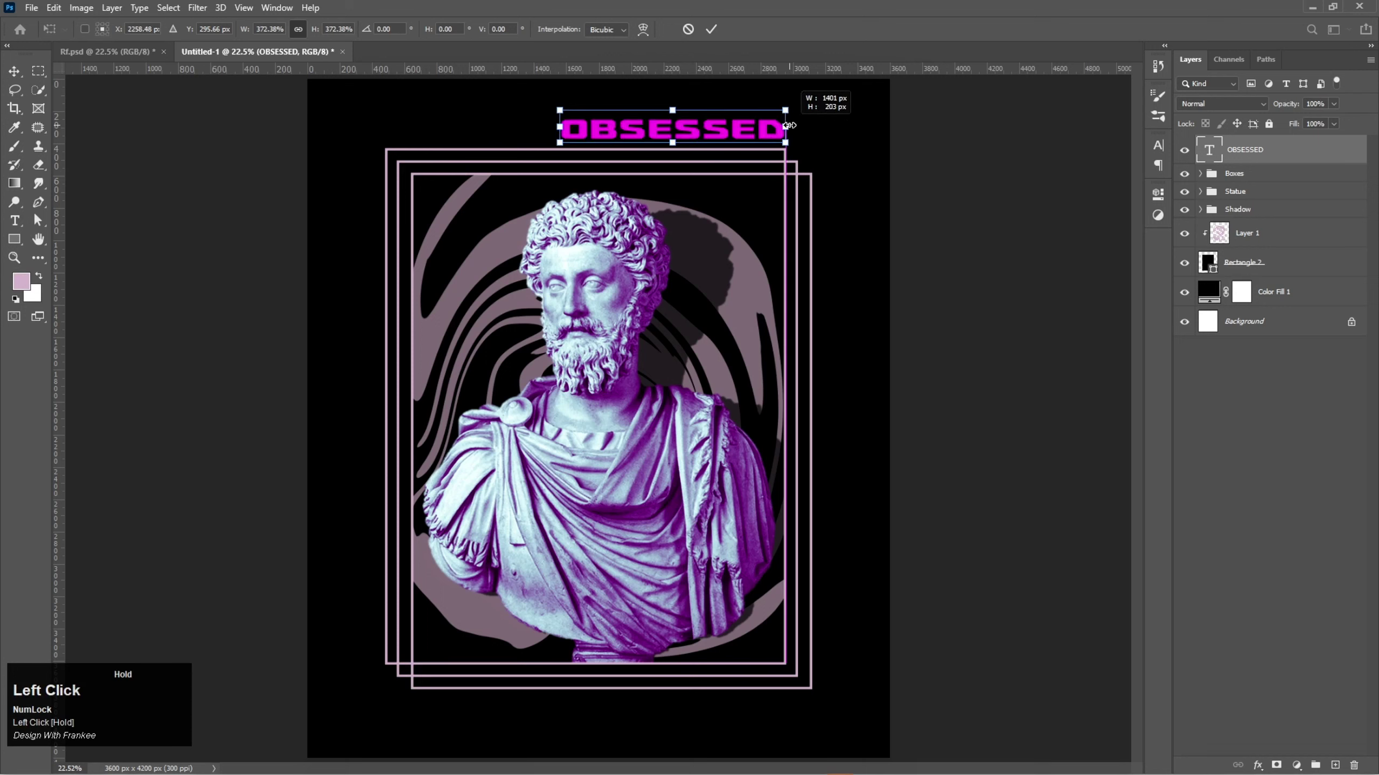
drag(789, 125, 789, 125)
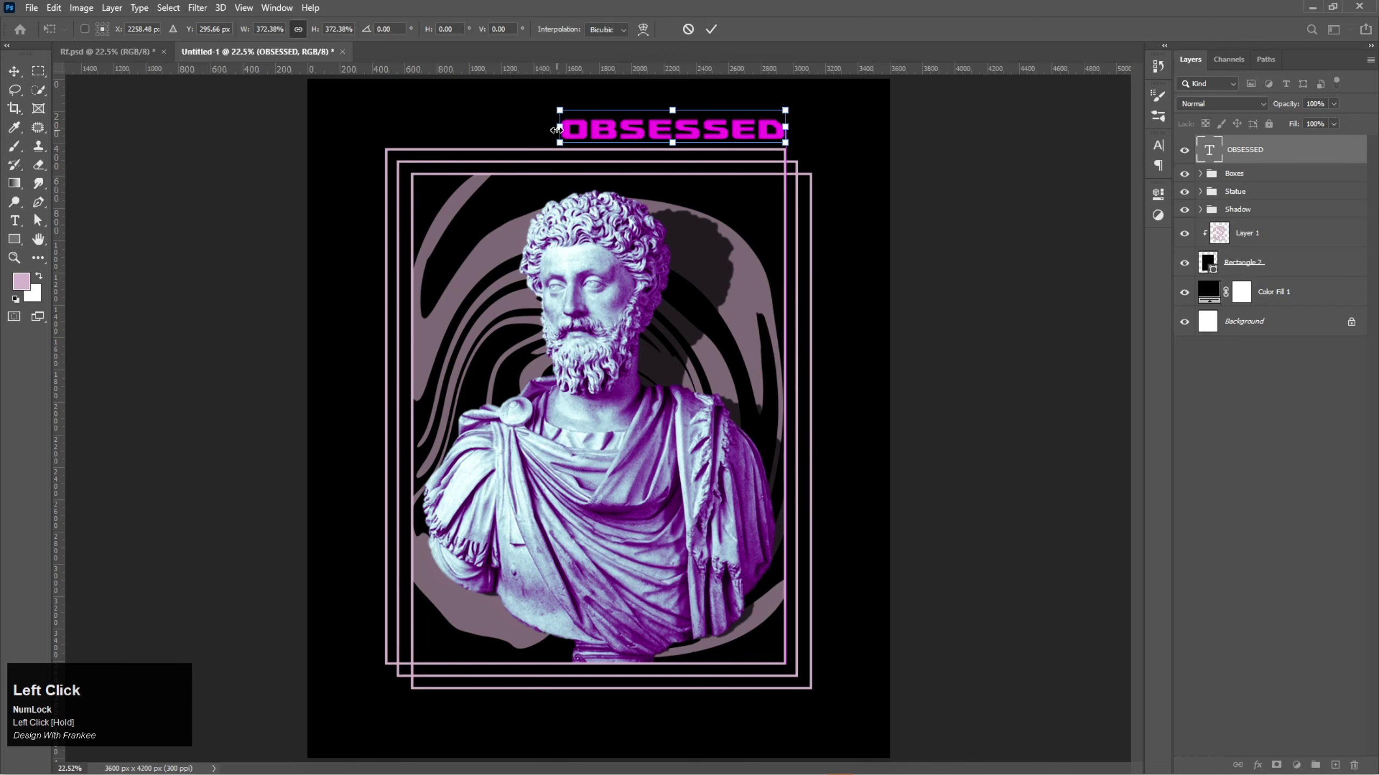
drag(559, 128, 387, 133)
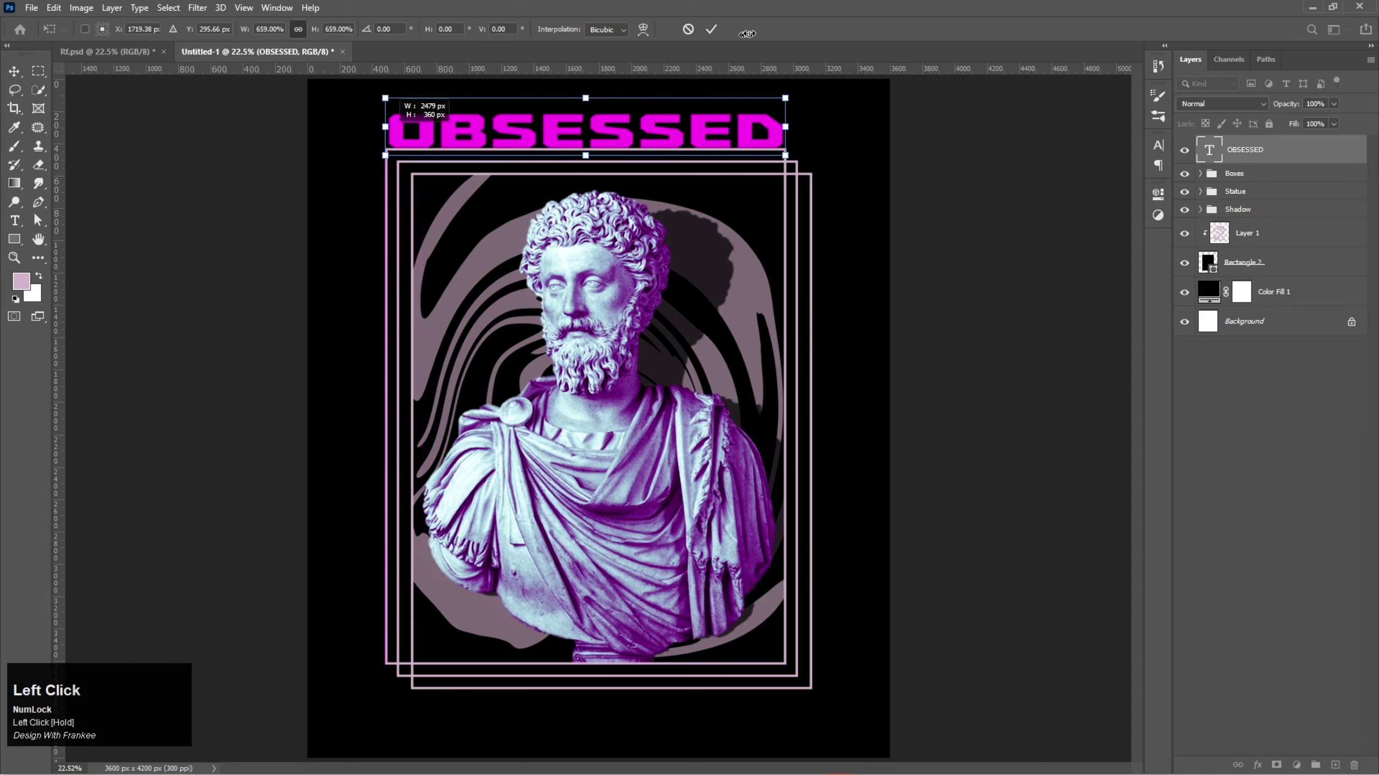
click(710, 28)
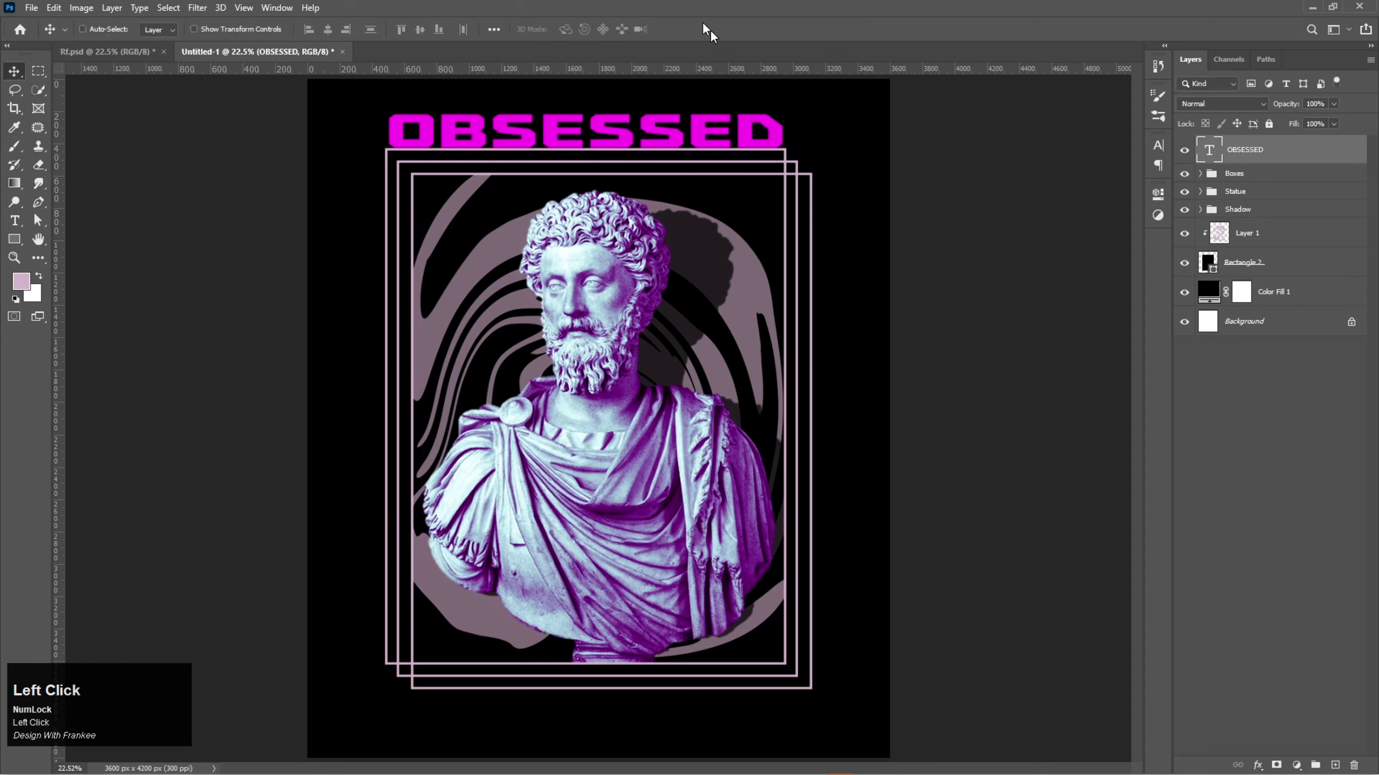
drag(625, 127, 625, 128)
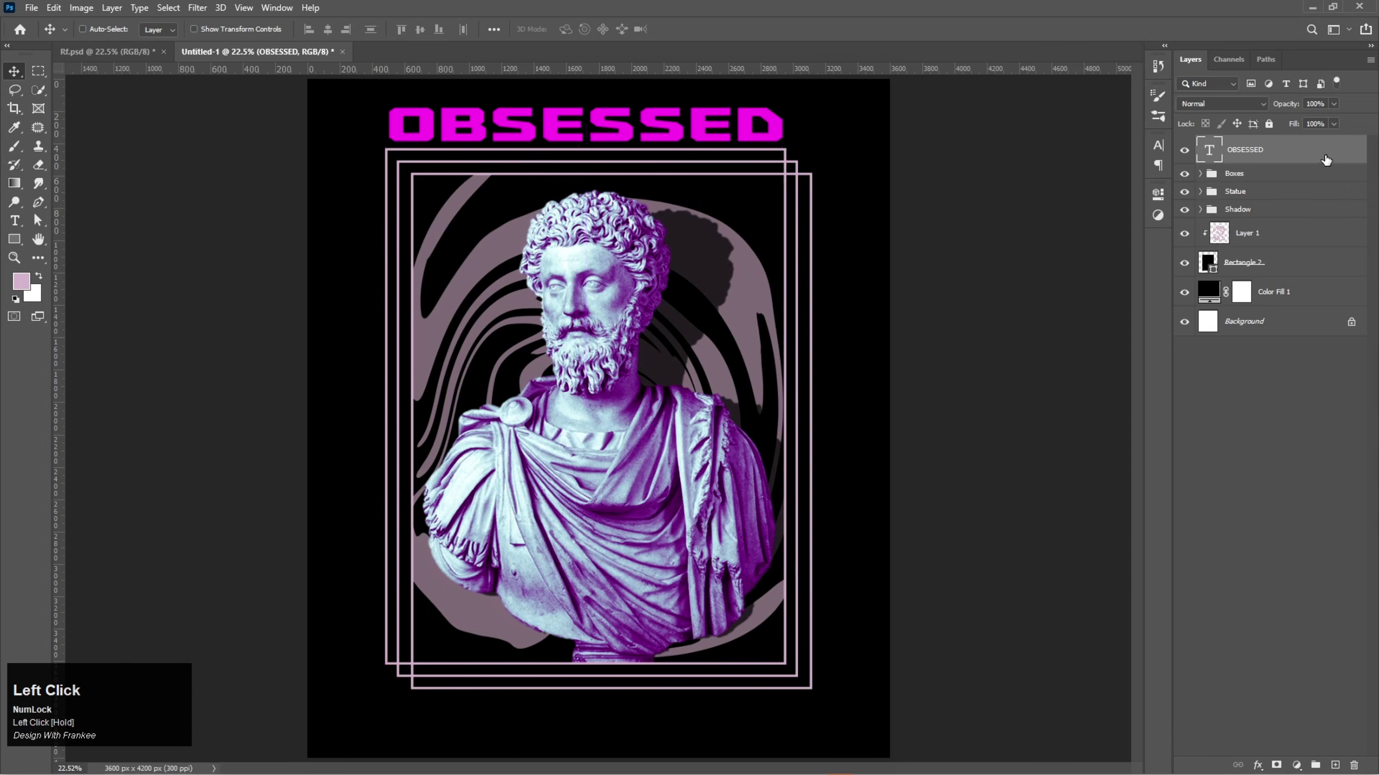
Turn the OBSESSED title into outlined lettering with 0% fill and a 10 px outside magenta stroke
click(1333, 124)
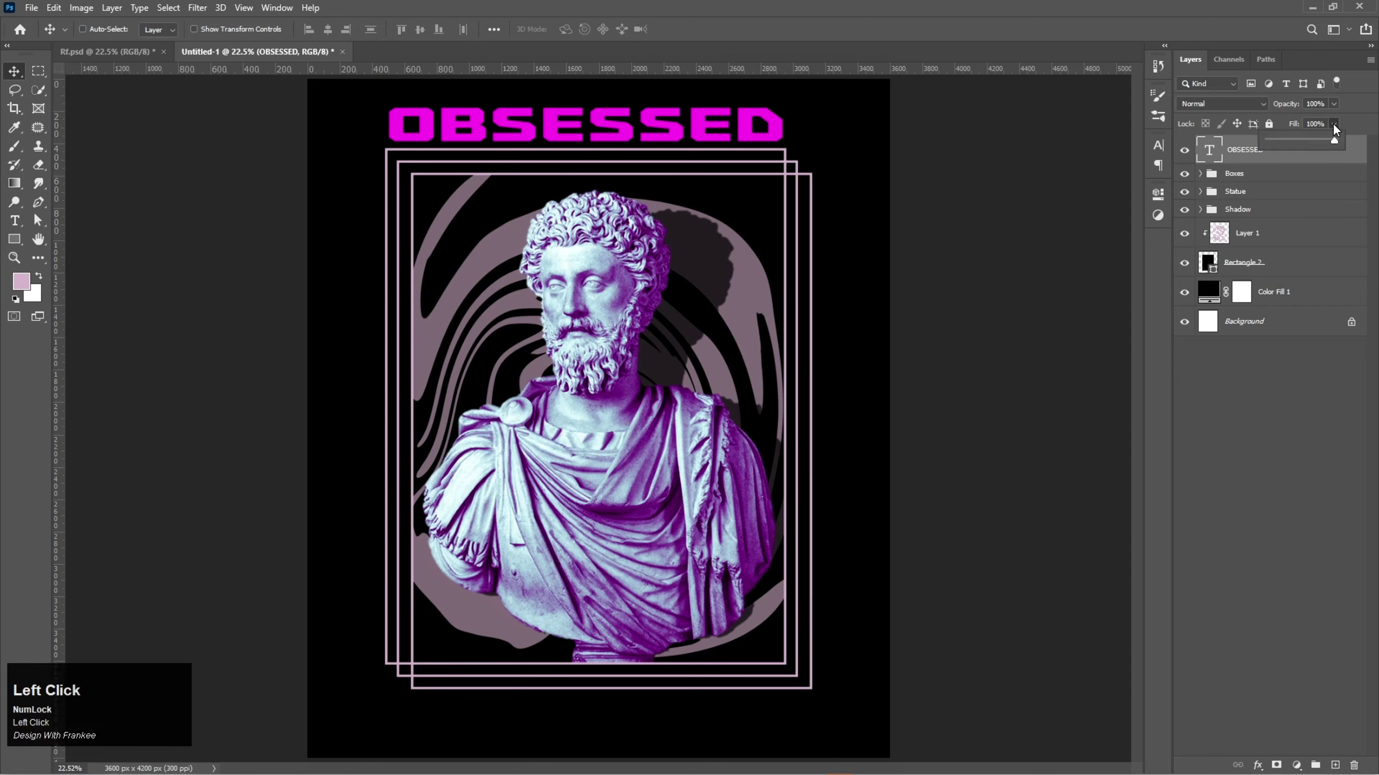
drag(1333, 142, 1260, 140)
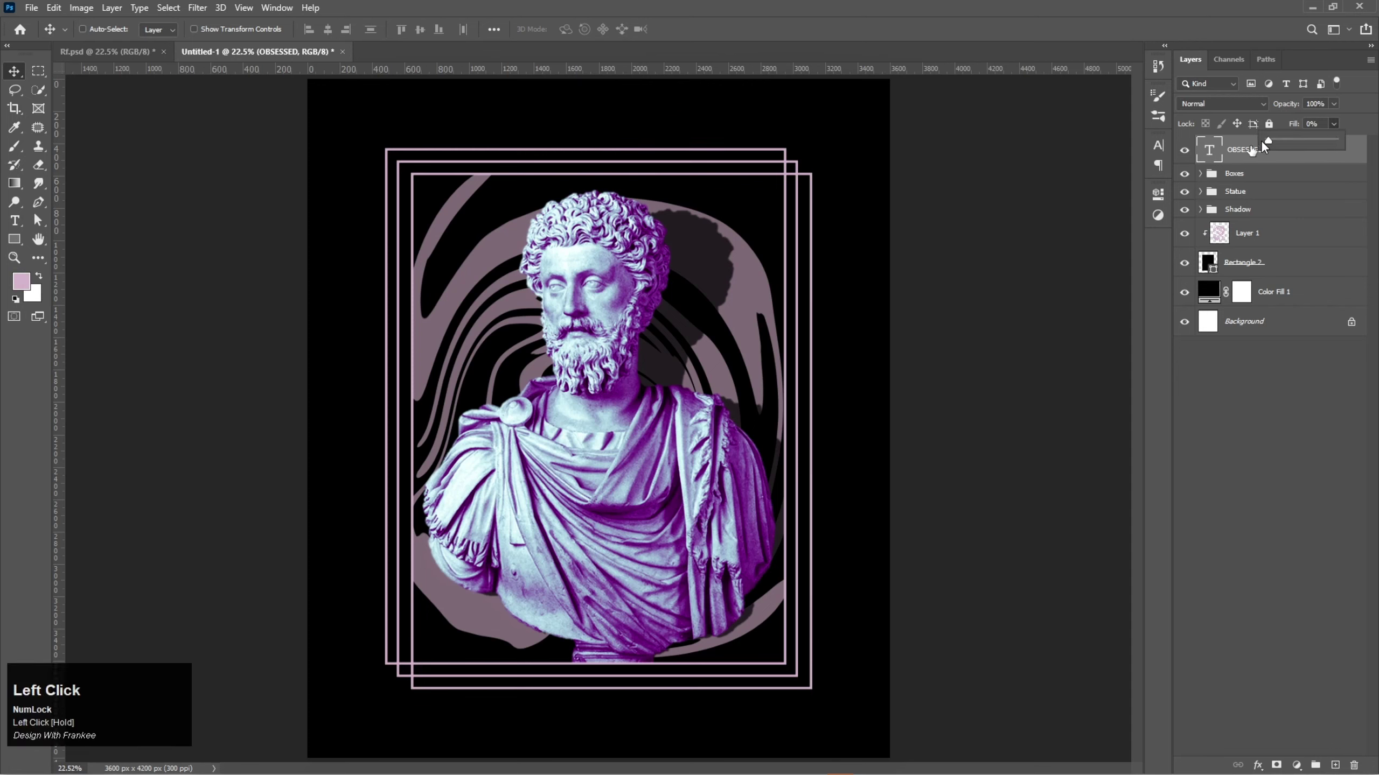
right_click(1240, 149)
click(1194, 143)
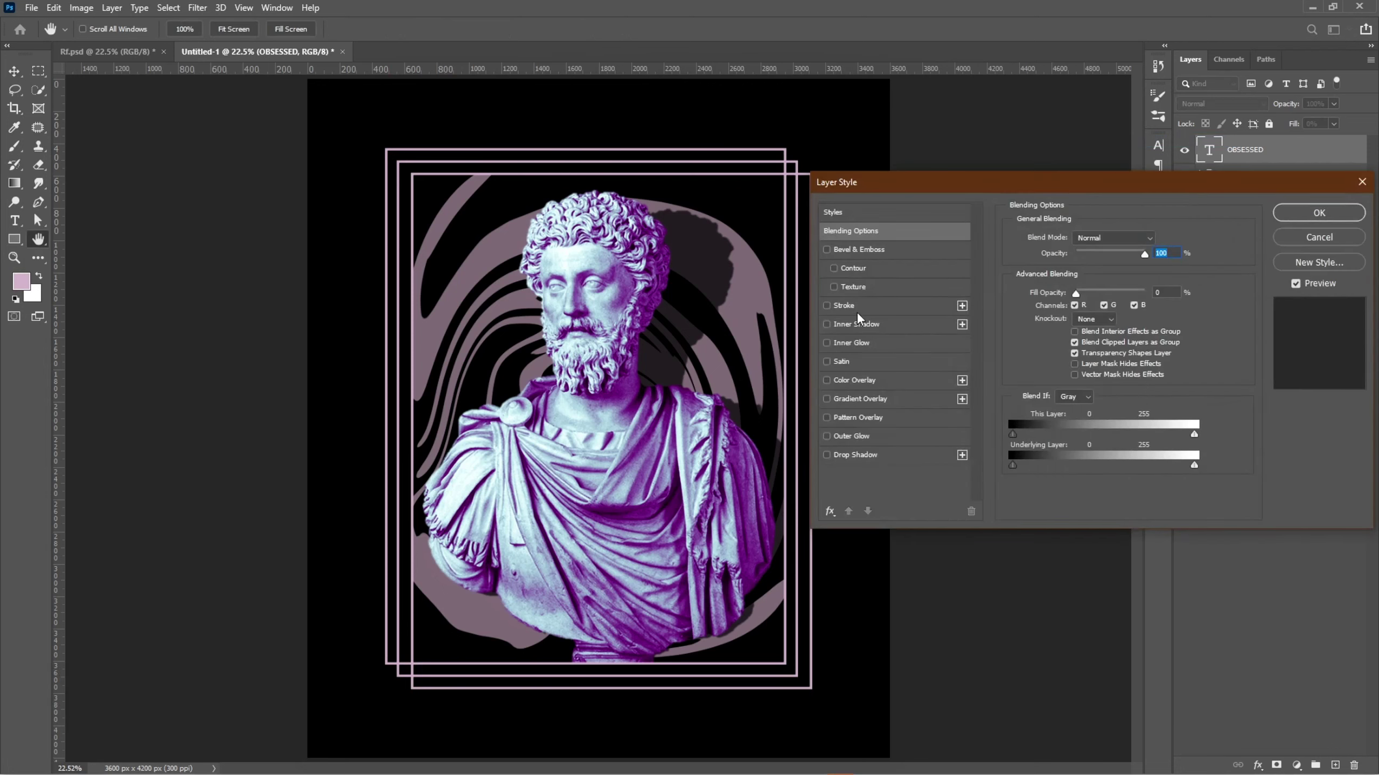
click(856, 309)
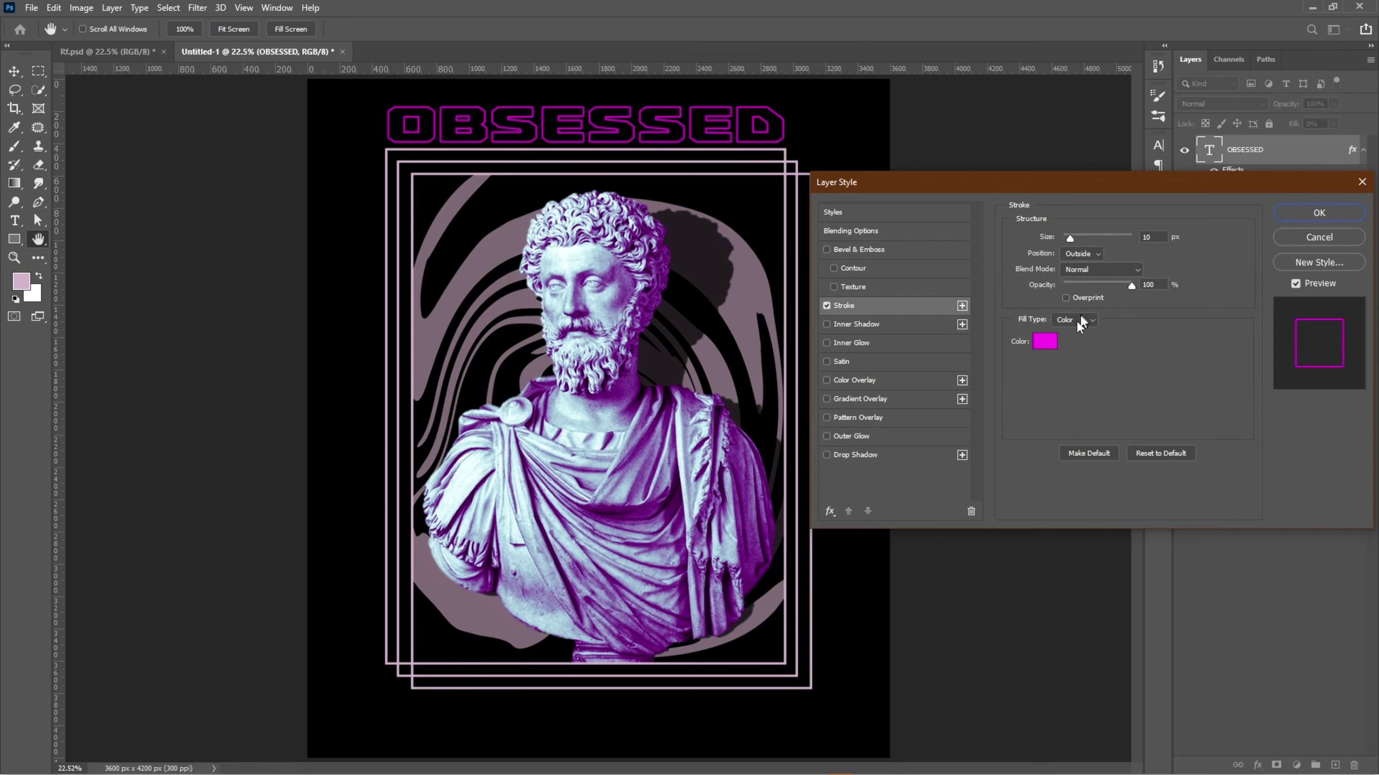
click(1312, 217)
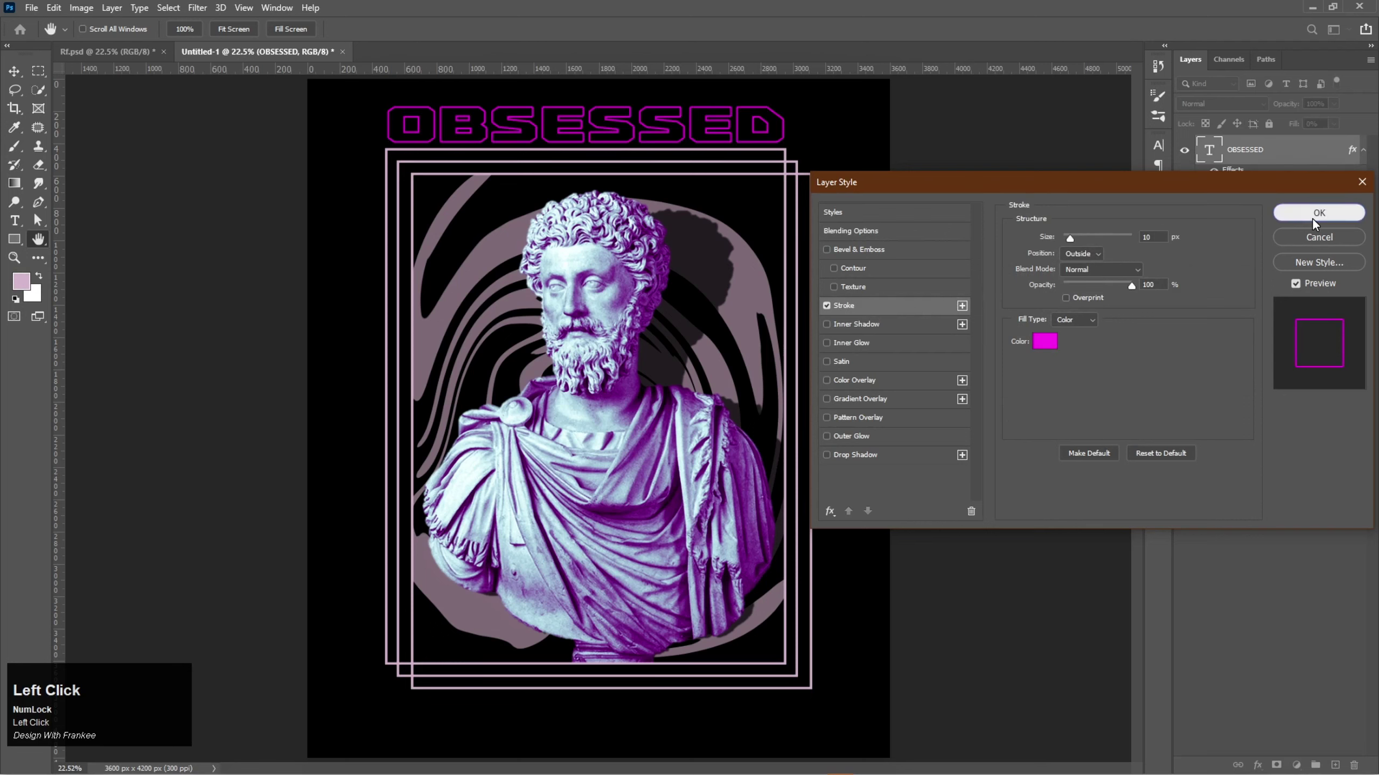
click(1363, 151)
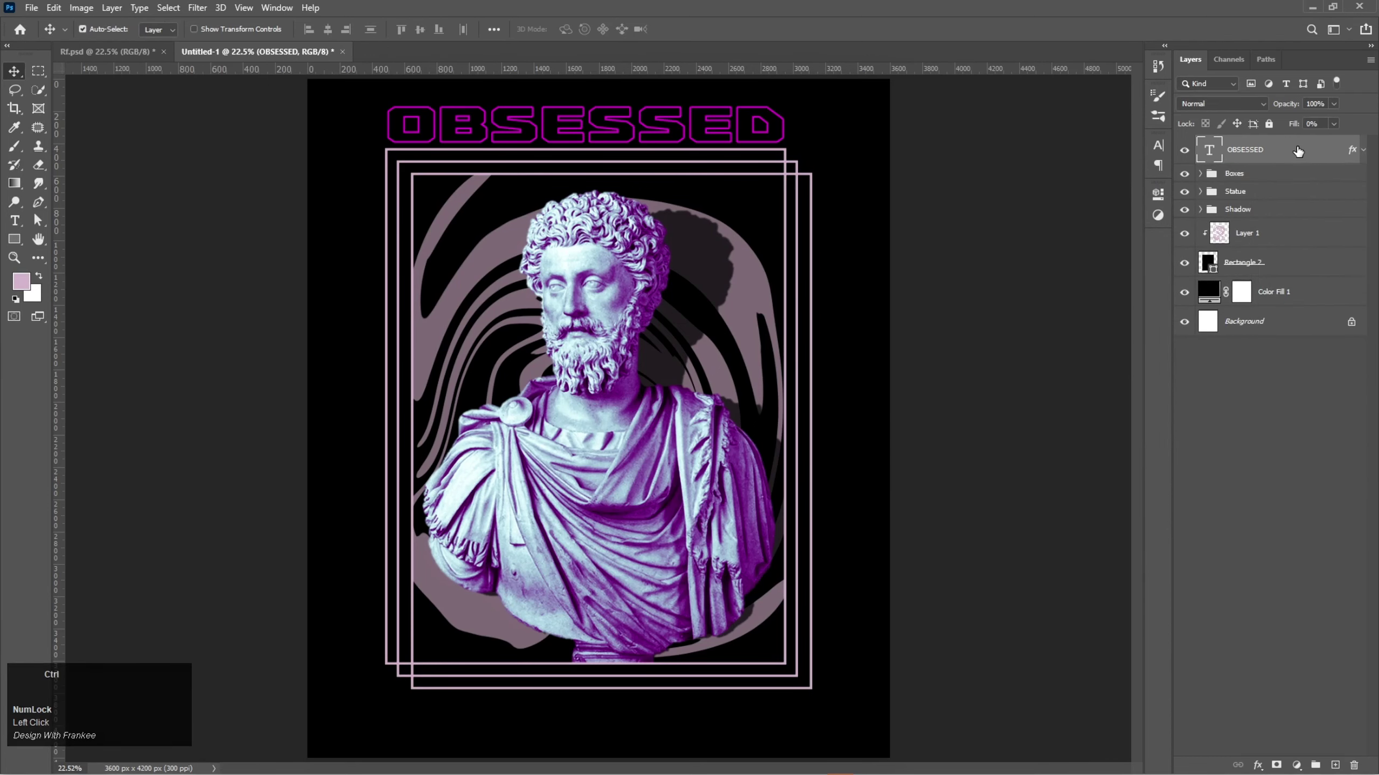
Create a solid, stroke-free duplicate of the OBSESSED title beneath the outlined one, with its fill at 100%
key(ctrl+j)
drag(1297, 151, 1332, 185)
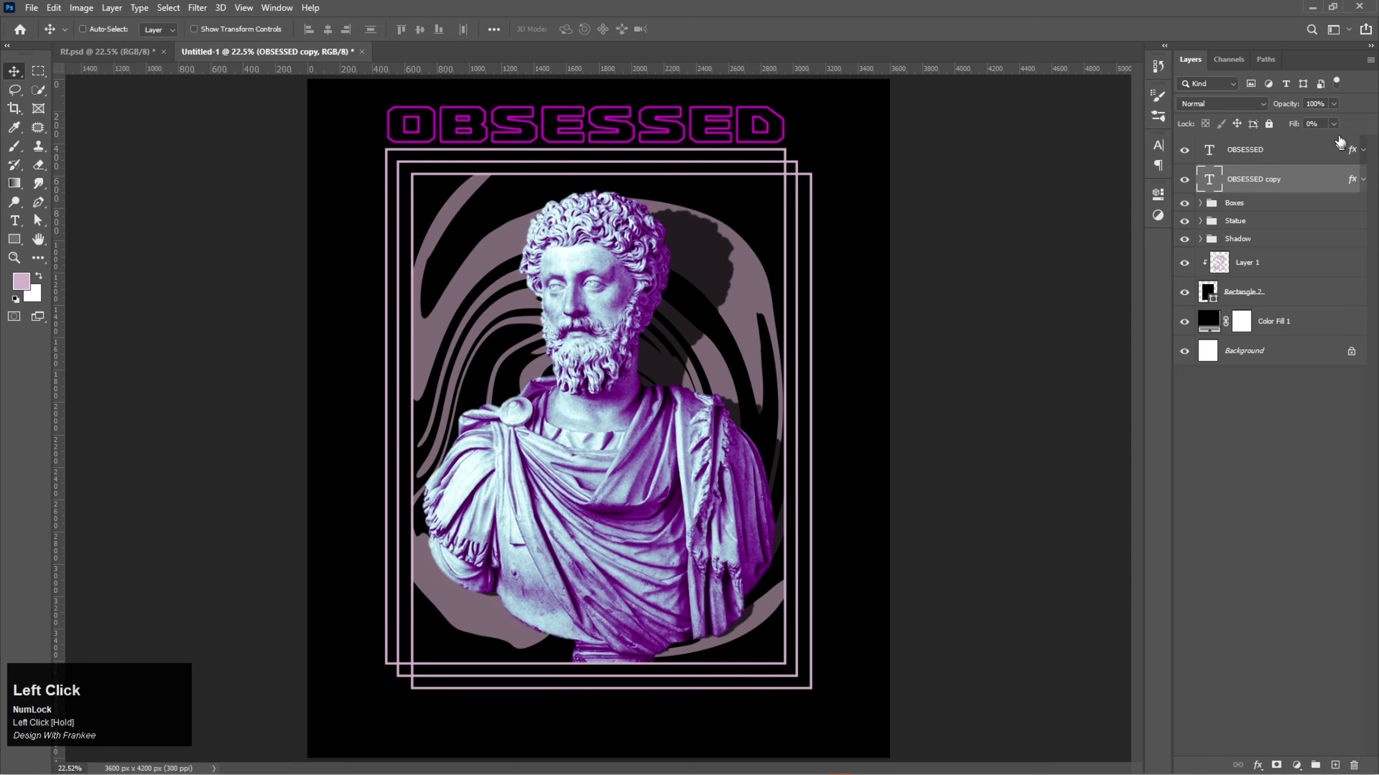
drag(1305, 142, 1374, 147)
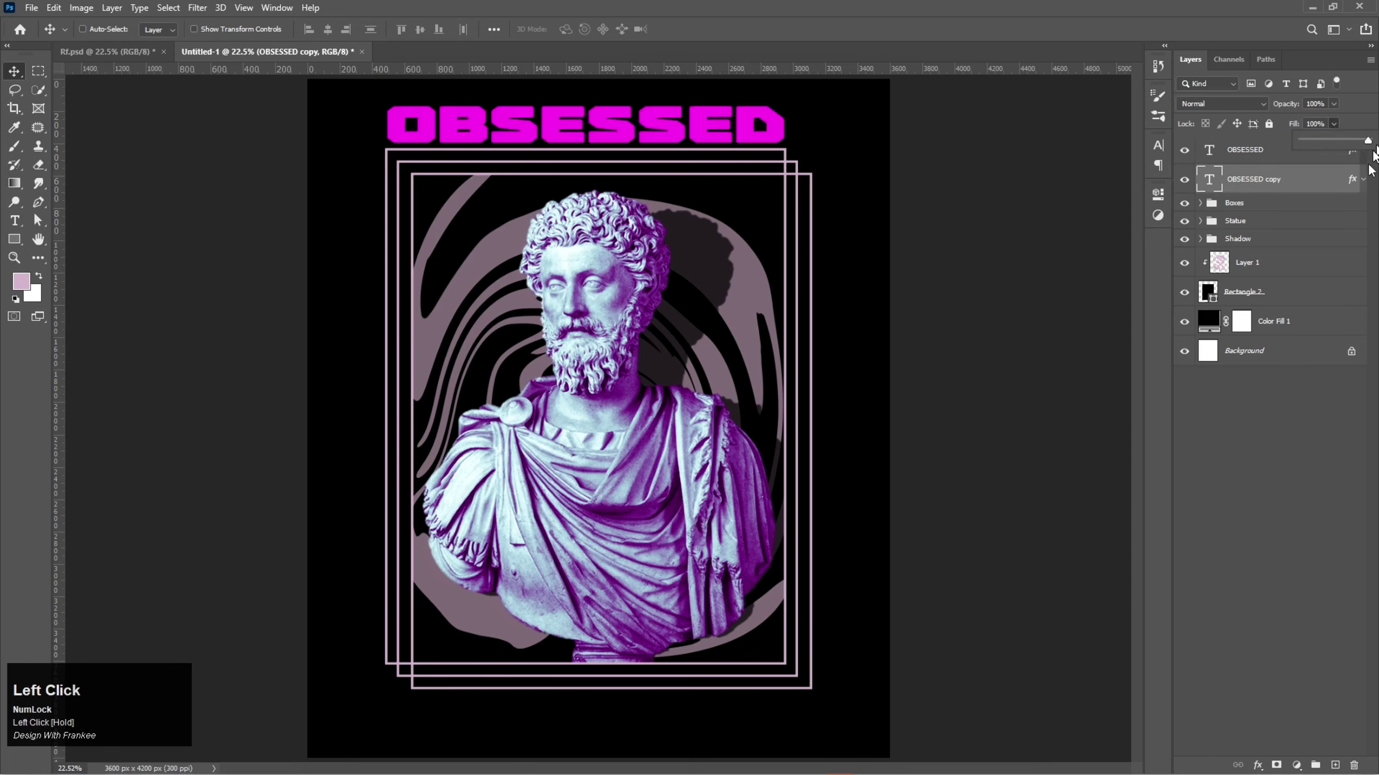
click(1364, 181)
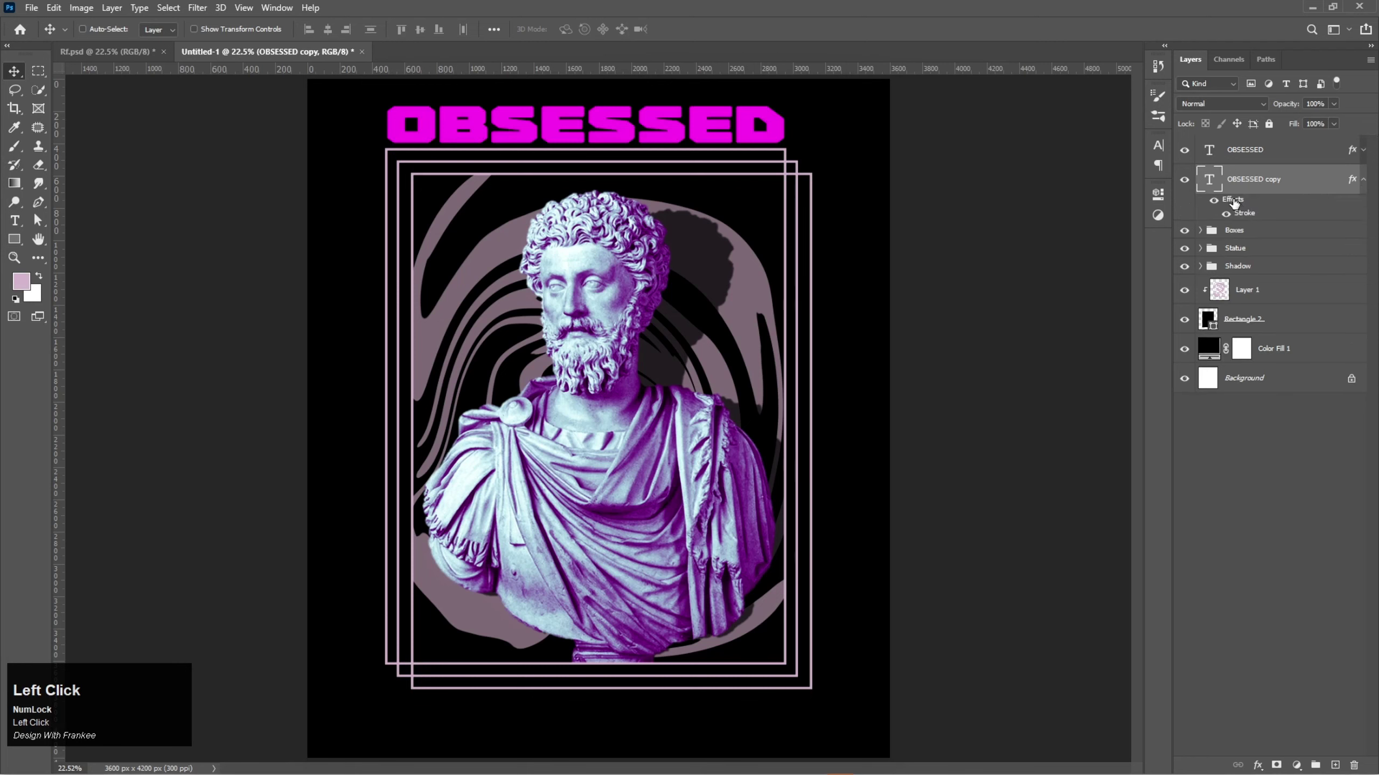
mouse_move(1233, 202)
mouse_down()
mouse_move(1353, 485)
mouse_move(1354, 766)
mouse_up()
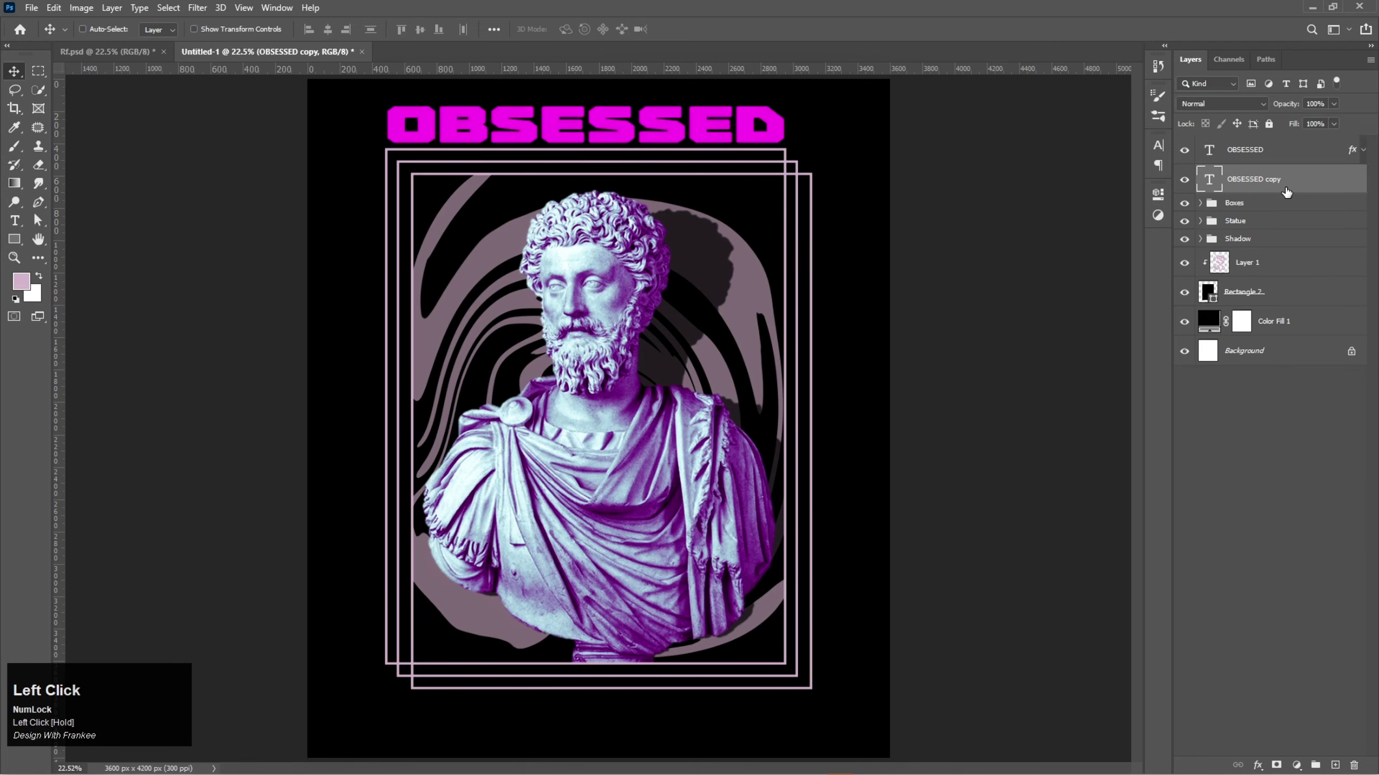
Recolour the solid duplicate of the OBSESSED title to c9adc3, leaving the magenta outlined title as it is
double_click(1216, 182)
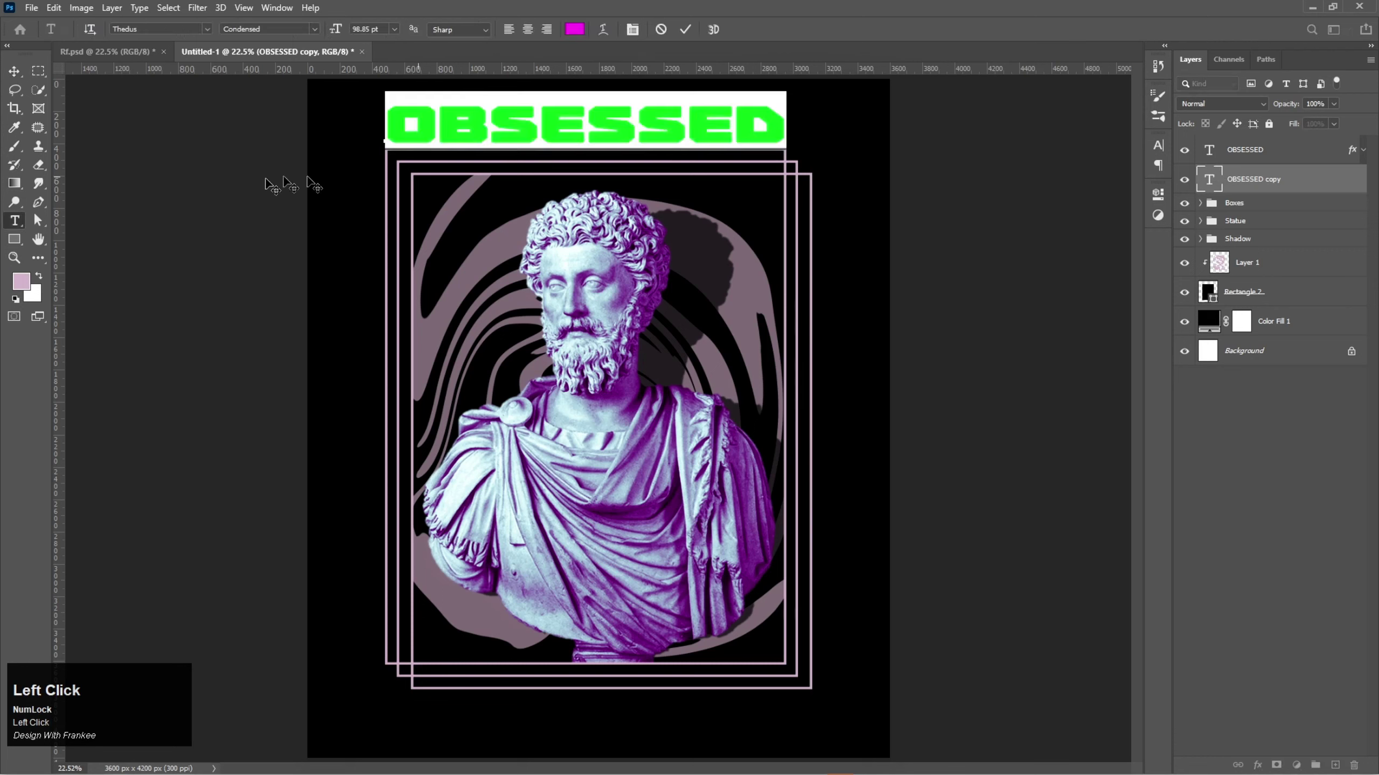
click(27, 281)
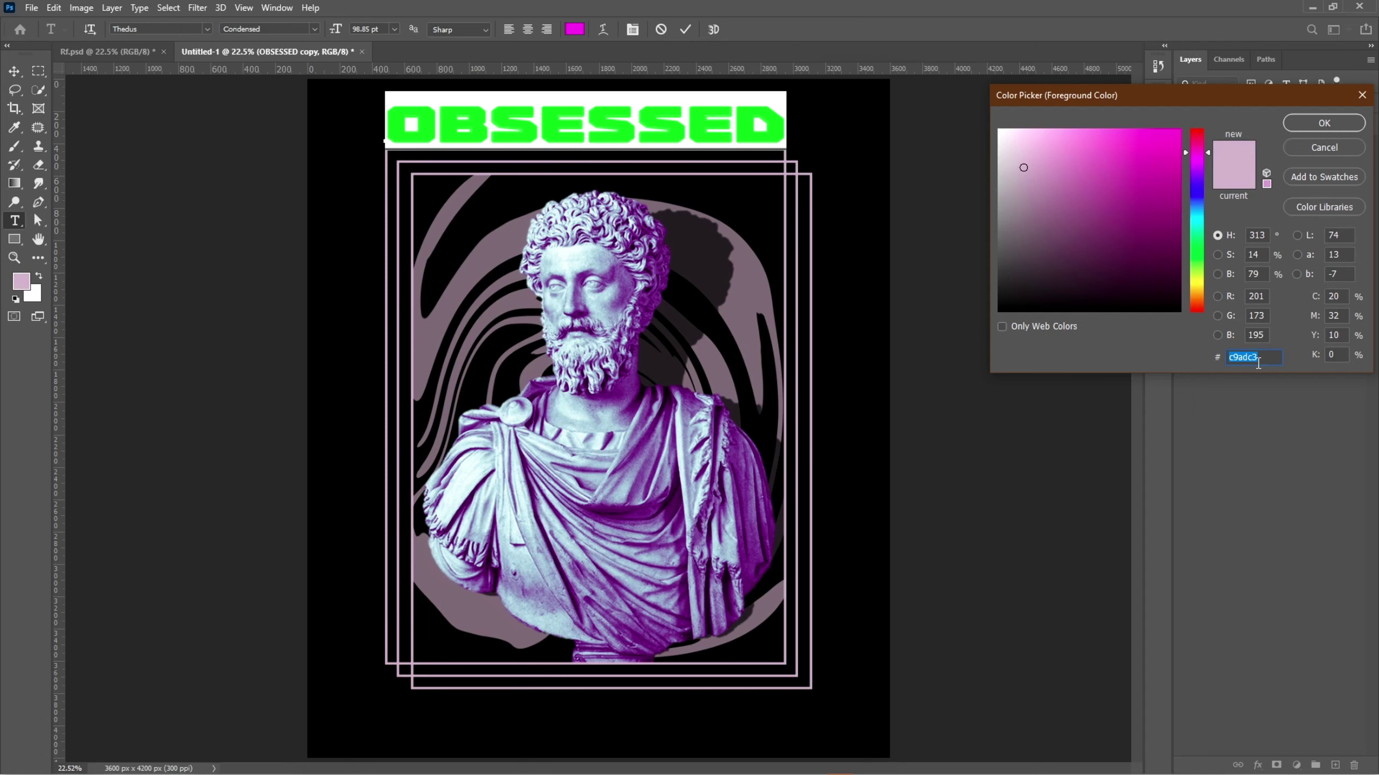
click(1333, 119)
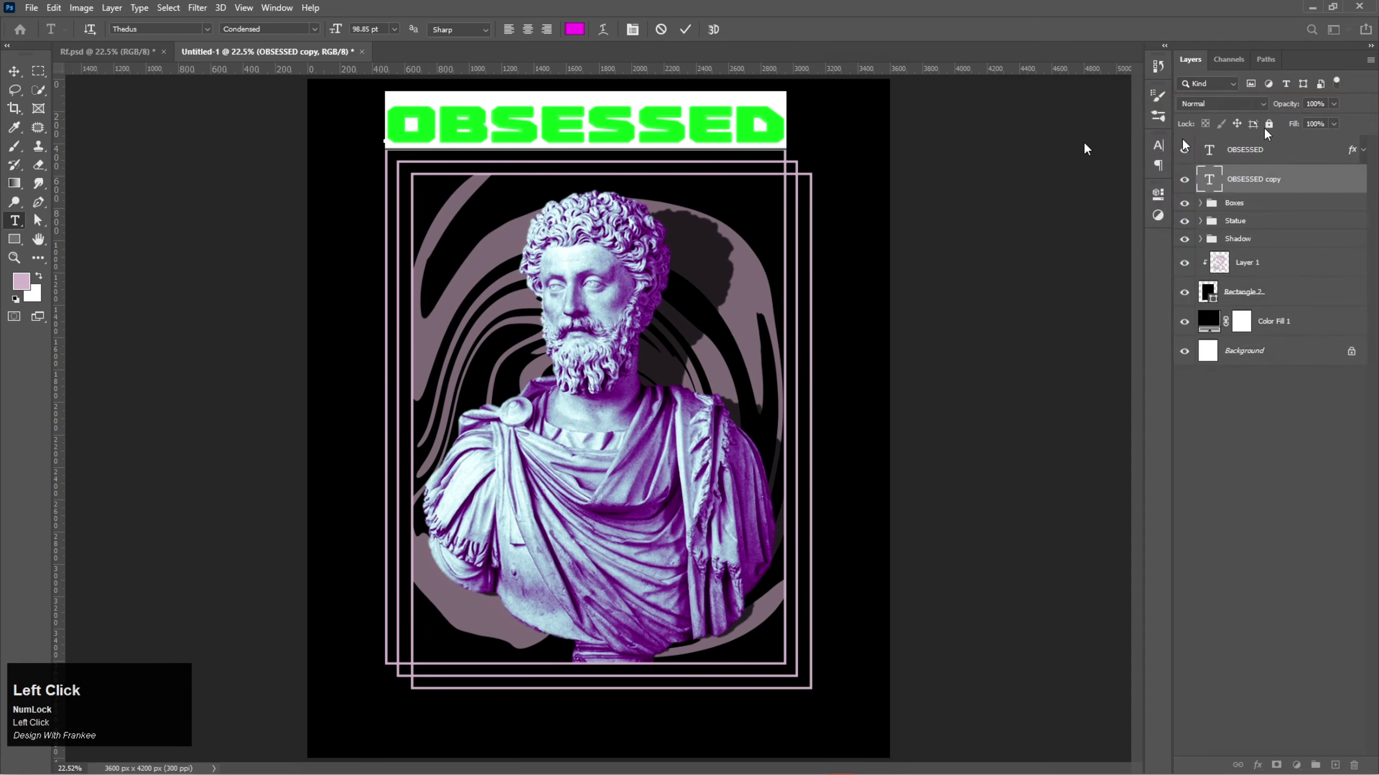
key(alt+BackSpace)
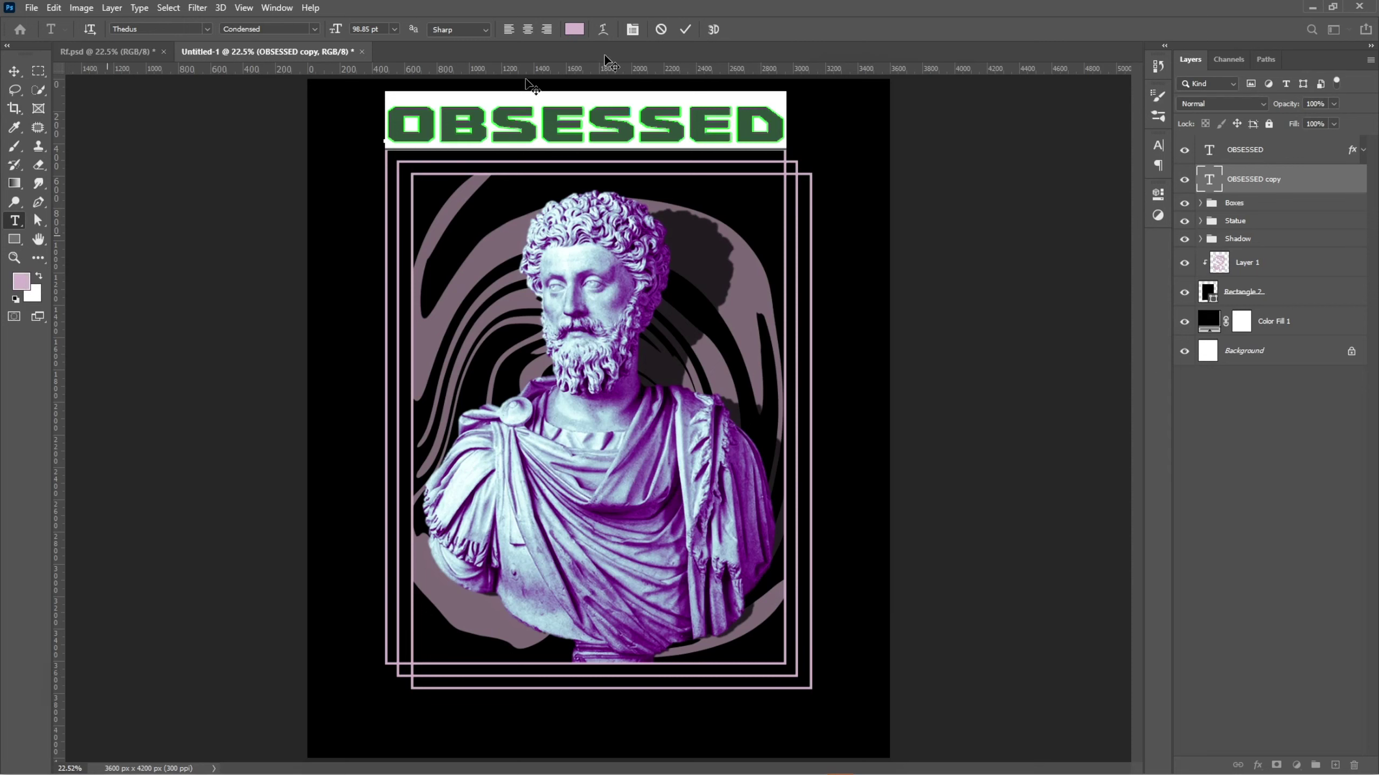
click(689, 30)
key(v)
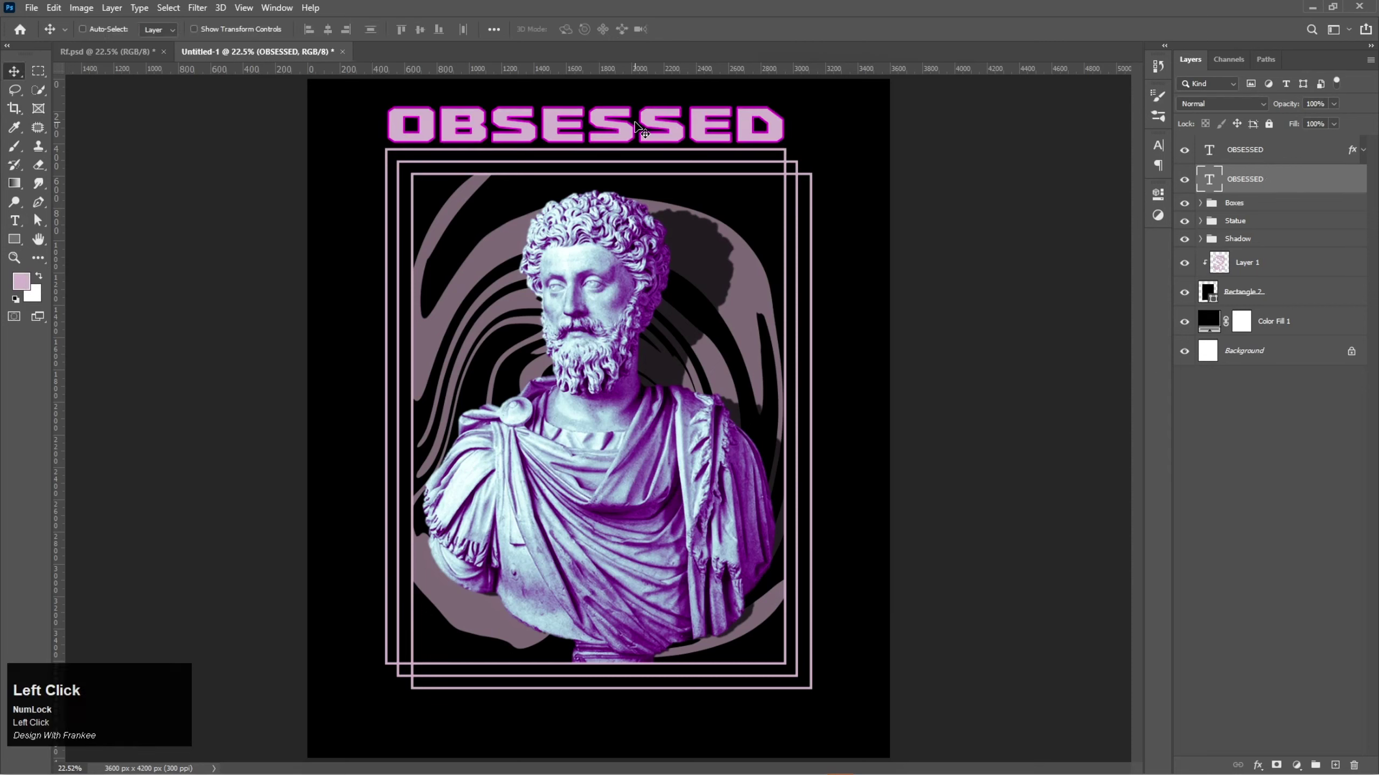
Move the solid pink OBSESSED title just below the frames and align its sides with the front outline frame
drag(635, 127, 689, 720)
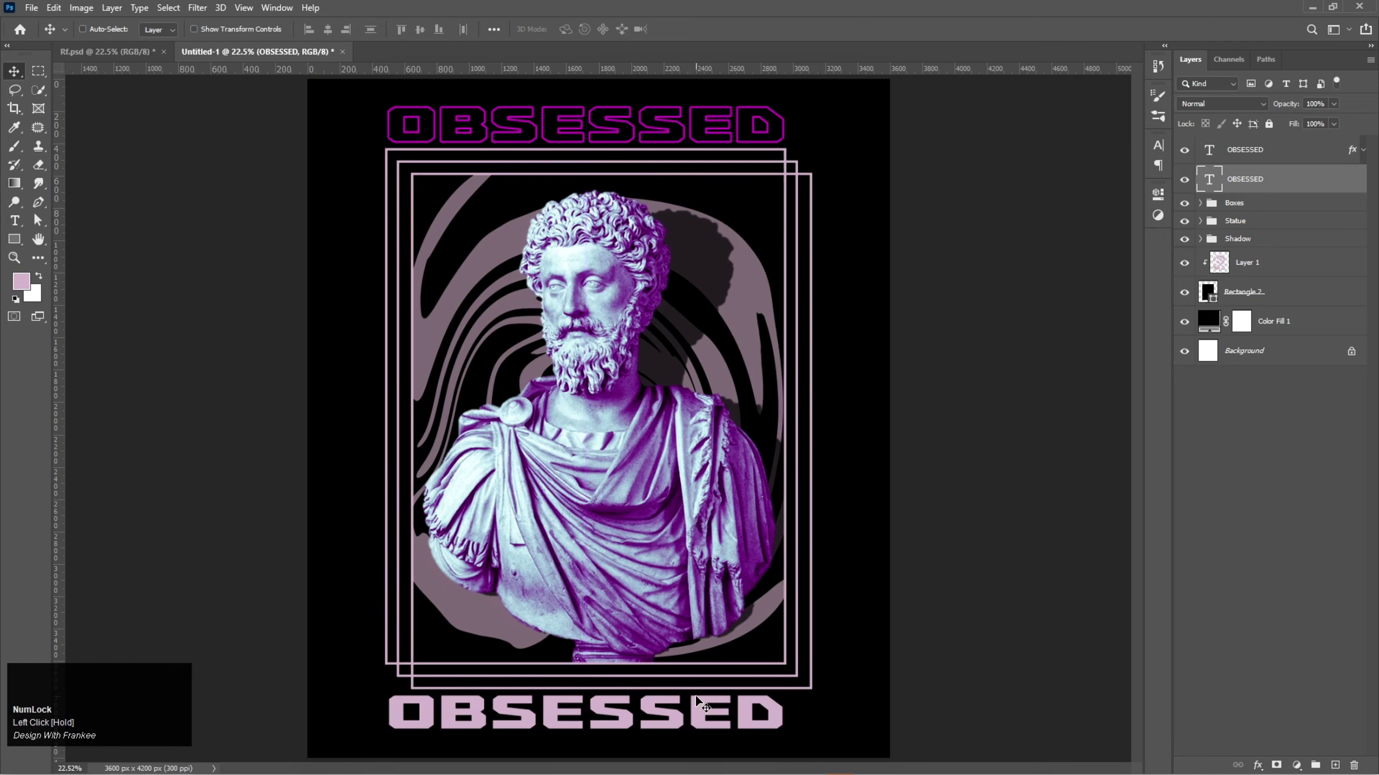
key(ctrl+t)
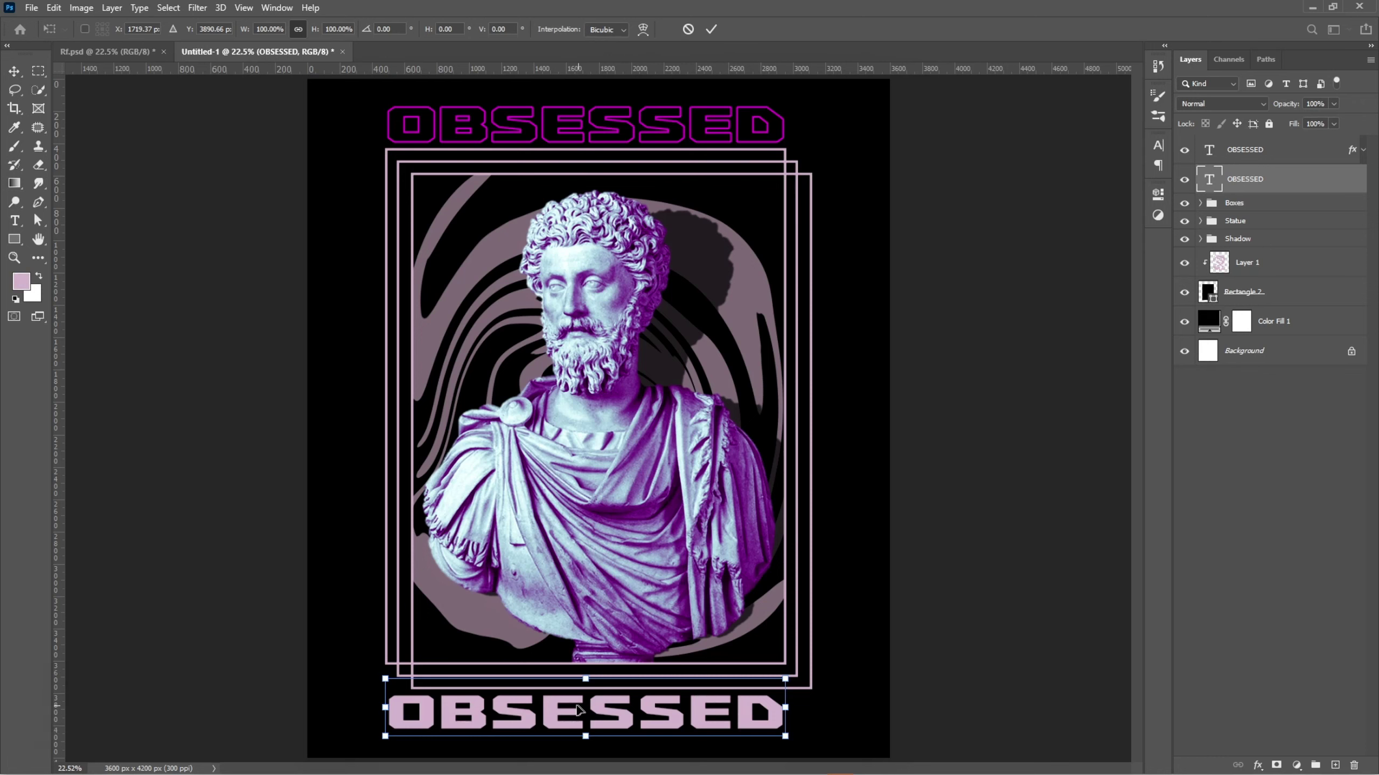
drag(578, 721, 646, 728)
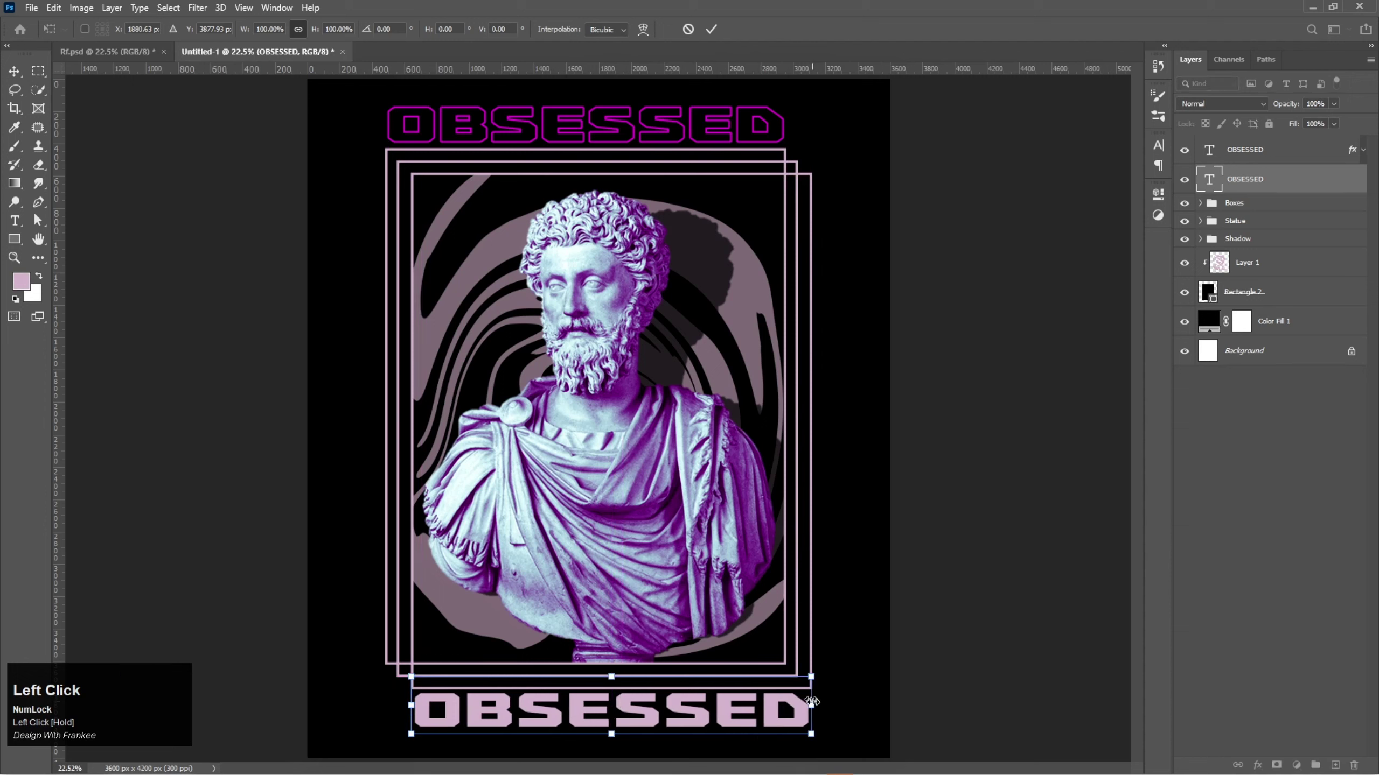
drag(812, 702, 812, 702)
drag(411, 706, 411, 706)
click(712, 30)
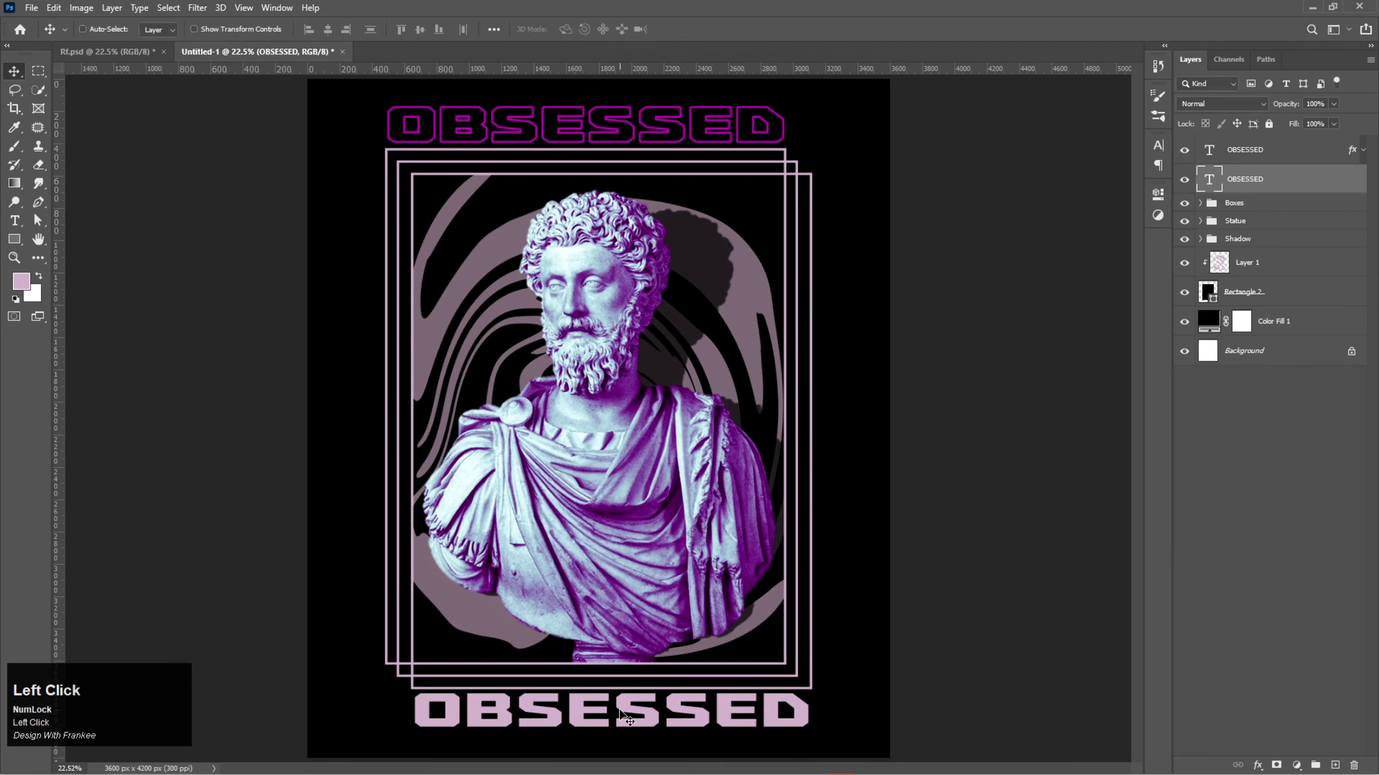
drag(619, 711, 620, 718)
click(1226, 550)
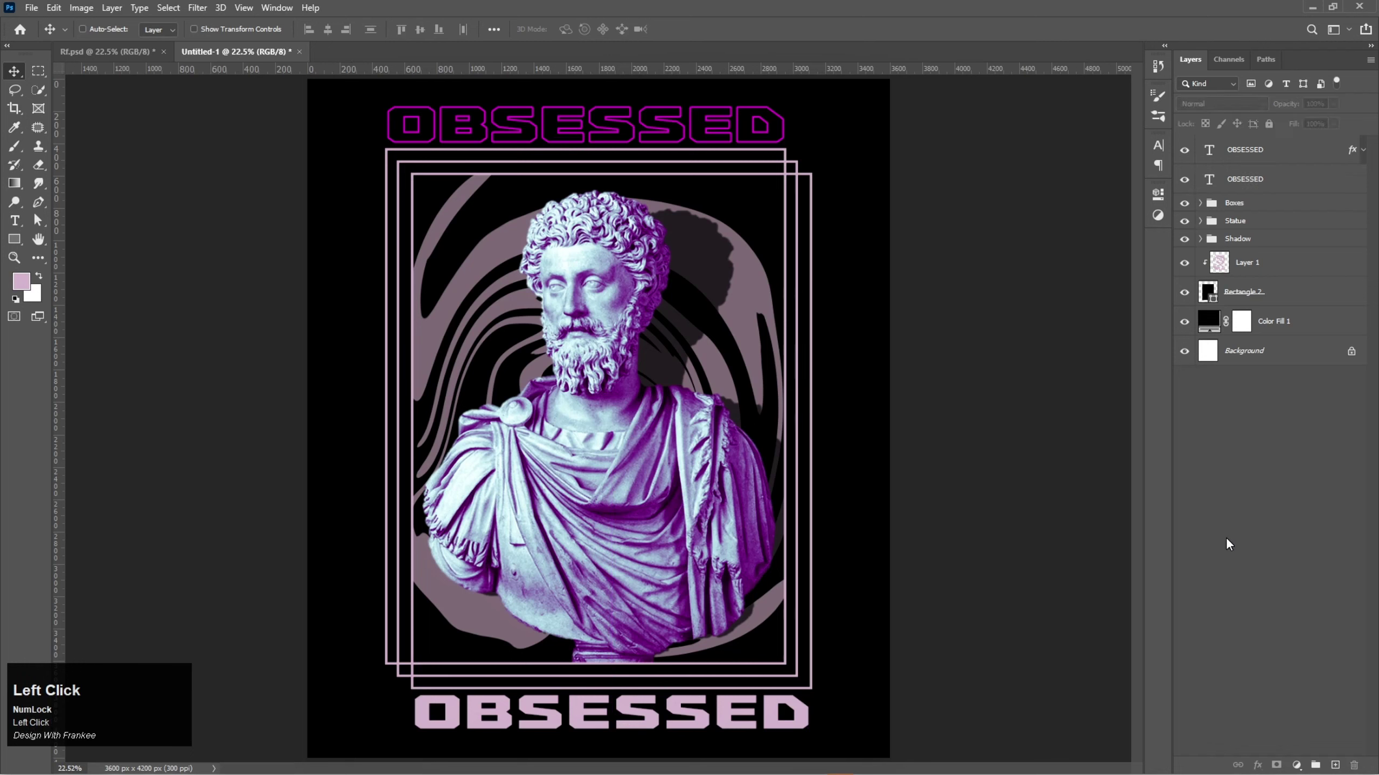
Place Arrow PNG above the titles, rotate it -90° to point up, and scale it to about 6% beside the frames' lower-left corner
click(1285, 163)
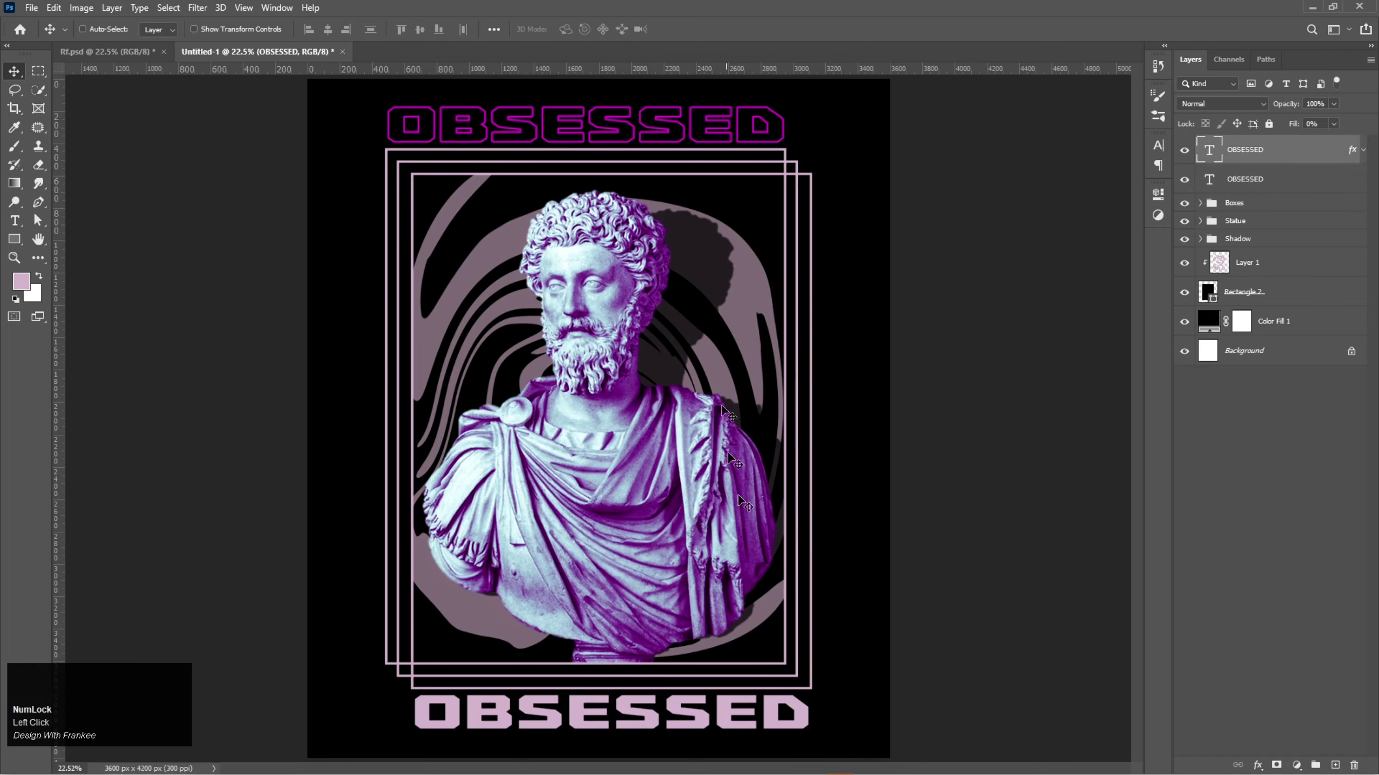
mouse_move(736, 764)
click(627, 765)
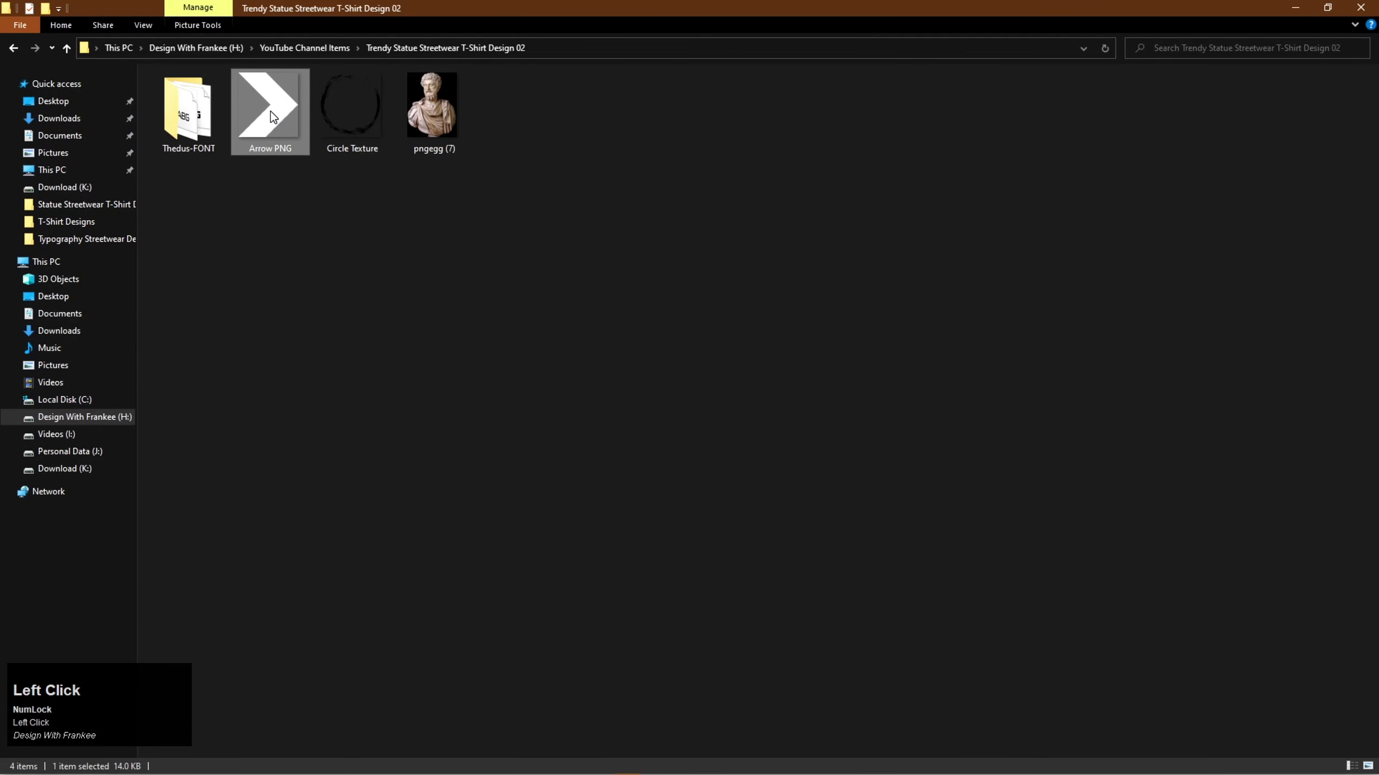
drag(271, 111, 683, 525)
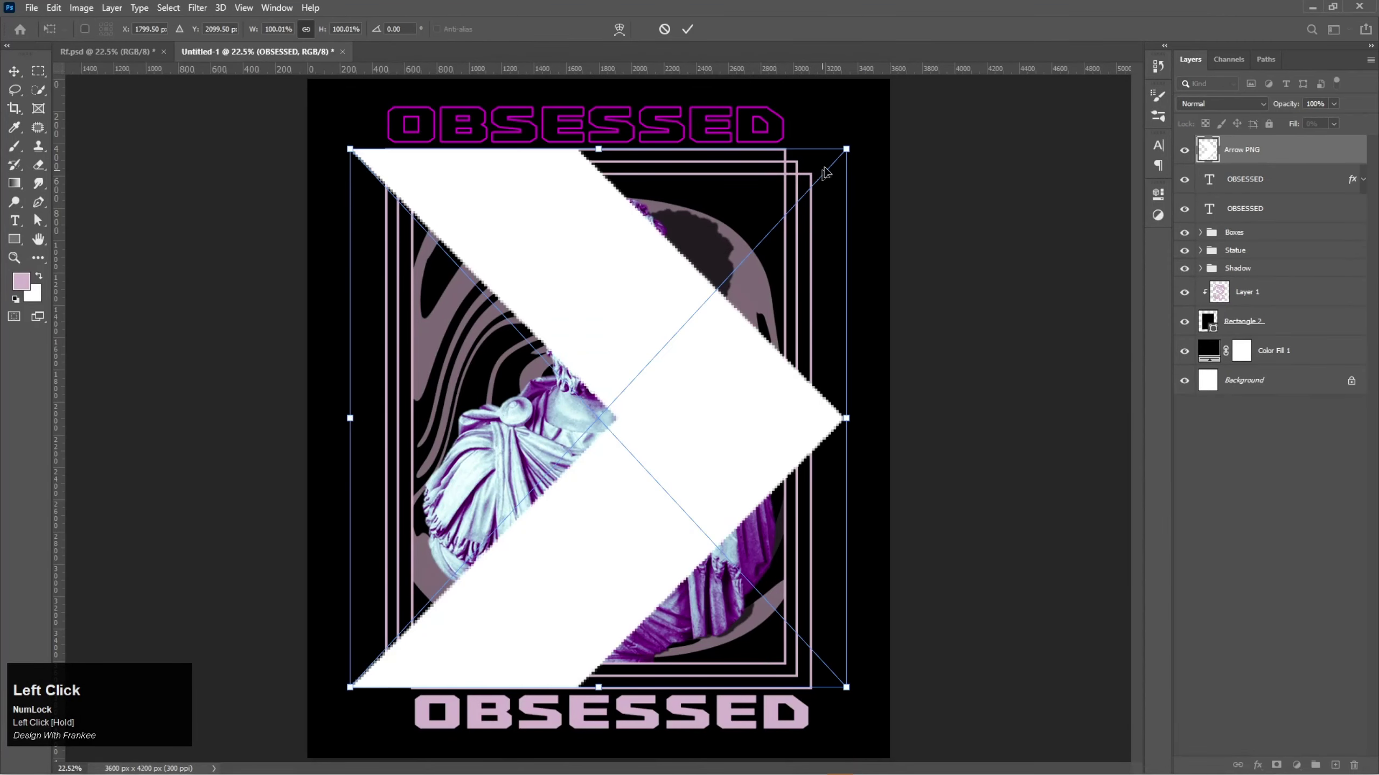
drag(876, 133, 438, 253)
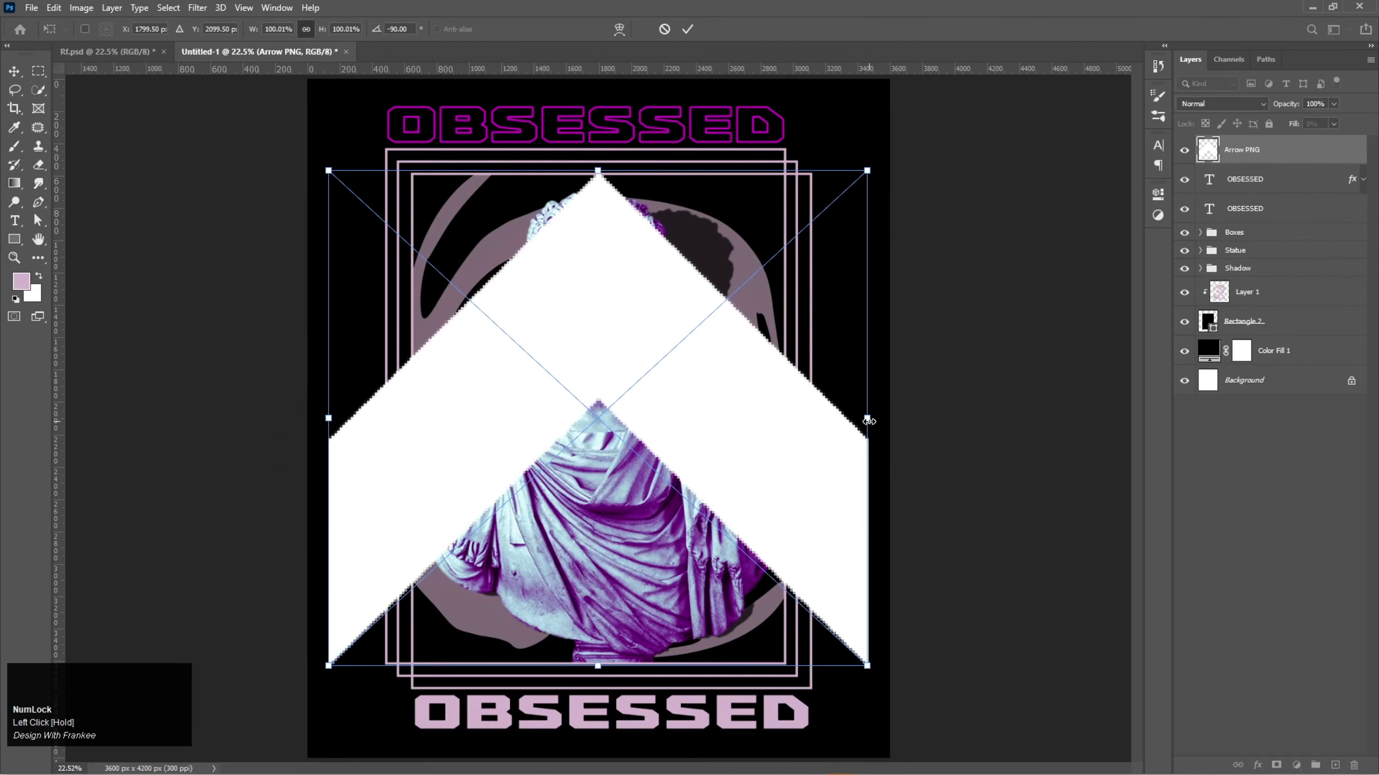
drag(869, 422, 346, 642)
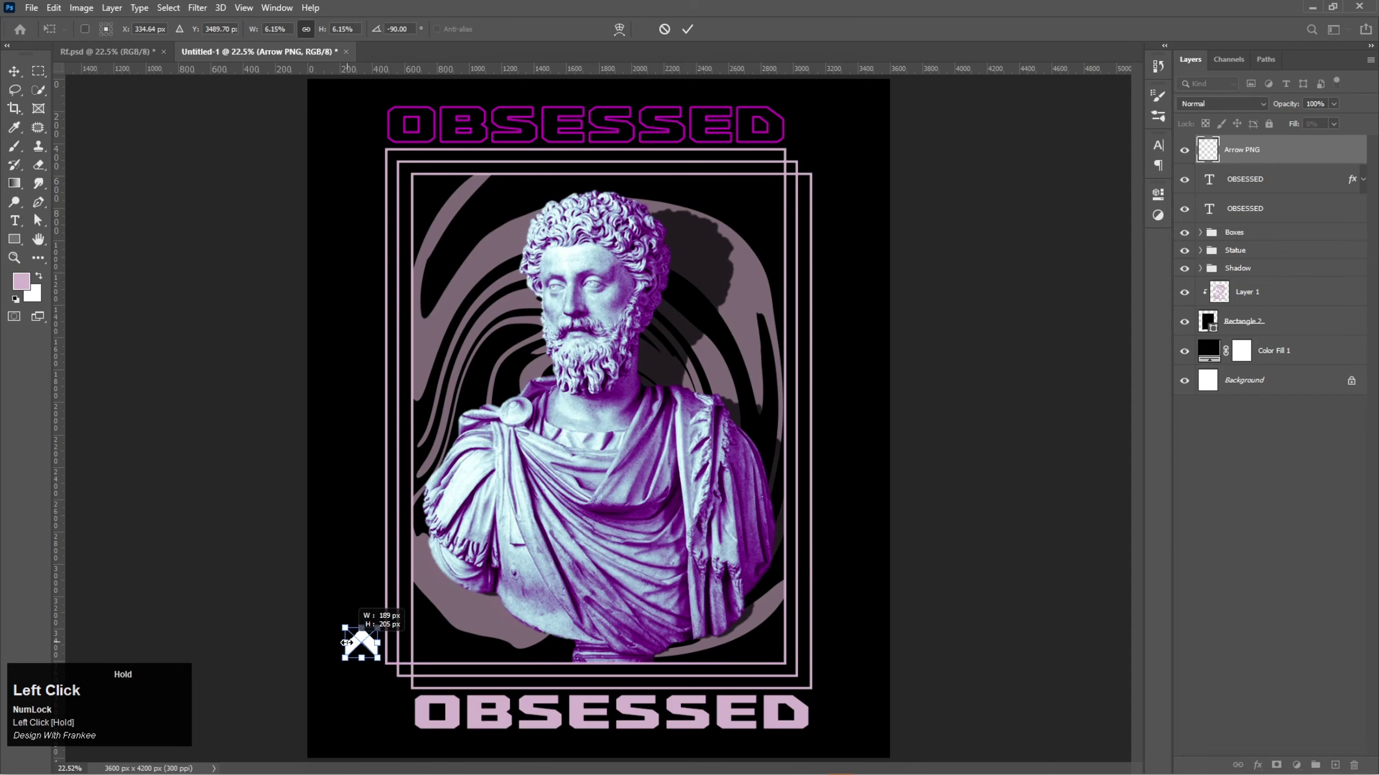
key(Return)
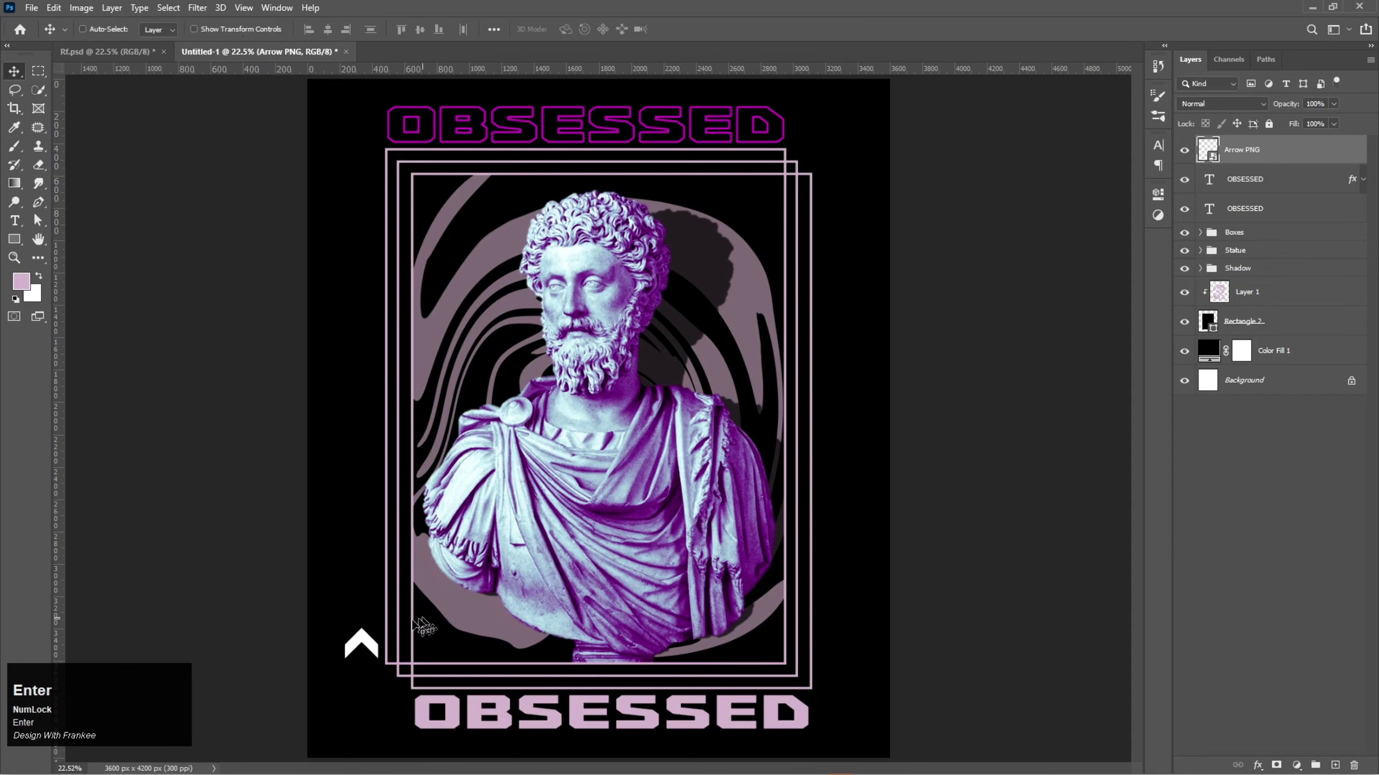
Duplicate the arrow upward into a column of nine, with the arrows centred horizontally and evenly distributed vertically
drag(363, 646, 367, 442)
drag(368, 443, 371, 427)
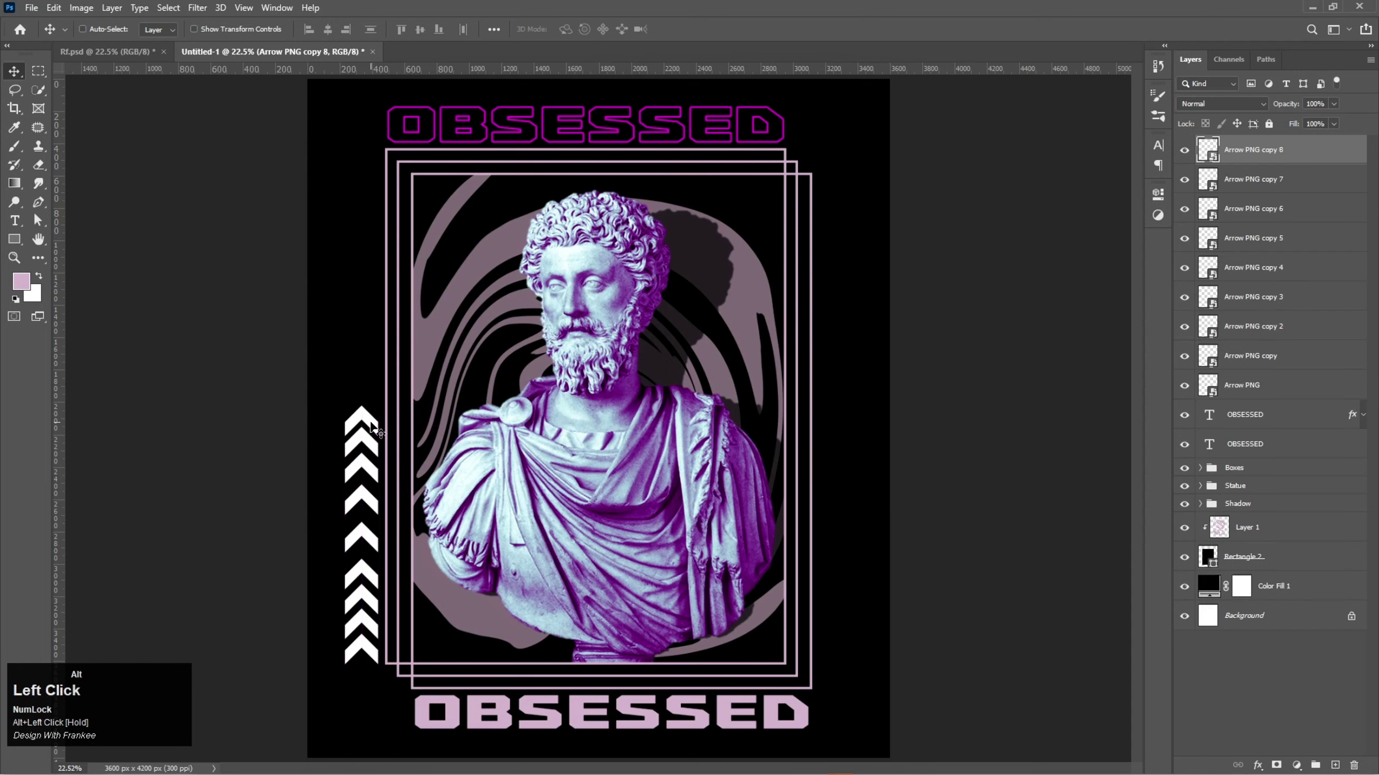
shift+click(1259, 362)
ctrl+alt+click(1271, 386)
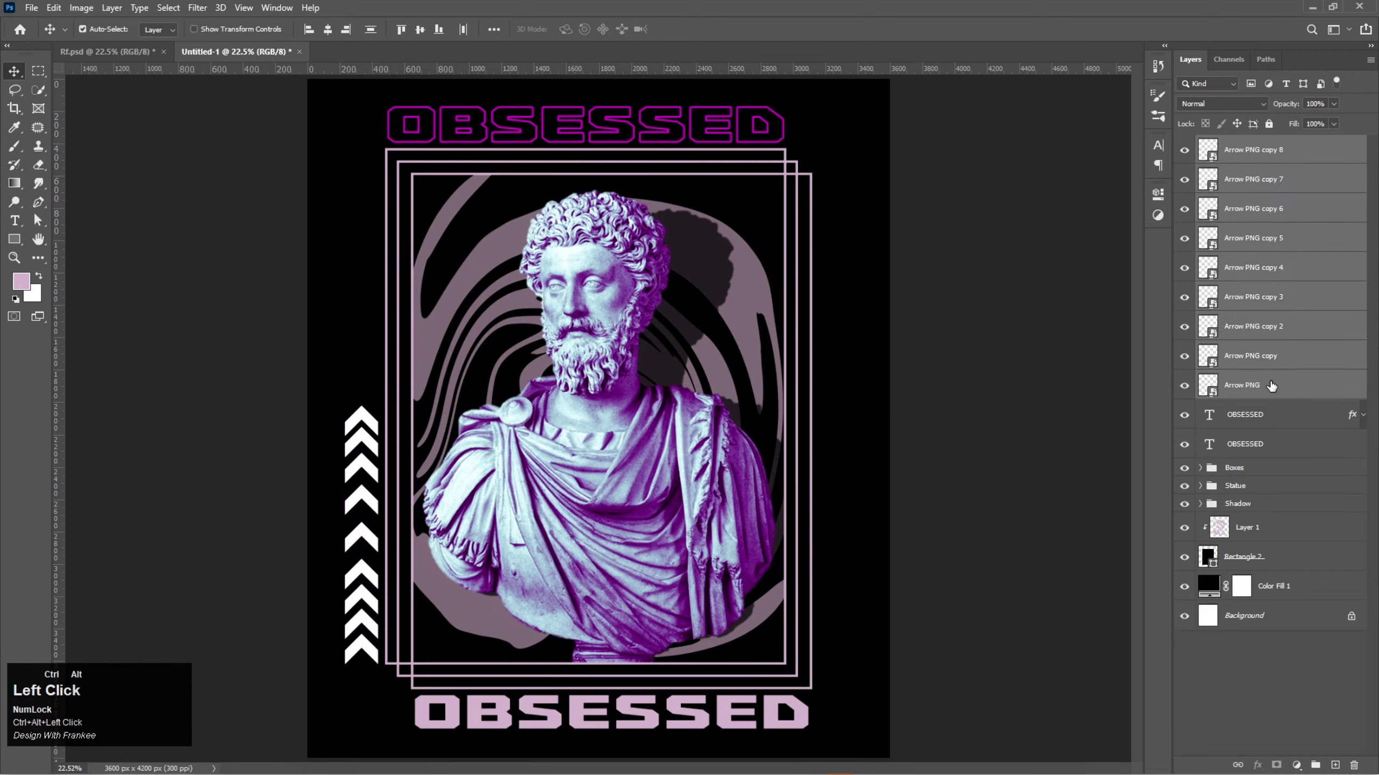
click(333, 31)
click(374, 30)
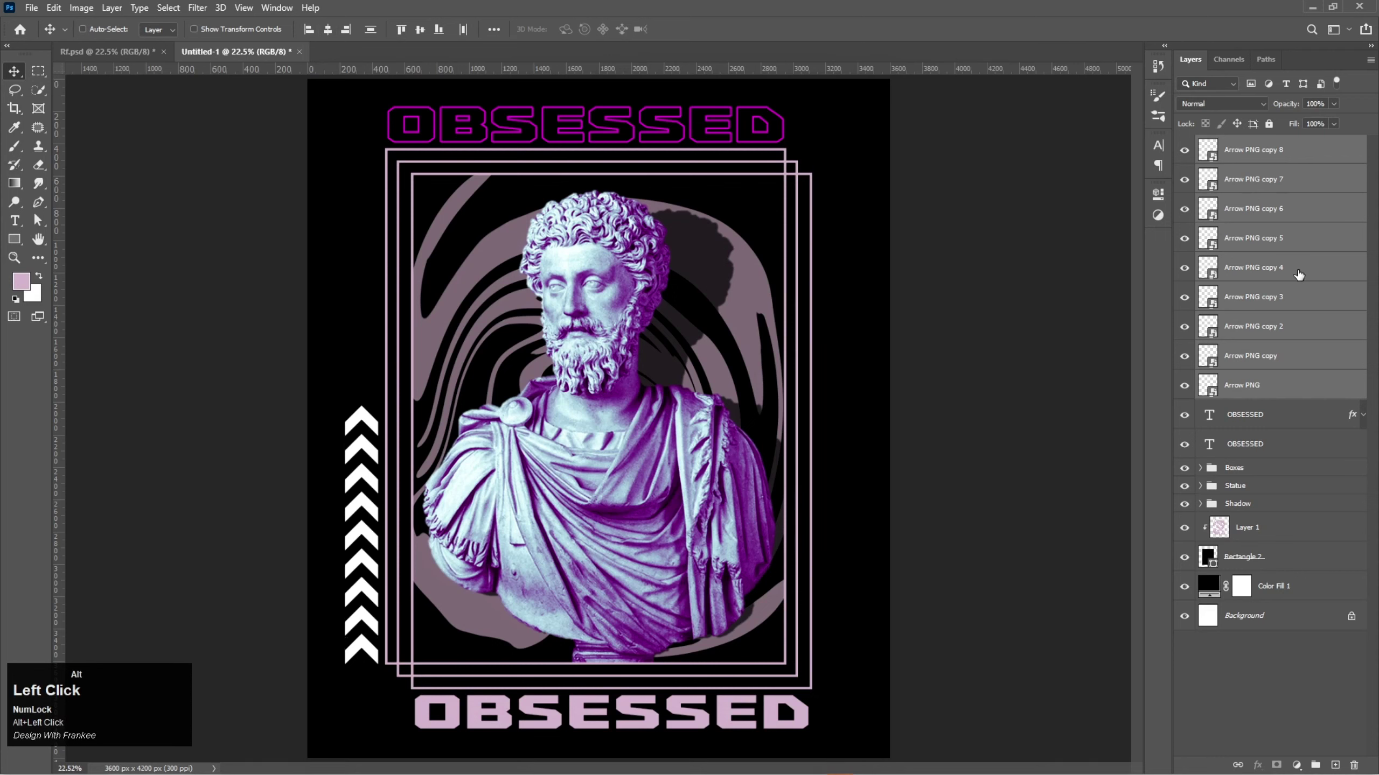
Group the nine arrows and duplicate the group directly above, extending the column to the top of the back frame
key(ctrl+g)
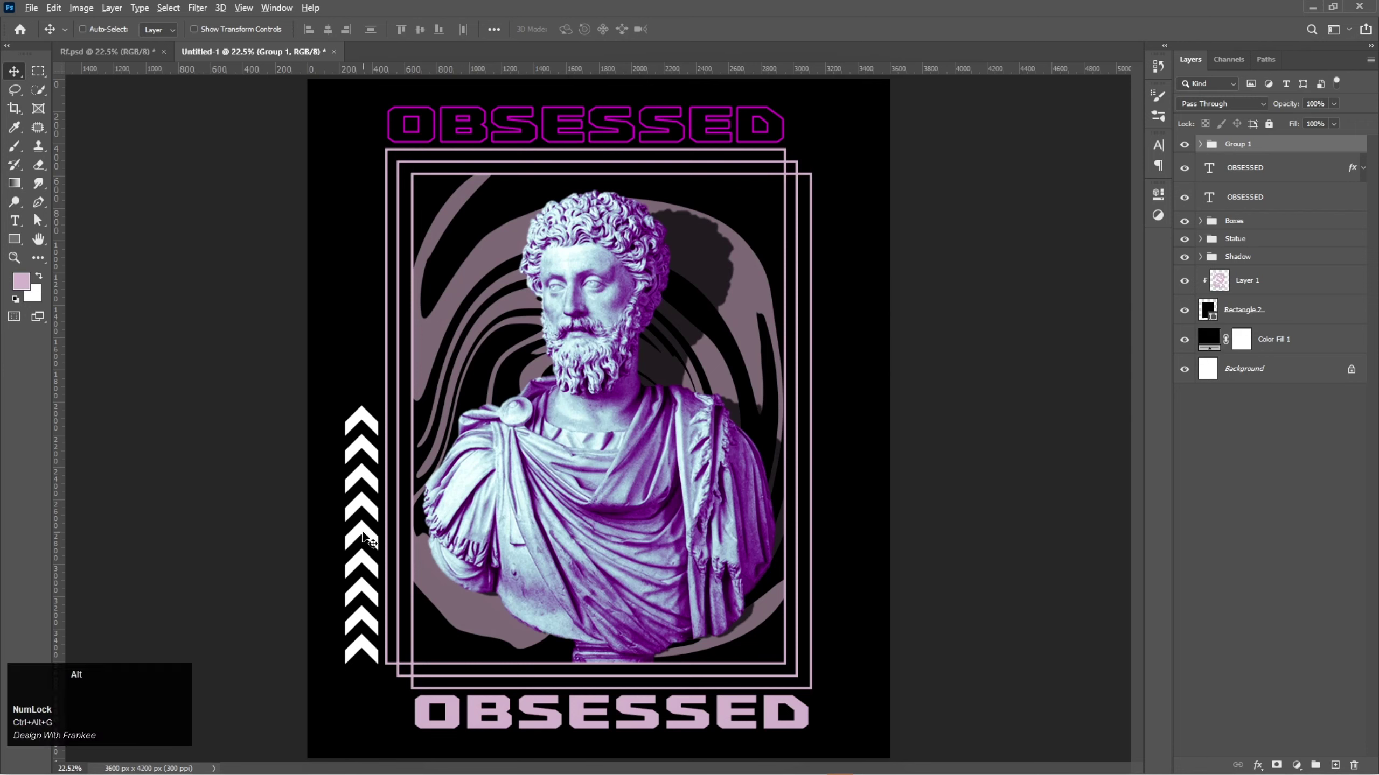
drag(359, 532, 410, 282)
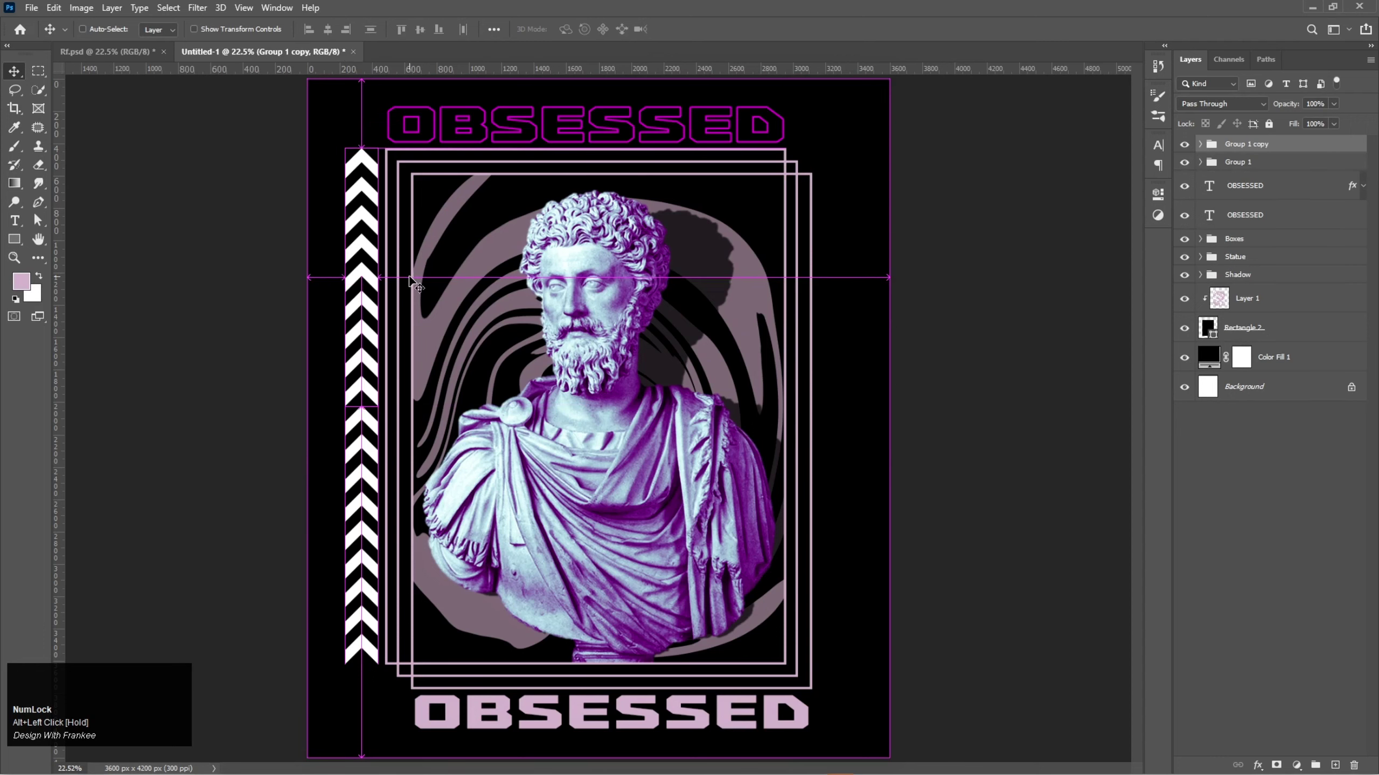
click(1184, 144)
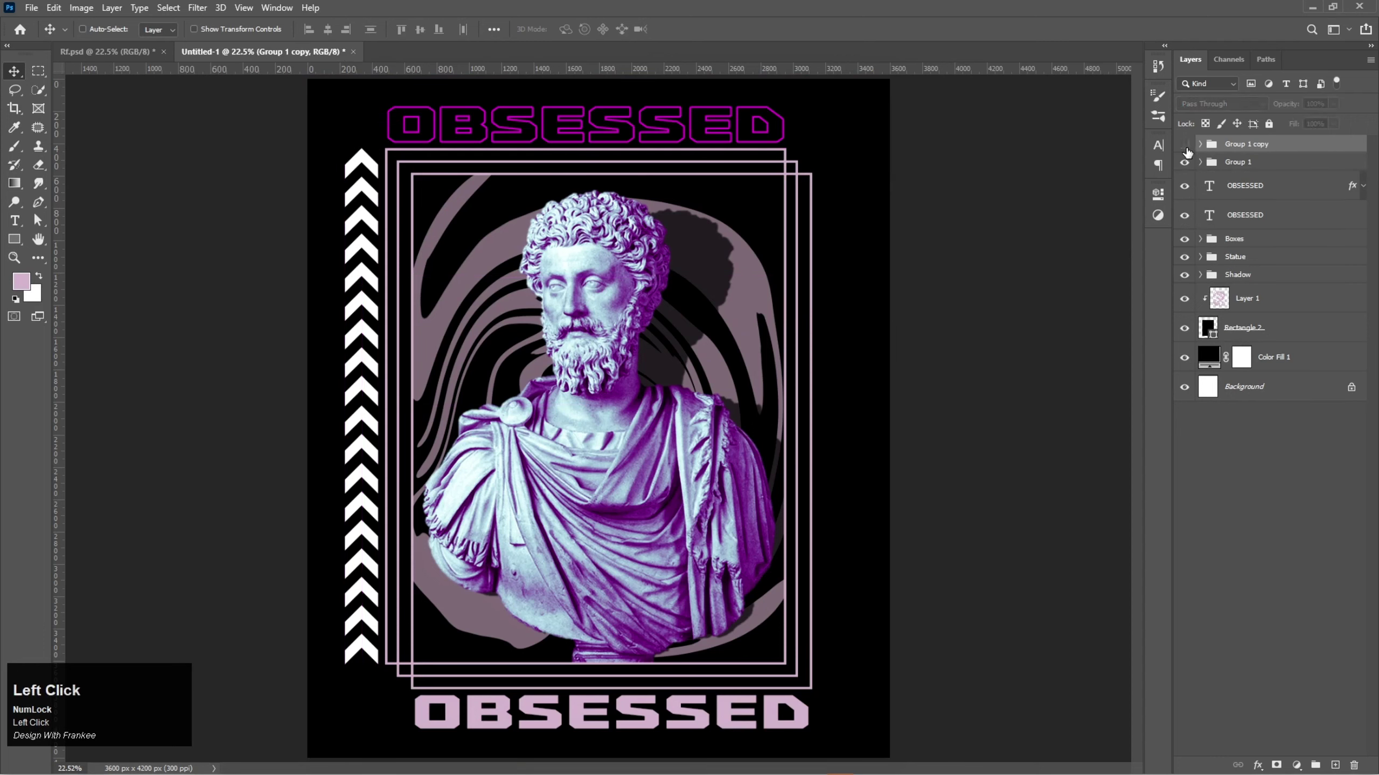
click(1184, 144)
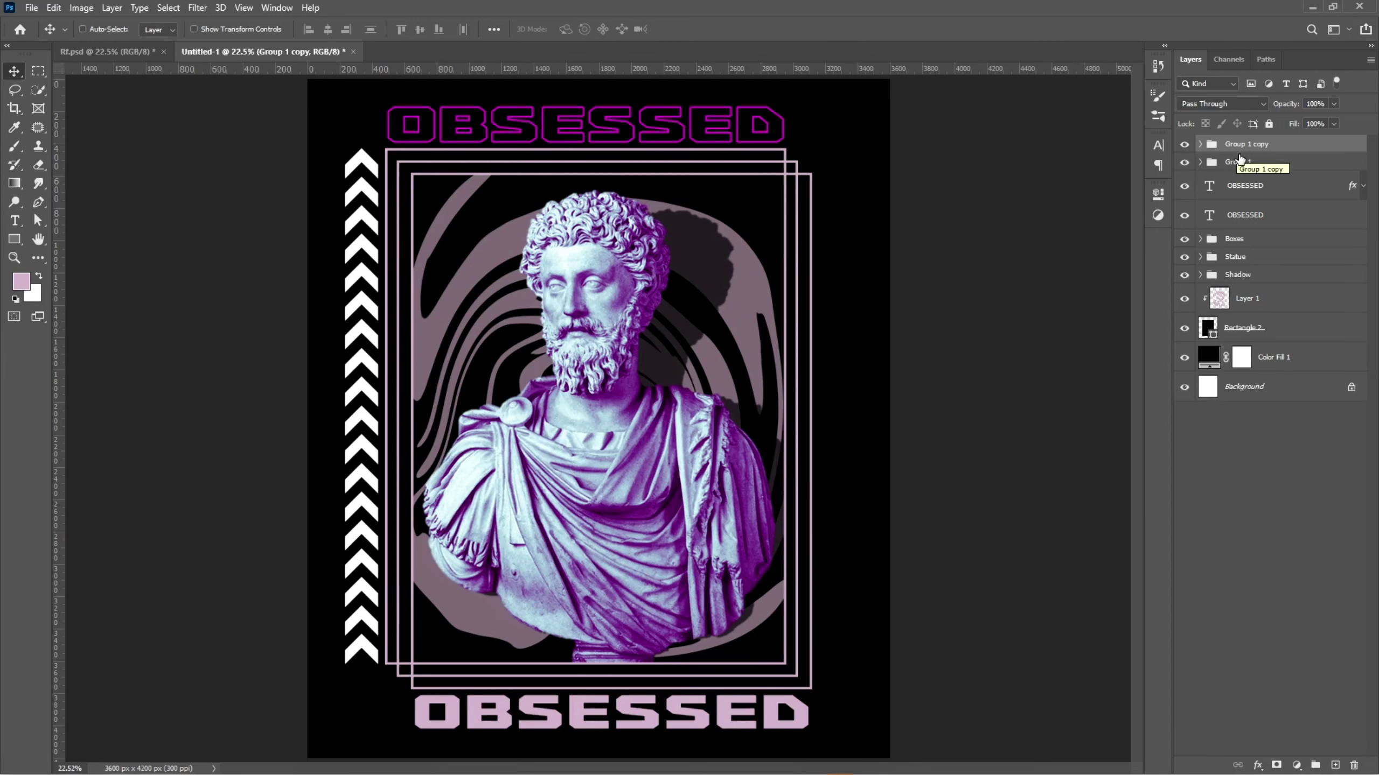
Set the fill of all nine arrows in the lower group to 0%
click(1251, 163)
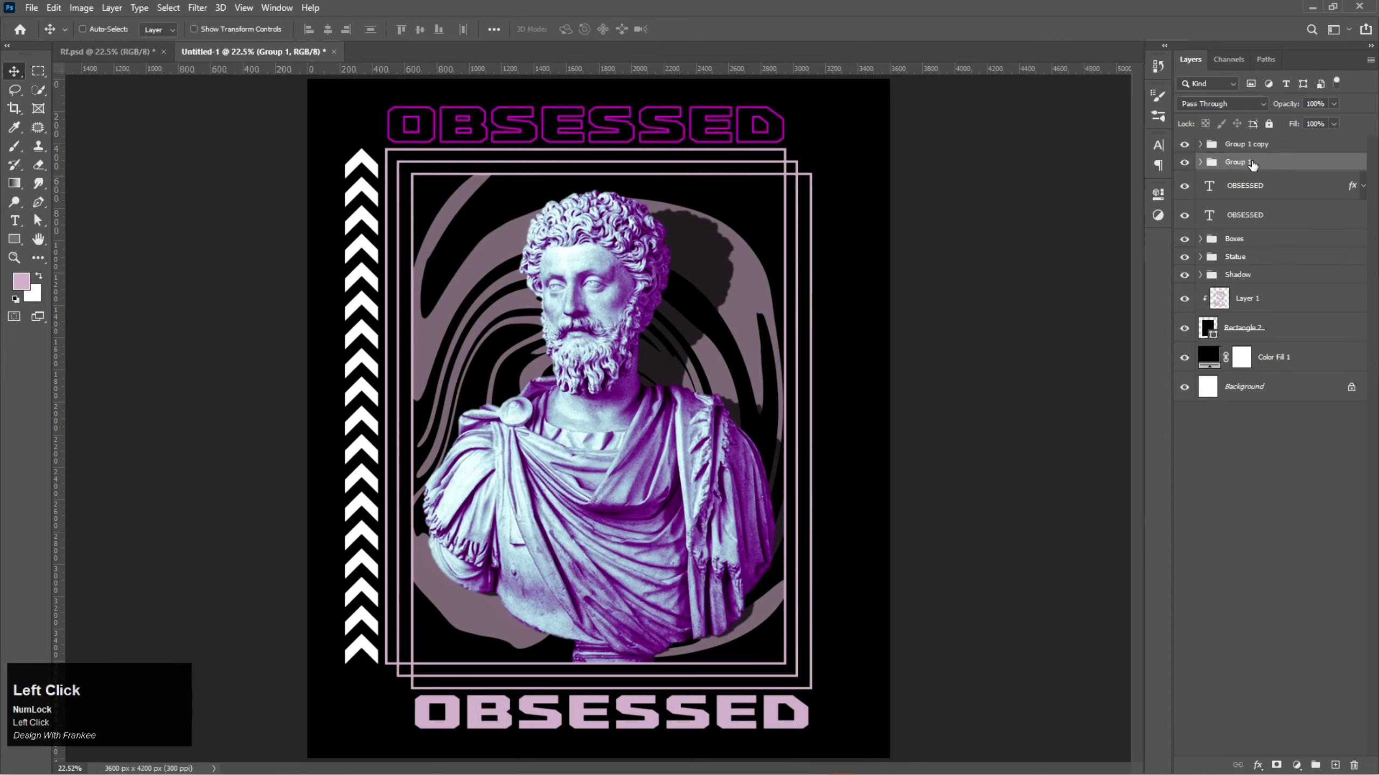
click(1201, 162)
click(1260, 192)
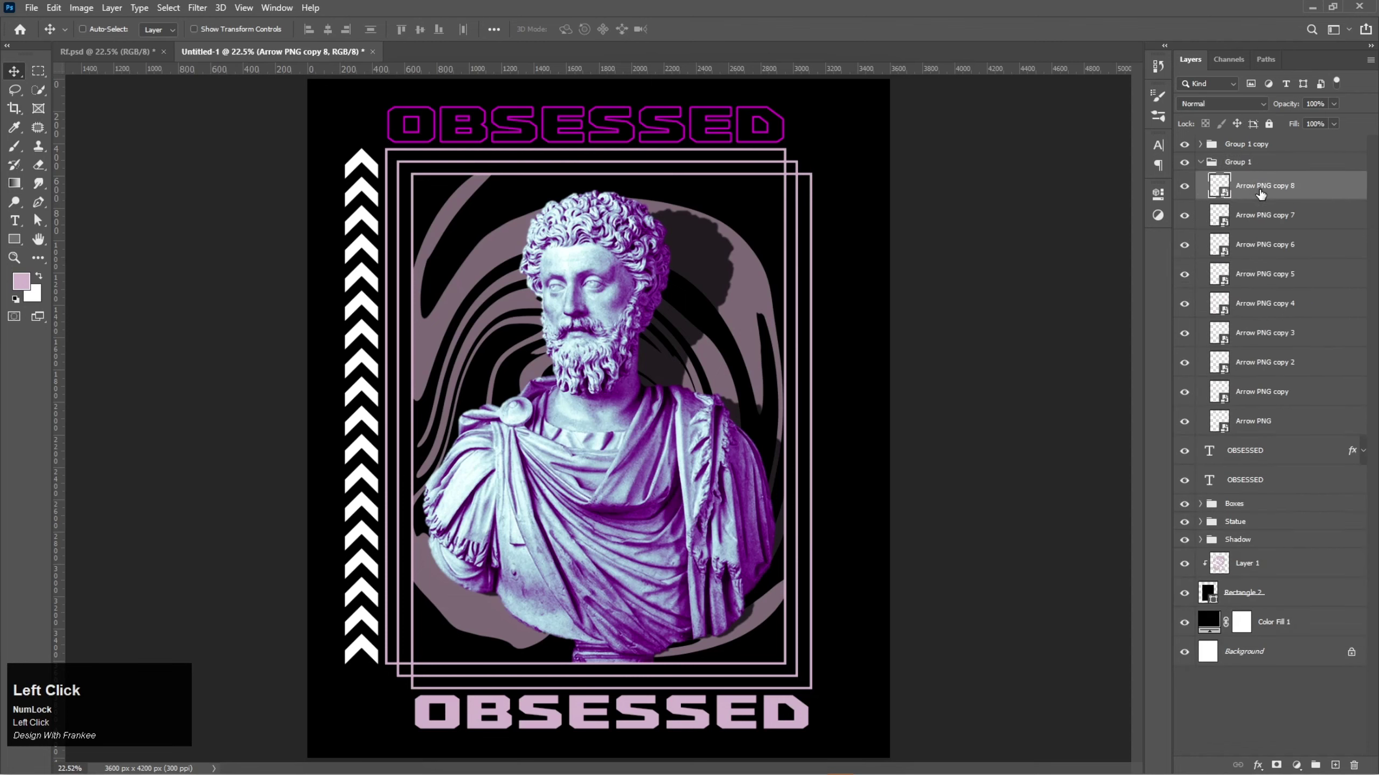
shift+click(1295, 422)
click(1333, 124)
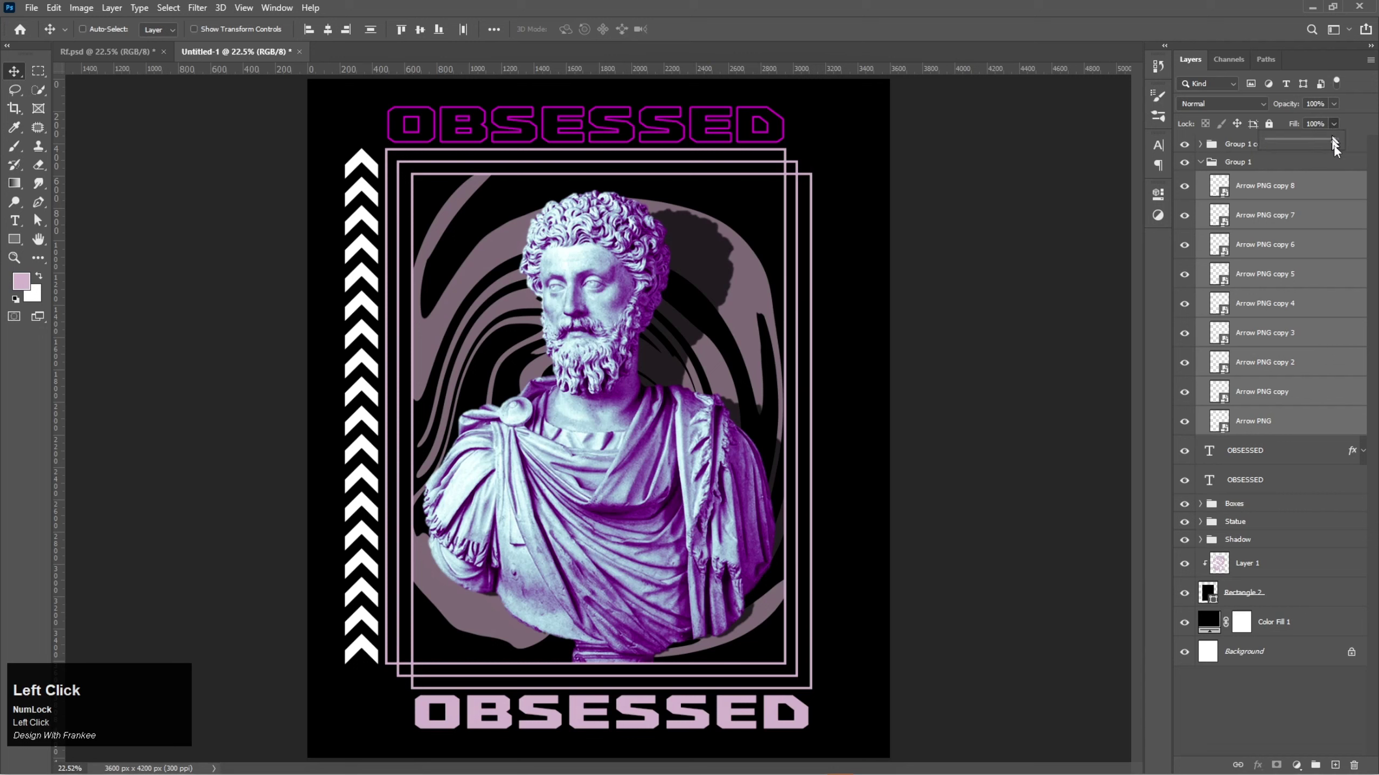
drag(1305, 140, 1230, 140)
Add a 10 px outside stroke in e705e1 to the bottom arrow of the lower group
click(1281, 431)
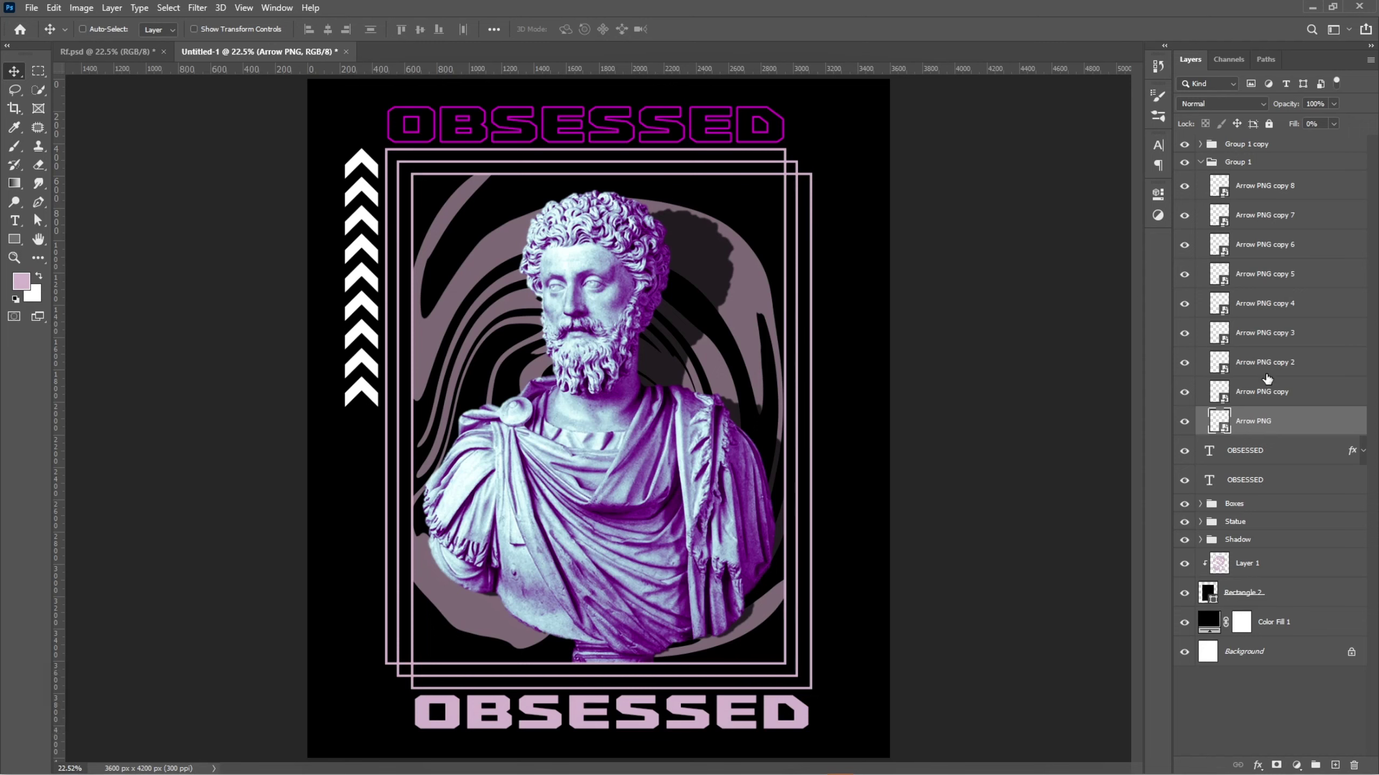
right_click(1287, 419)
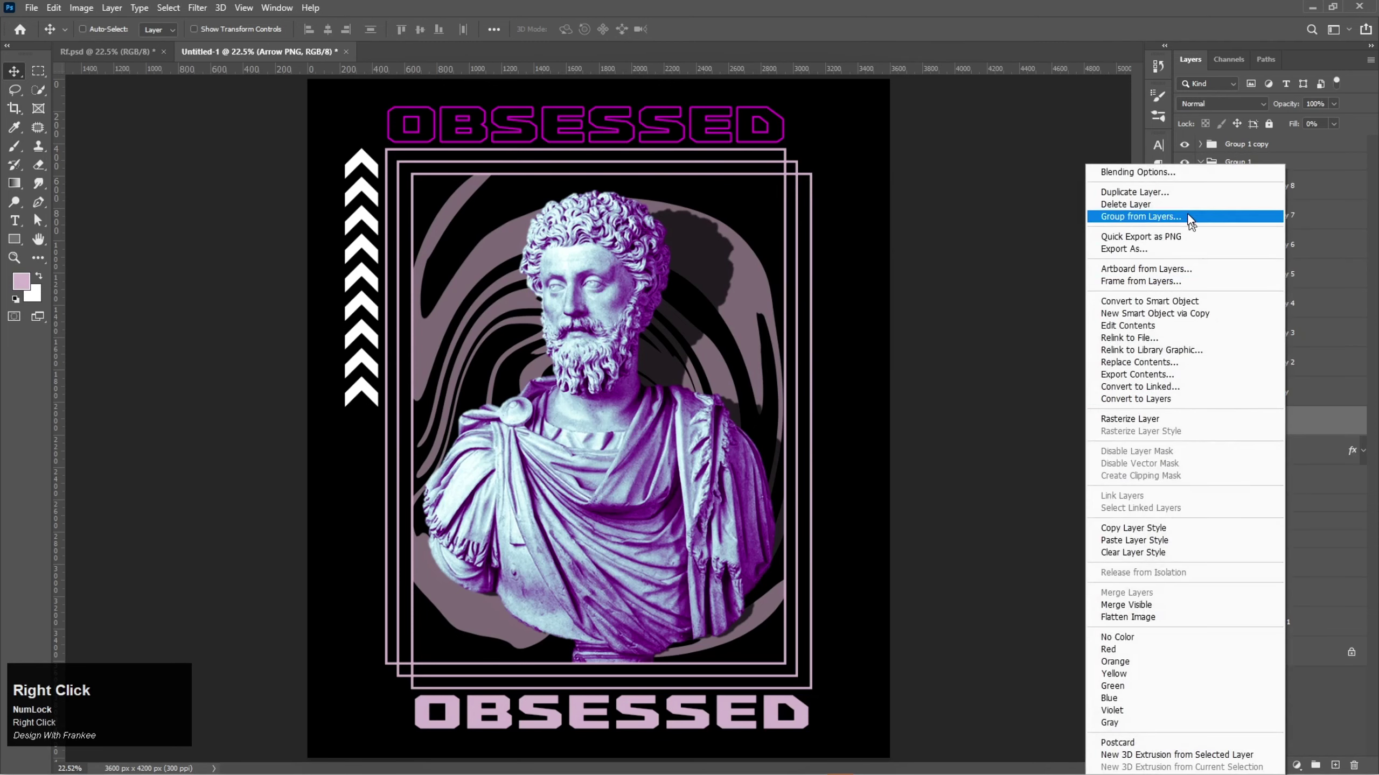
click(1177, 173)
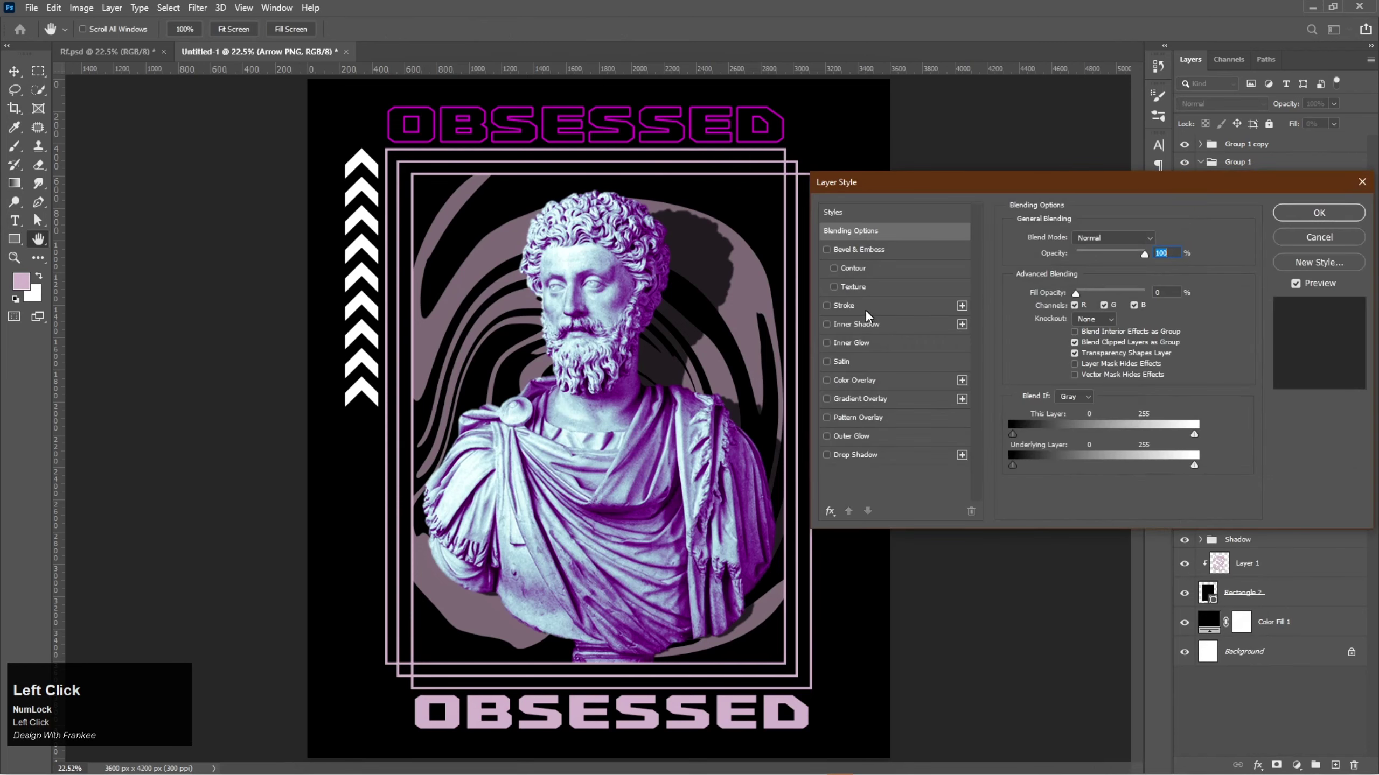
click(866, 314)
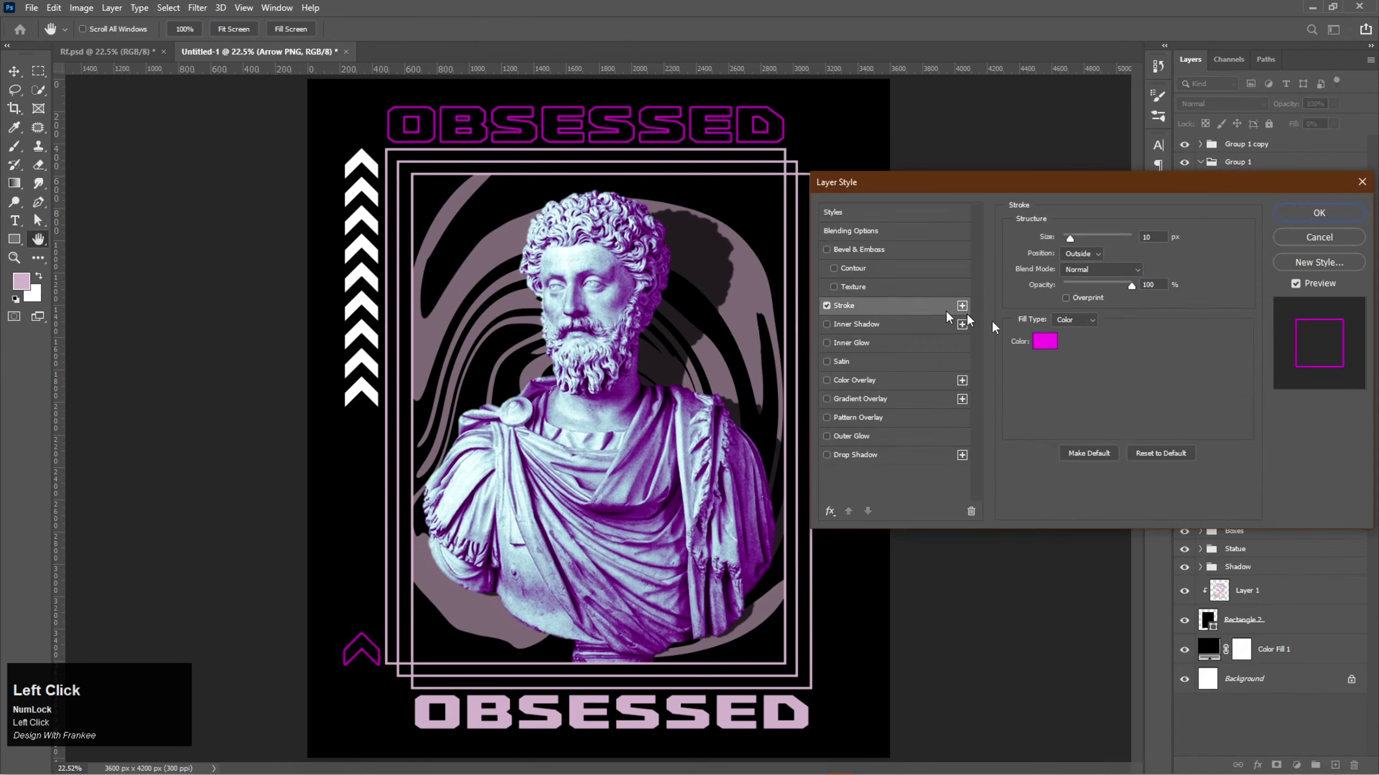
click(1044, 342)
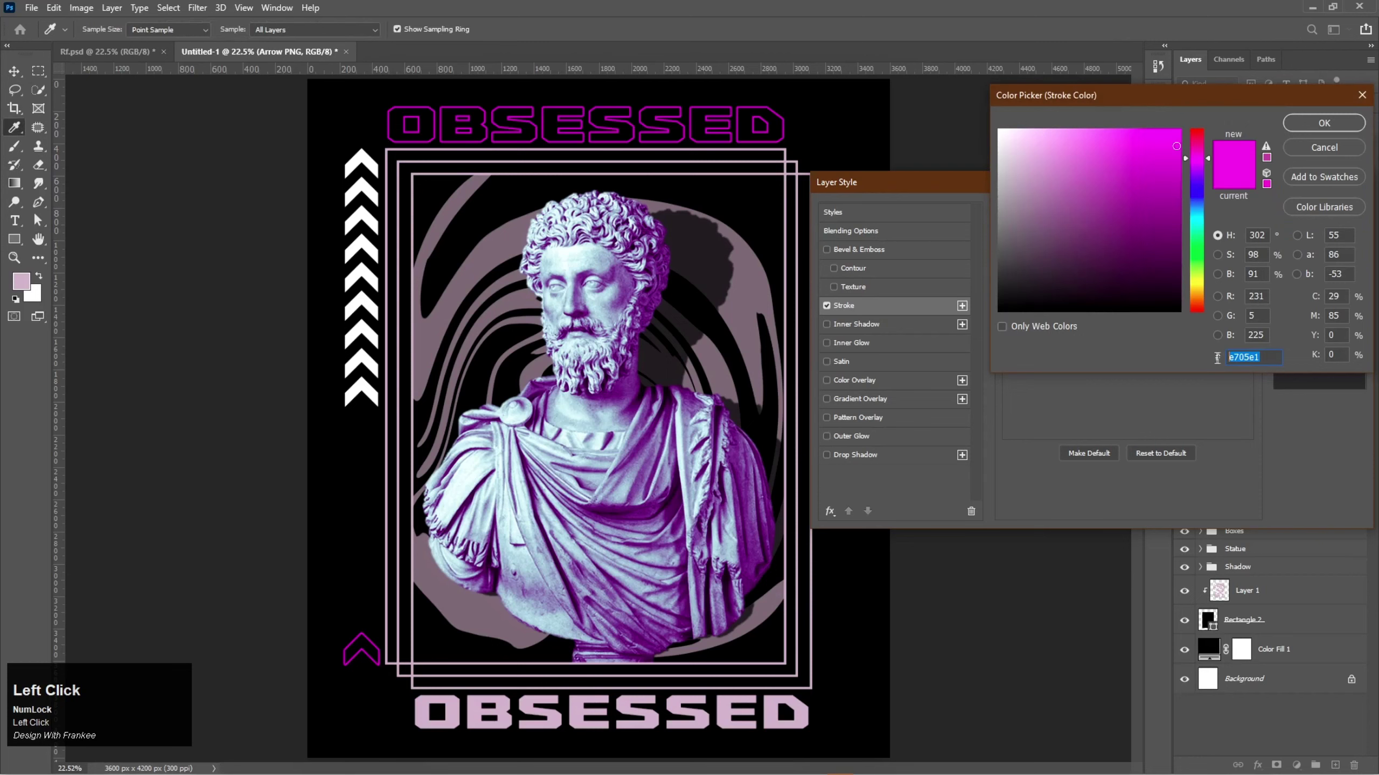
click(1309, 125)
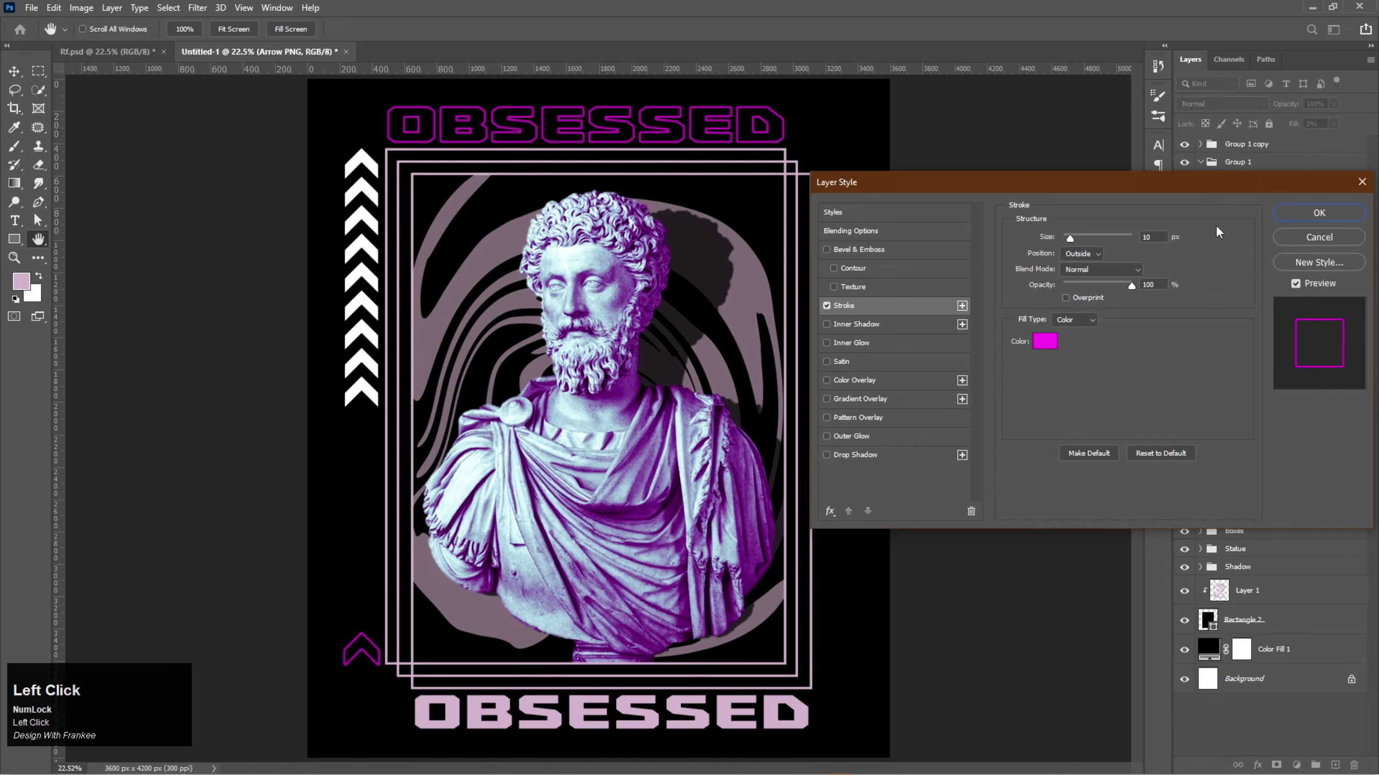
click(1293, 211)
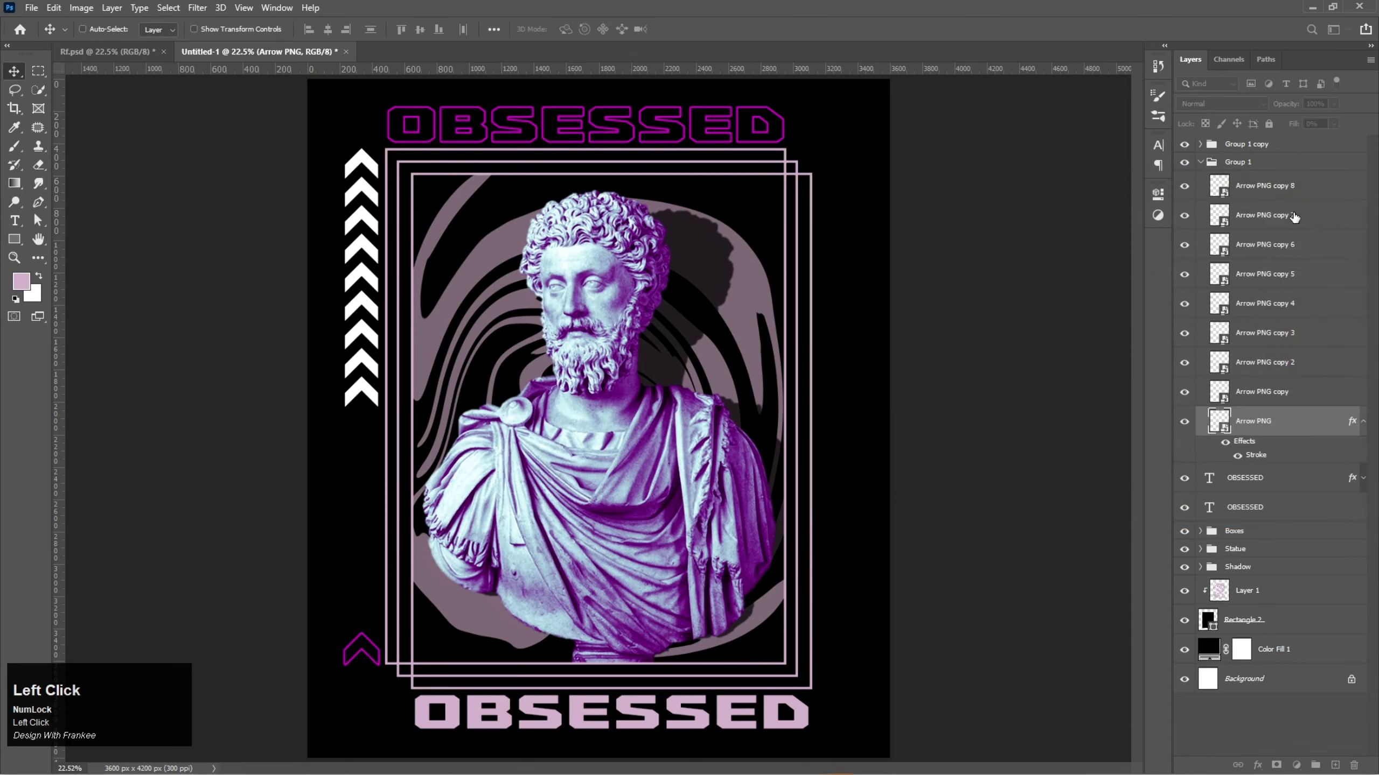
Copy the bottom arrow's stroke style onto the other eight arrows in the lower group and collapse the group
right_click(1251, 443)
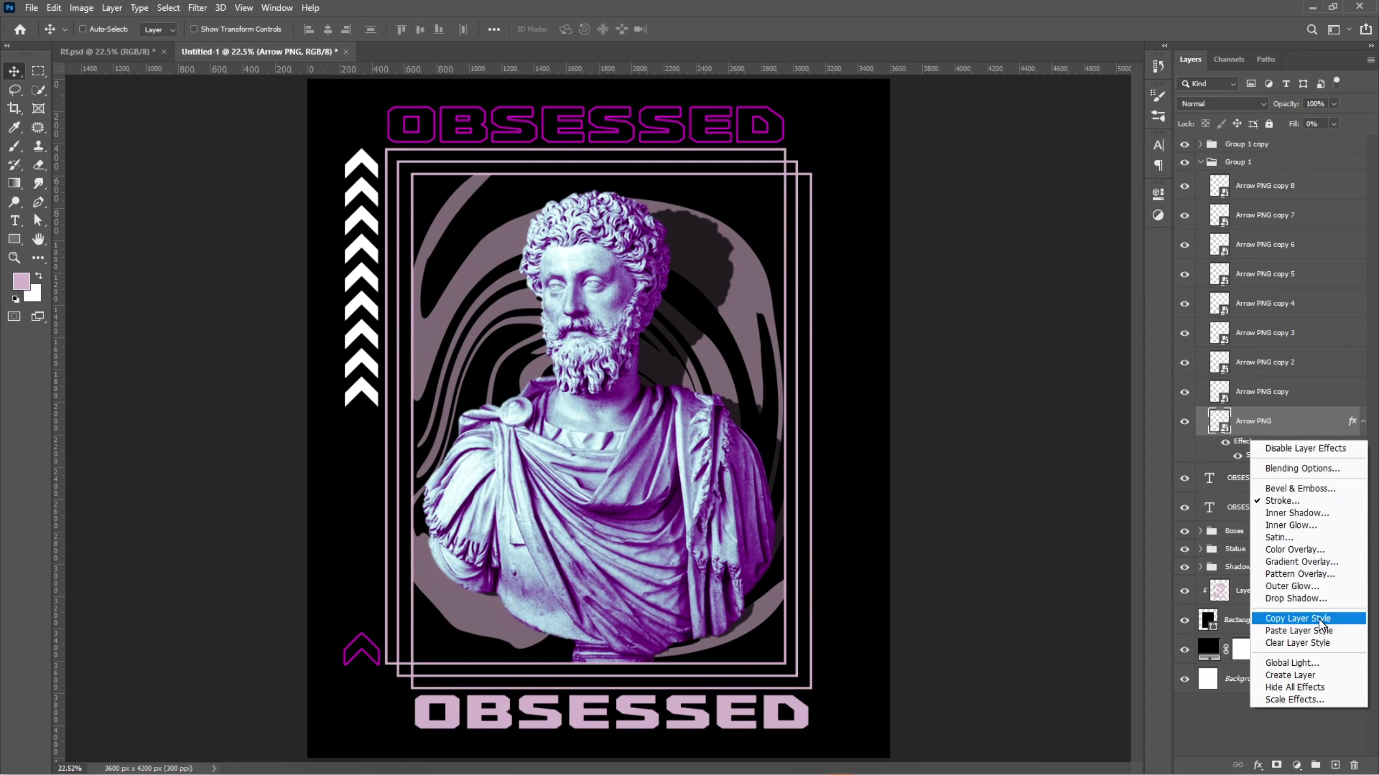
click(1297, 619)
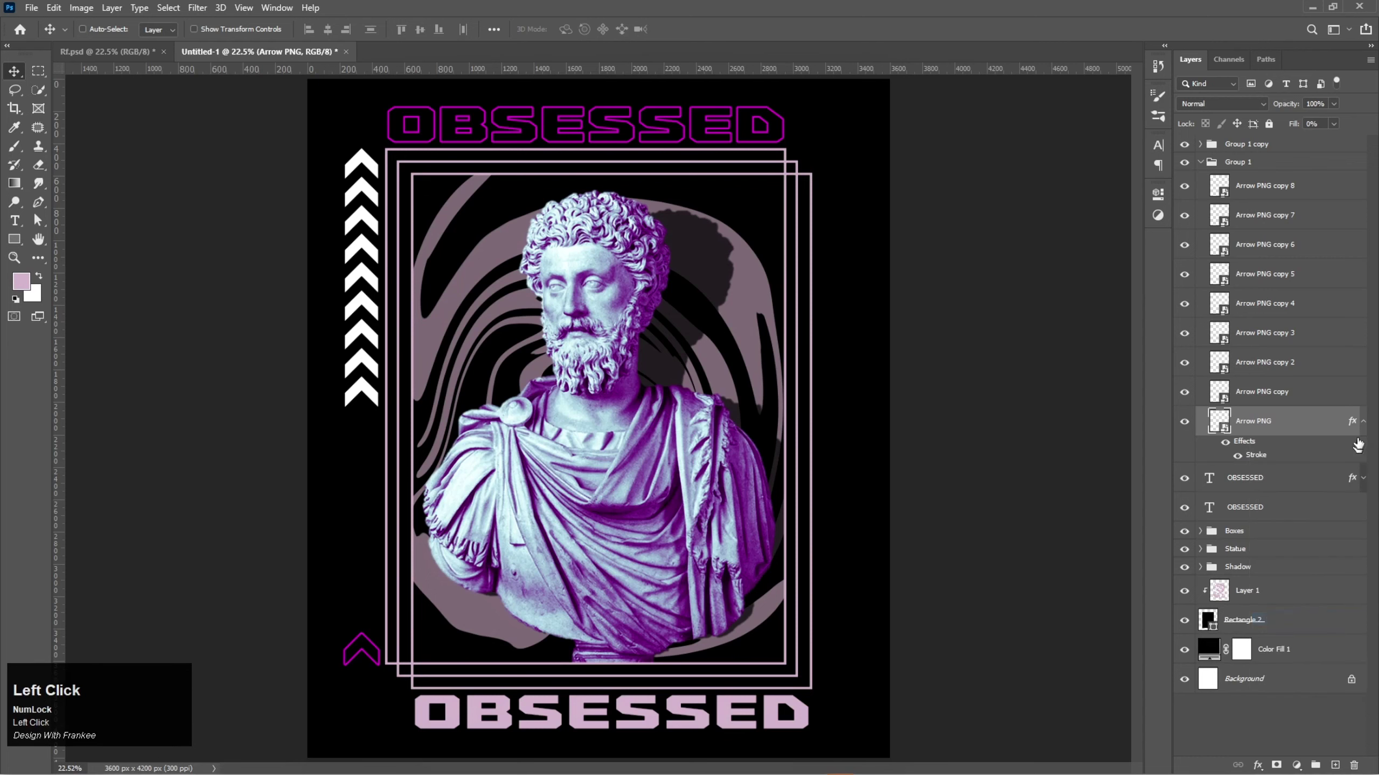
click(1276, 188)
shift+click(1292, 390)
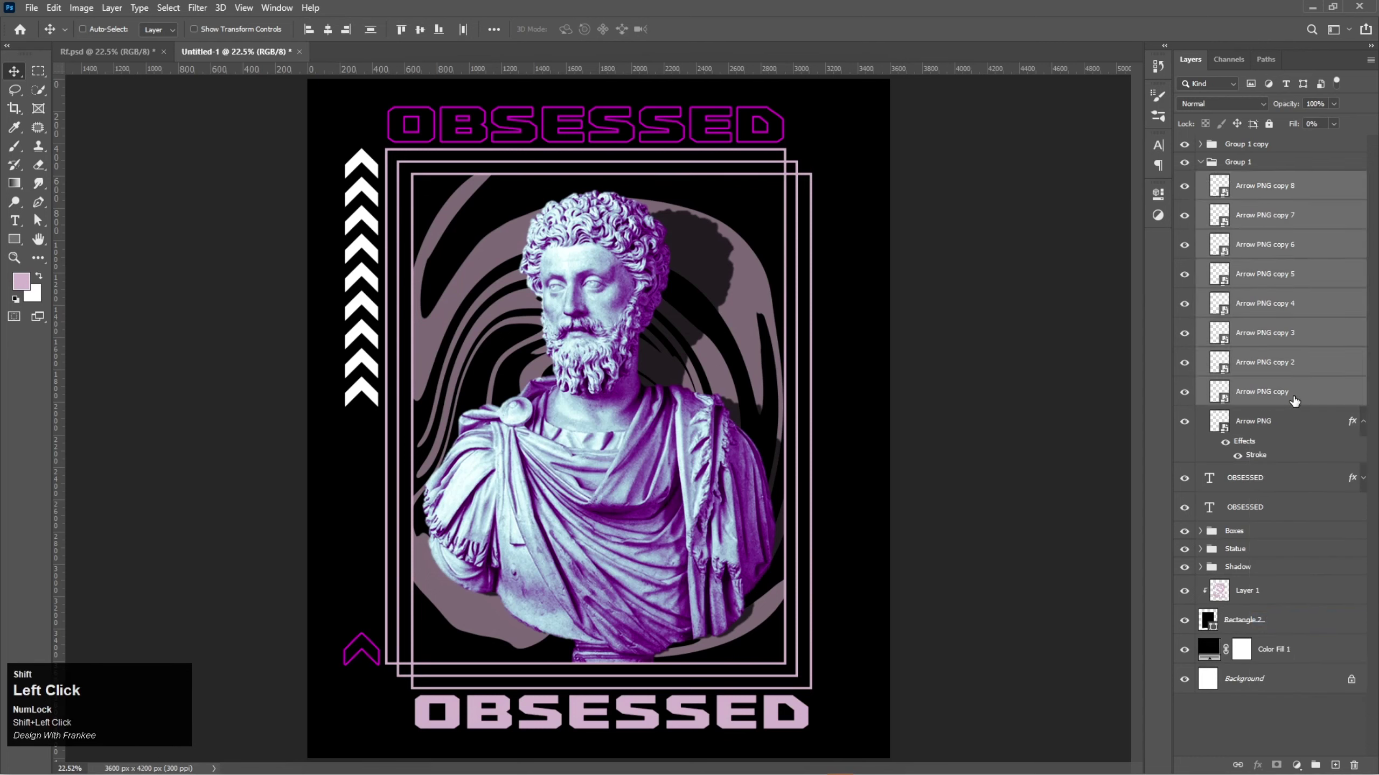
right_click(1289, 335)
click(1167, 540)
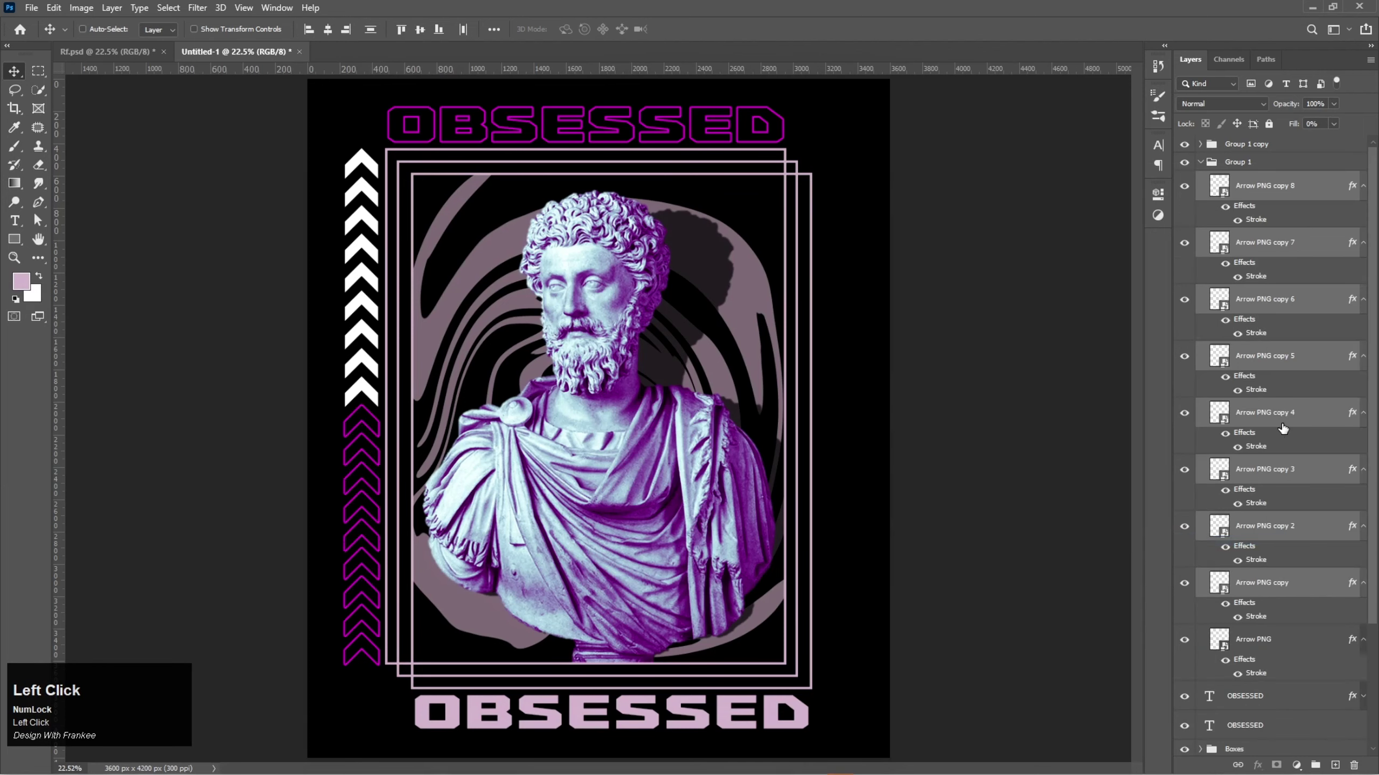
click(1361, 187)
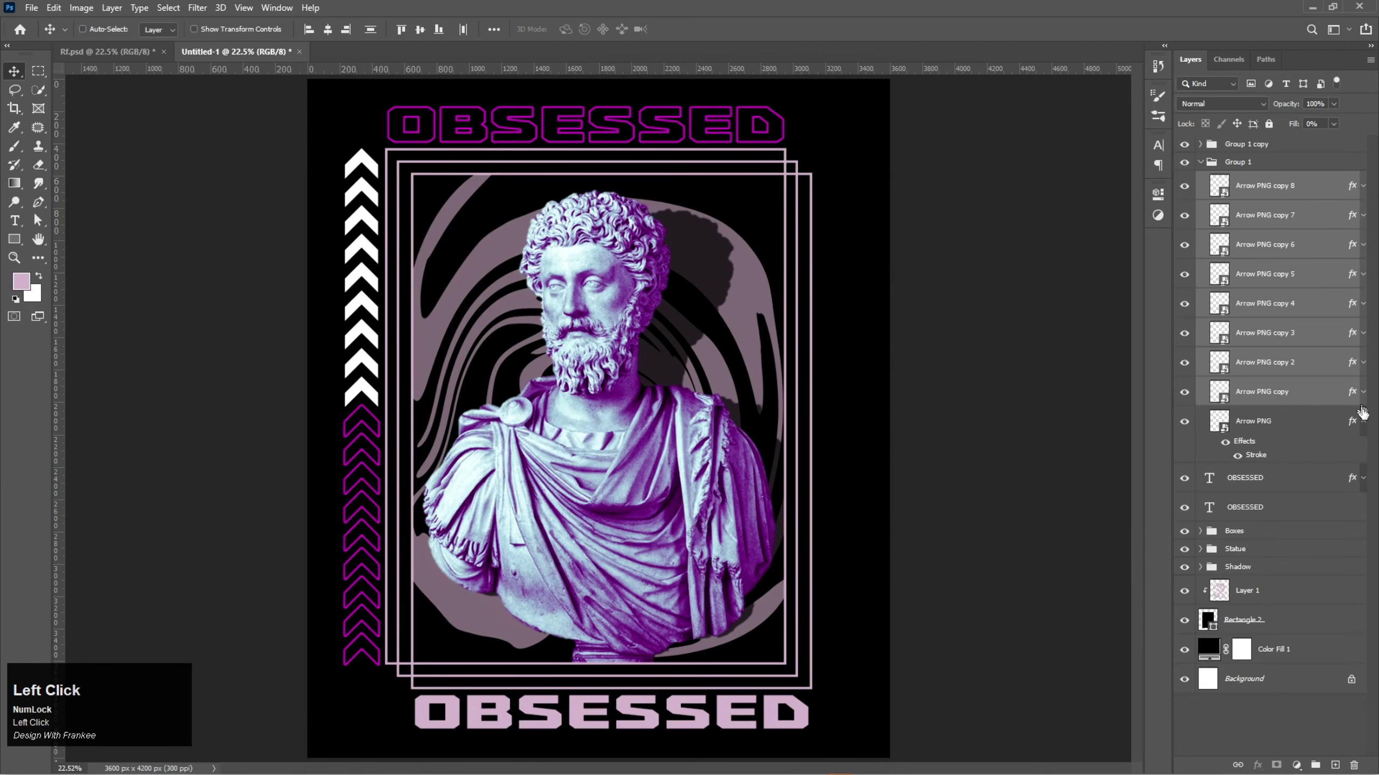
click(1363, 422)
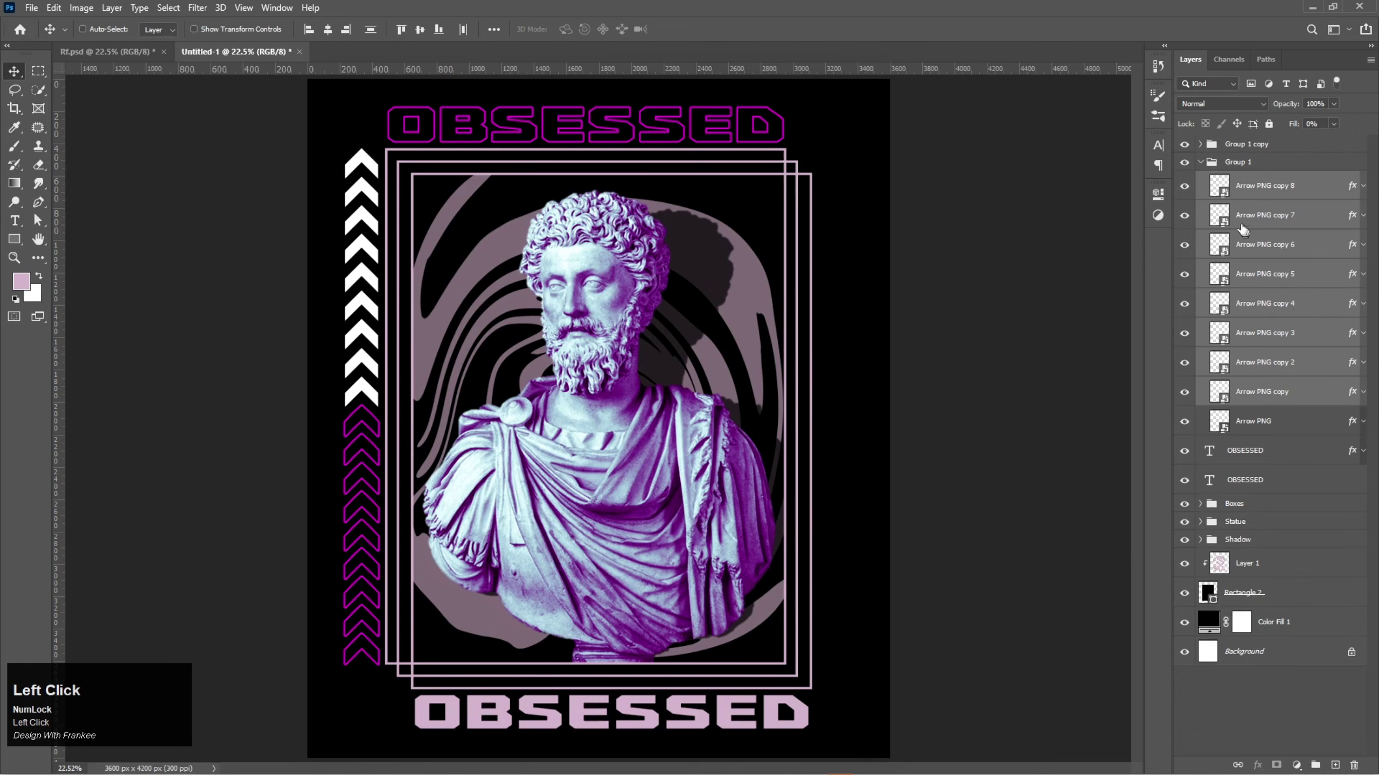
click(1199, 163)
Add a Color Overlay in e705e1 at 100% opacity to the upper group of solid arrows
click(1274, 144)
right_click(1274, 144)
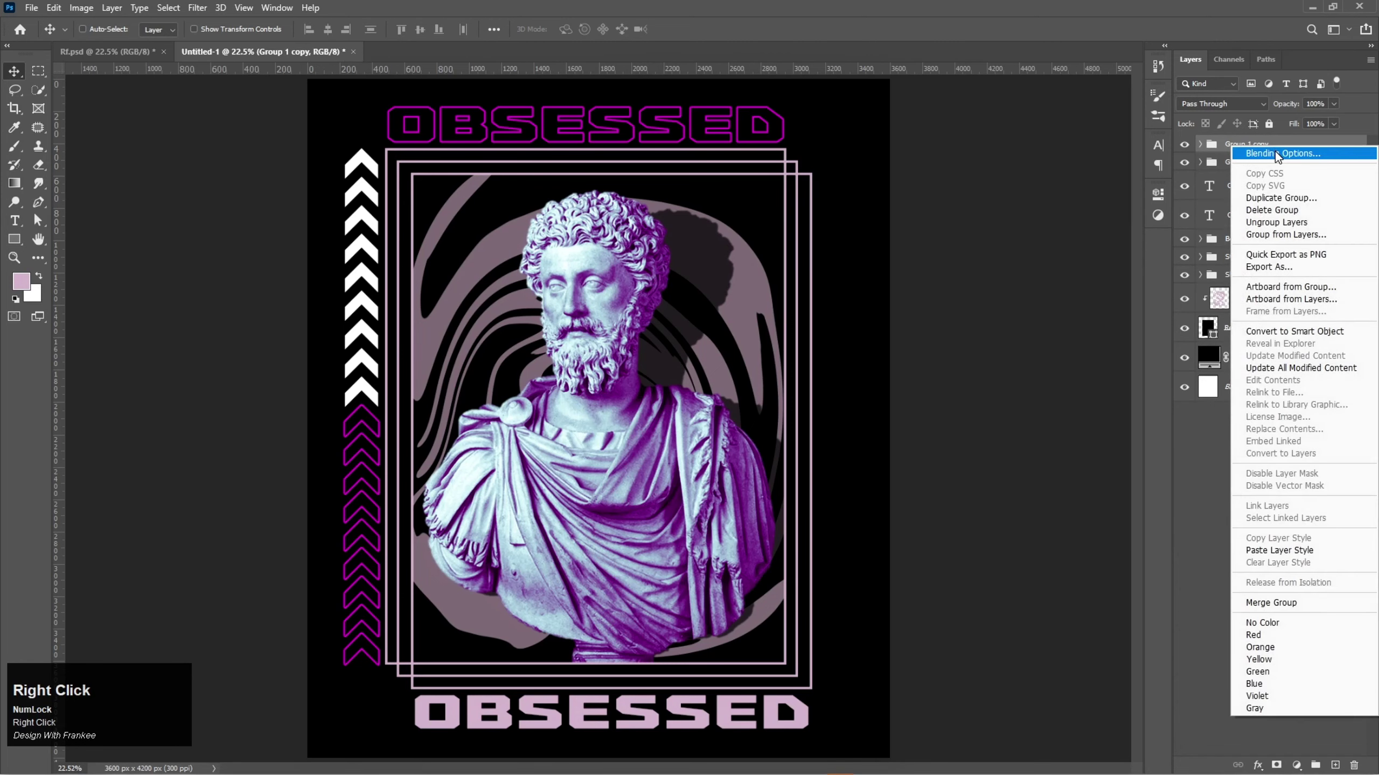
click(1276, 153)
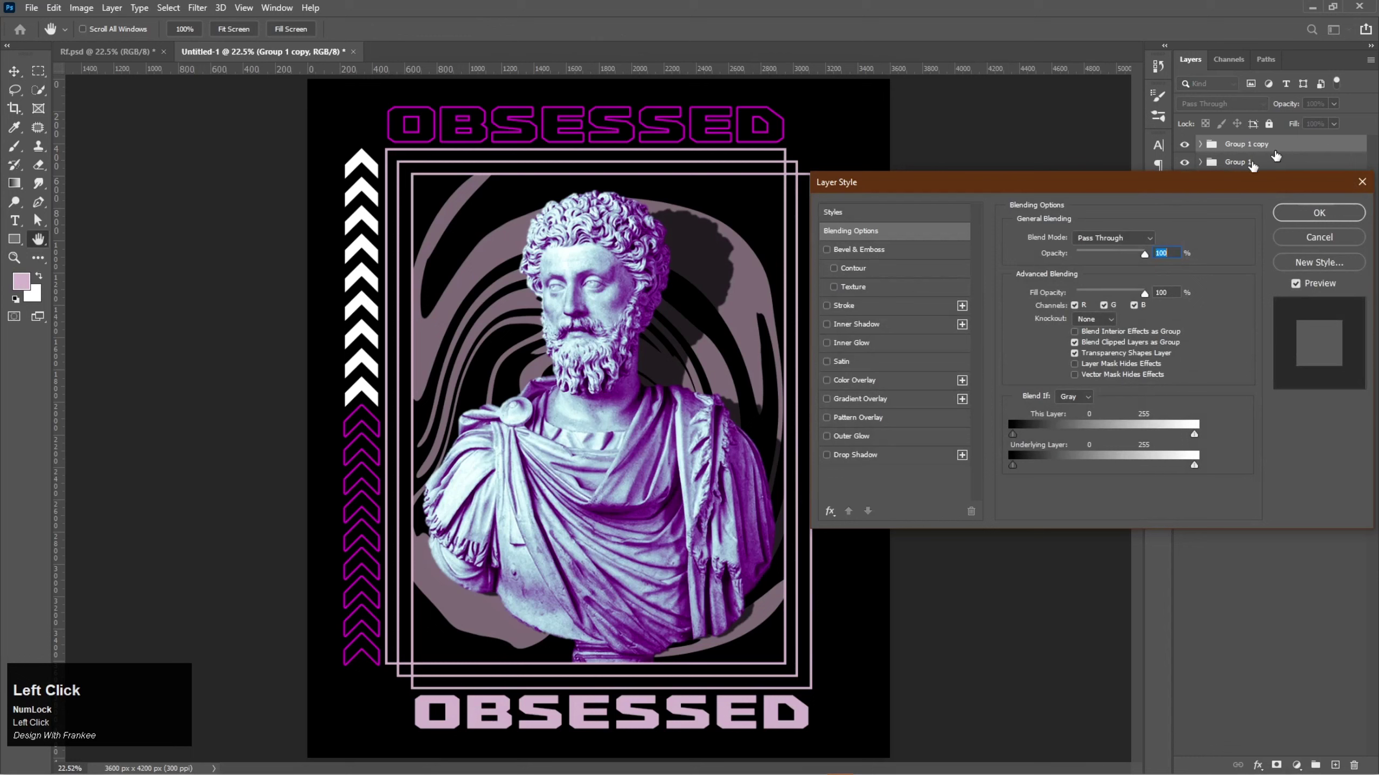
click(859, 379)
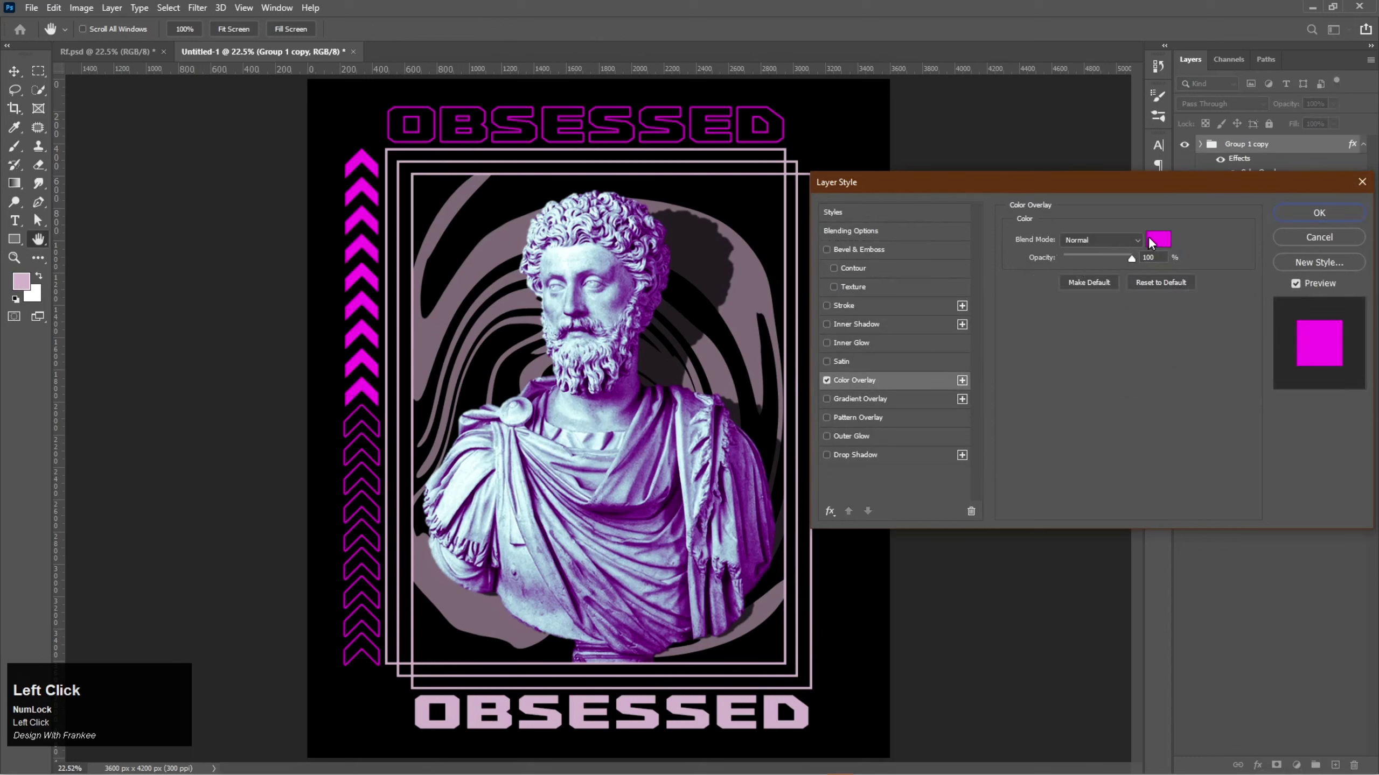
click(1149, 241)
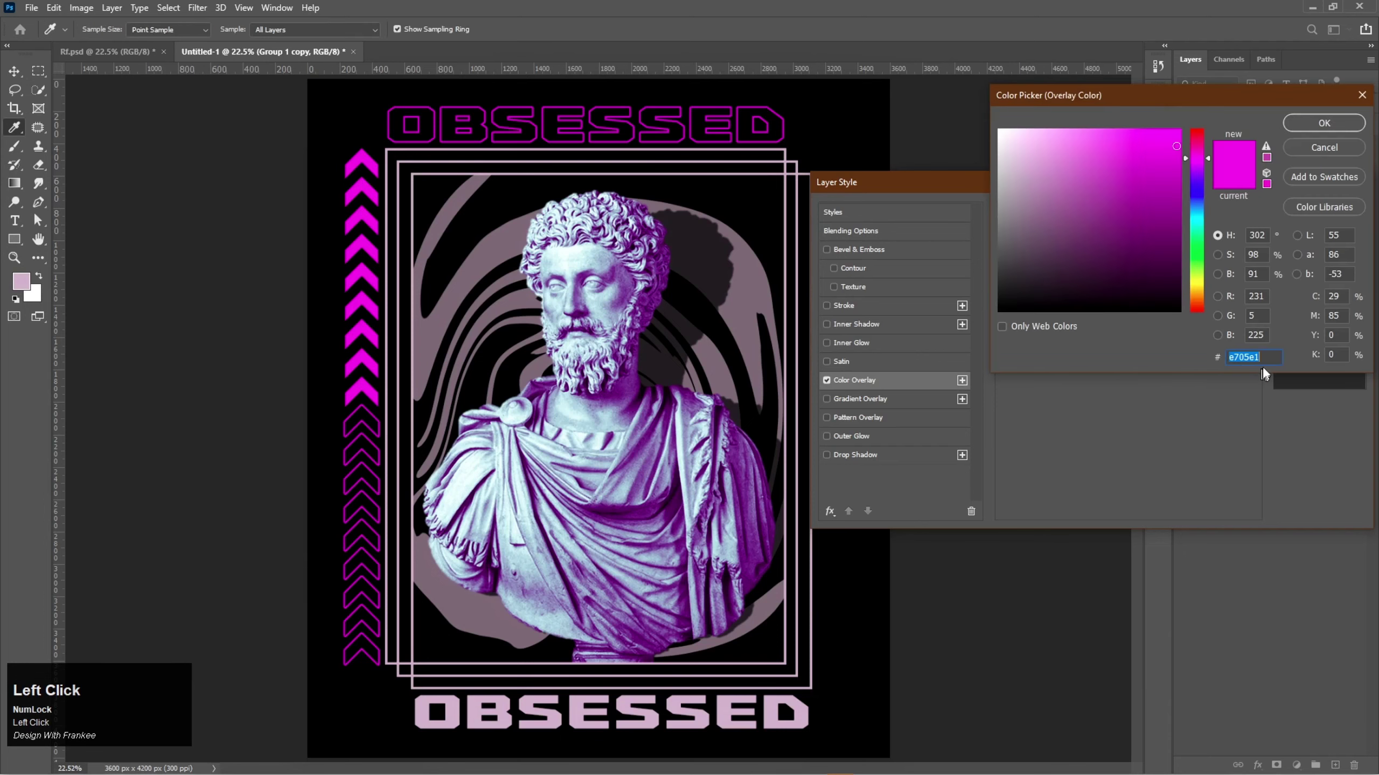
click(1328, 122)
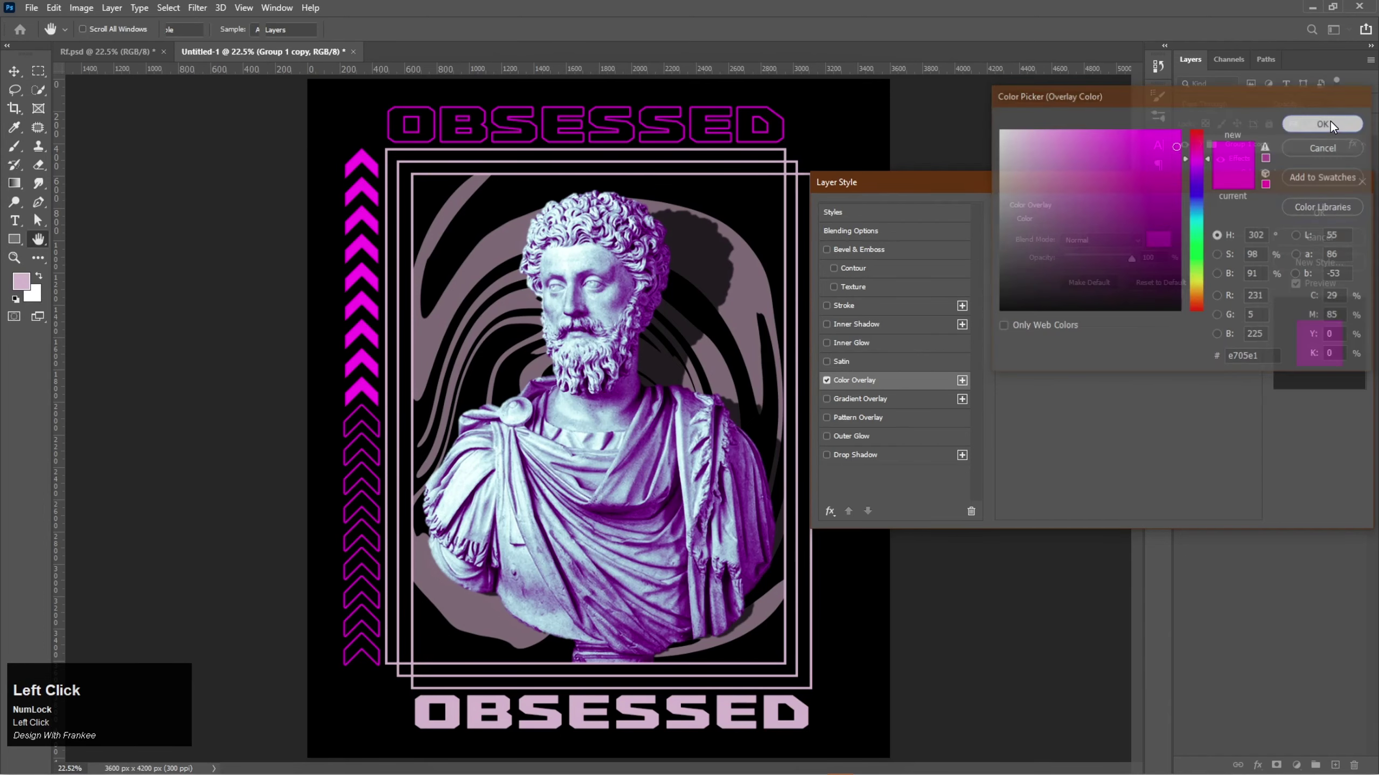
click(1362, 147)
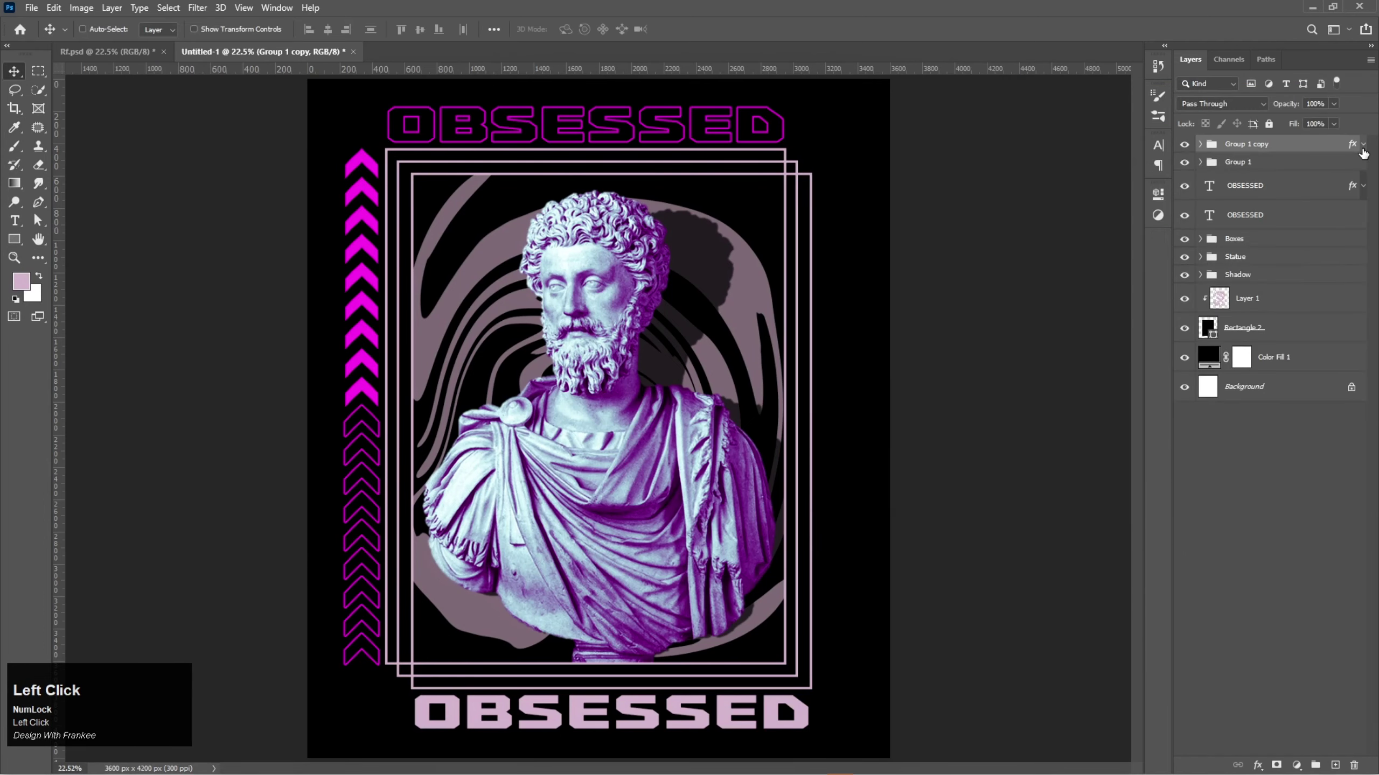
Fine-tune the height of both arrow groups together so the column matches the back frame's upper and lower edges
shift+click(1300, 163)
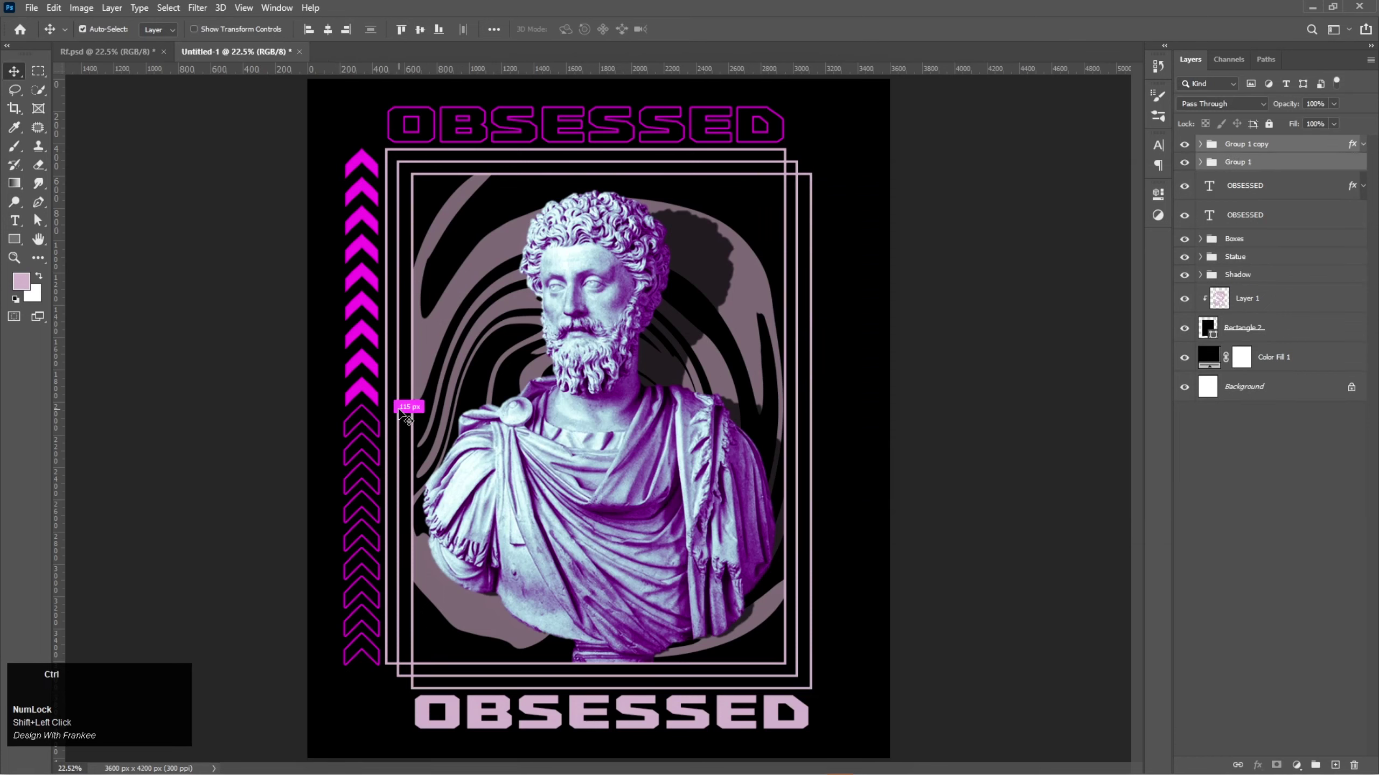
key(ctrl+t)
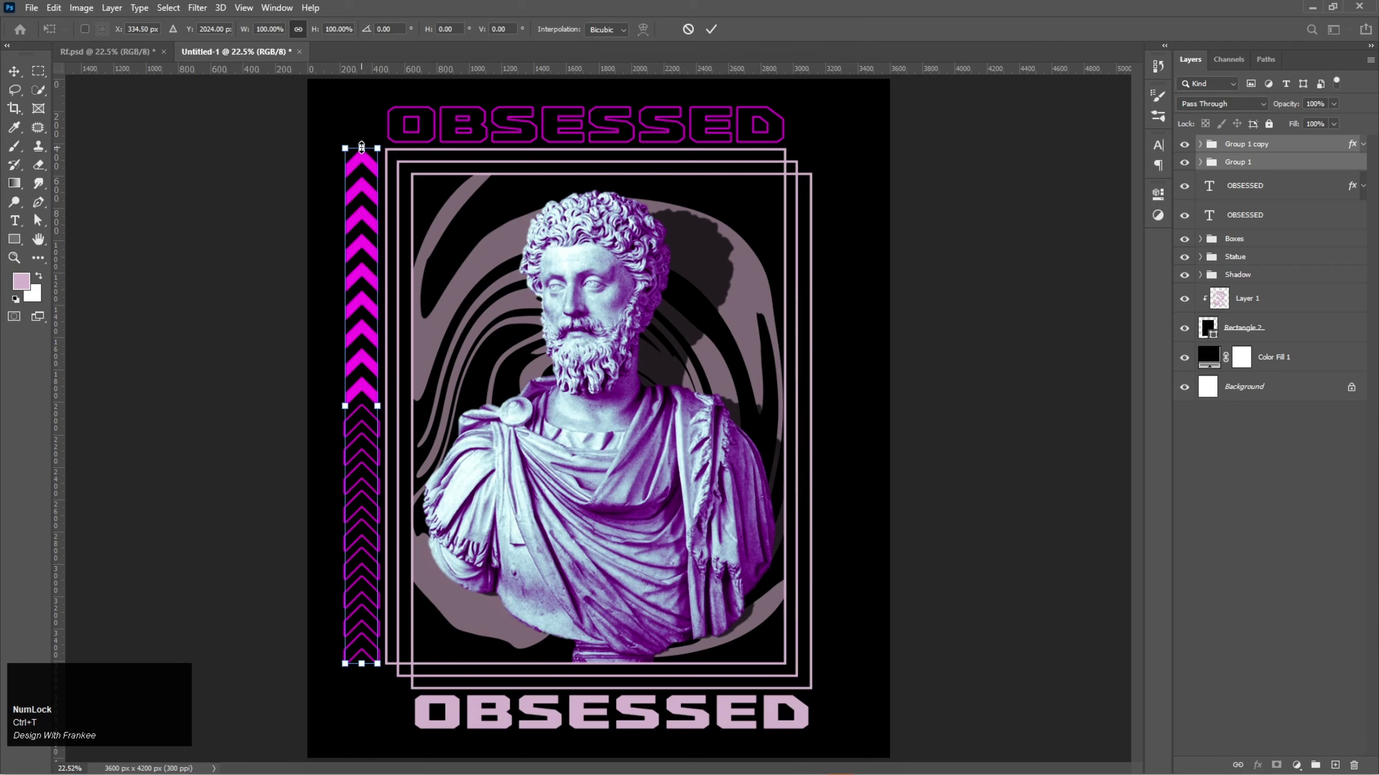
drag(362, 146, 361, 146)
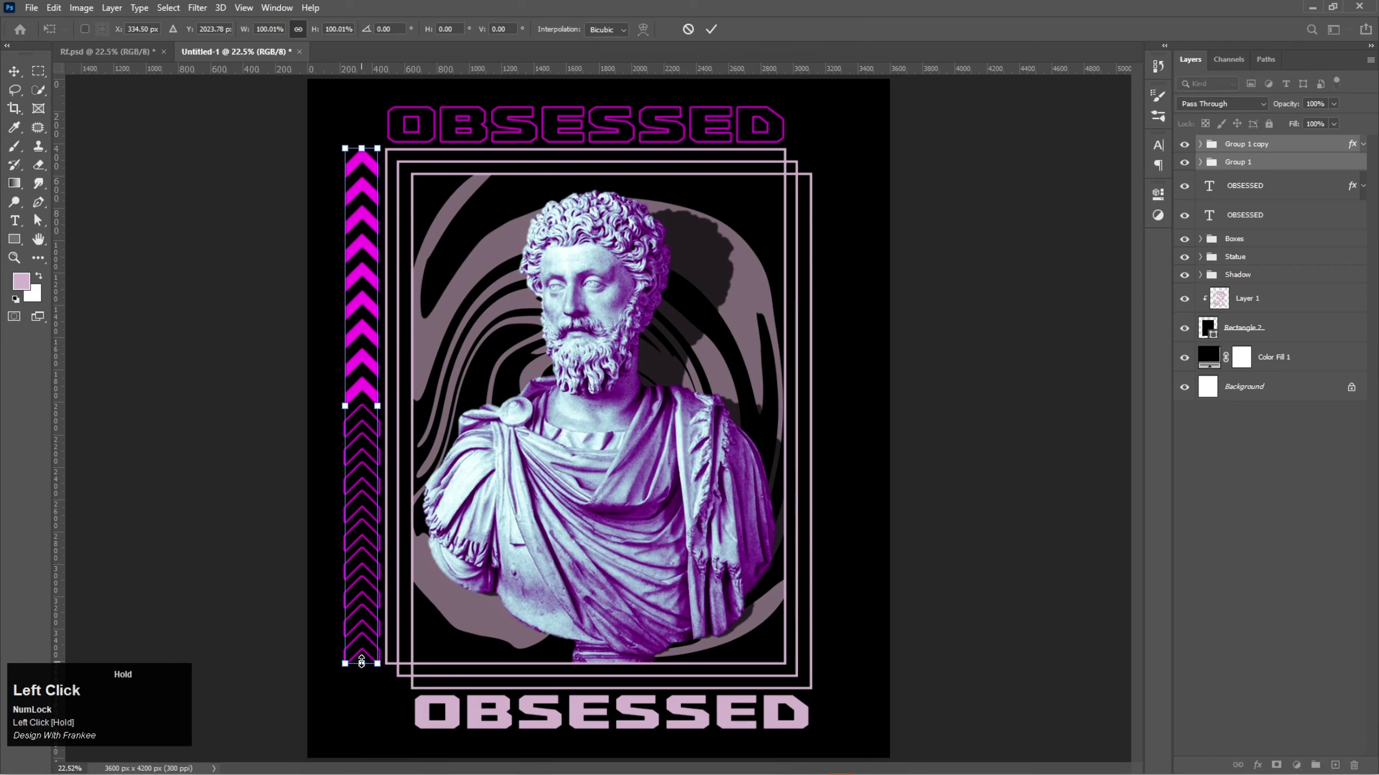
drag(362, 662, 361, 661)
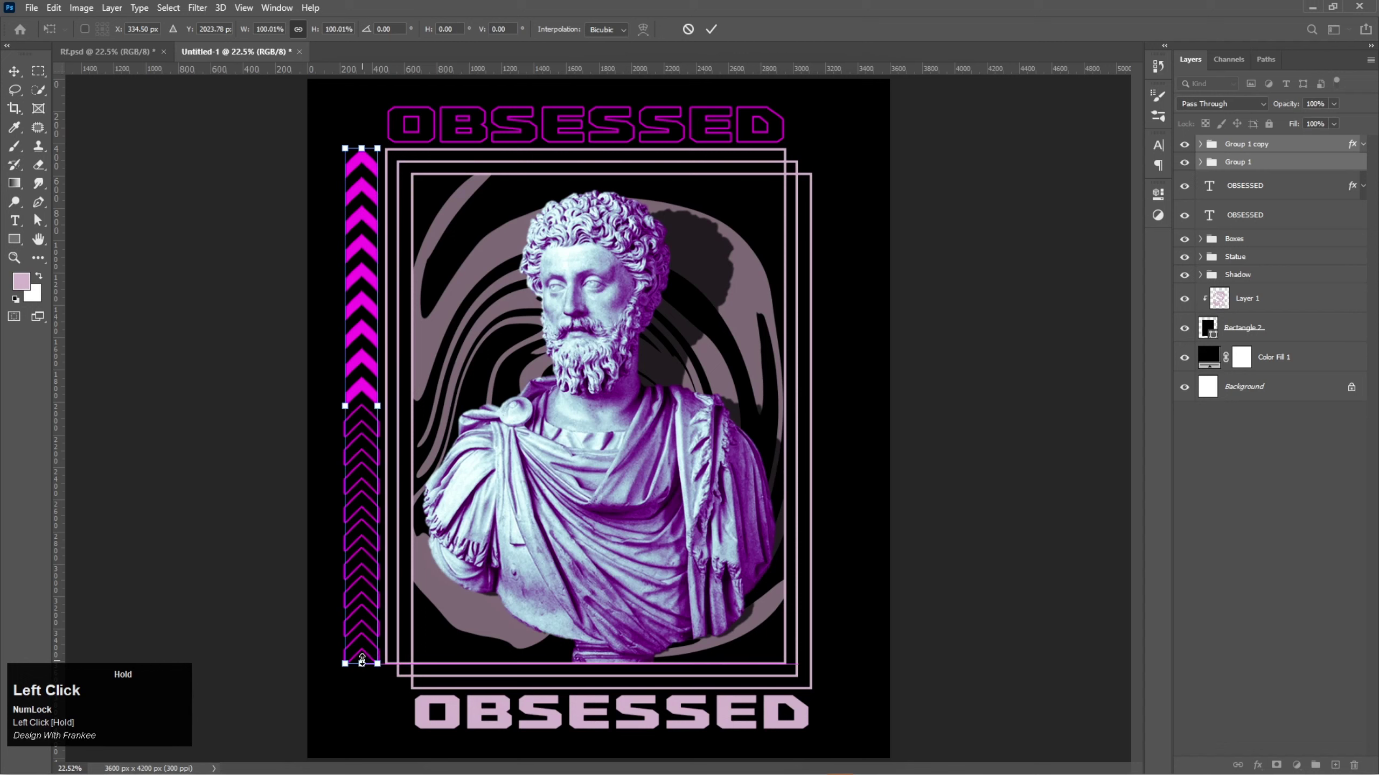
click(711, 29)
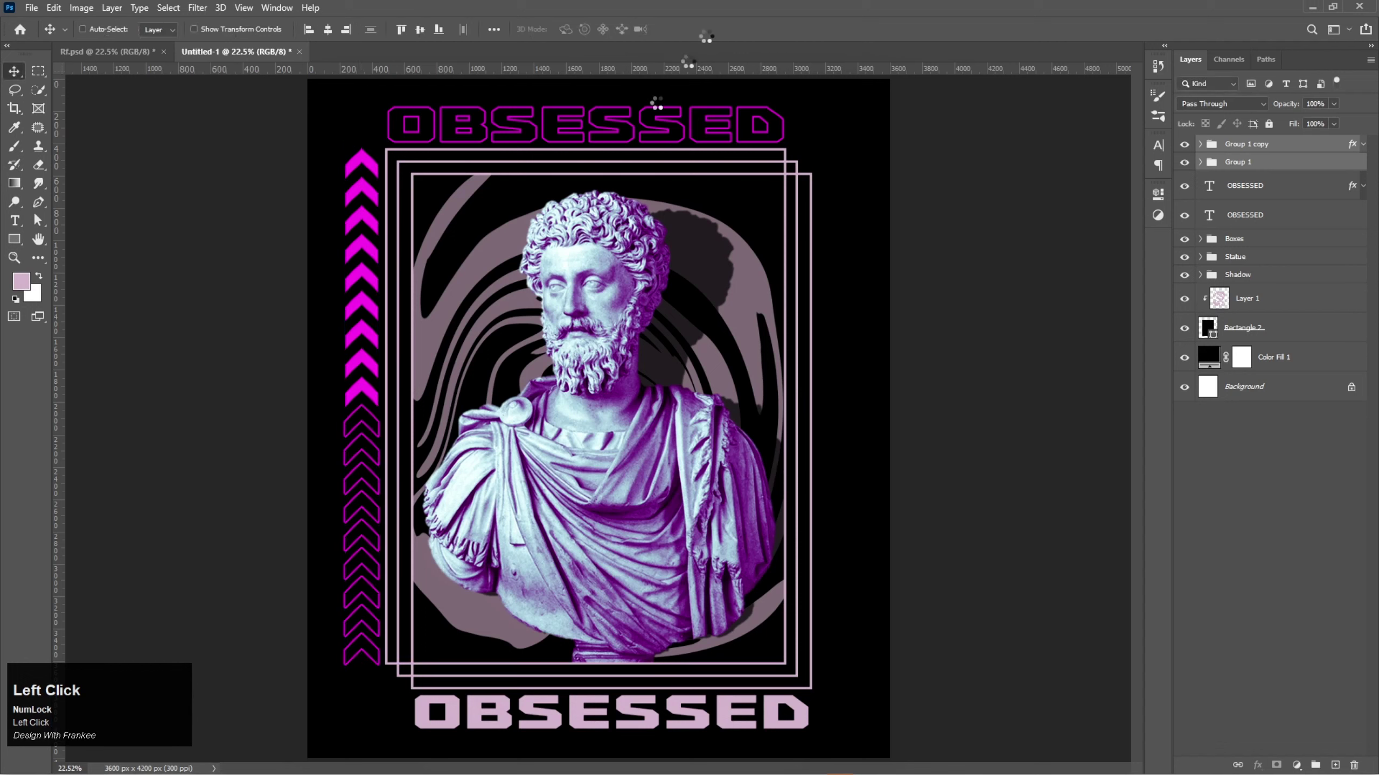
Place a vertically flipped copy of the arrow column on the right of the frames, level with the front frame
drag(356, 418, 833, 415)
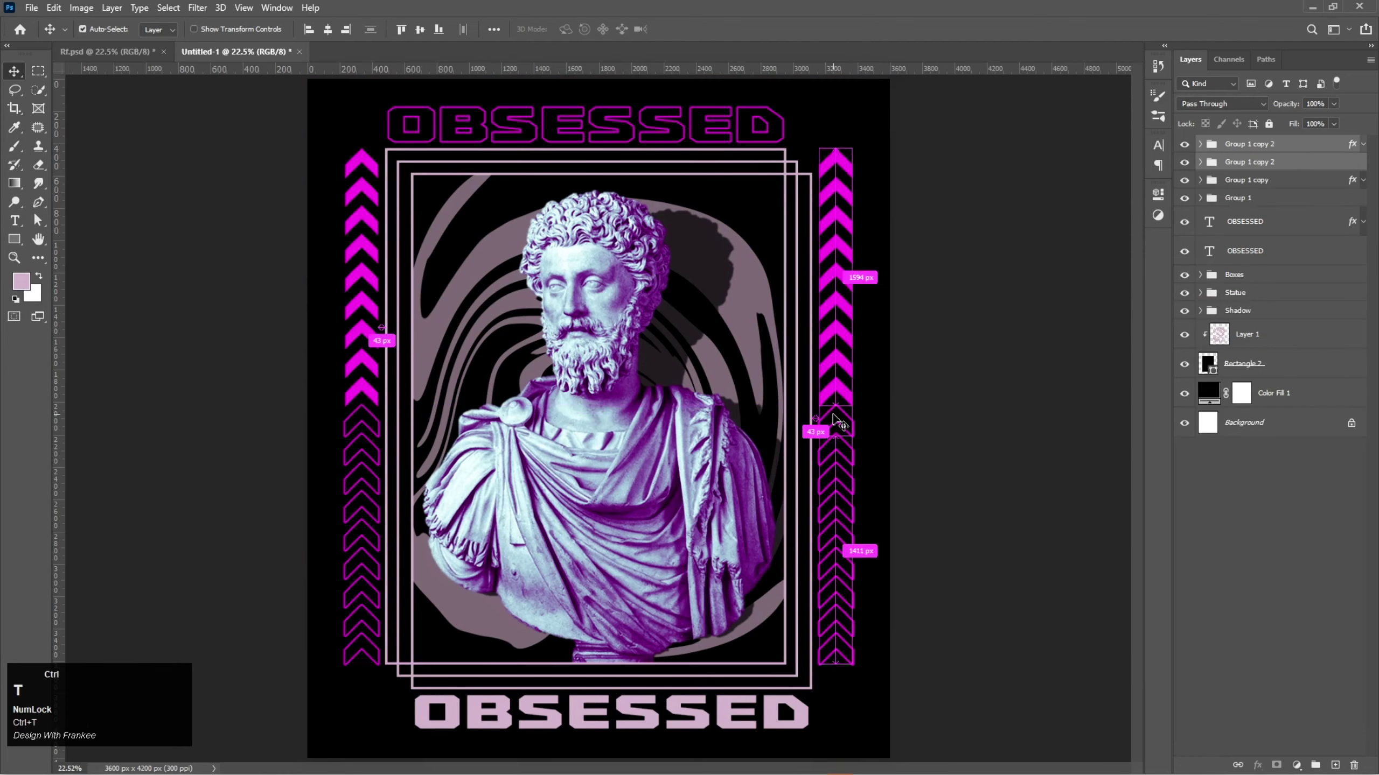
key(ctrl+t)
right_click(833, 415)
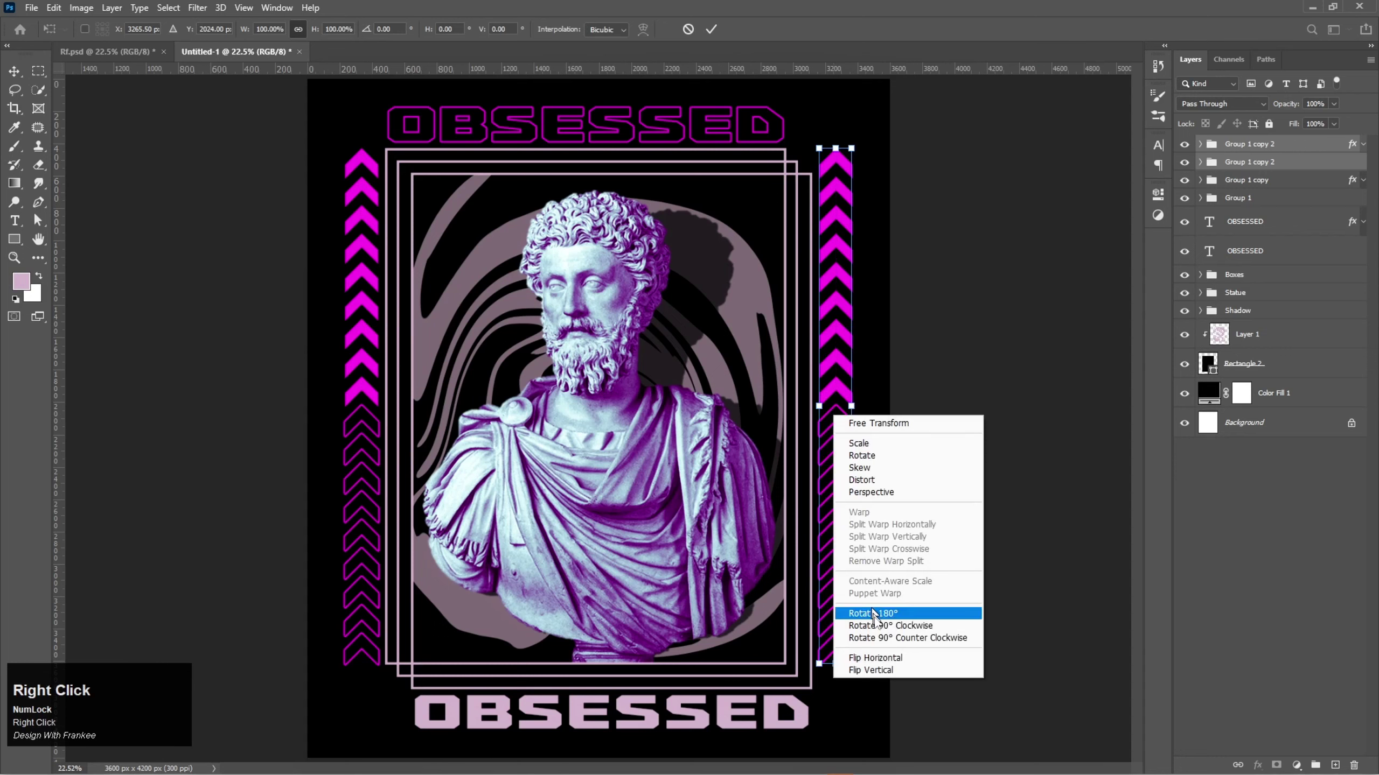
click(887, 670)
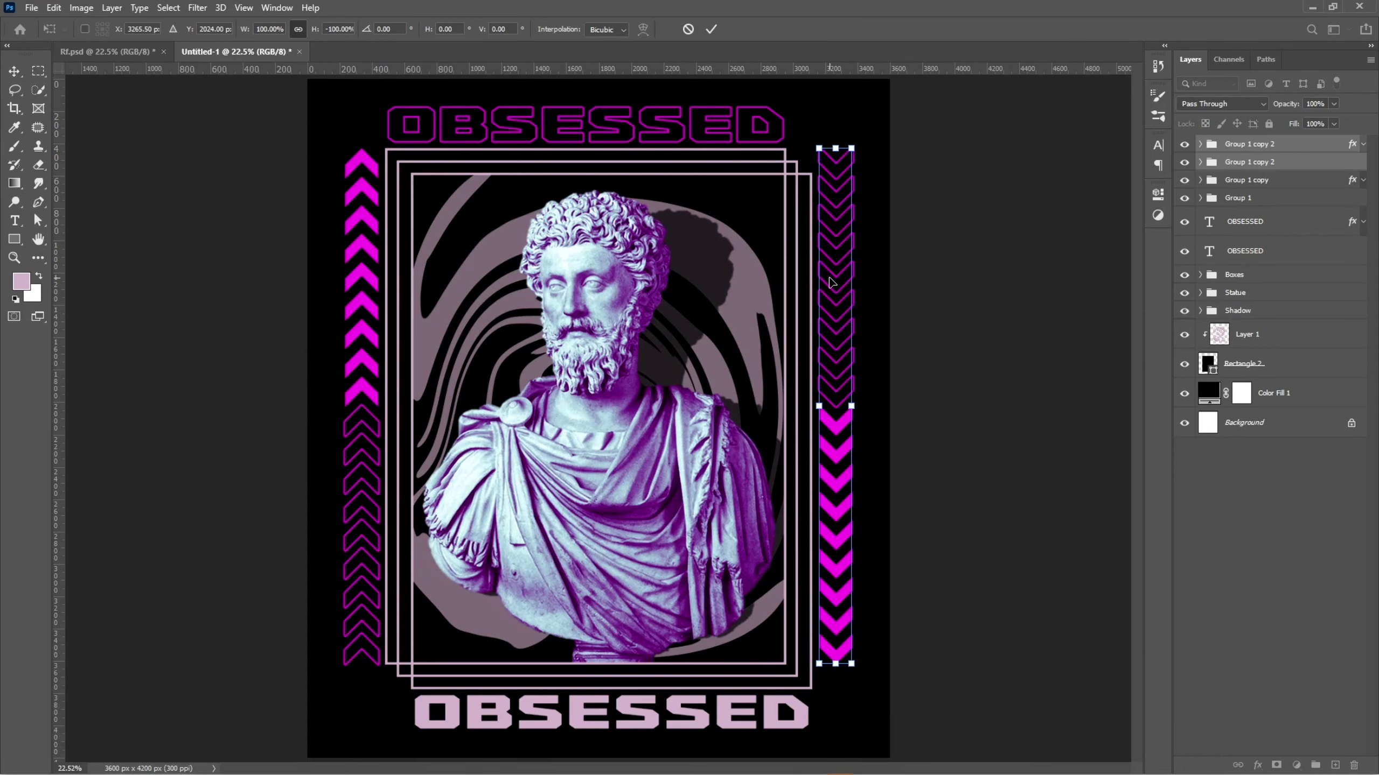
drag(831, 282, 833, 306)
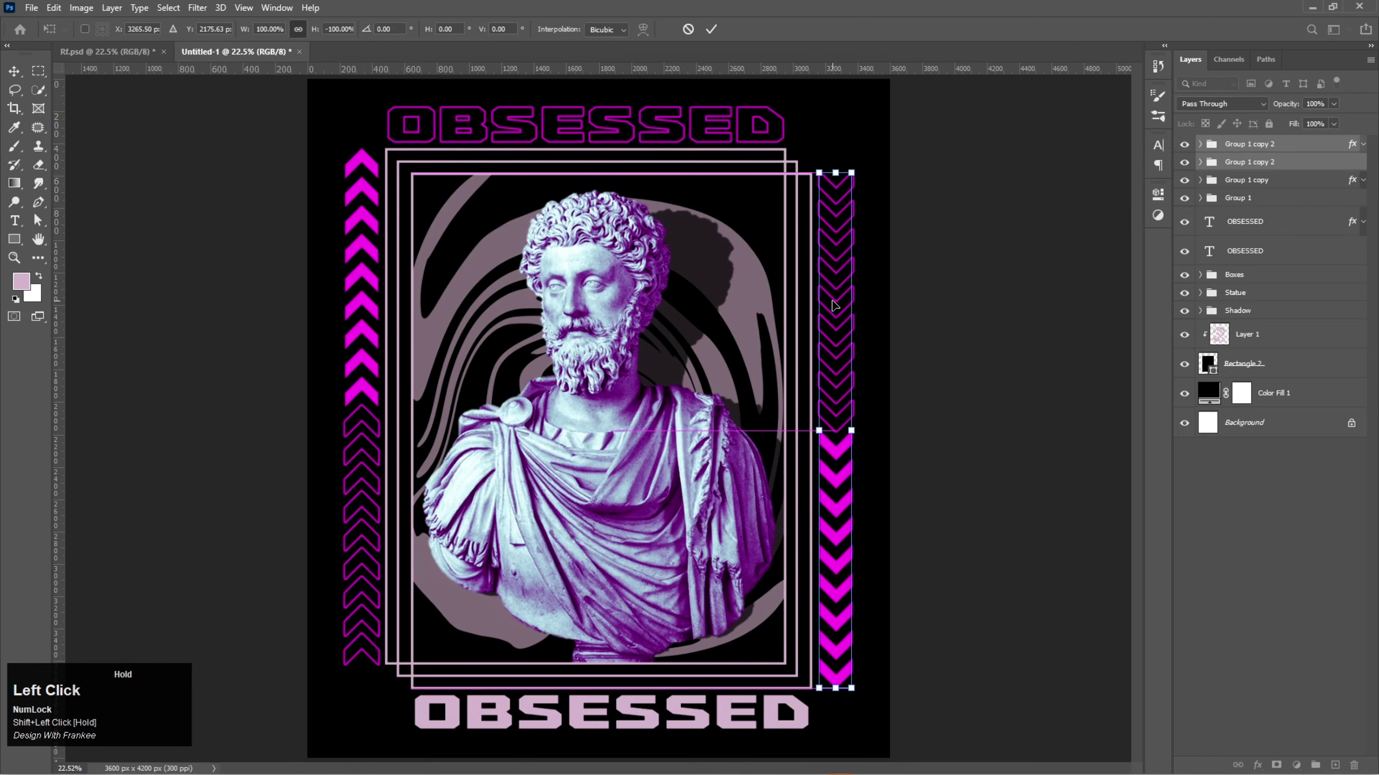
click(716, 26)
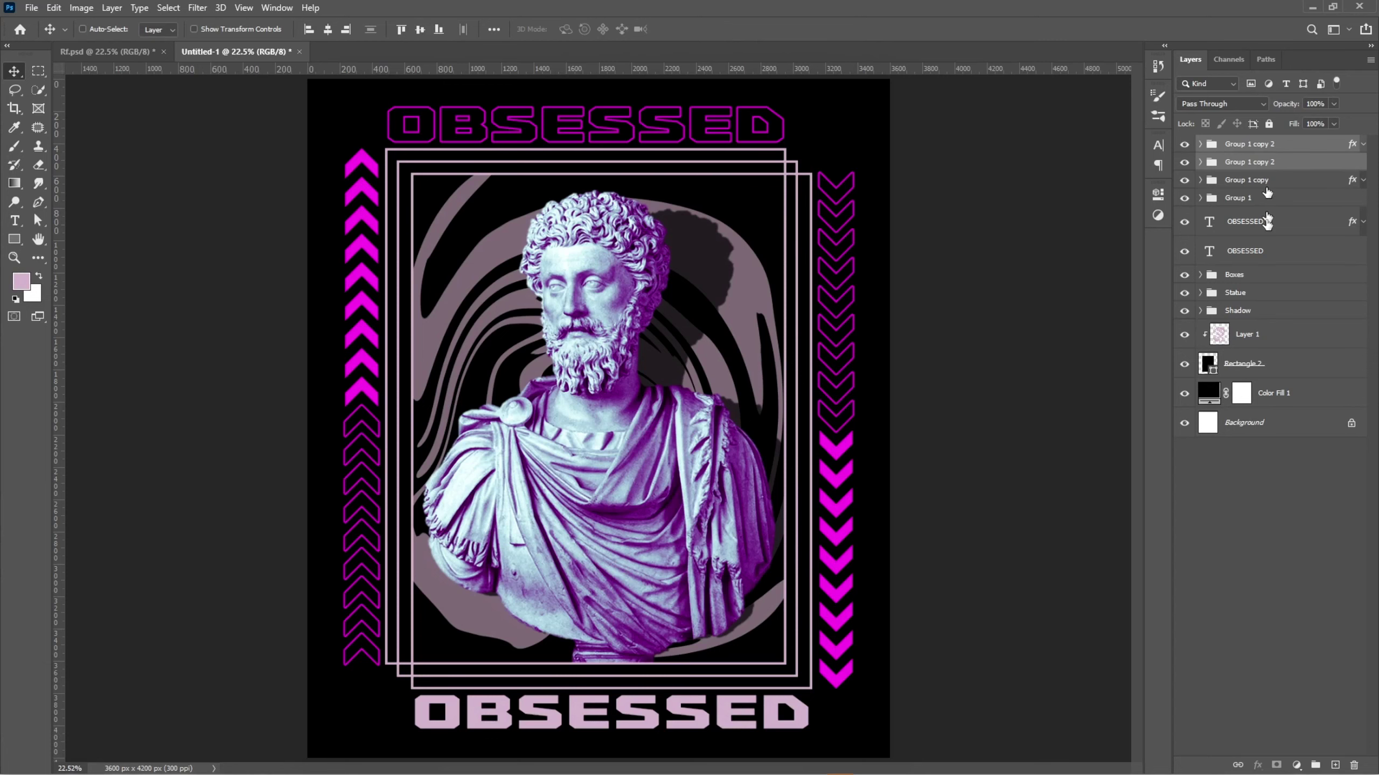
Group the swirl layer with its base rectangle and name the group Circle
click(1263, 370)
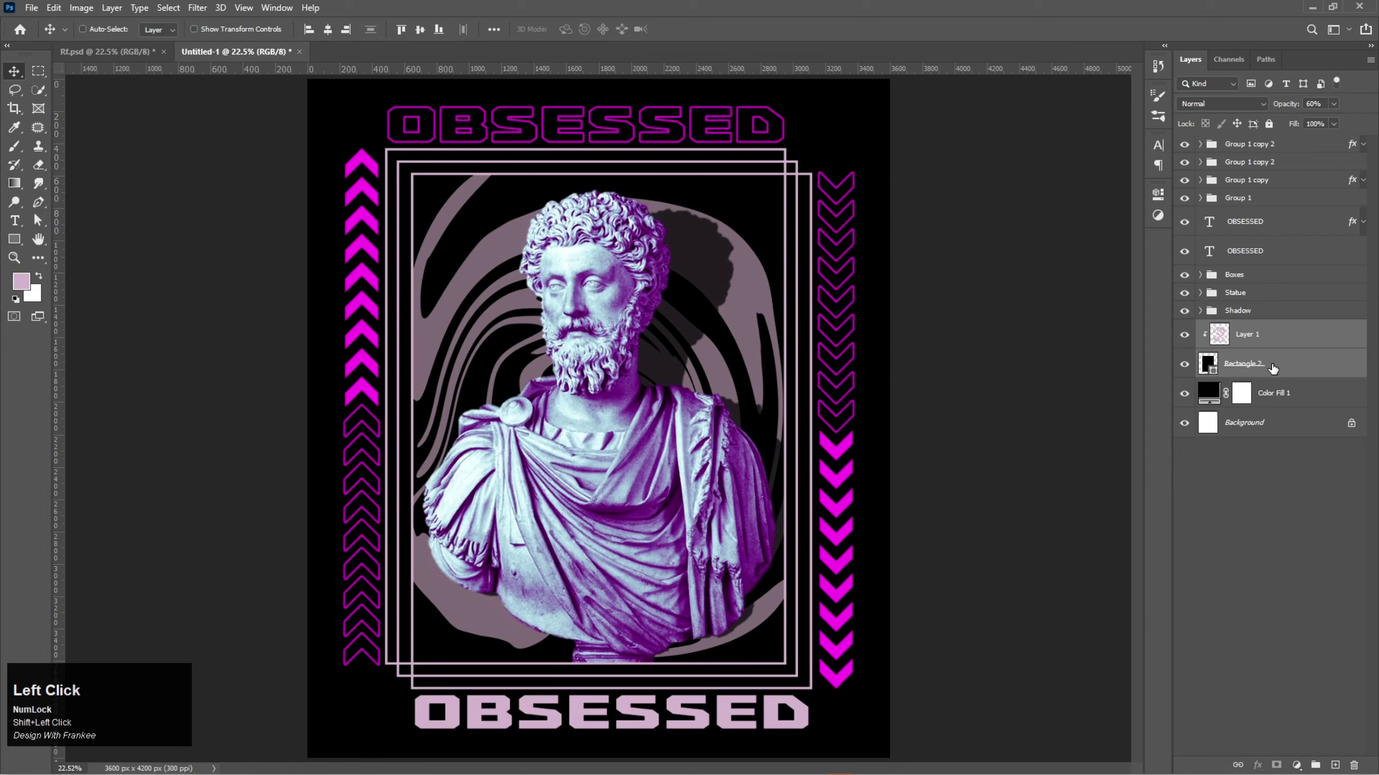
key(ctrl+g)
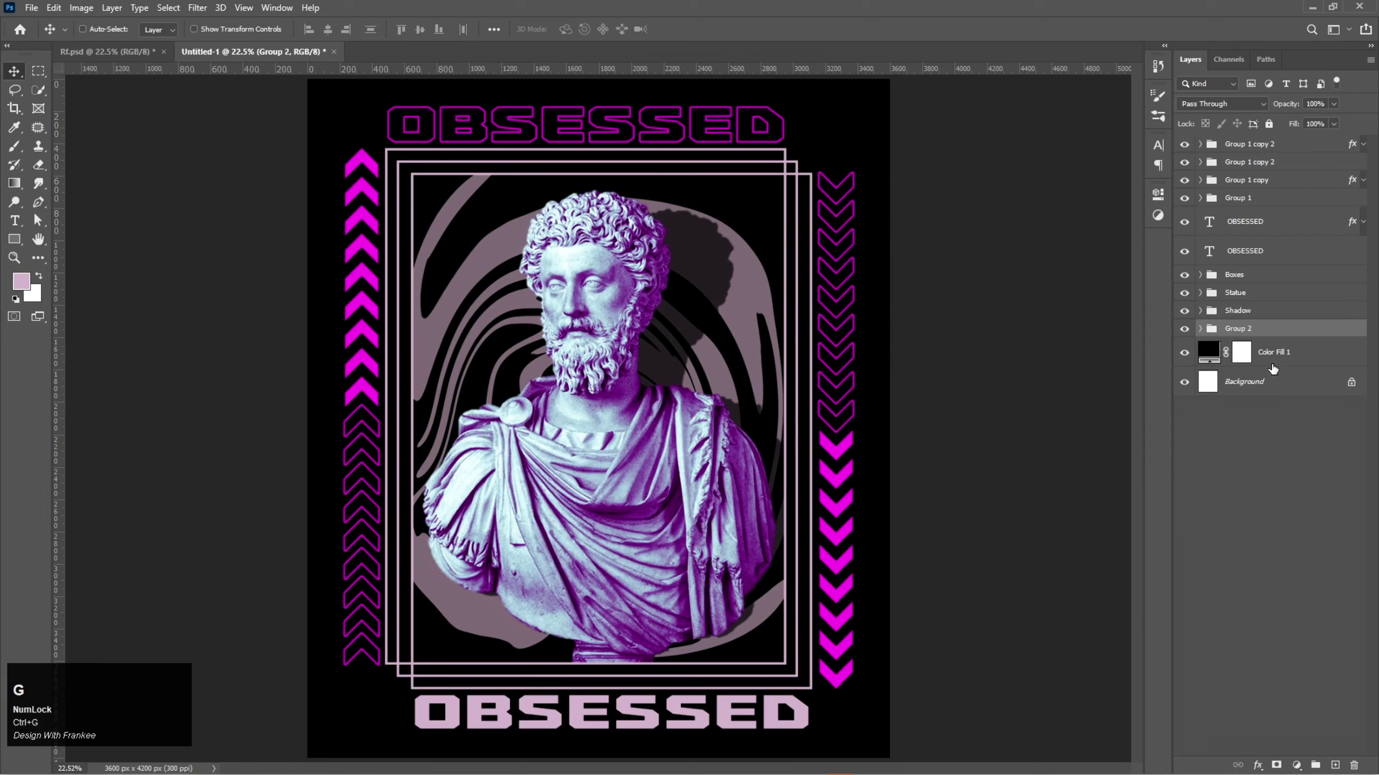
double_click(1240, 329)
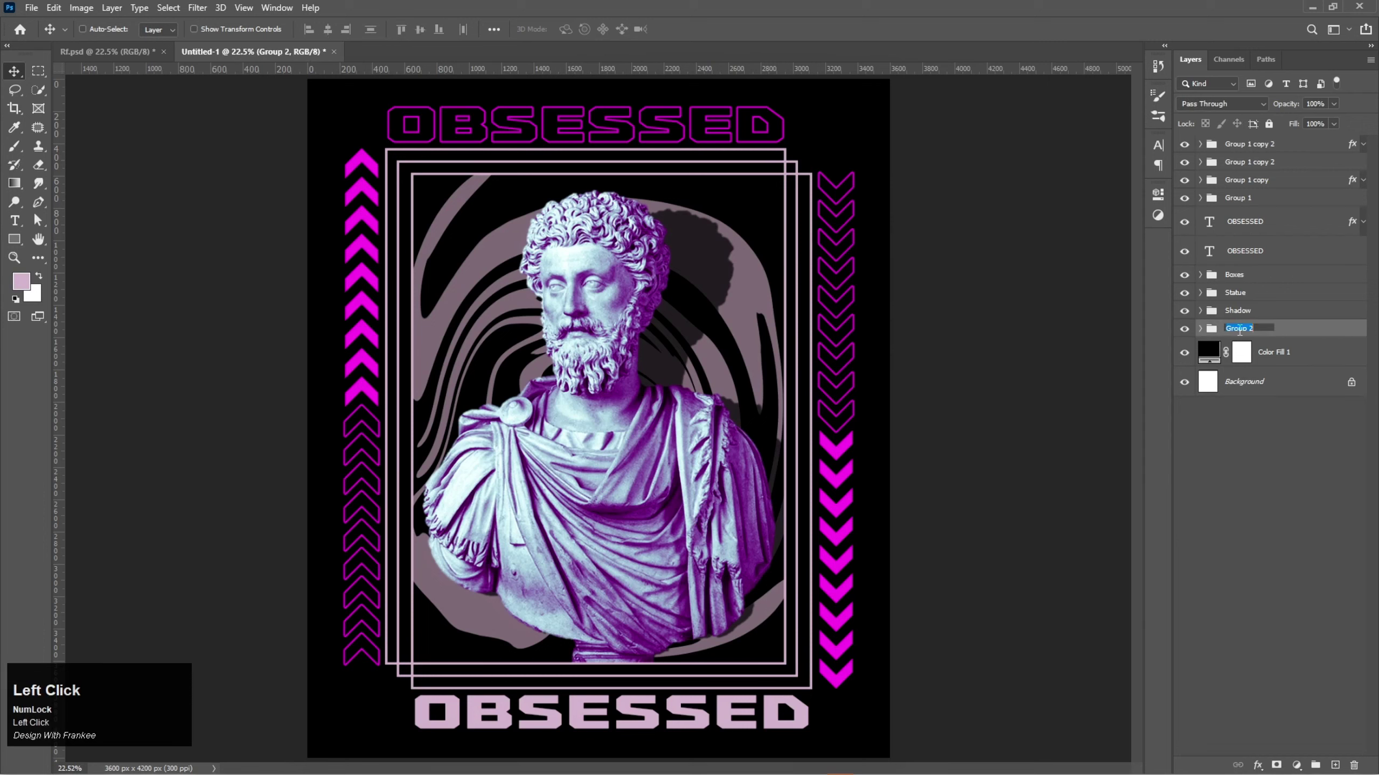
text(Circ)
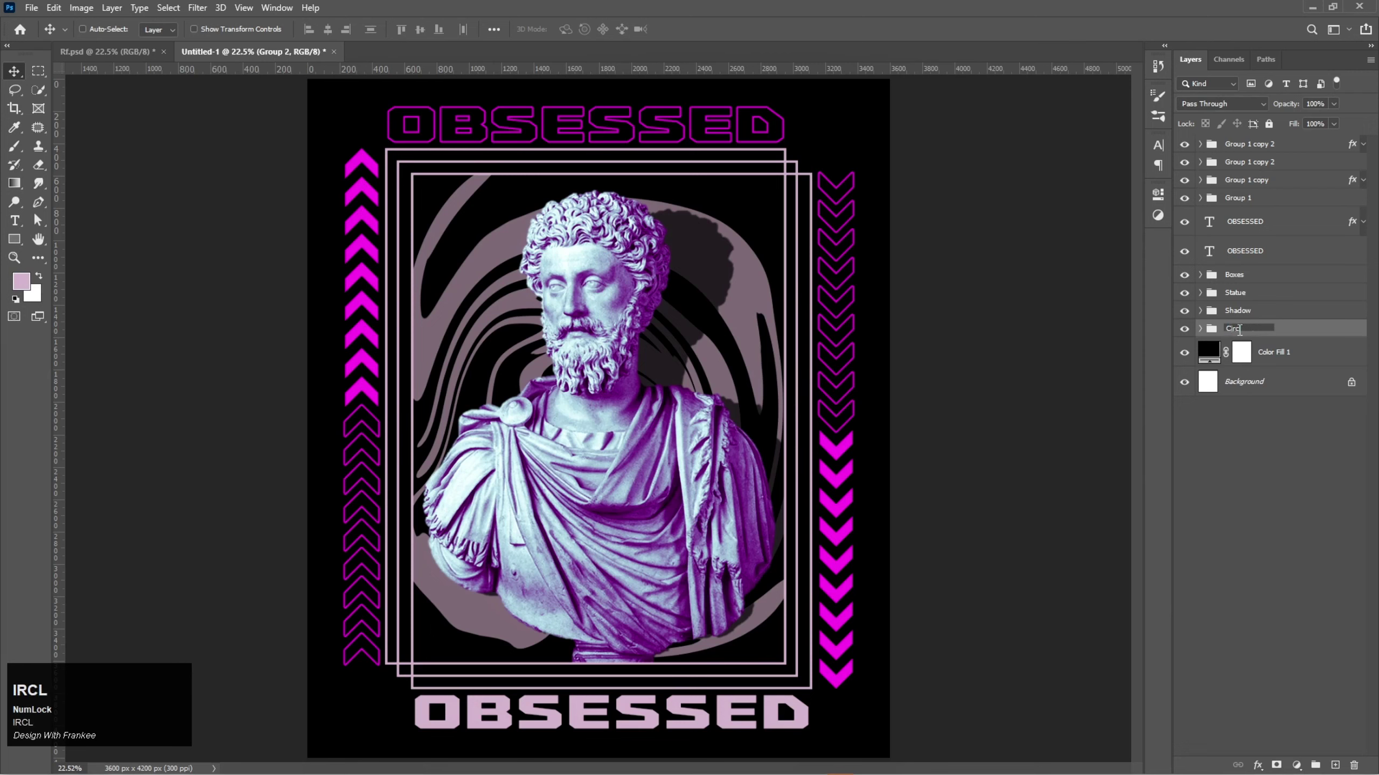
text(le)
key(Return)
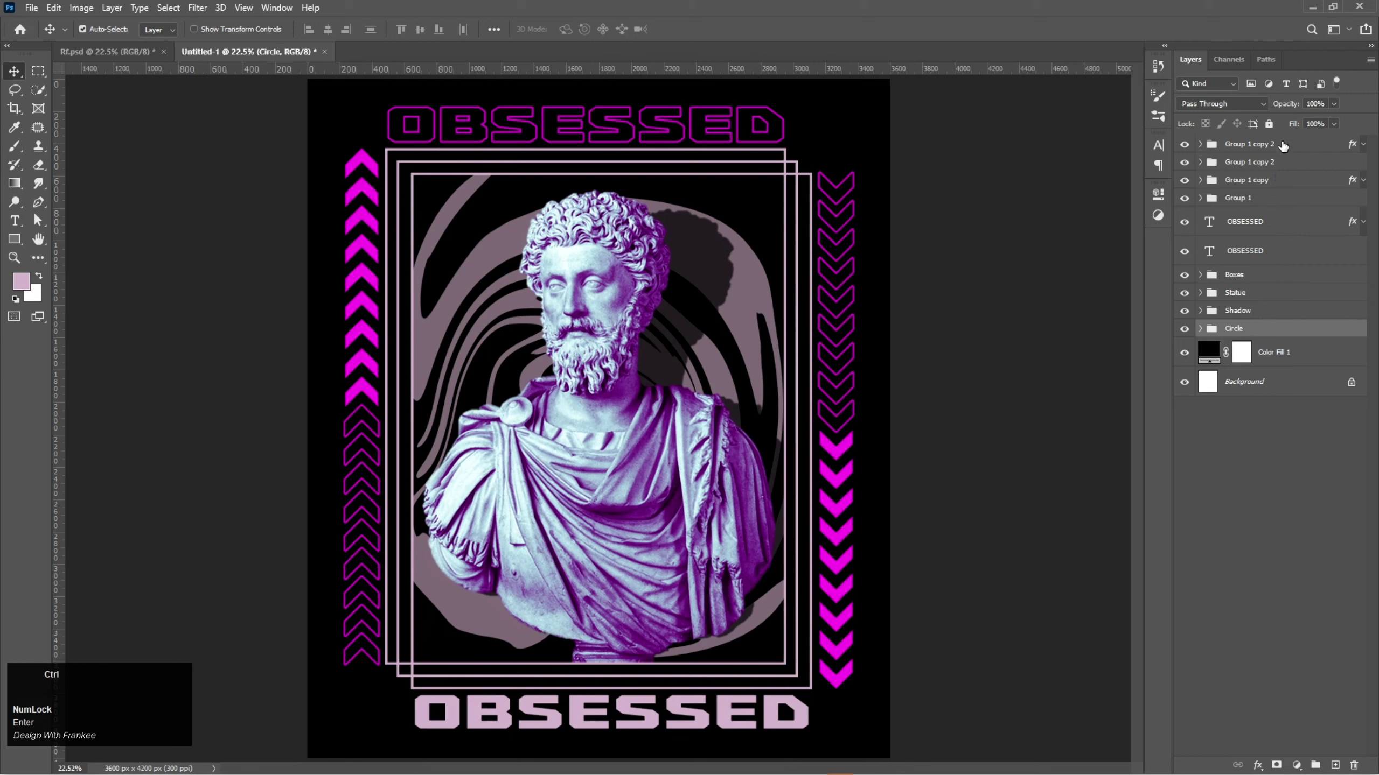
Scale all artwork above the black fill down proportionally about its centre and move it up, leaving space beneath the solid title
ctrl+click(1284, 144)
click(1283, 145)
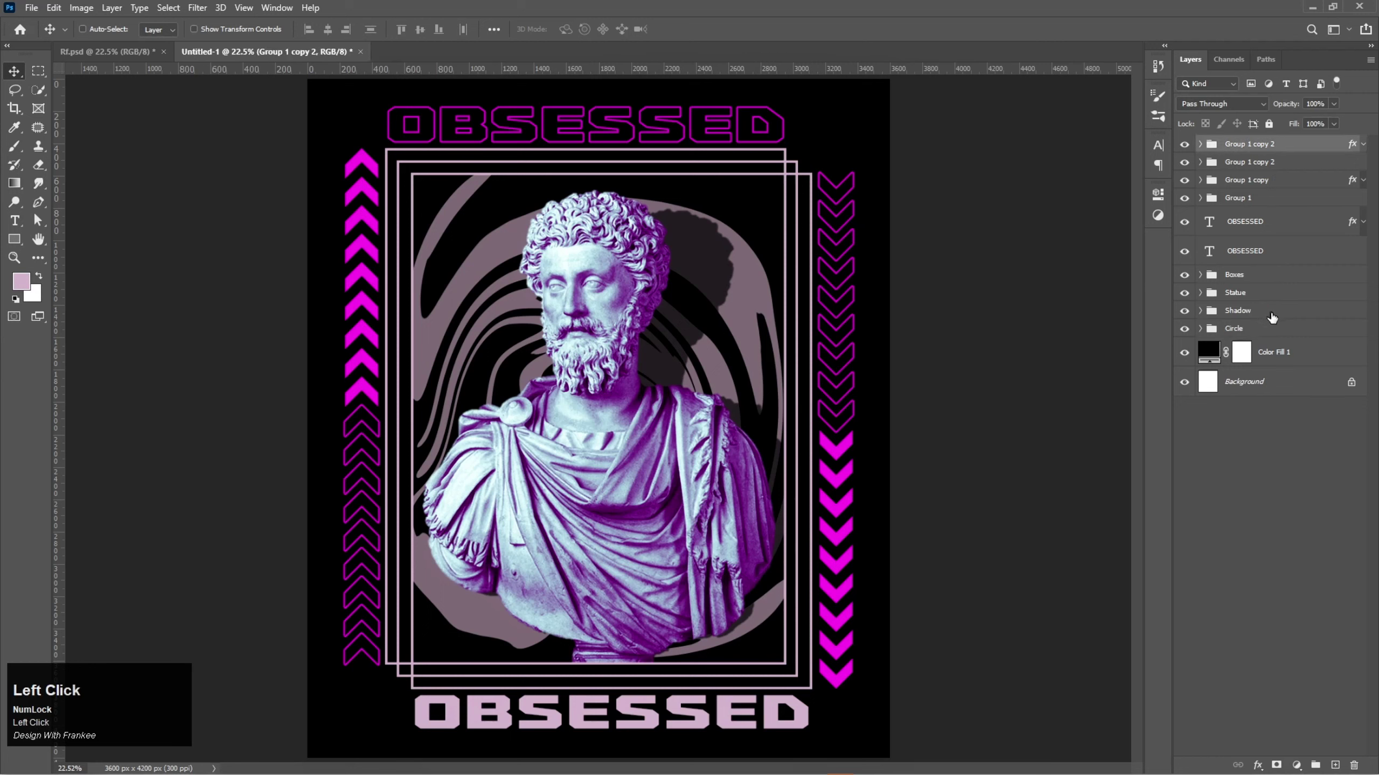
shift+click(1273, 328)
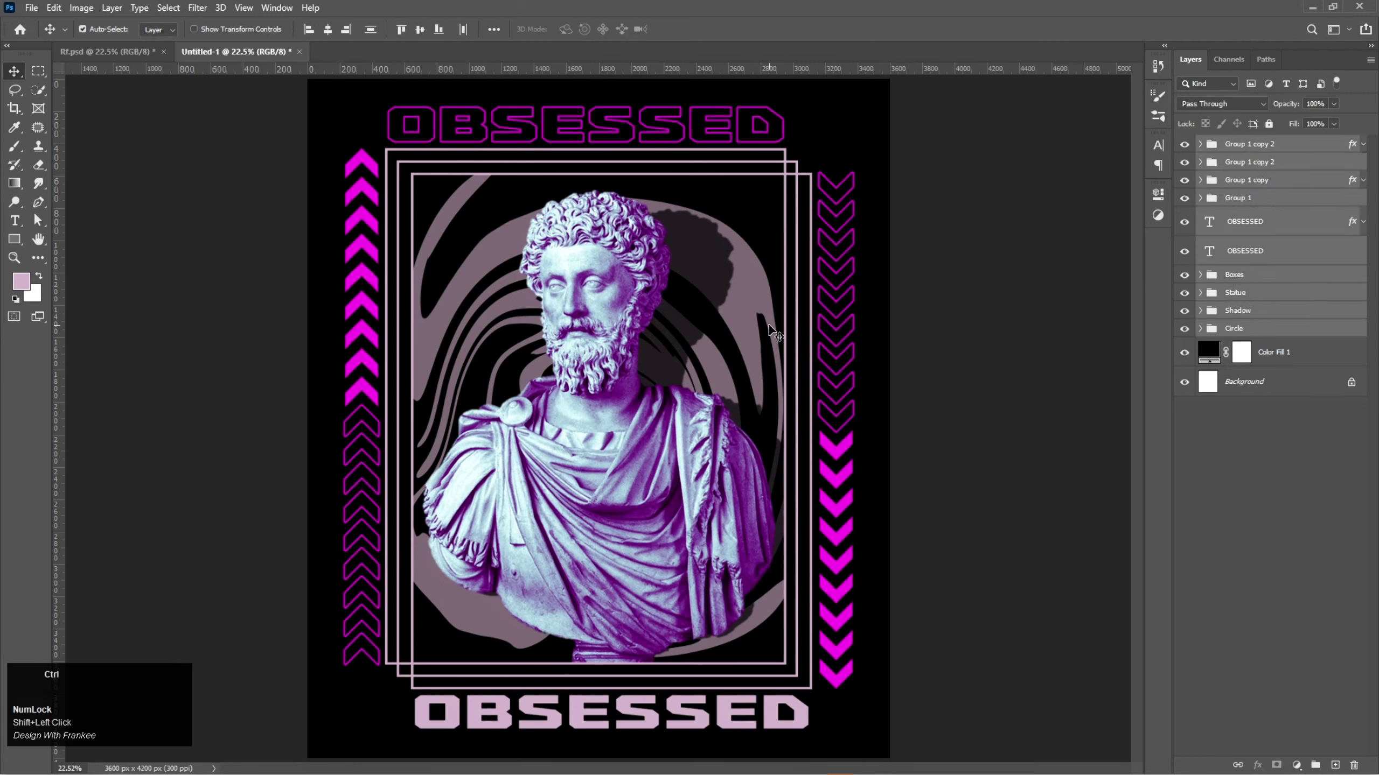
key(ctrl+t)
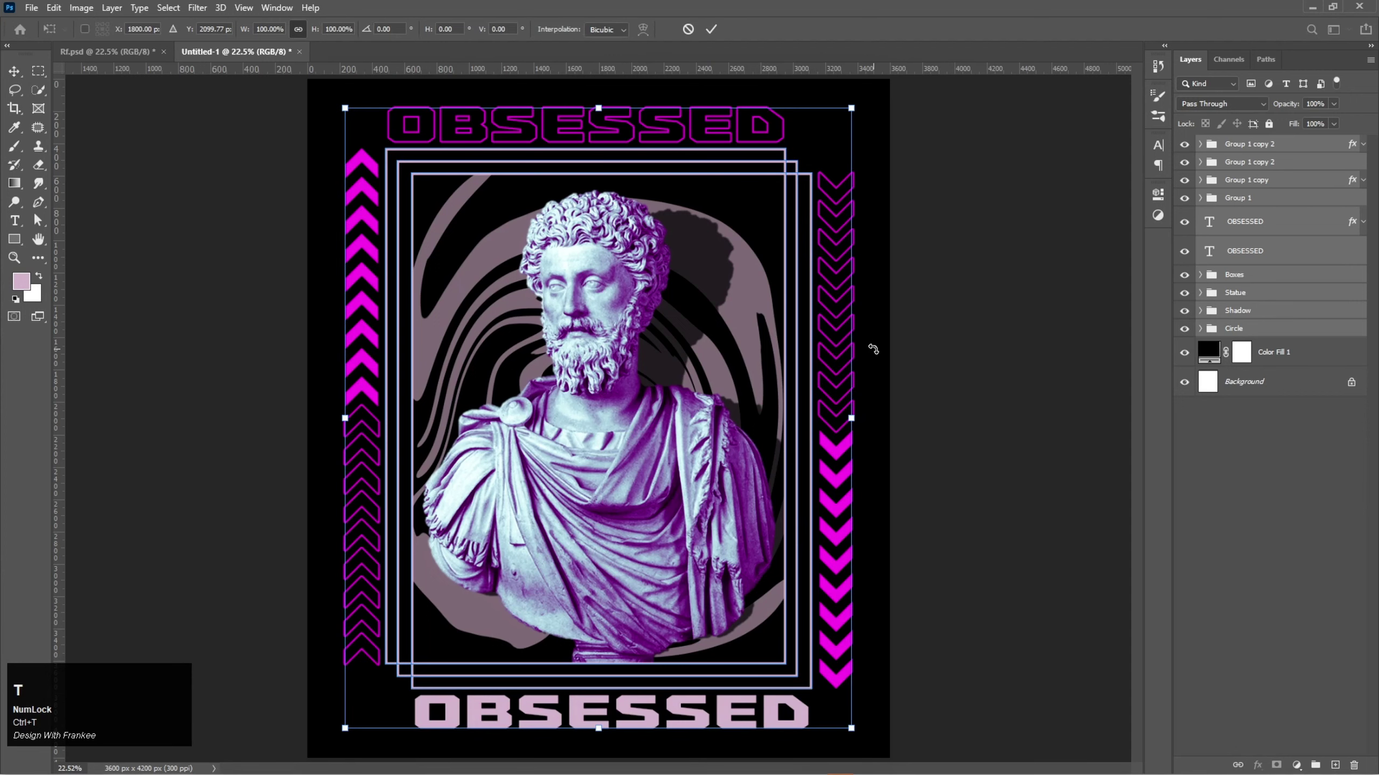
alt+click(852, 420)
drag(852, 419, 824, 418)
drag(612, 417, 614, 394)
click(714, 30)
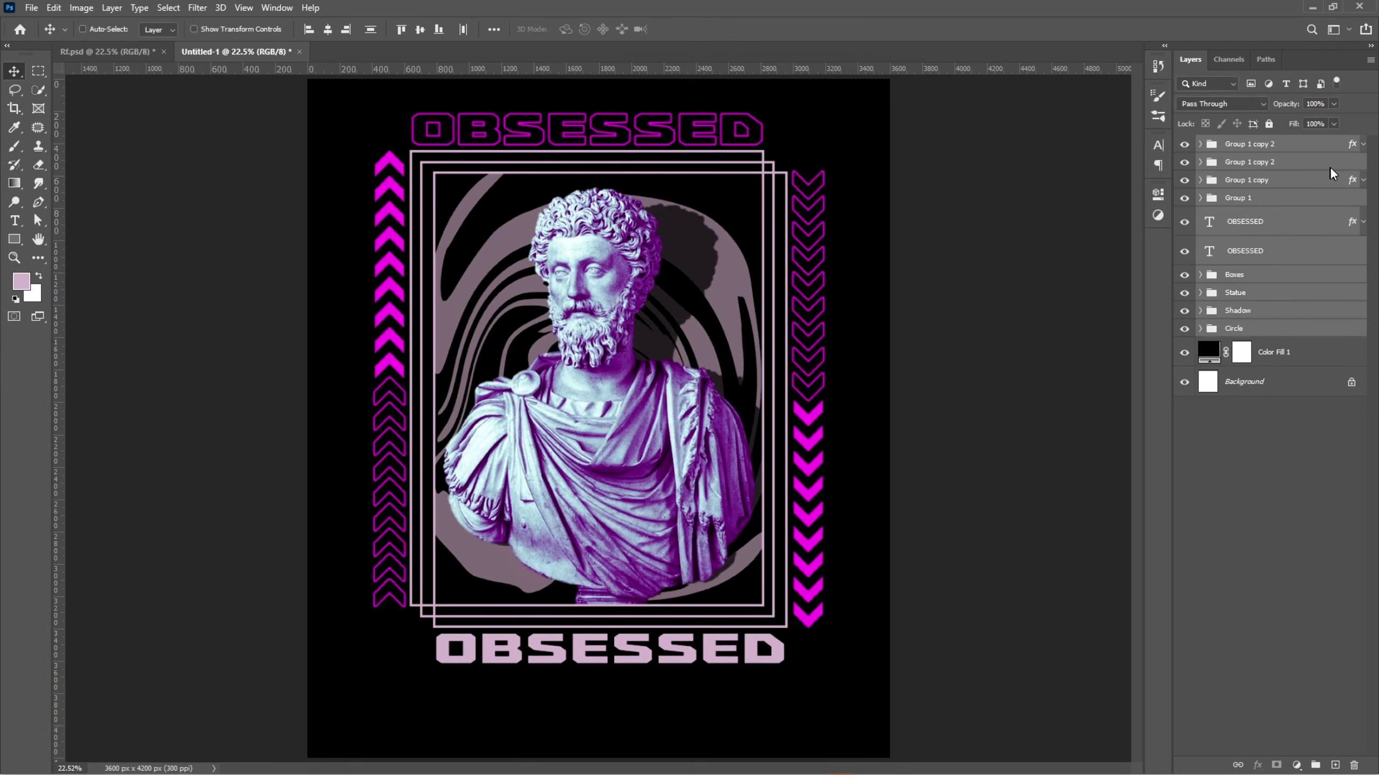
Draw a horizontal paragraph text box beneath the solid OBSESSED title, spanning the full width between the outer arrow edges
click(1285, 144)
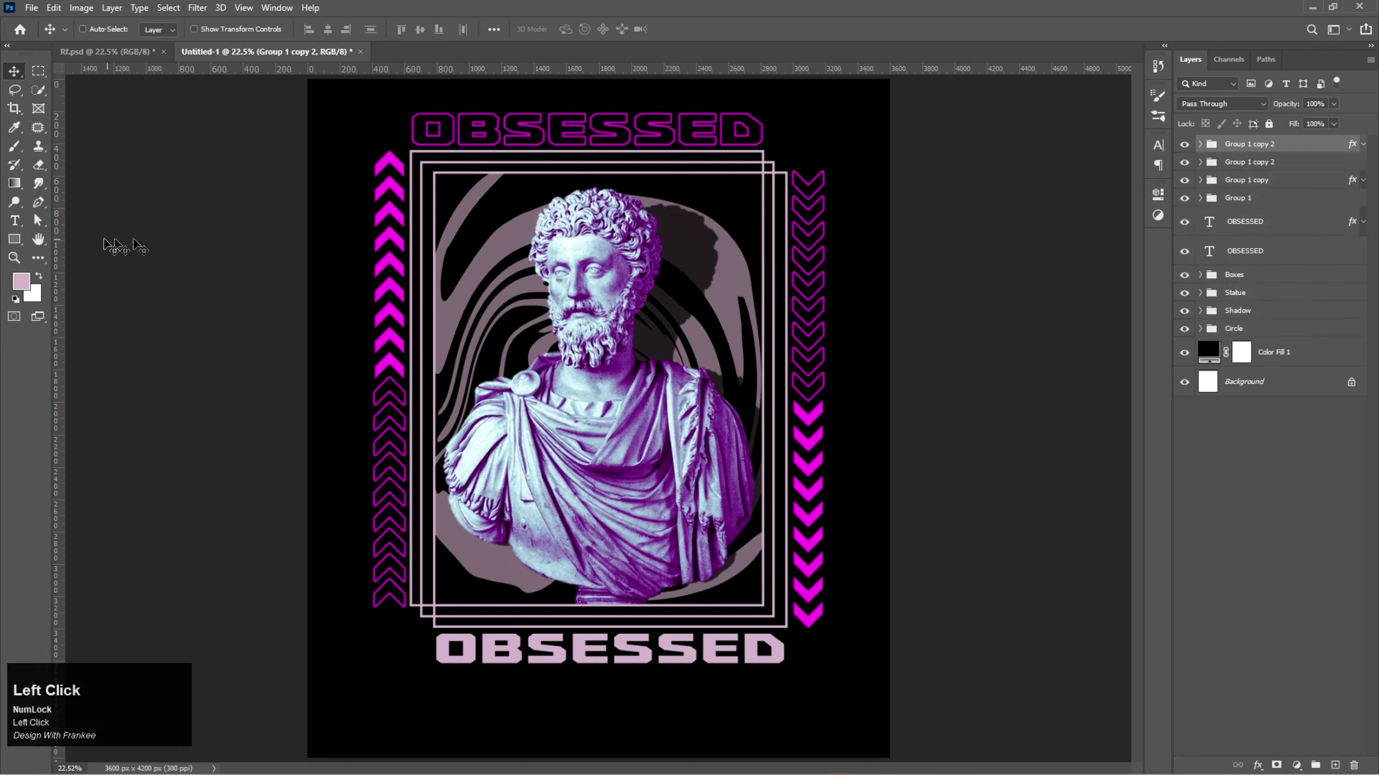
right_click(22, 220)
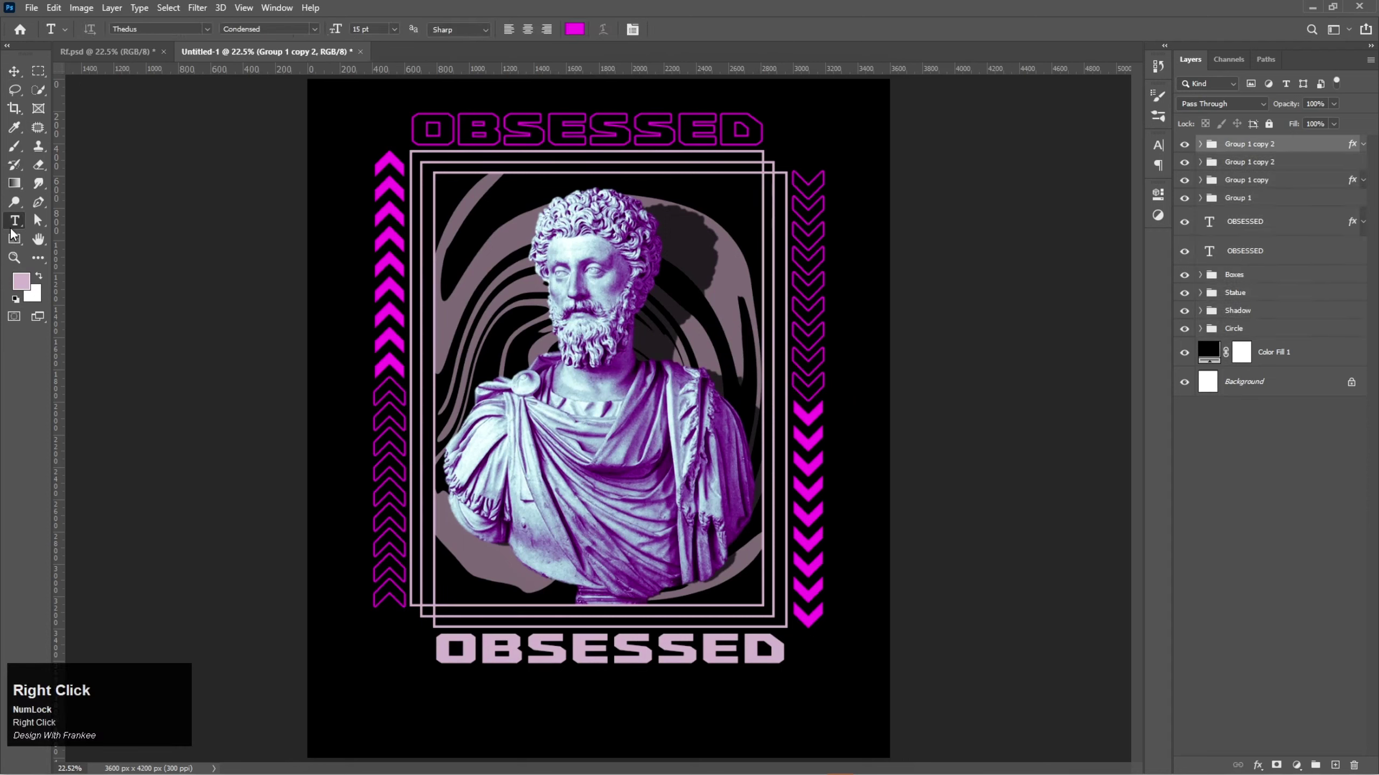
right_click(12, 225)
click(61, 224)
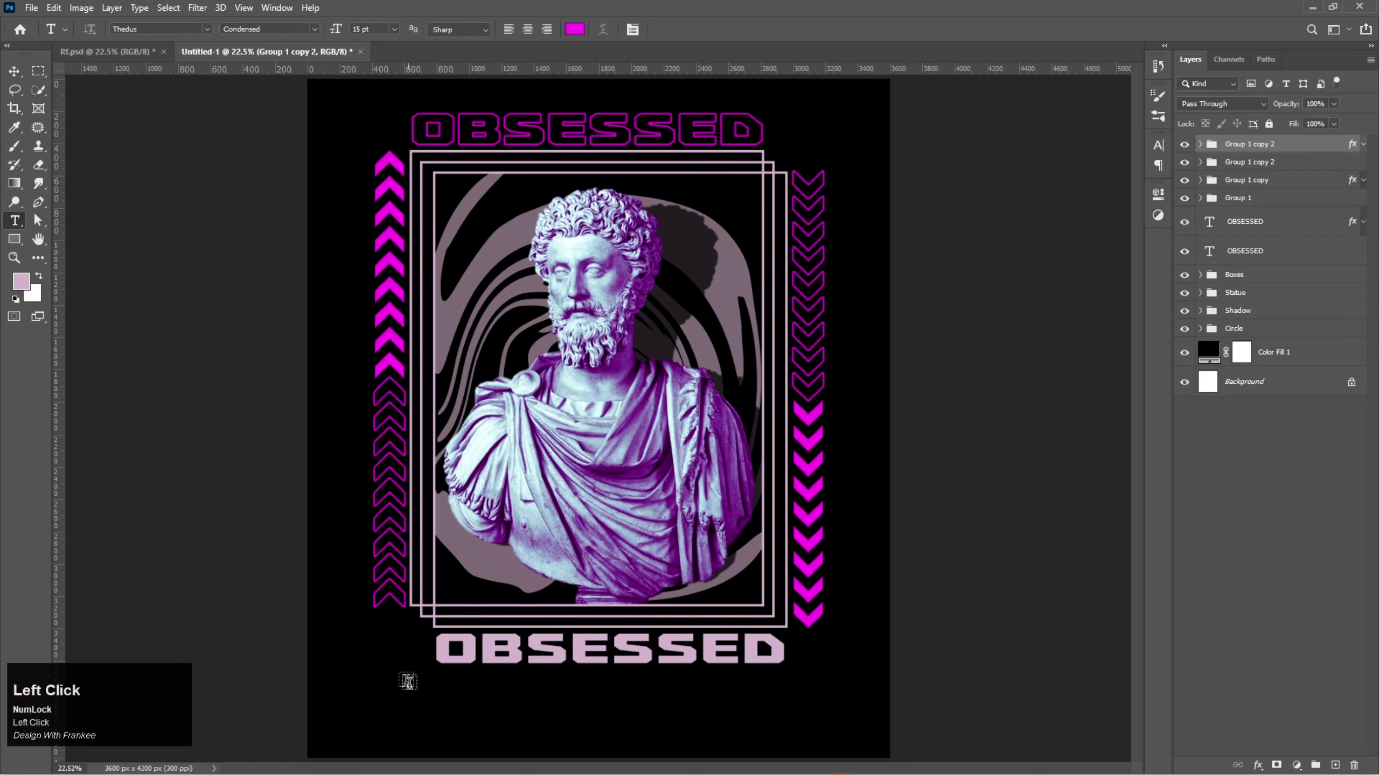
drag(374, 682, 823, 749)
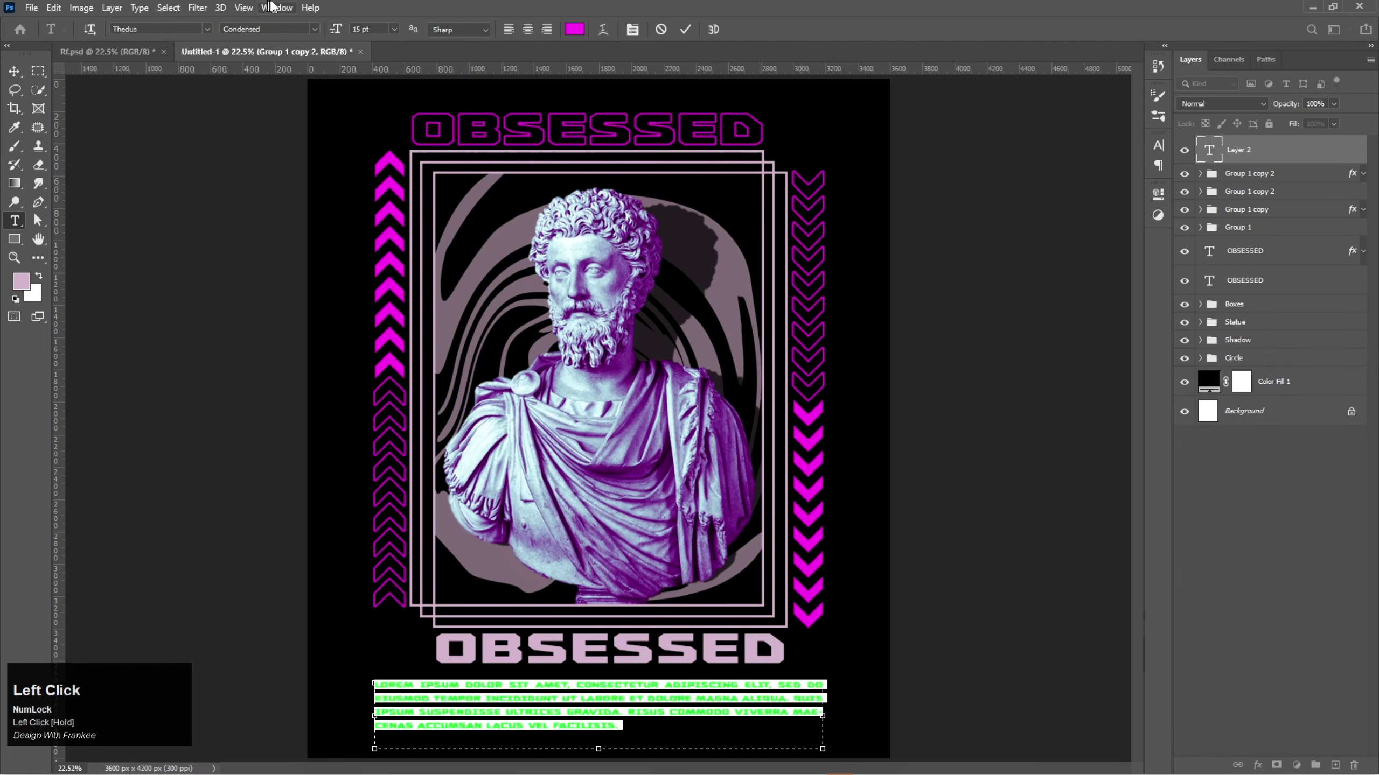
Set the paragraph to Condensed Light in the solid title's pale pink (c9adc3) and shorten its text box to fit the four lines
click(316, 30)
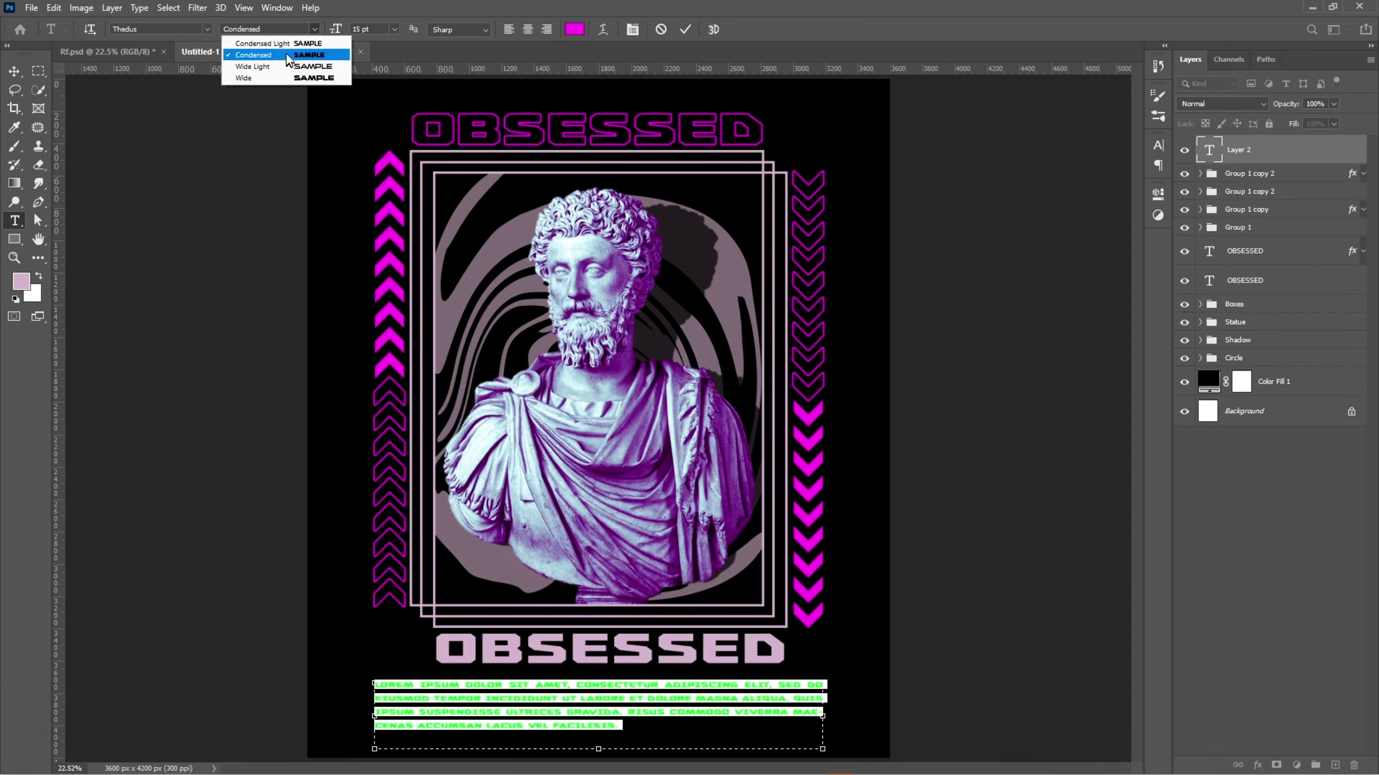
click(286, 44)
click(574, 28)
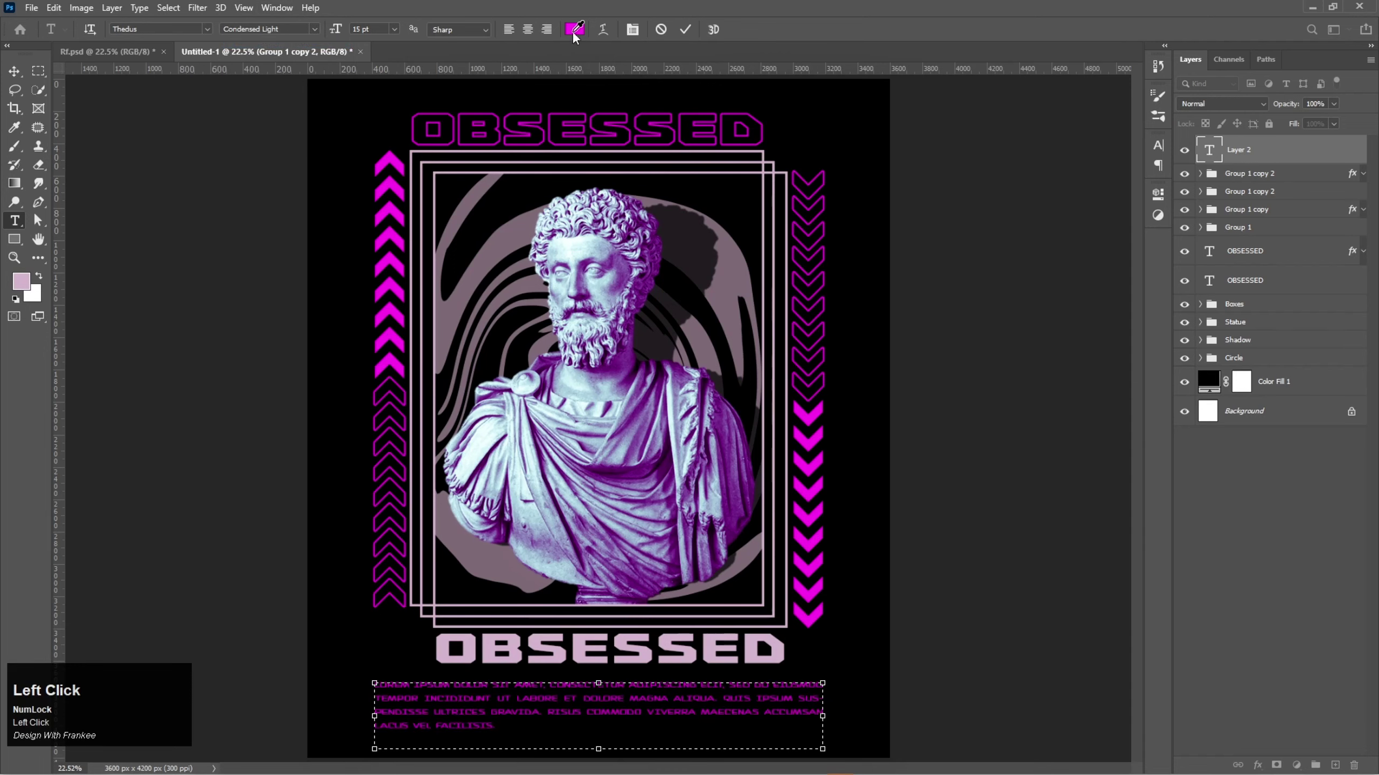
click(473, 646)
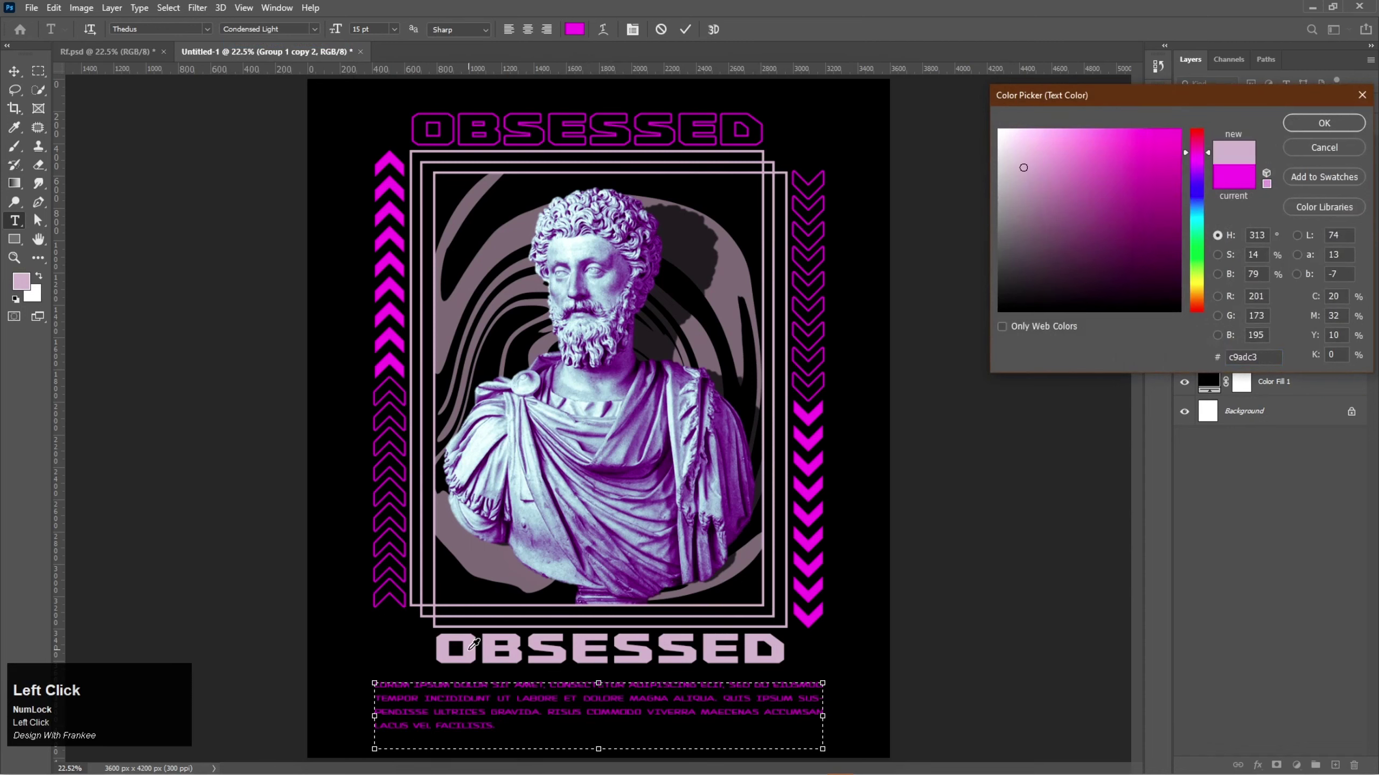
click(1291, 128)
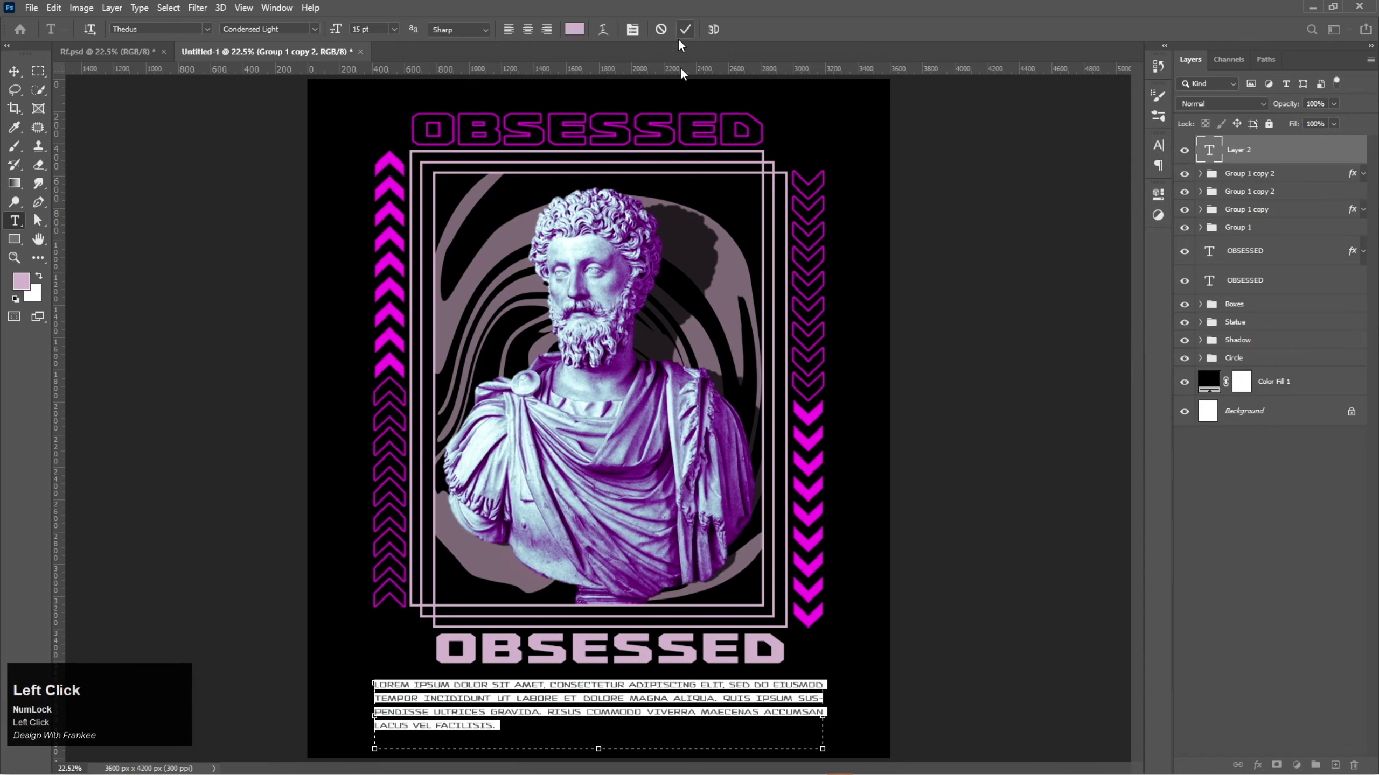
drag(599, 750, 598, 733)
click(687, 29)
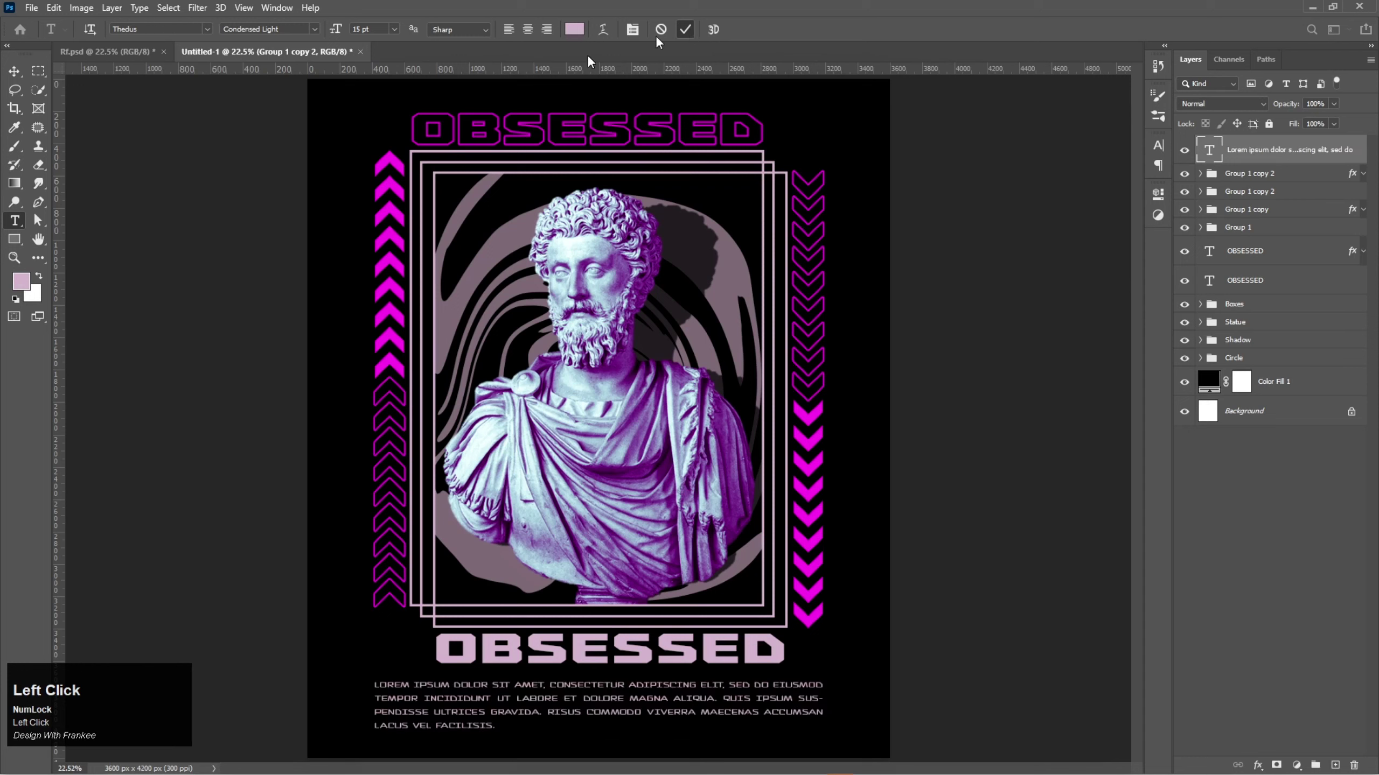
Move the paragraph up slightly so it sits closer beneath the solid OBSESSED title
click(11, 75)
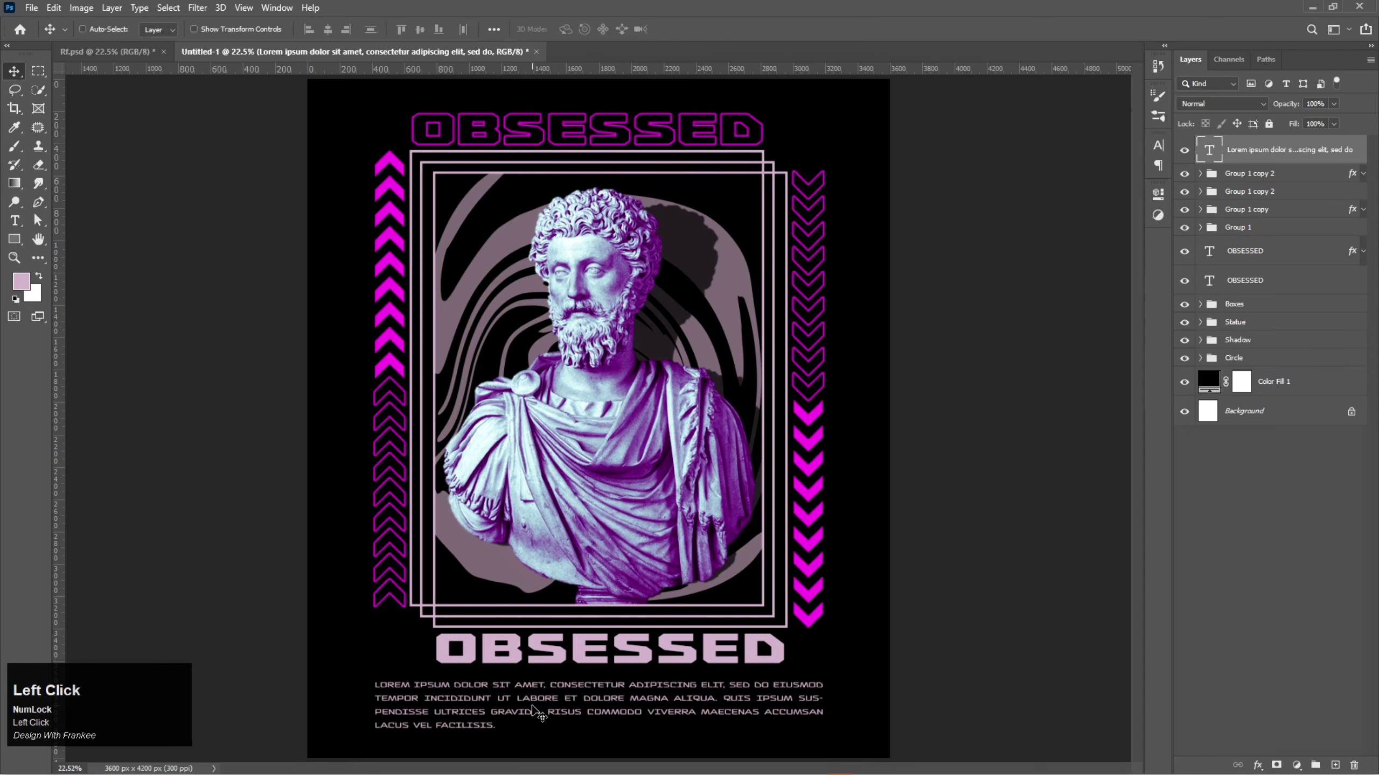
drag(533, 707, 539, 705)
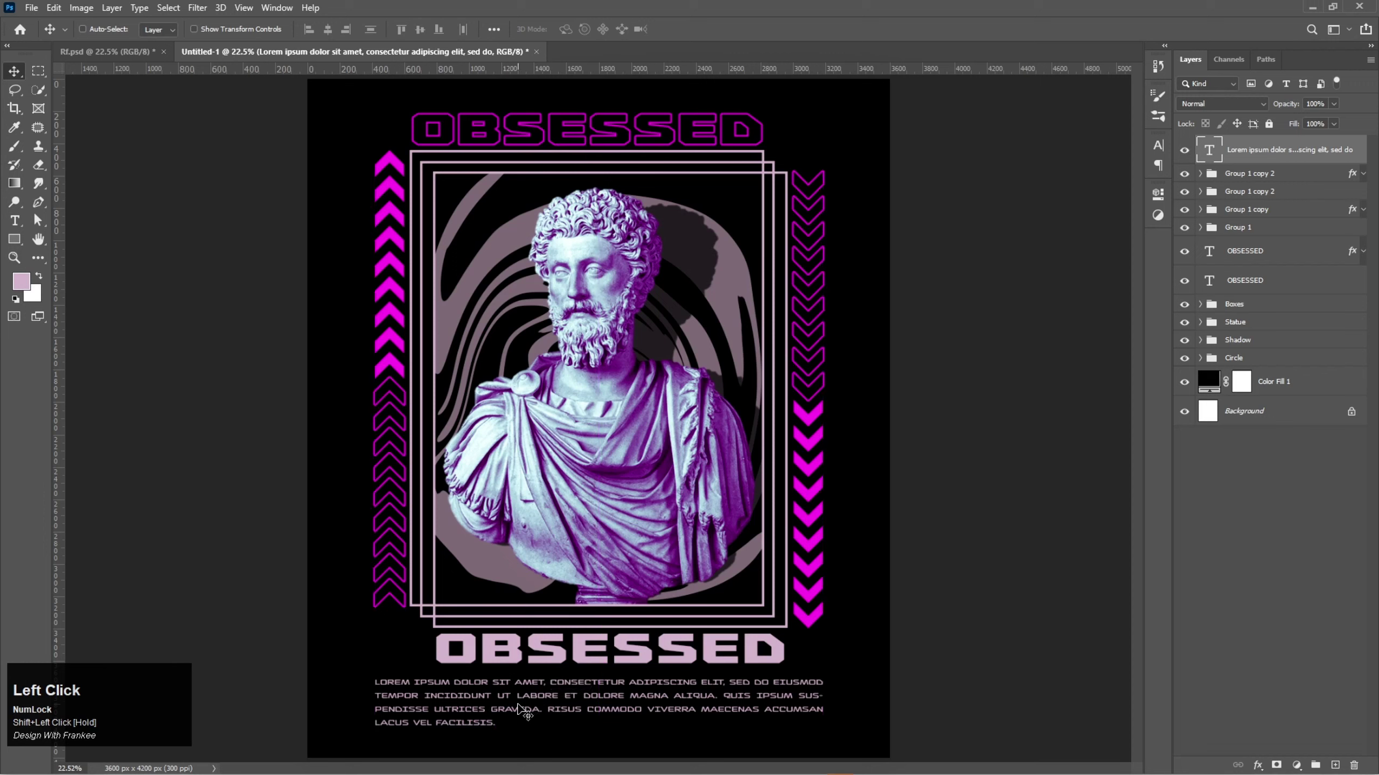
key(Up)
key(Up)
key(Up)
key(Up)
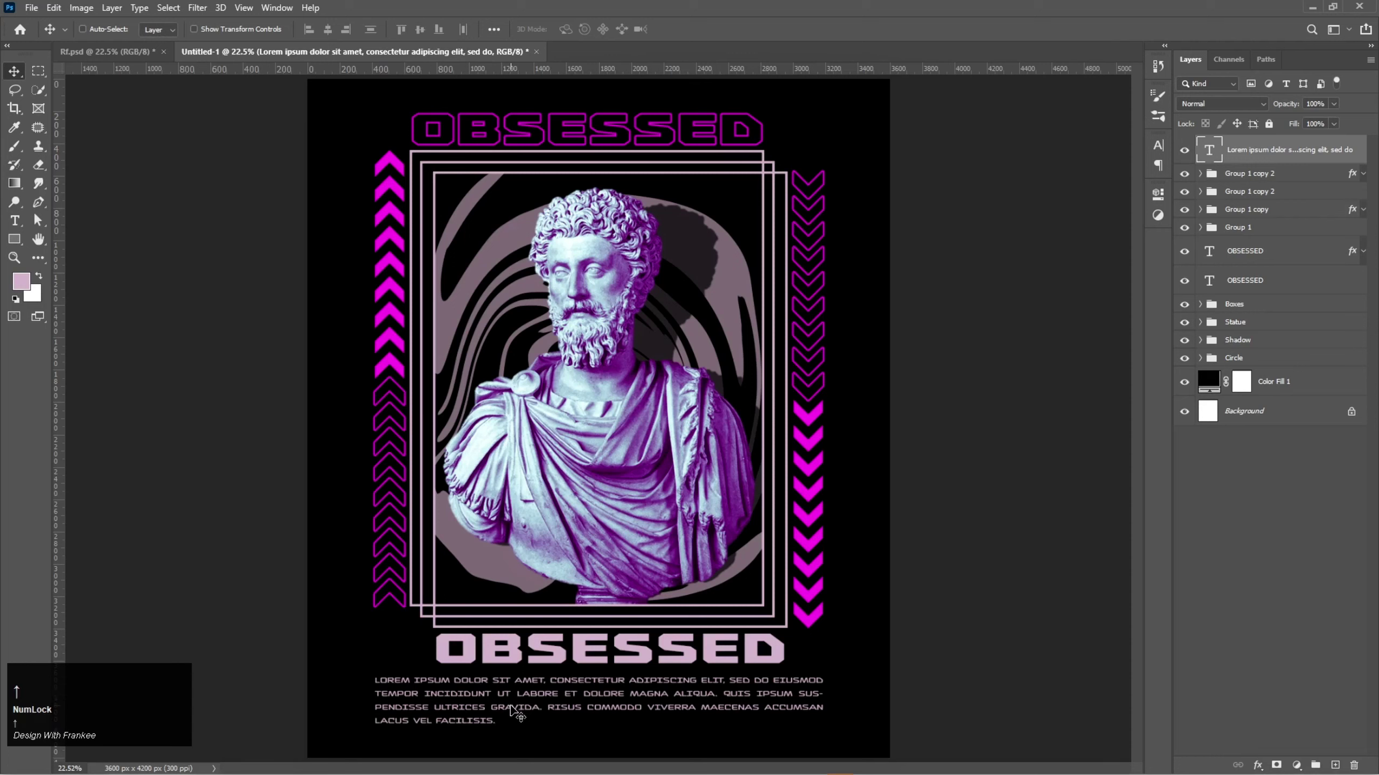
key(Up)
key(Up)
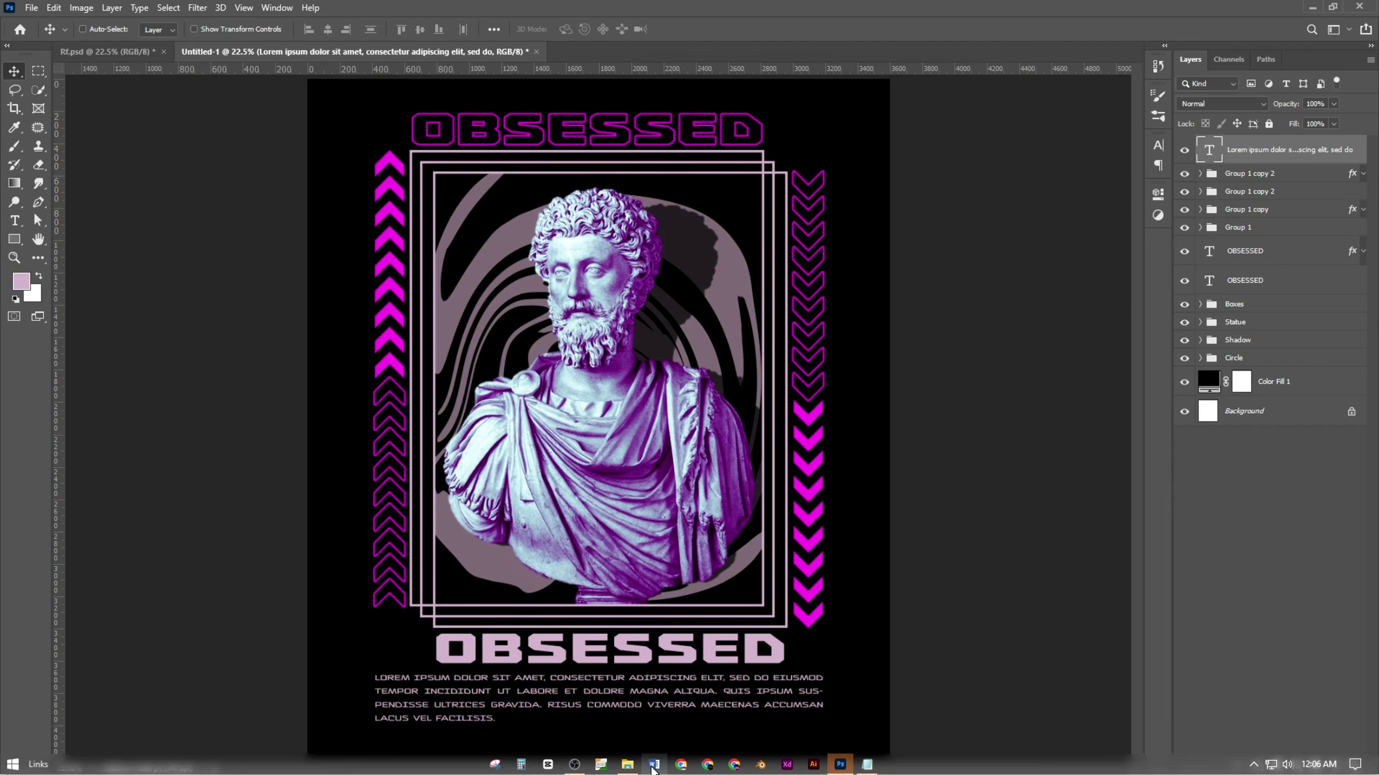
Place the Circle Texture image on the poster and scale it down about its centre to about 8.7%
click(840, 767)
drag(362, 140, 765, 380)
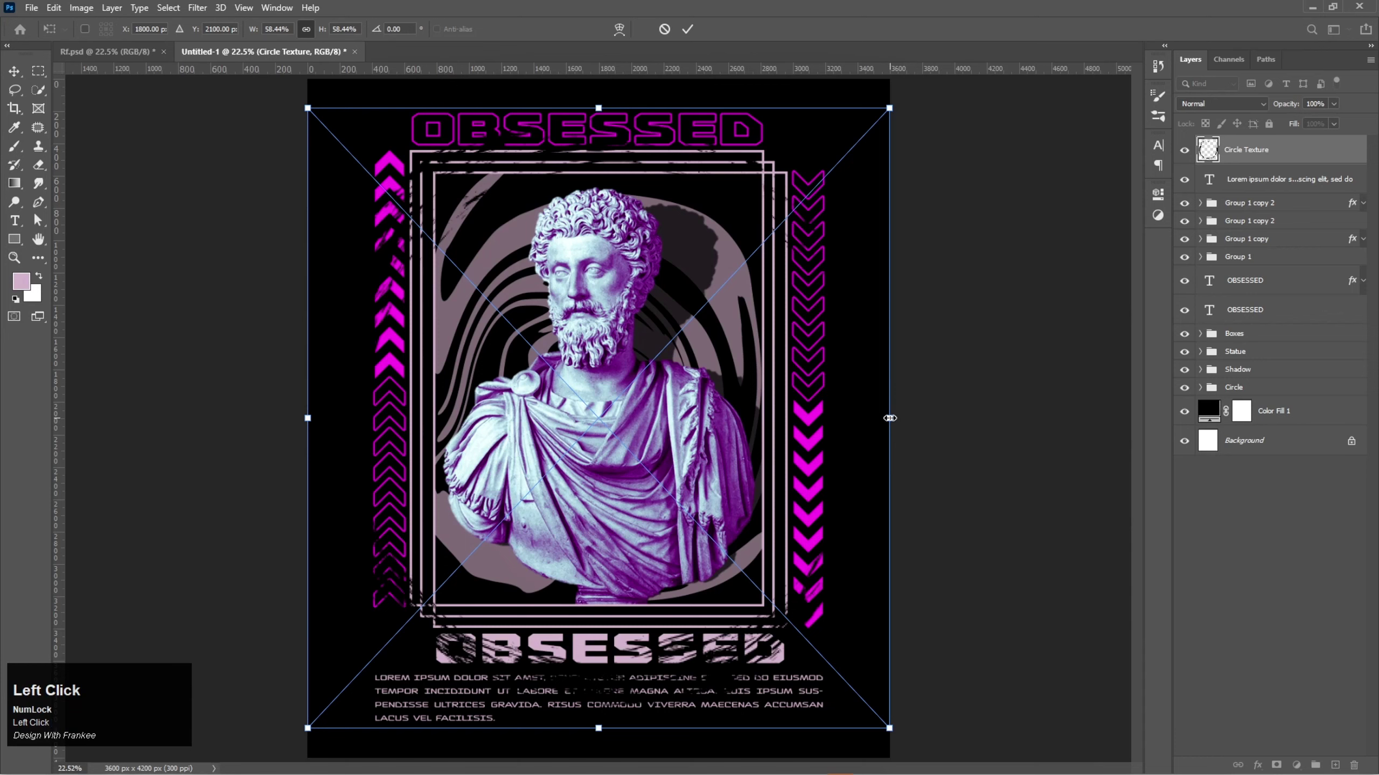
drag(890, 418, 633, 450)
double_click(607, 428)
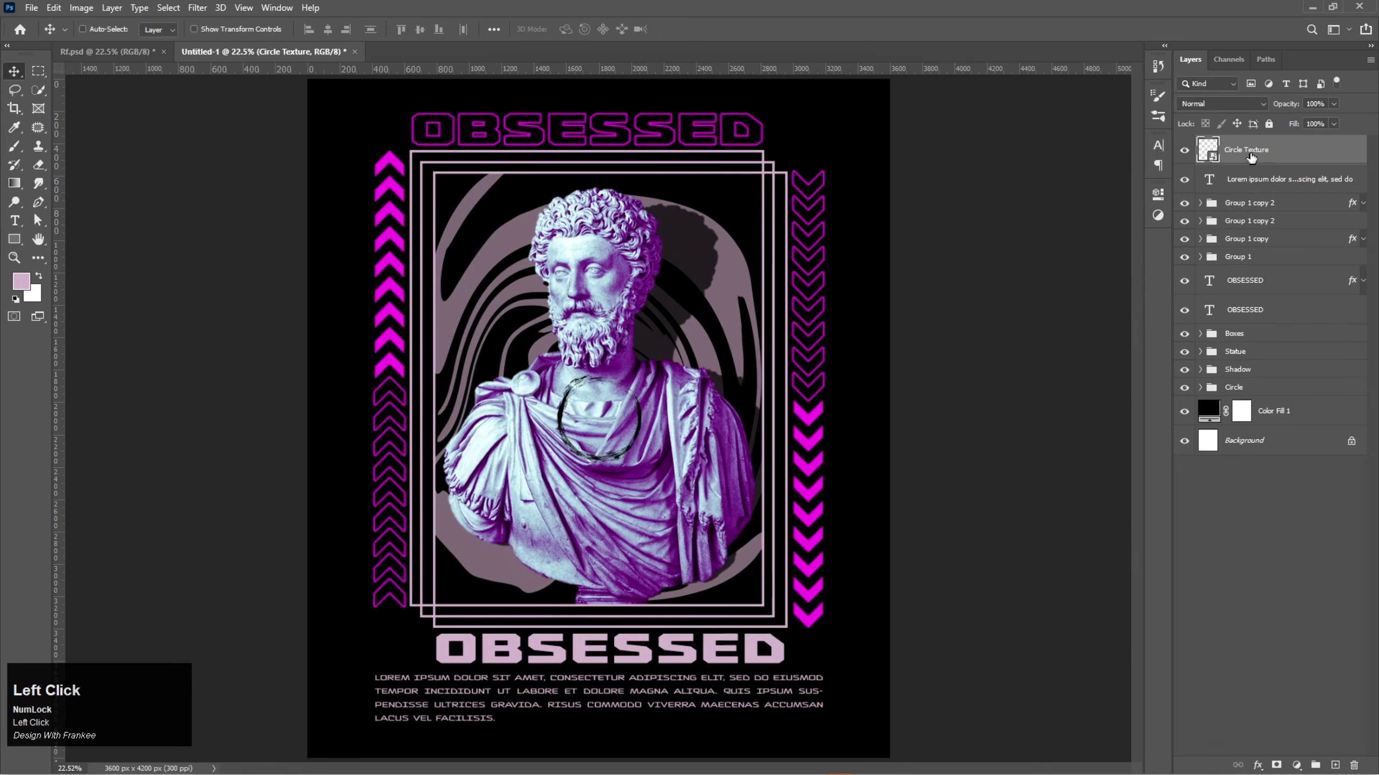
Add a Color Overlay in the arrows' magenta (e705e1) at 100% opacity to the Circle Texture layer
right_click(1251, 157)
click(1245, 162)
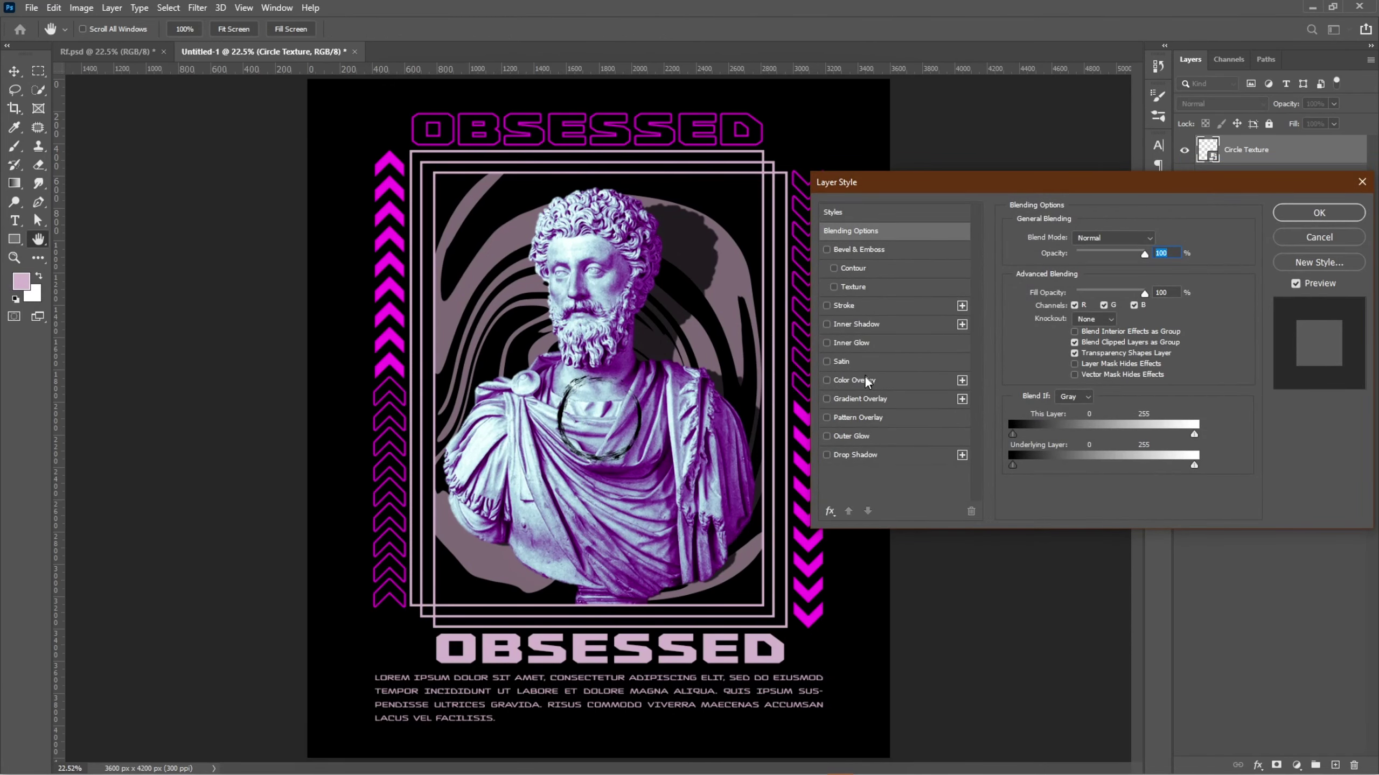
click(866, 379)
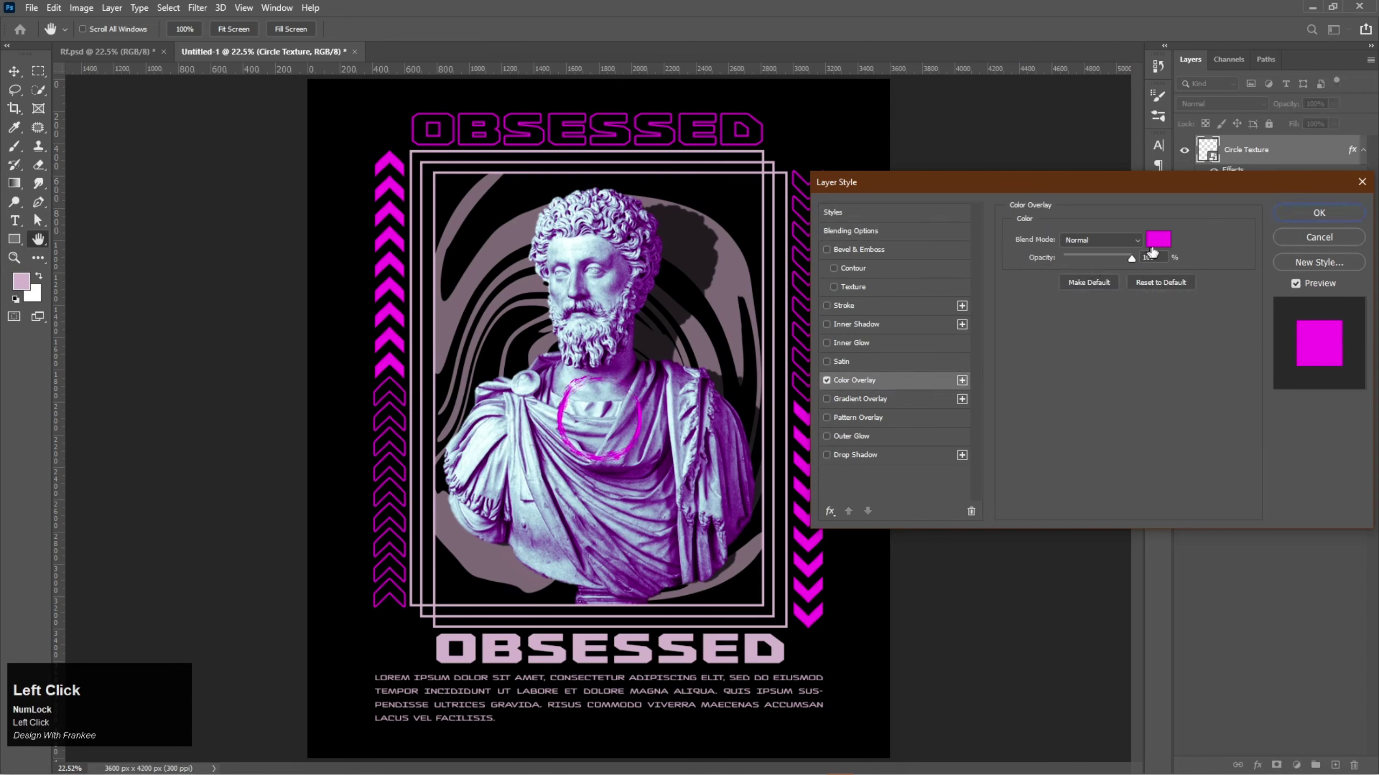
click(1156, 243)
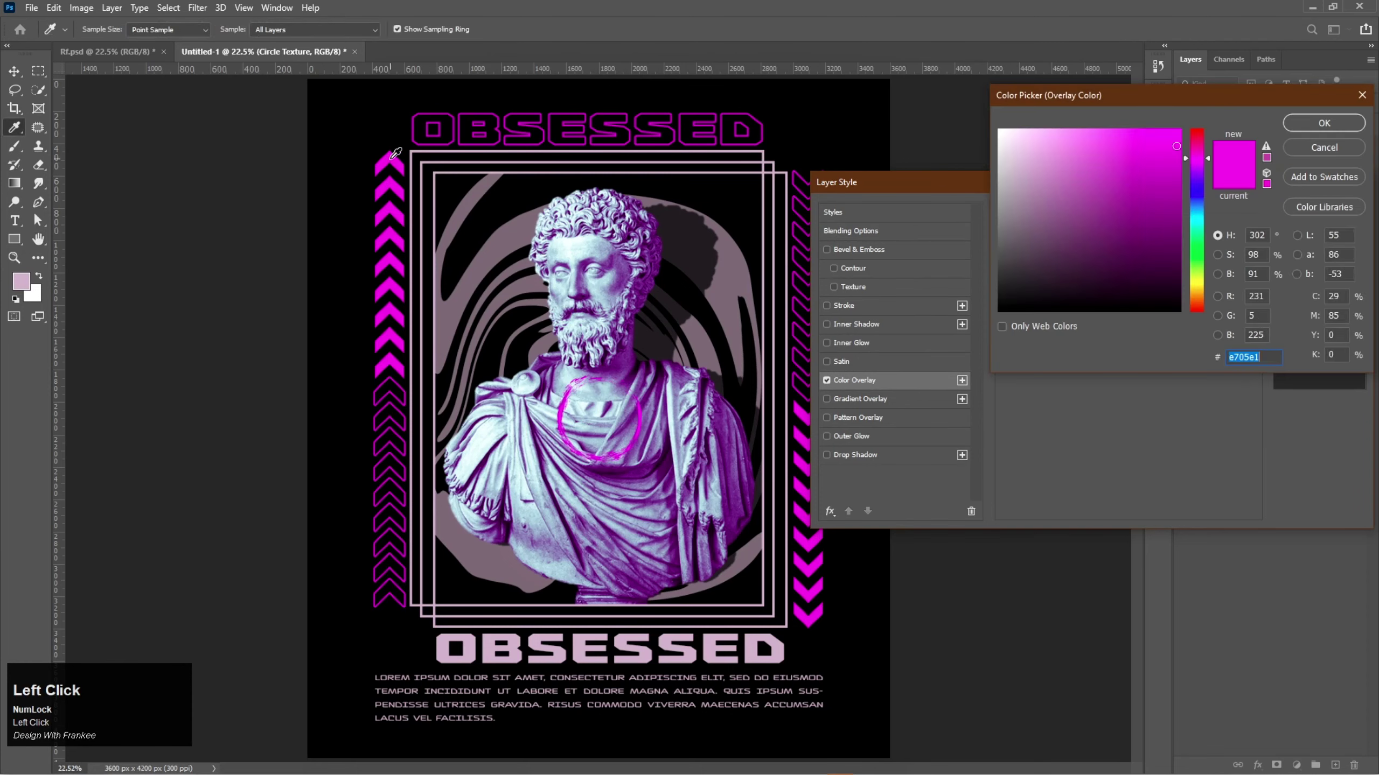
click(1324, 124)
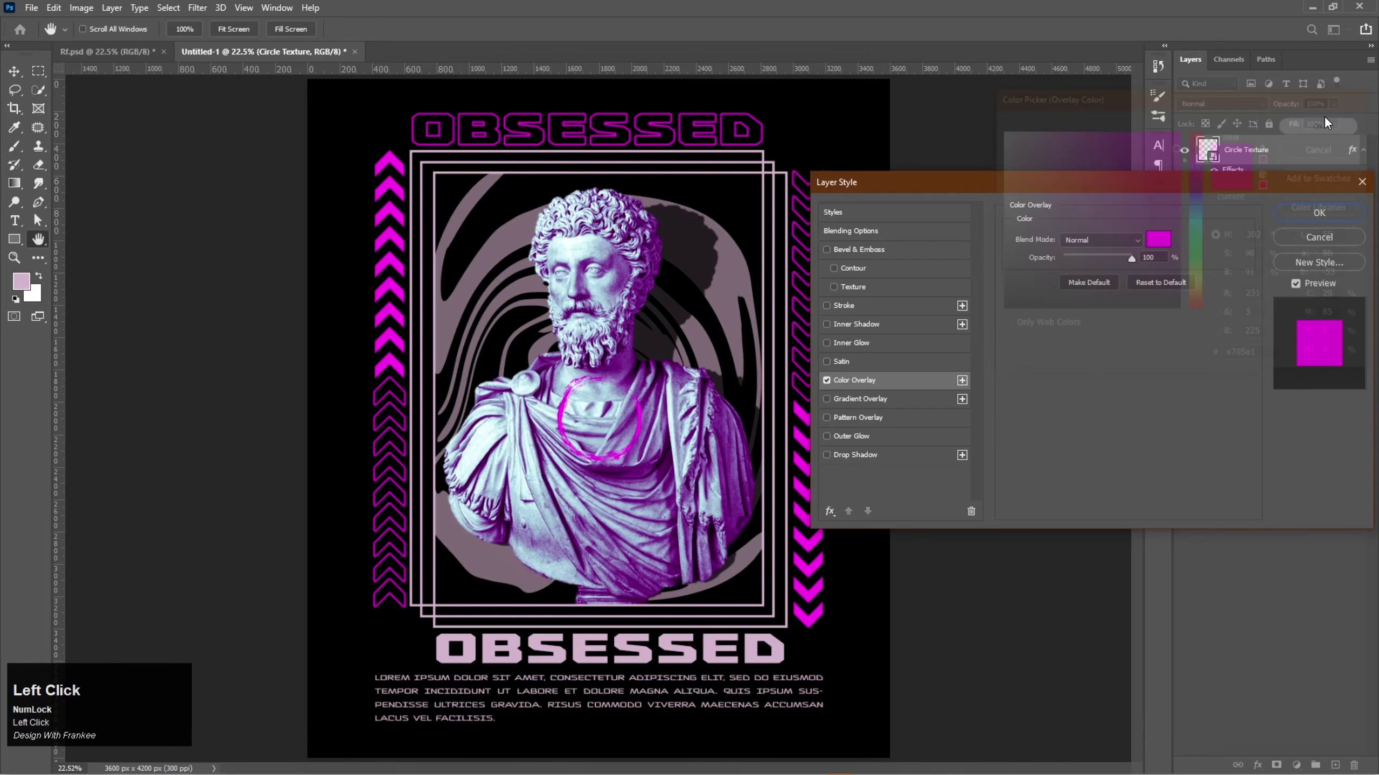
click(1316, 212)
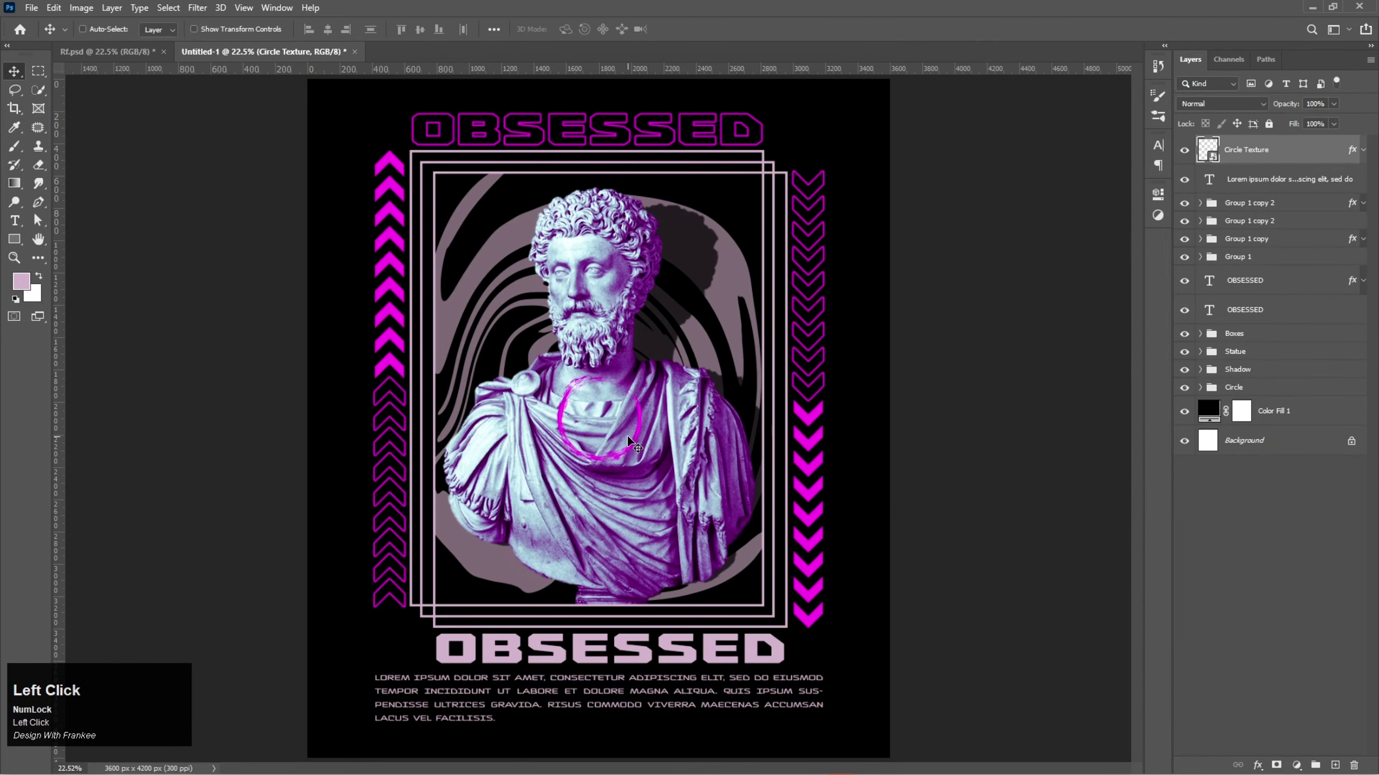
Move the ring to the frames' lower-left corner beside the solid title and scale it down to about 7.2%
drag(630, 441, 439, 656)
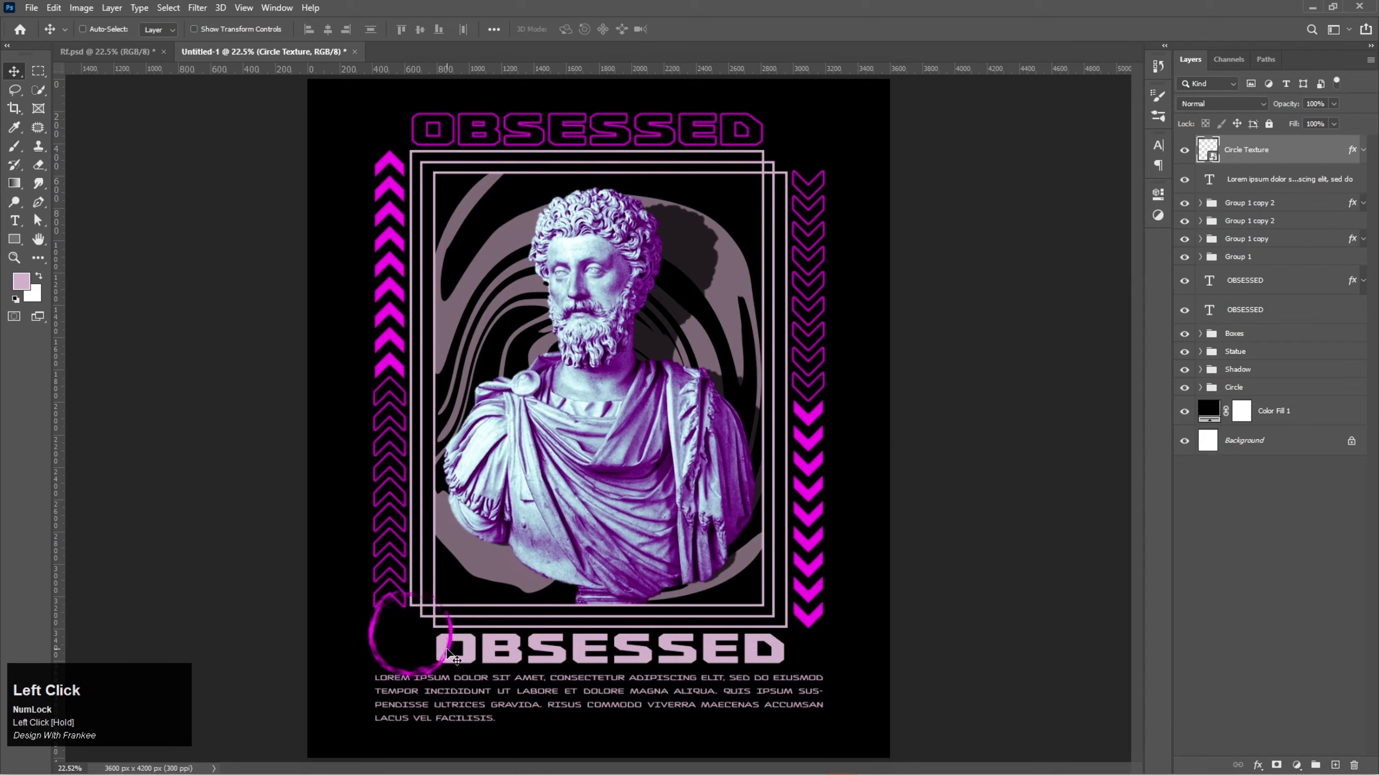
key(ctrl+t)
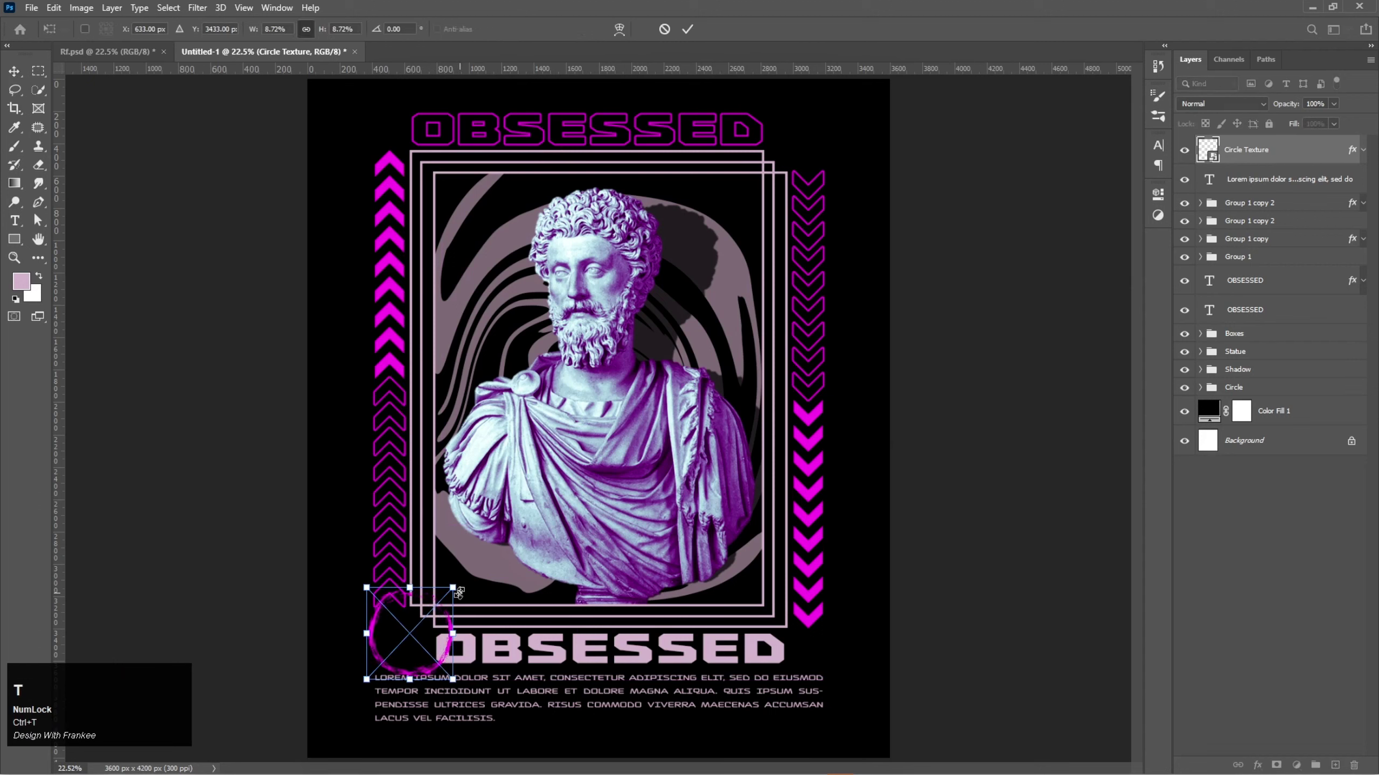
drag(457, 591, 438, 600)
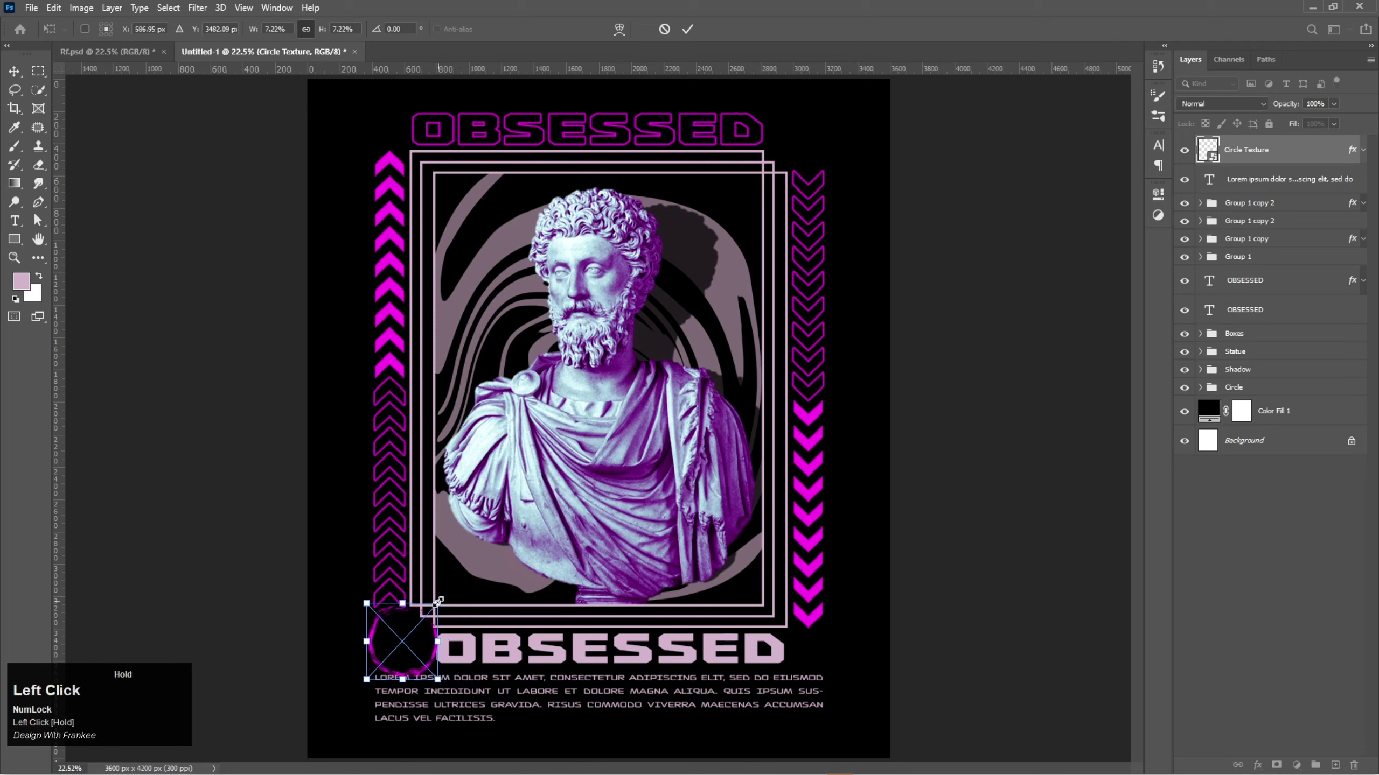
drag(393, 664, 402, 655)
double_click(397, 655)
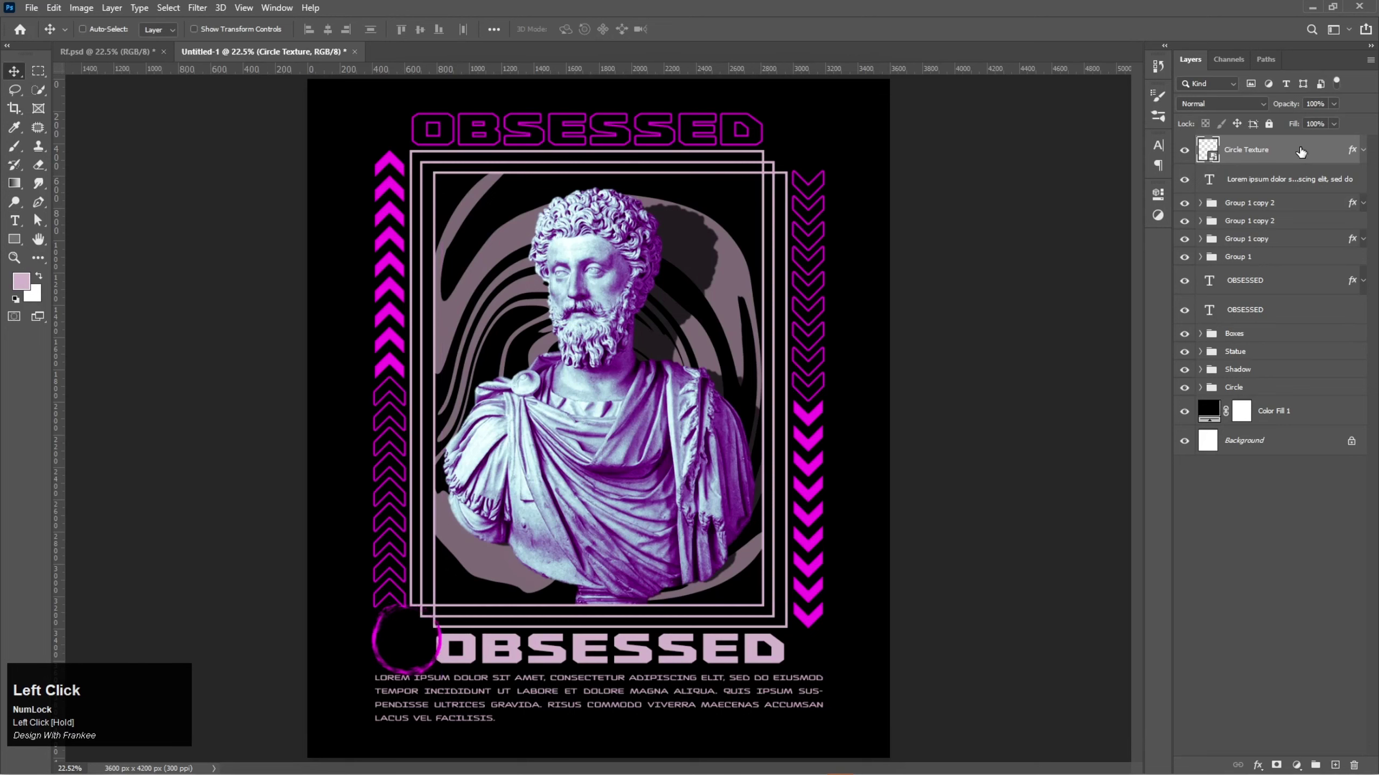
Move the Circle Texture layer directly above the black fill and enlarge the ring to about 8.3%, aligned with the left arrow column's outer edge
drag(1301, 151, 1281, 405)
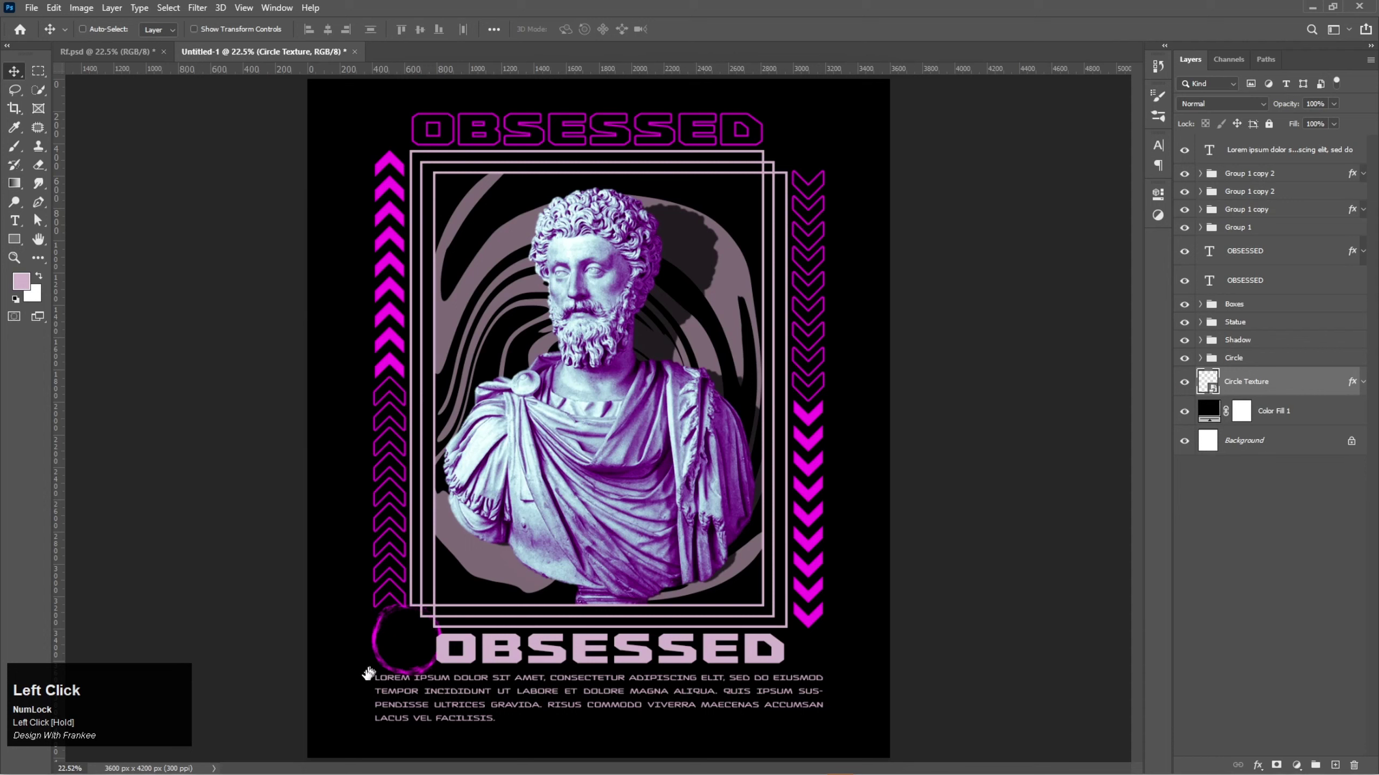
key(ctrl+t)
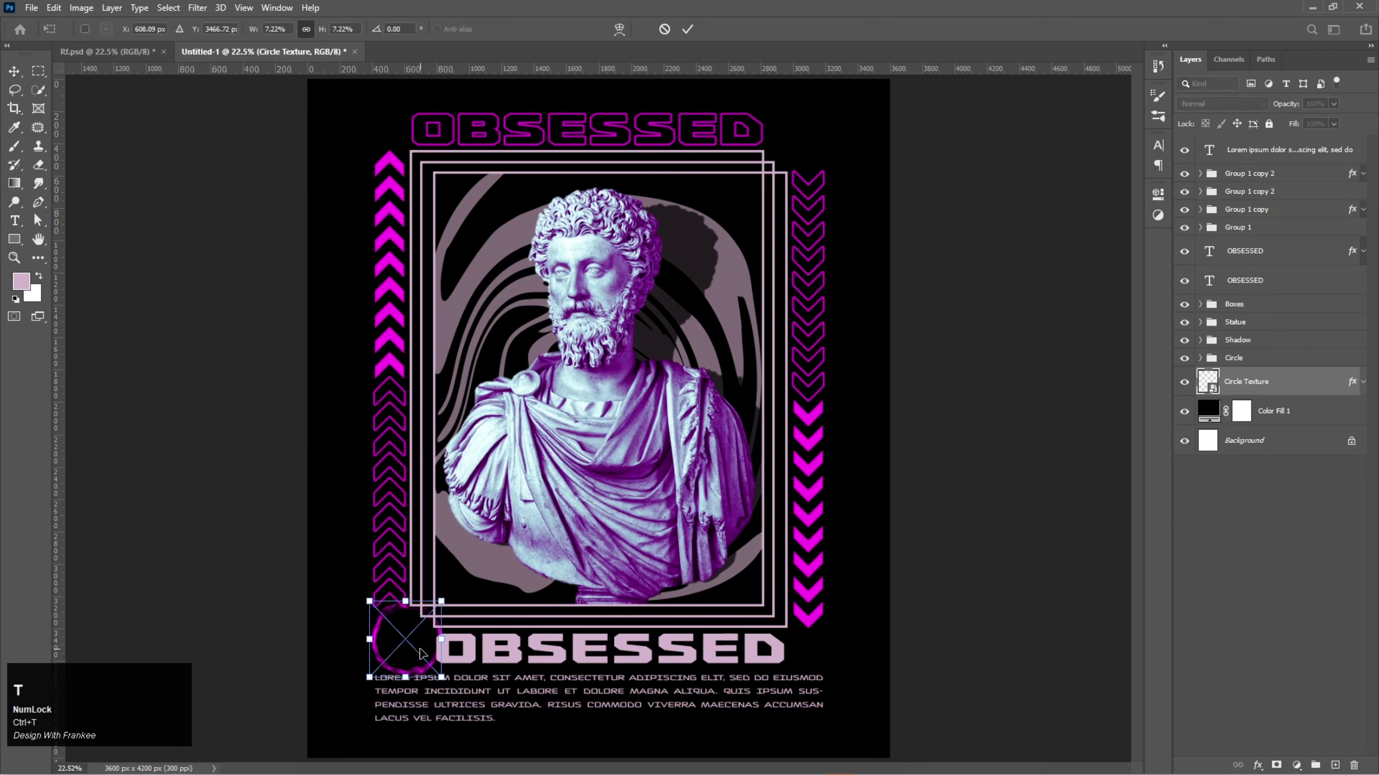
drag(377, 644, 382, 644)
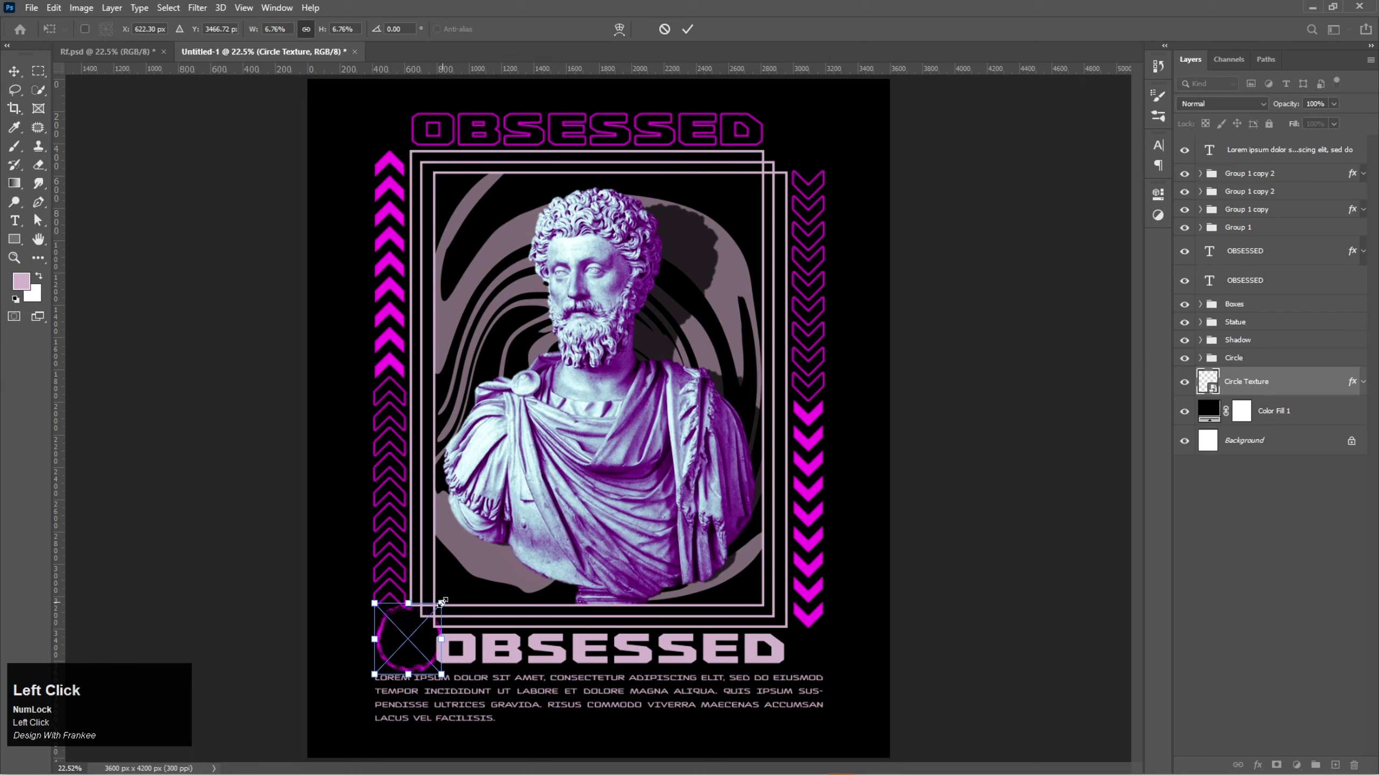
drag(442, 601, 464, 592)
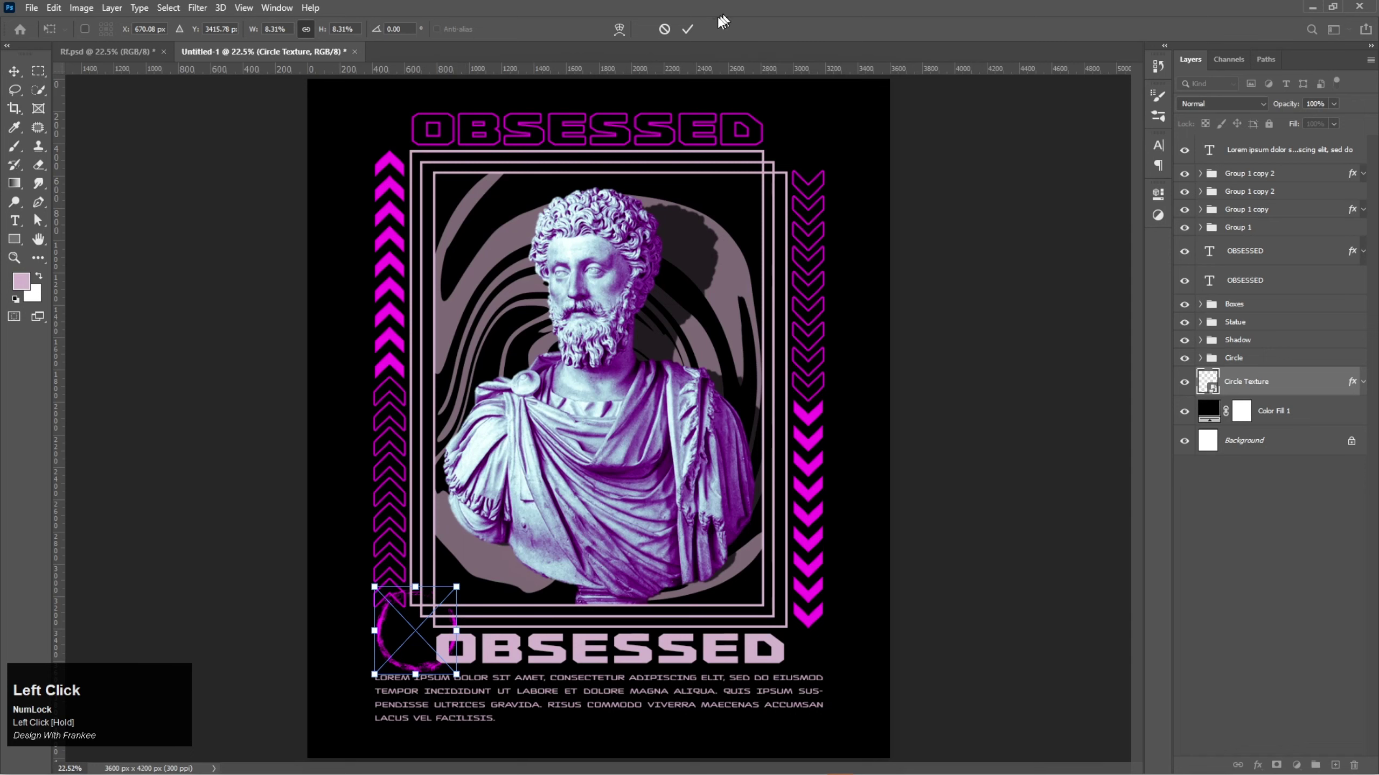
click(687, 29)
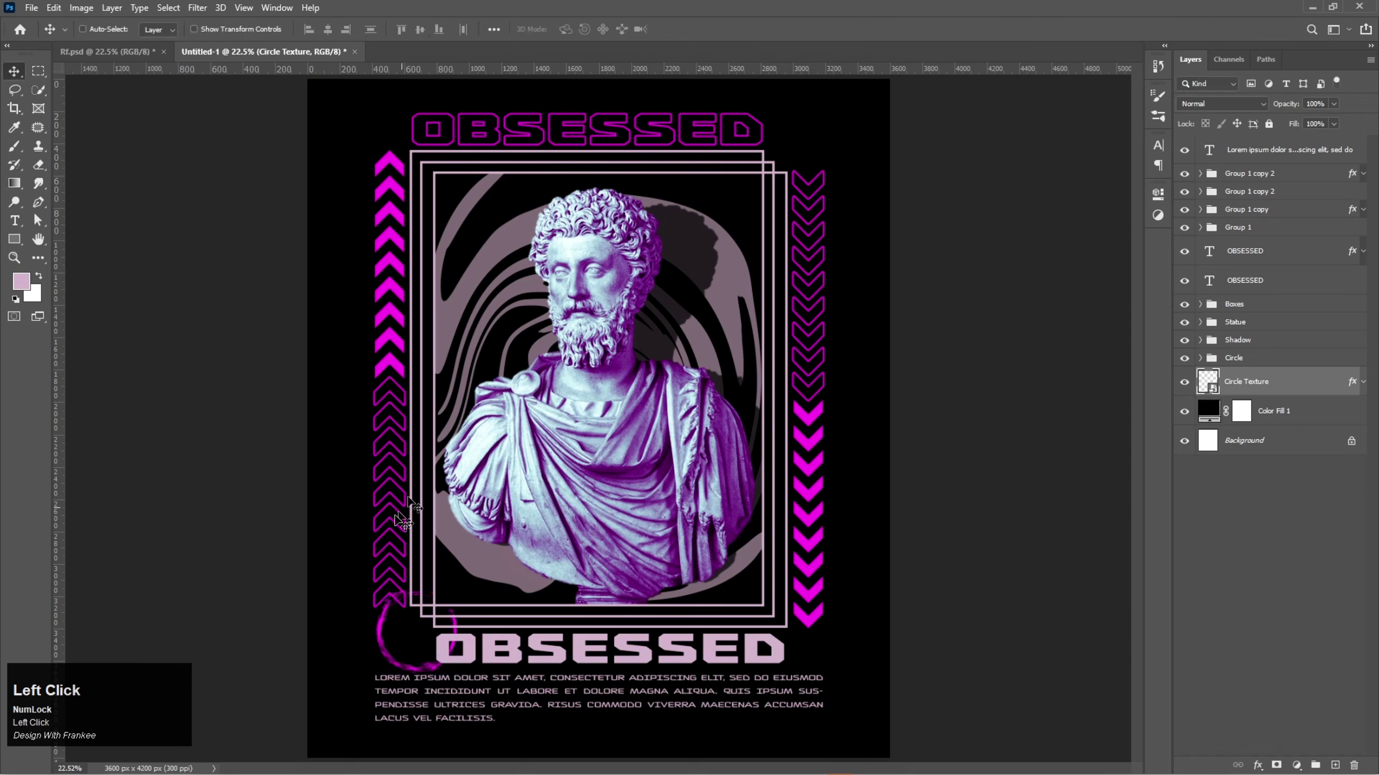
Place a copy of the ring at the frames' upper-right corner, rotated about half a turn and aligned with the right arrow column's outer edge
drag(413, 640, 780, 153)
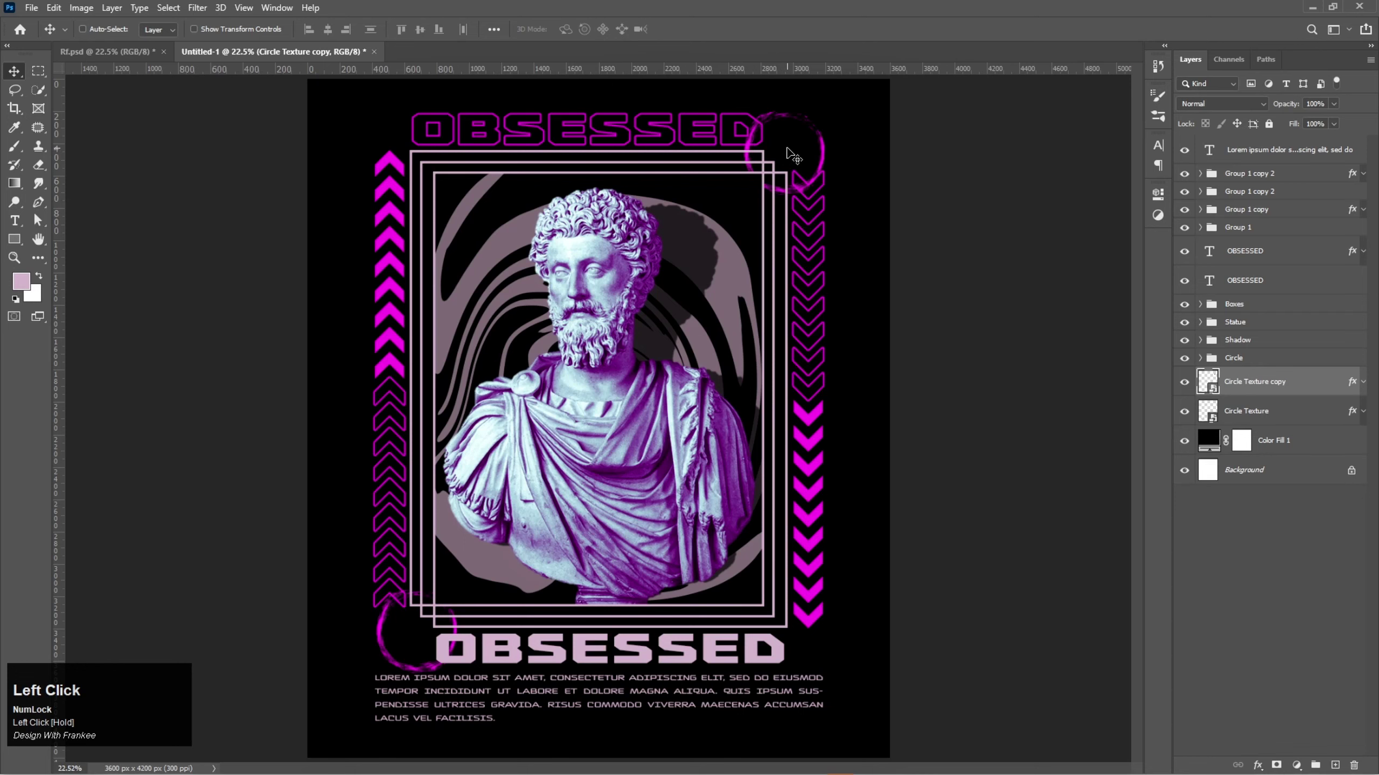
key(ctrl+t)
right_click(789, 154)
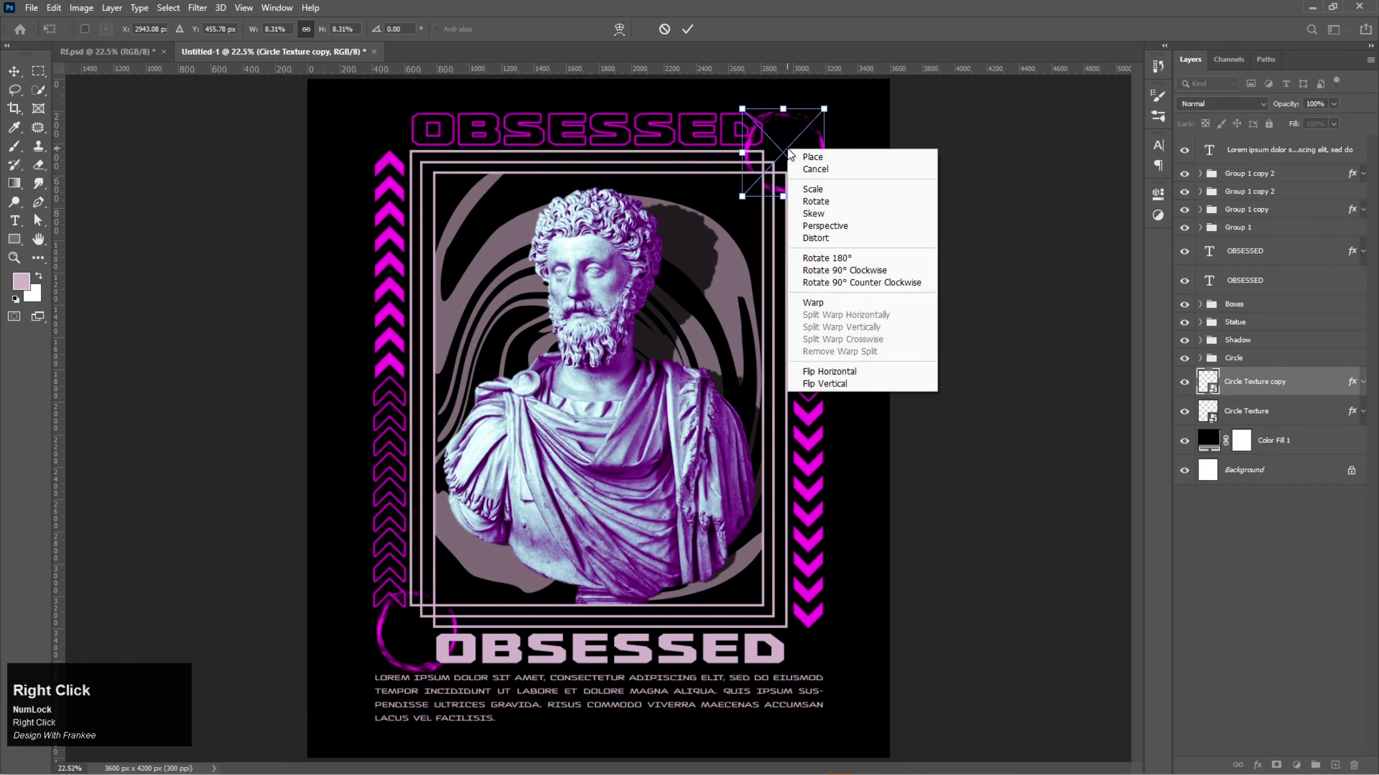
click(839, 100)
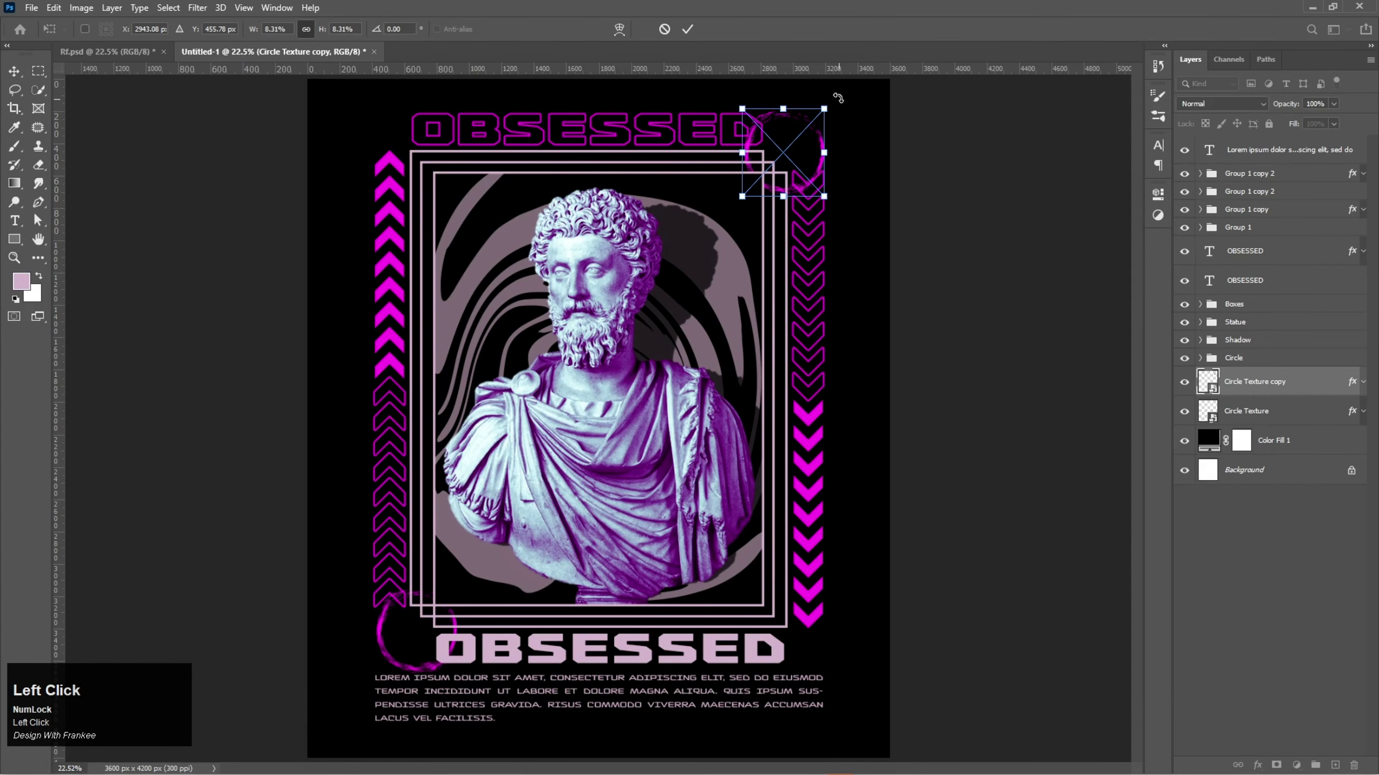
drag(839, 99, 739, 212)
click(687, 28)
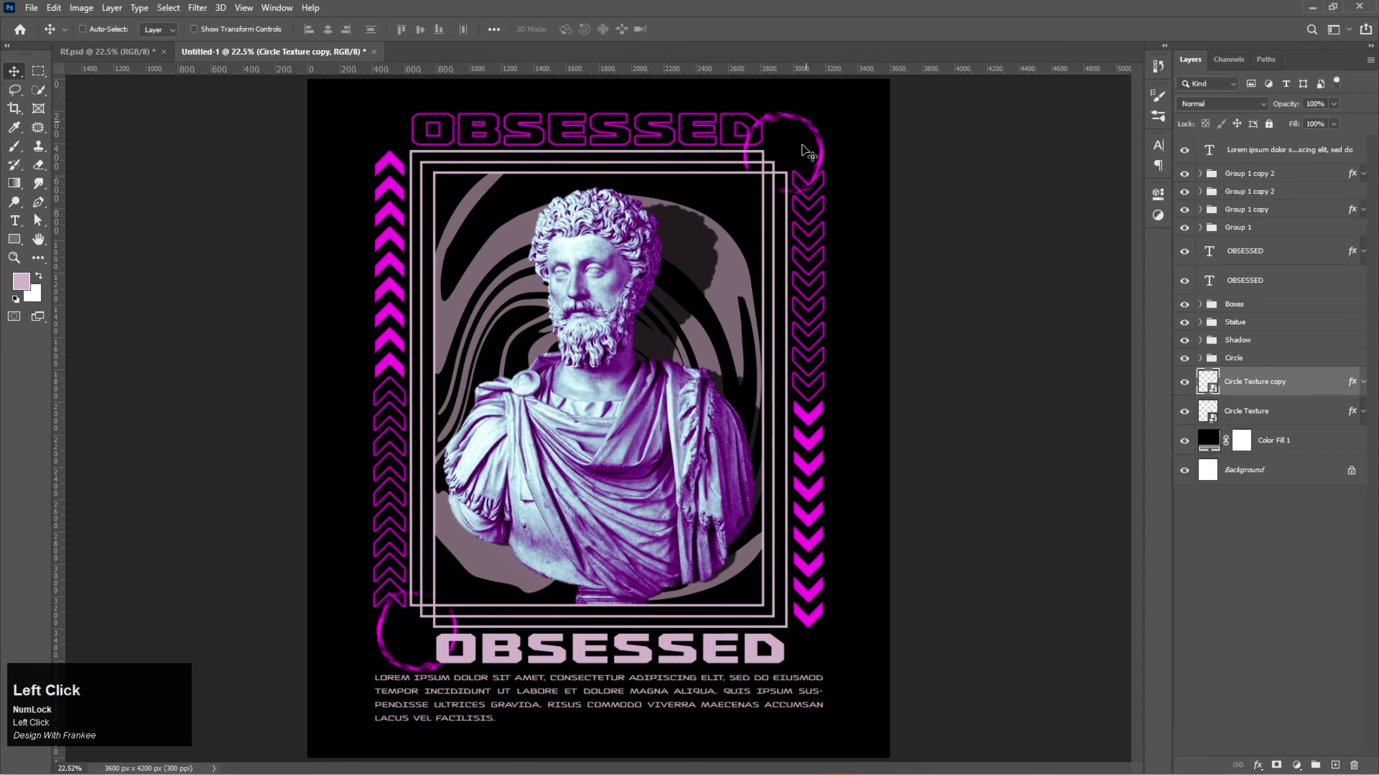
drag(809, 155, 803, 150)
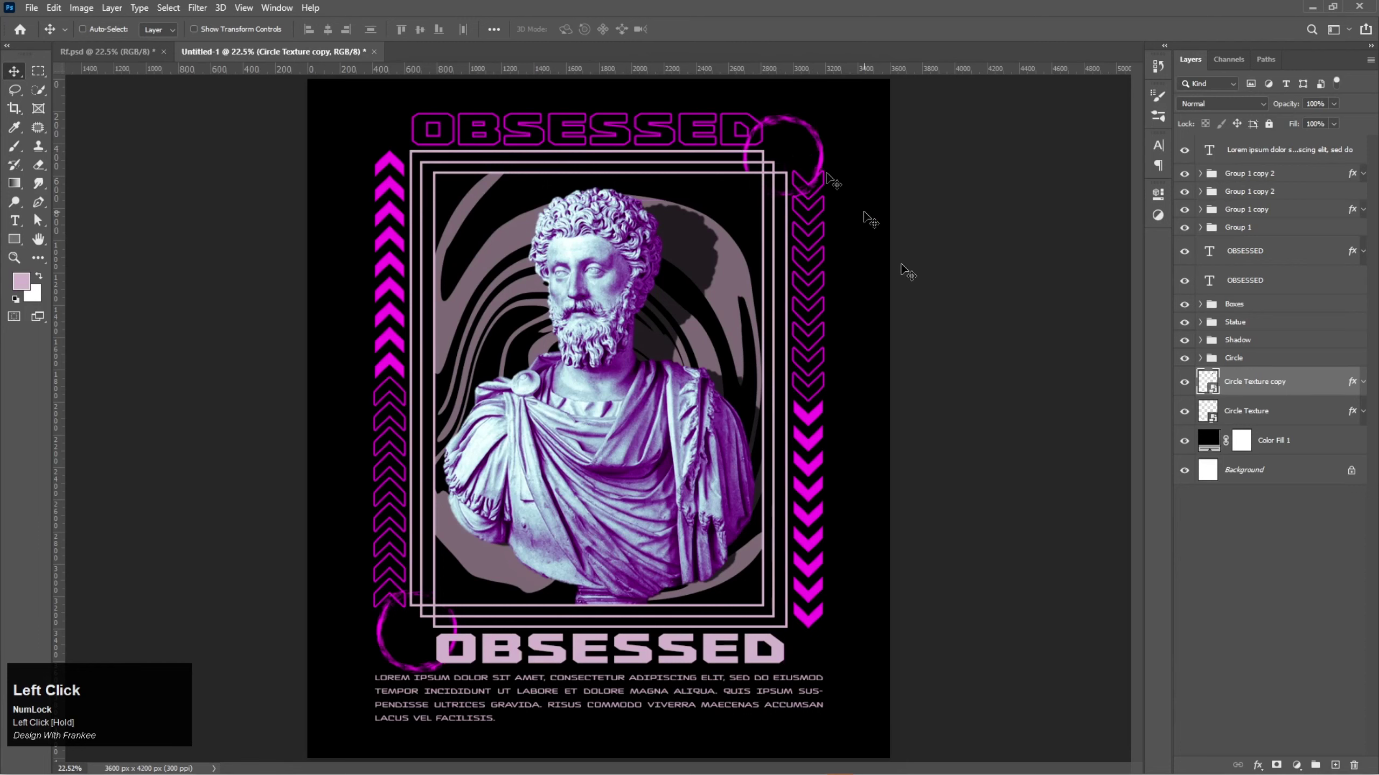
Group the two ring layers and name the group Circle Texture
shift+click(1262, 423)
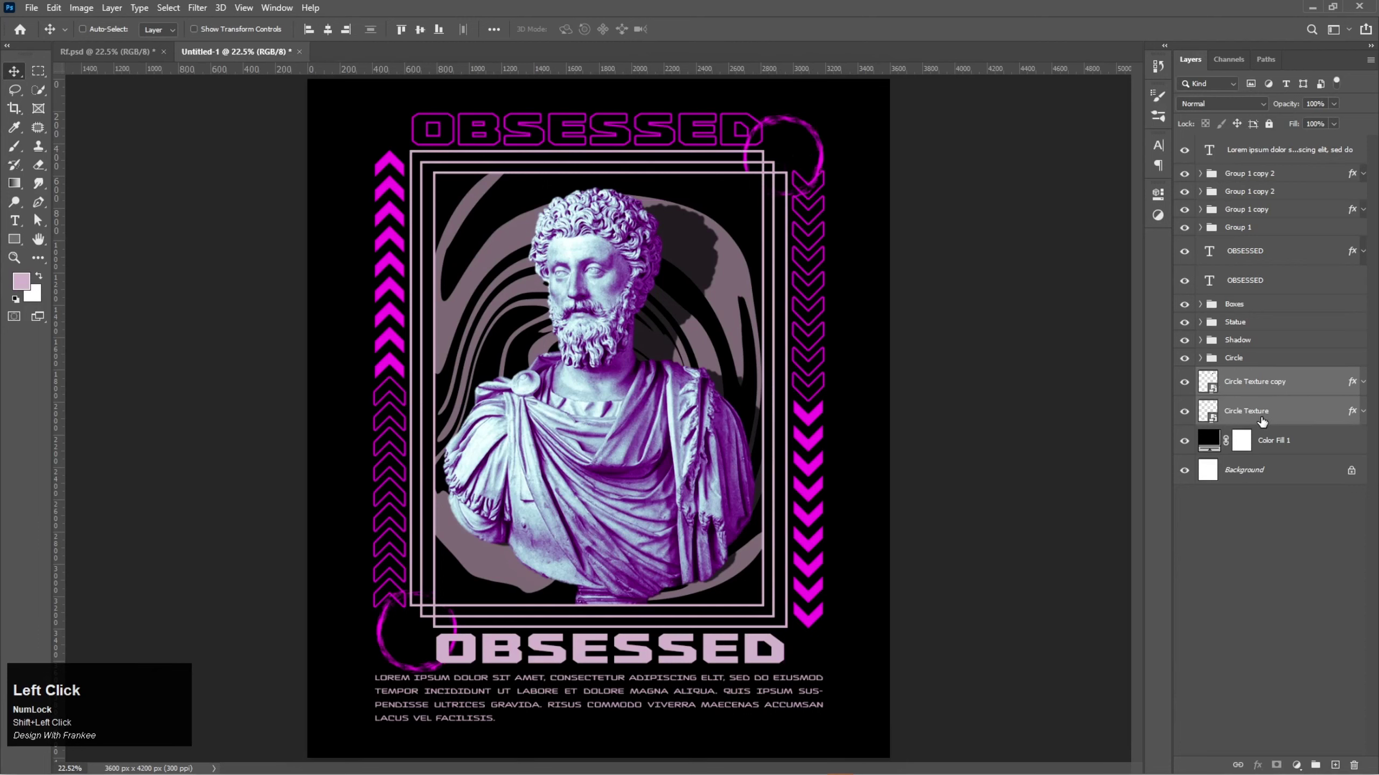
key(ctrl+g)
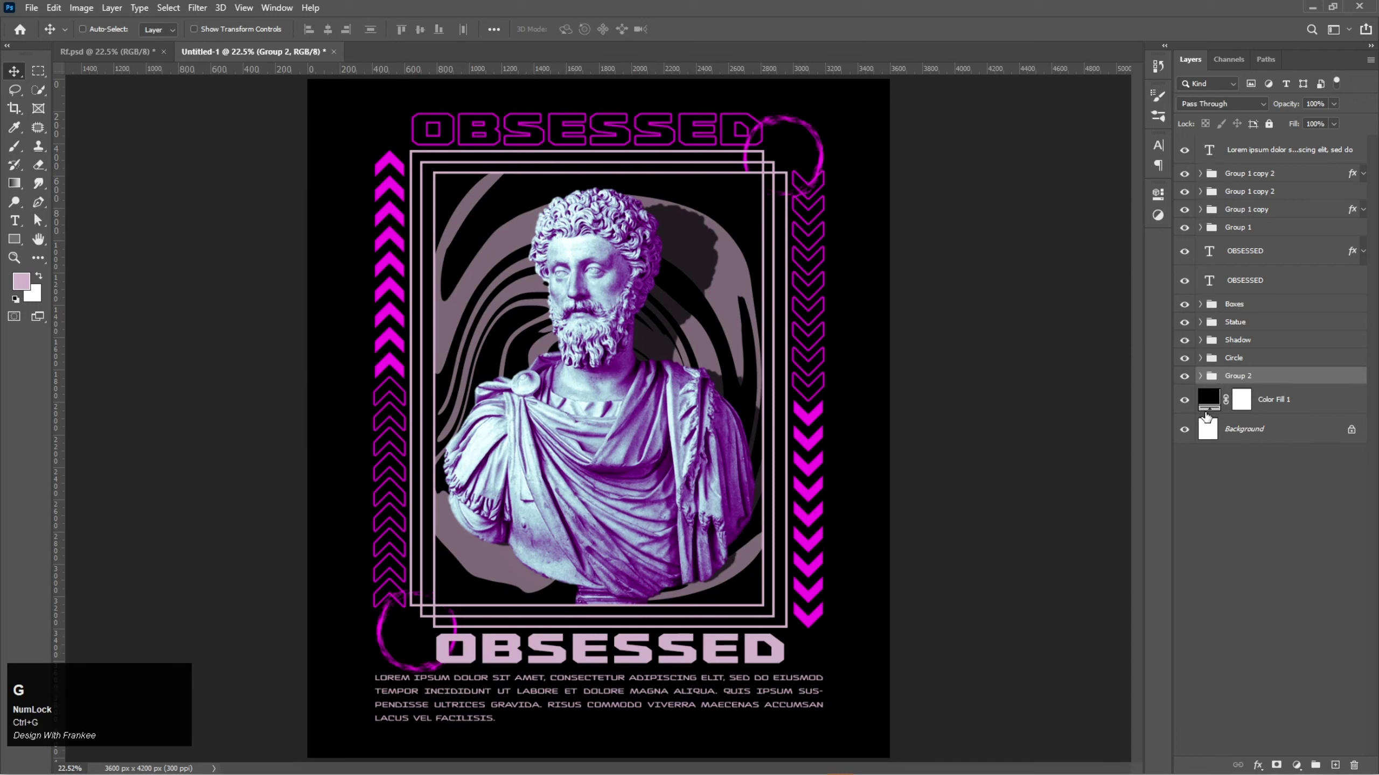
double_click(1236, 376)
text(Circle Texture)
key(Return)
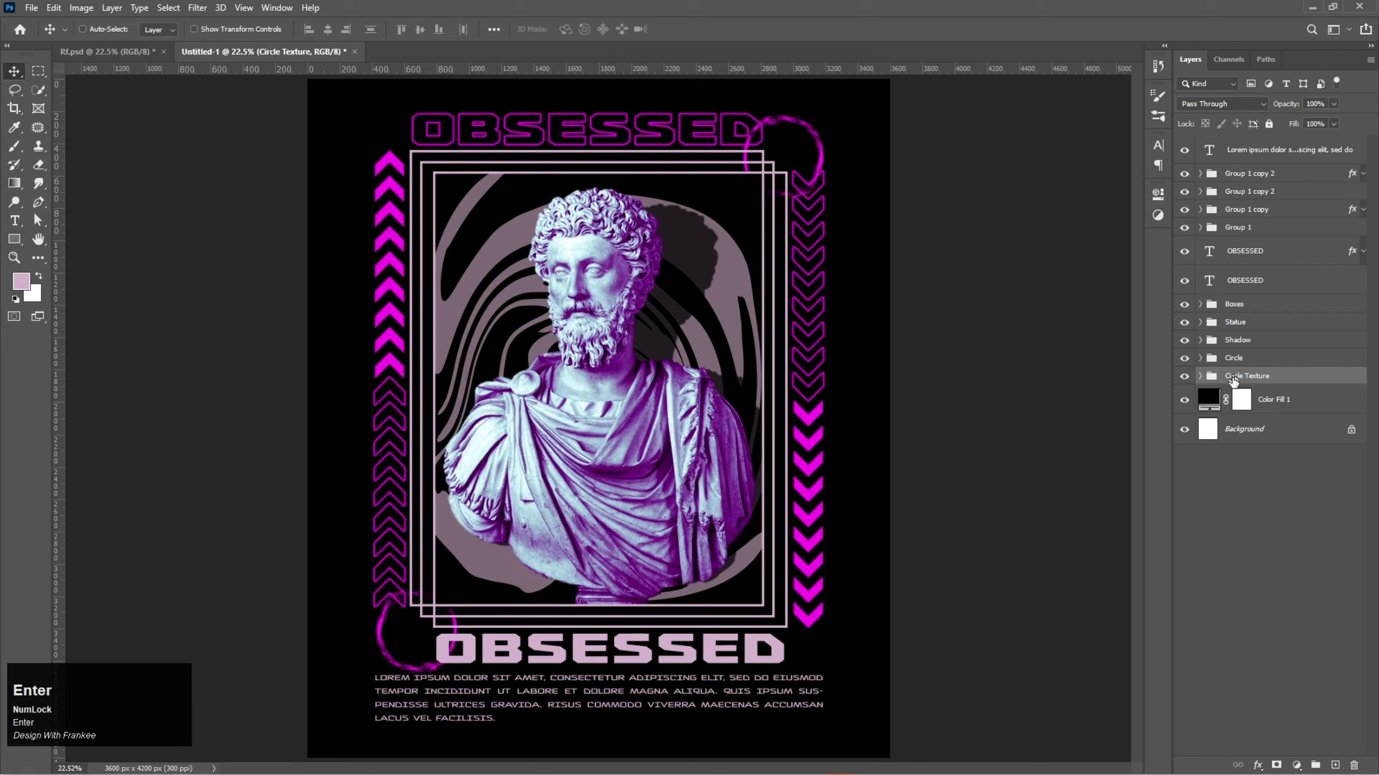
click(1269, 518)
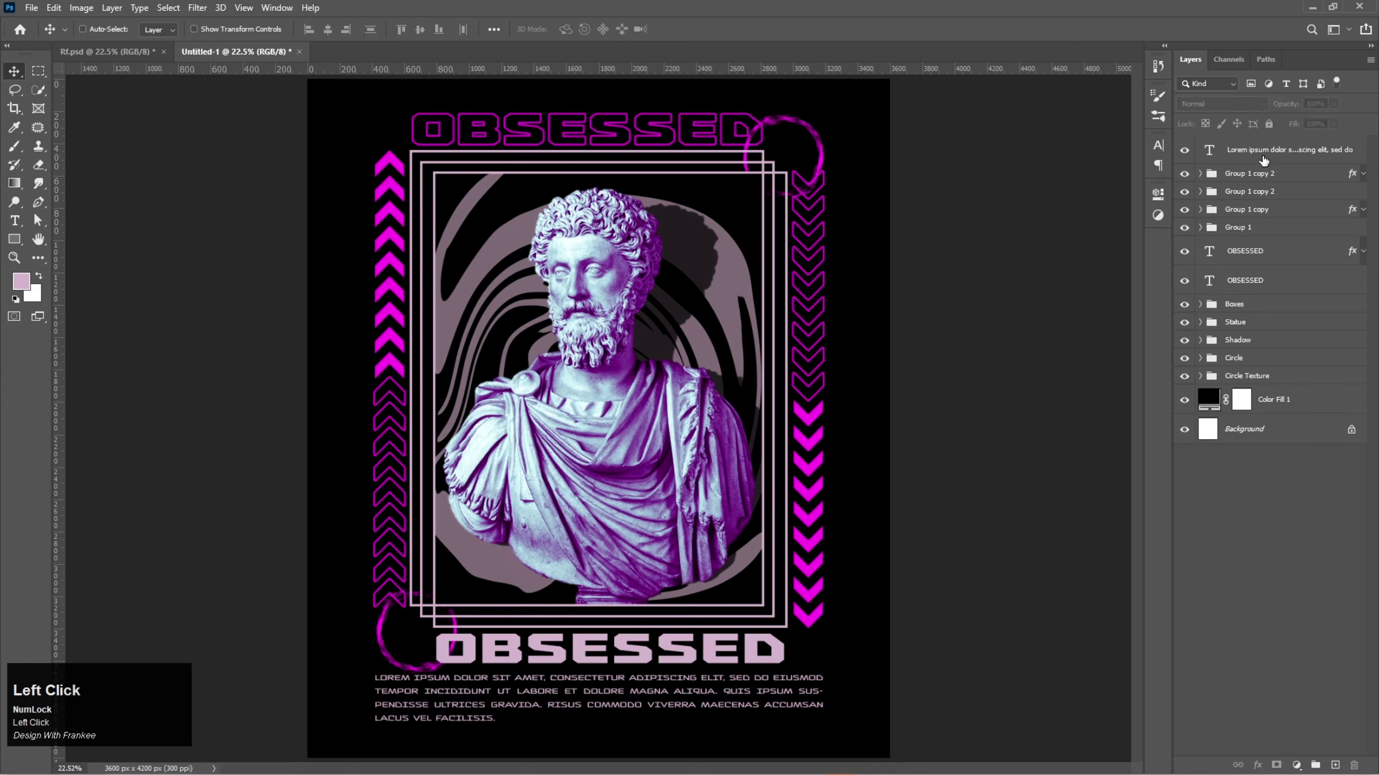